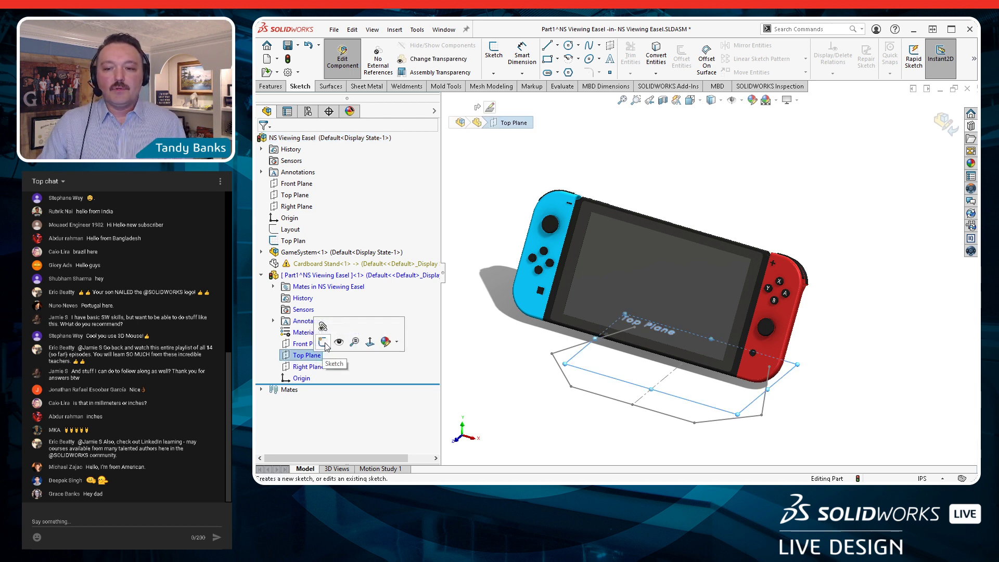
# Start a sketch on the new part's Top Plane and convert the assembly's Top Plan sketch entities into it
pyautogui.click(323, 343)
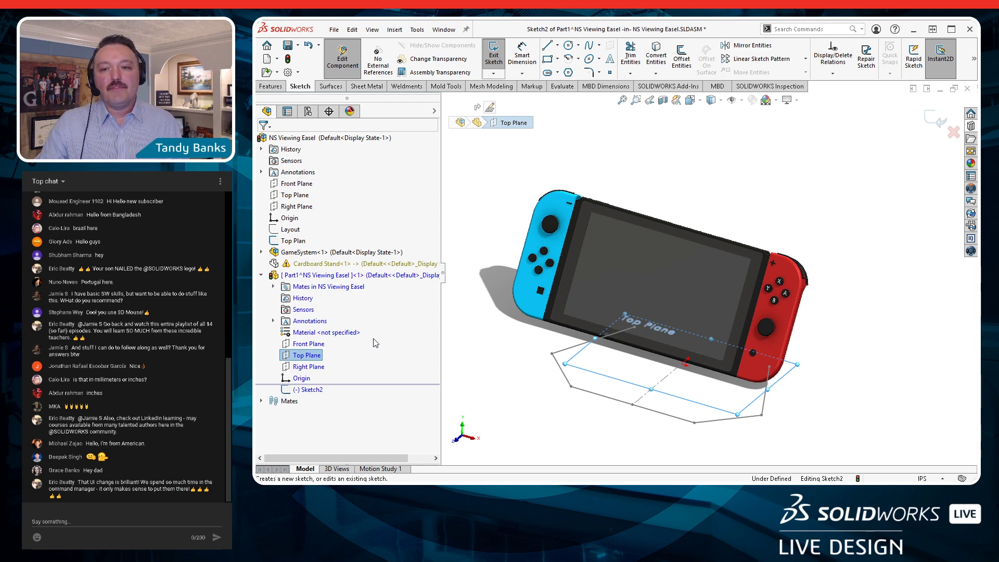
pyautogui.click(301, 242)
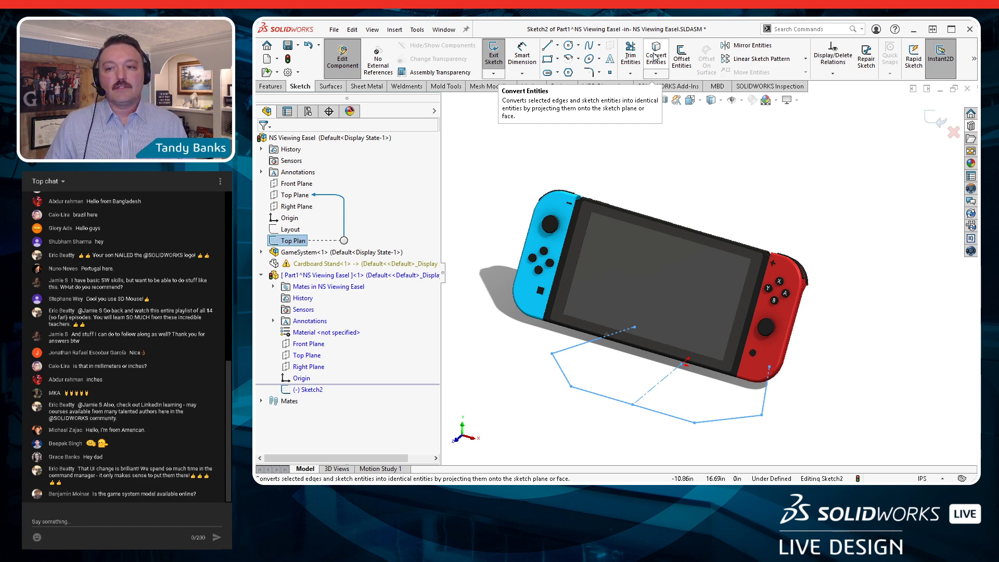
pyautogui.click(656, 56)
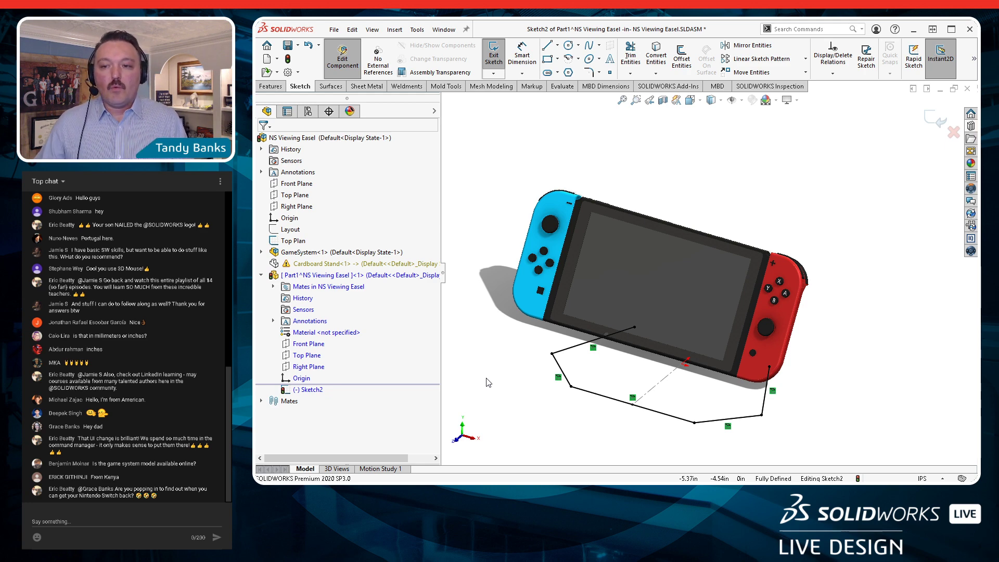
# Set up a sheet metal Base Flange from the converted open profile with a blind depth of 8 in
pyautogui.click(368, 87)
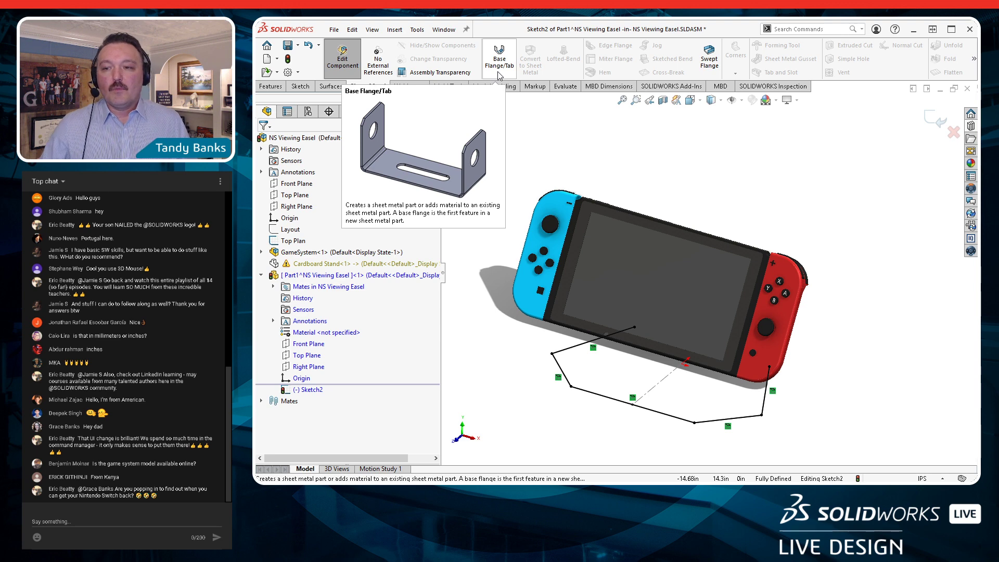
pyautogui.click(498, 74)
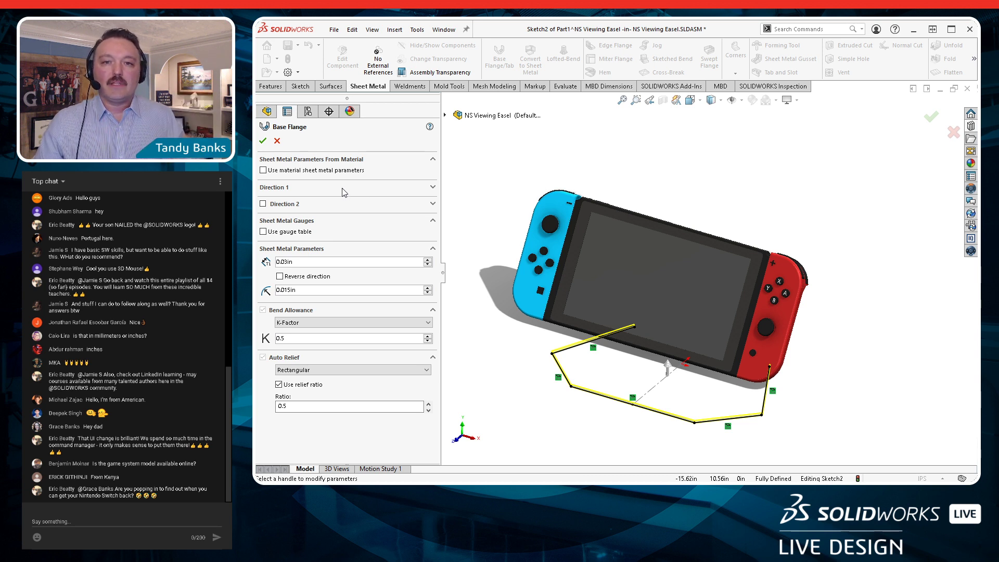
pyautogui.click(315, 192)
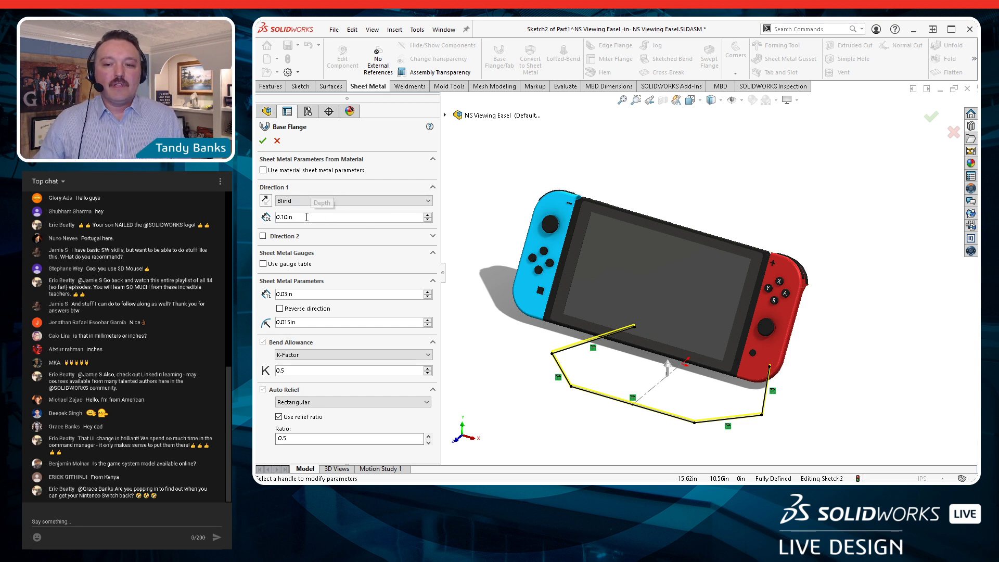
pyautogui.moveTo(307, 217); pyautogui.dragTo(275, 218)
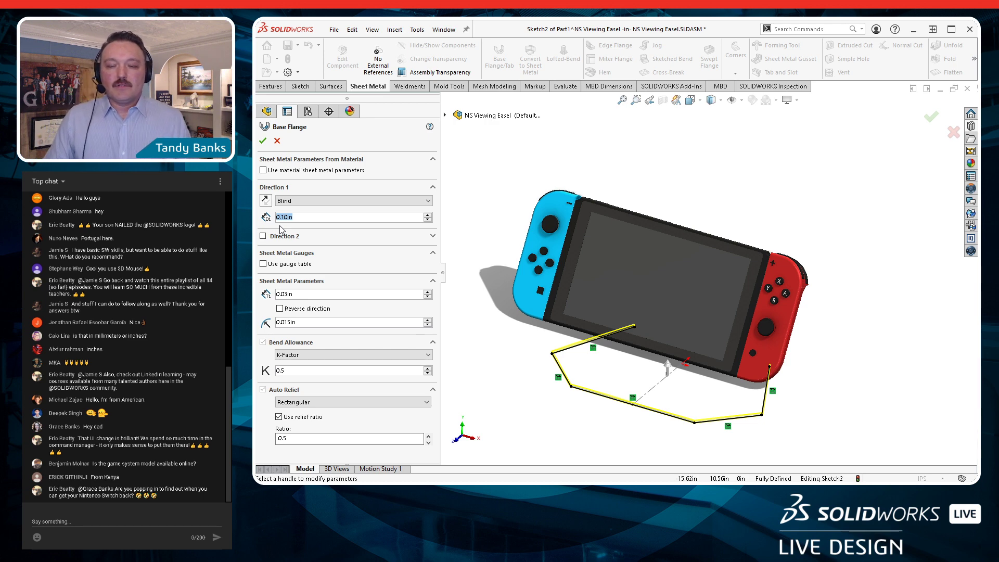
pyautogui.write('8')
pyautogui.press('Return')
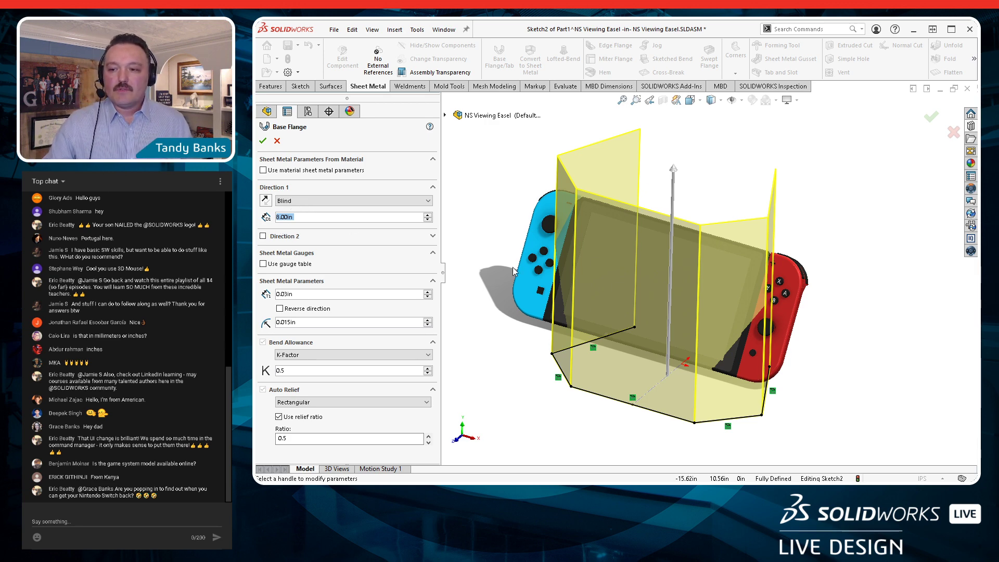
pyautogui.moveTo(513, 267)
pyautogui.mouseDown(button='middle')
pyautogui.moveTo(739, 183)
pyautogui.moveTo(731, 186)
pyautogui.moveTo(804, 217)
pyautogui.mouseUp(button='middle')
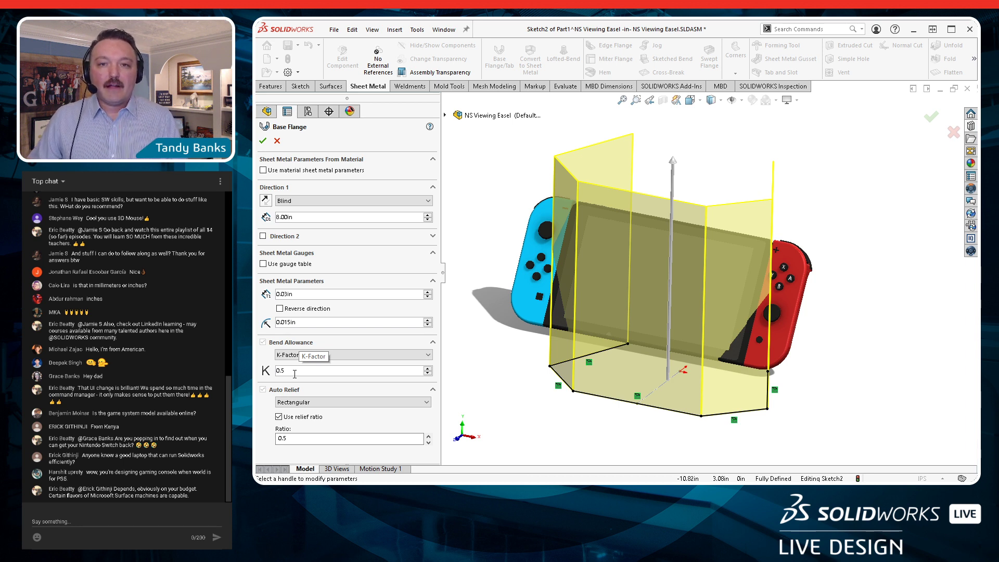
# Choose K-Factor bend allowance and Rectangular auto relief, and create the base flange
pyautogui.click(429, 355)
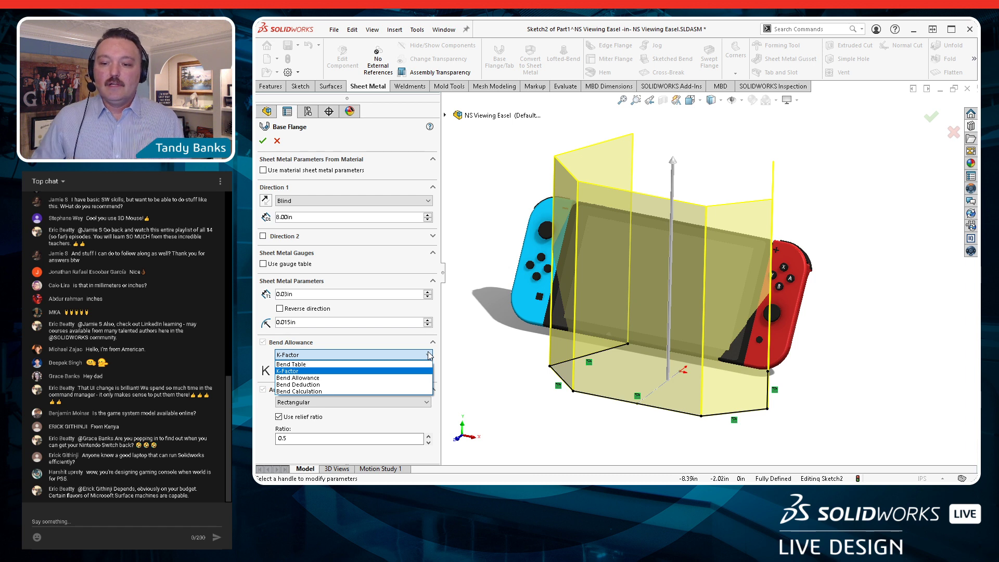
pyautogui.click(388, 371)
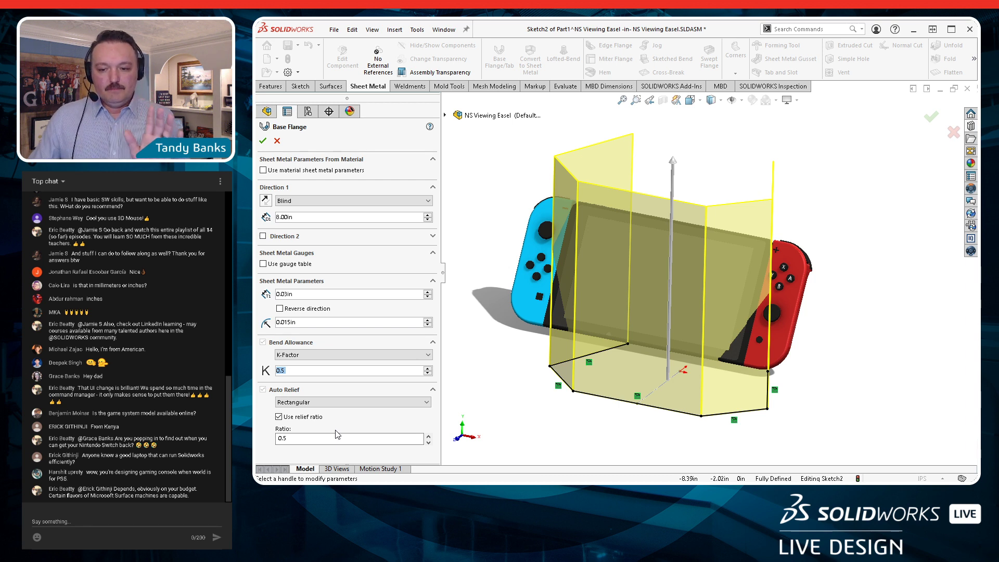
pyautogui.click(427, 403)
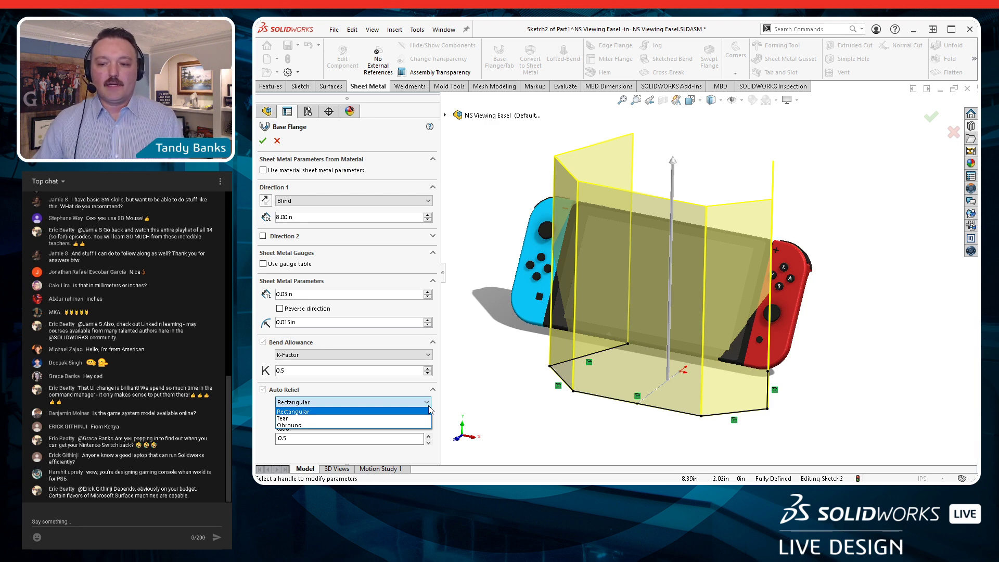
pyautogui.click(423, 412)
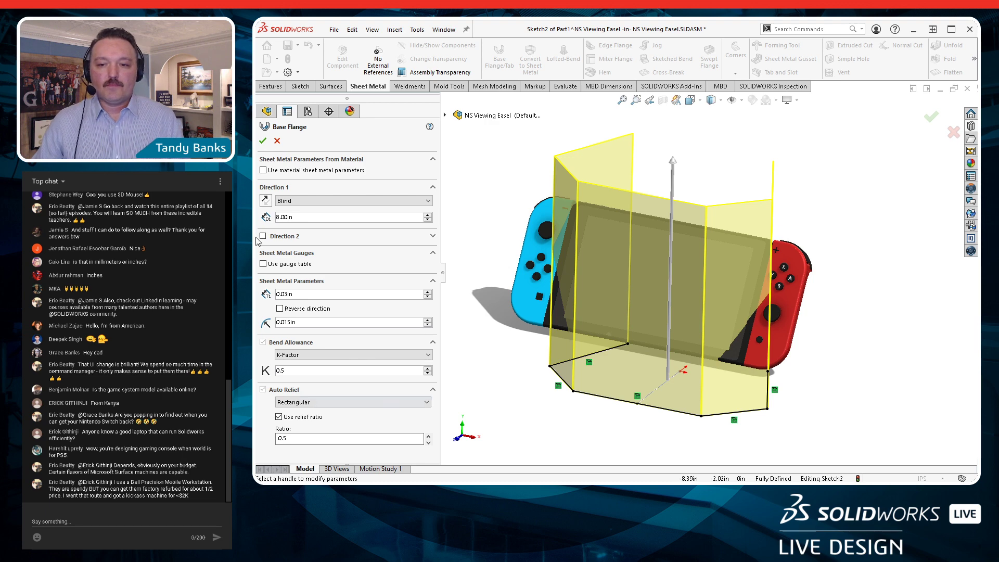
pyautogui.click(262, 140)
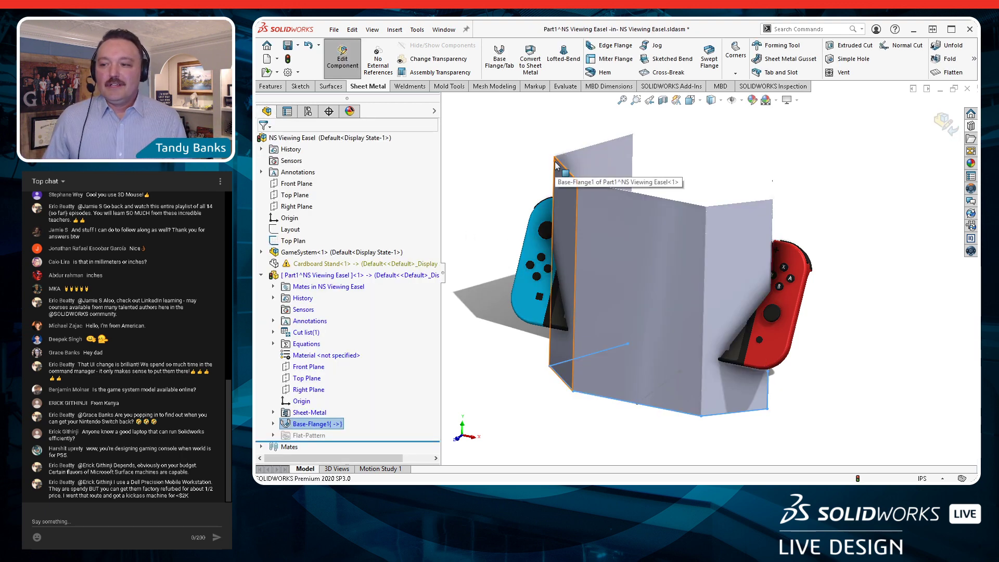
# Assign the Corrugated Paper material from Other Non-metals to the sheet metal part, including its default appearance
pyautogui.moveTo(700, 149); pyautogui.dragTo(703, 178, button='middle')
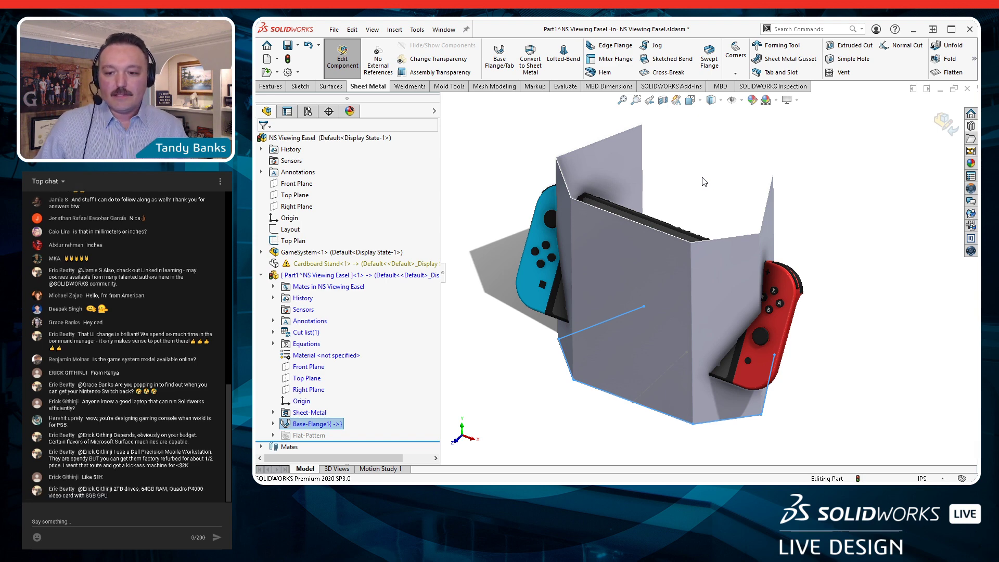
pyautogui.click(520, 170)
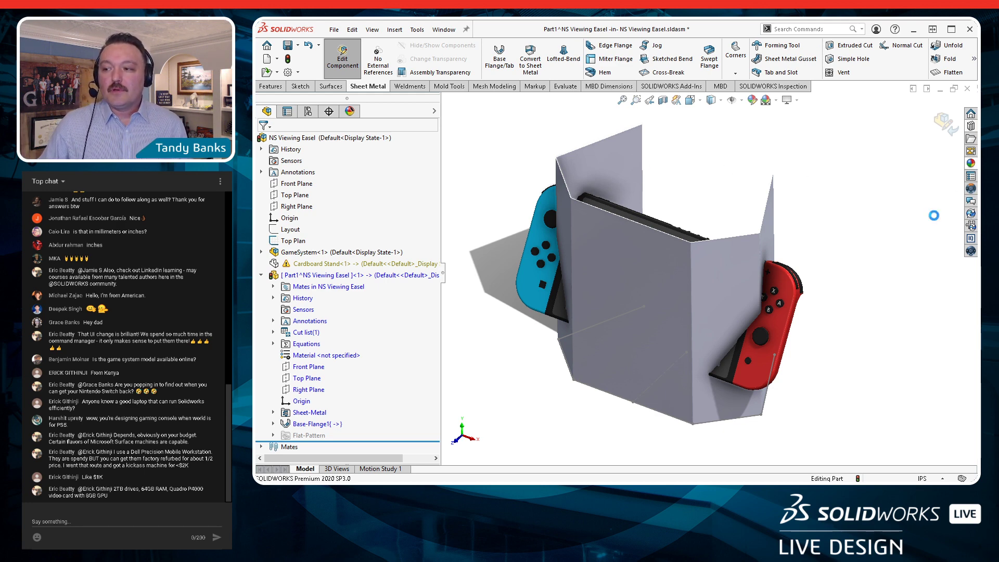
pyautogui.rightClick(331, 357)
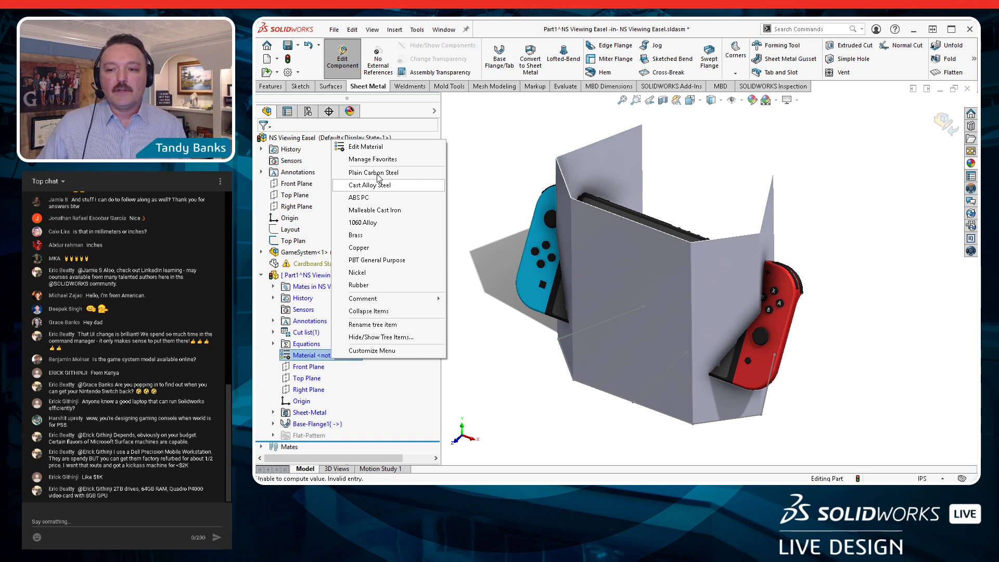
pyautogui.click(378, 147)
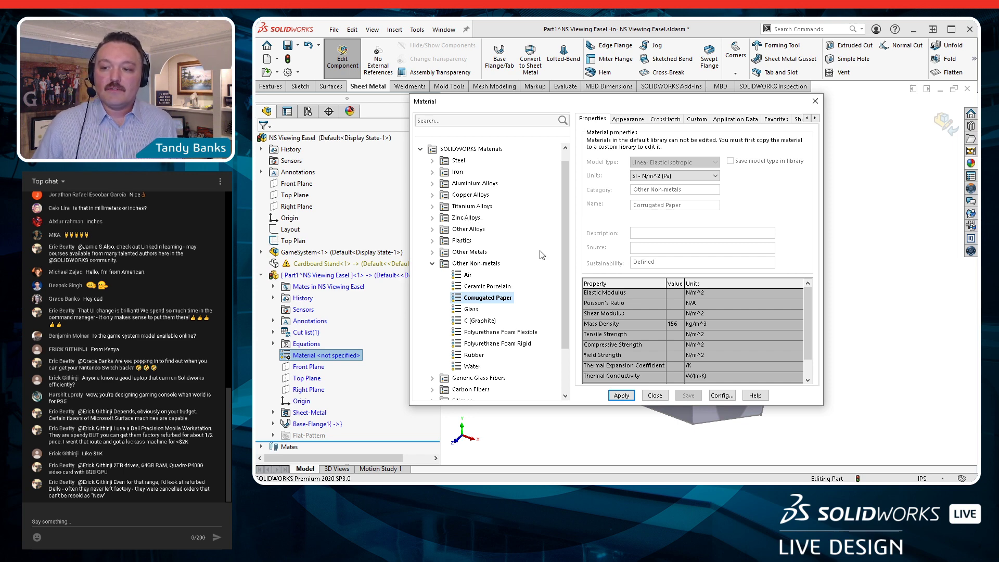
pyautogui.moveTo(565, 255); pyautogui.dragTo(571, 323)
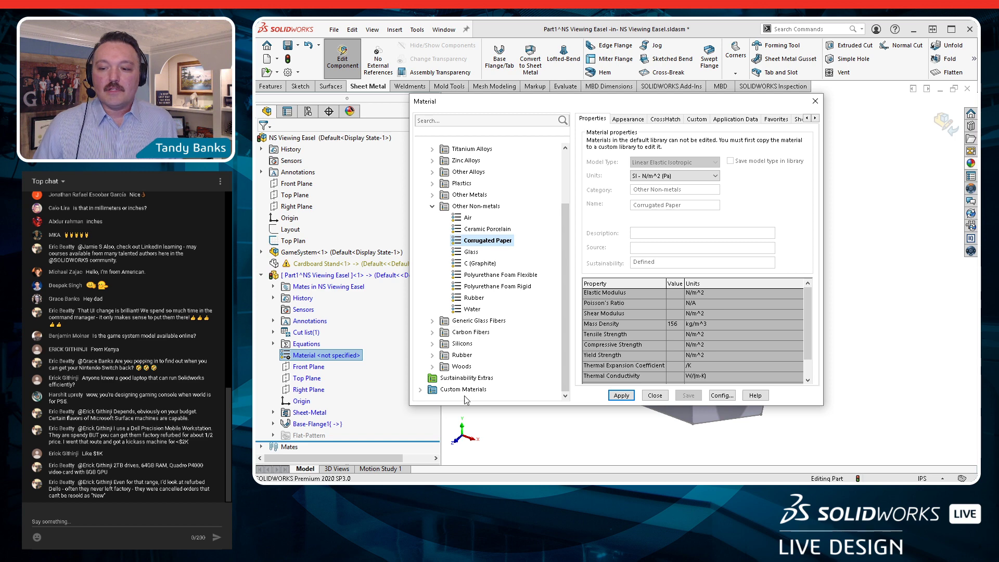
pyautogui.moveTo(566, 344); pyautogui.dragTo(566, 288)
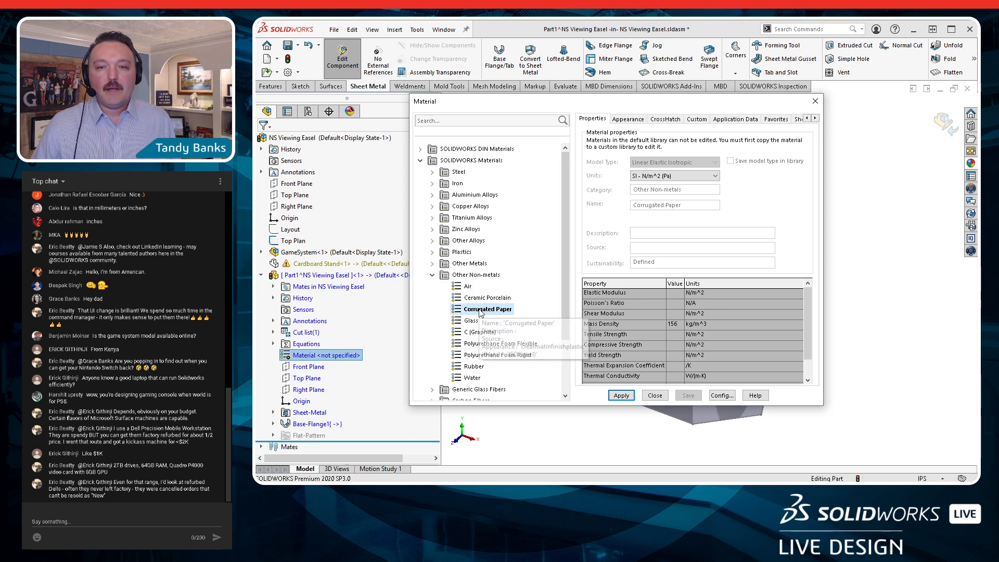
pyautogui.click(628, 120)
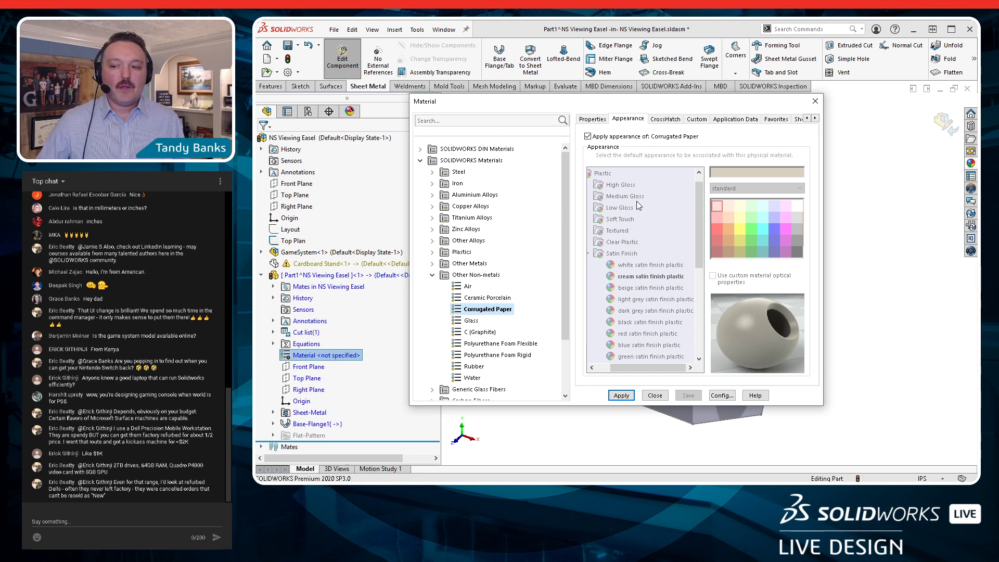
pyautogui.click(620, 397)
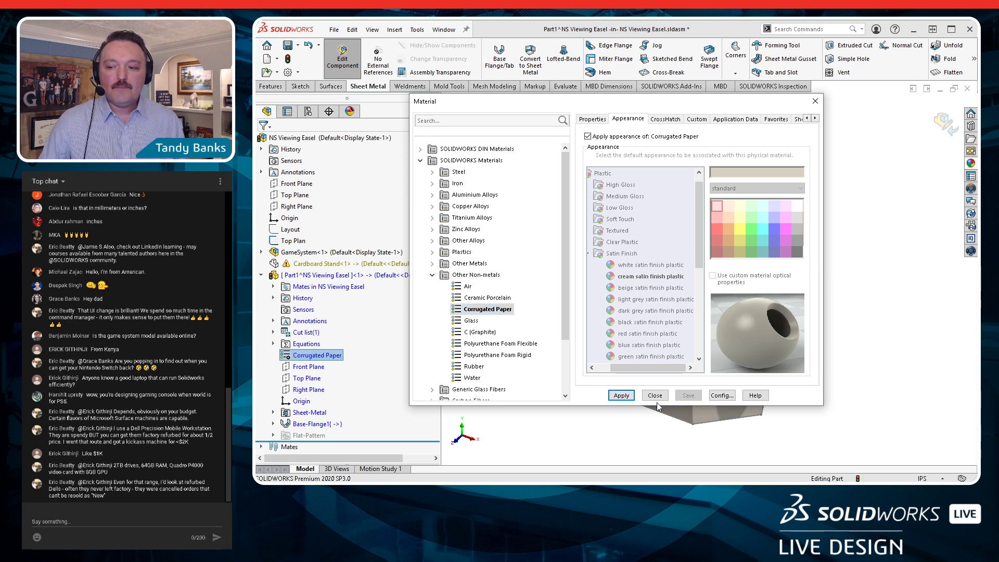
pyautogui.click(651, 397)
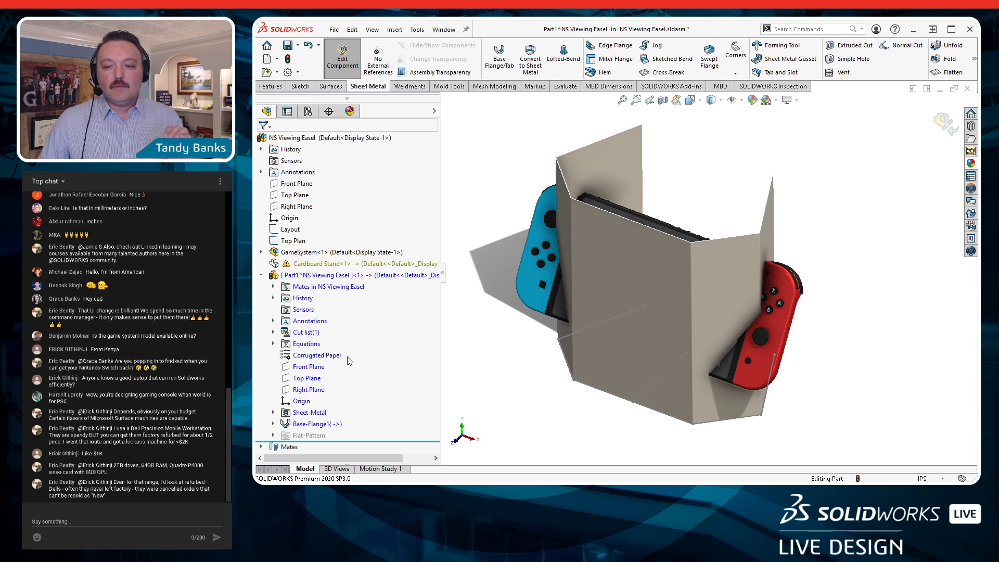
# Apply the sponge appearance from the Organic Miscellaneous category to the whole sheet metal part
pyautogui.click(971, 164)
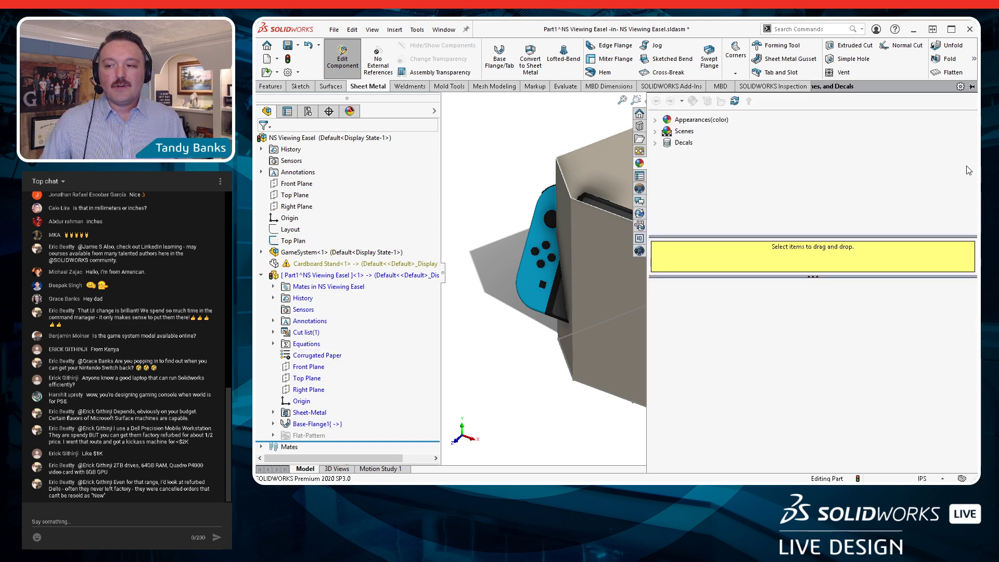
pyautogui.click(657, 121)
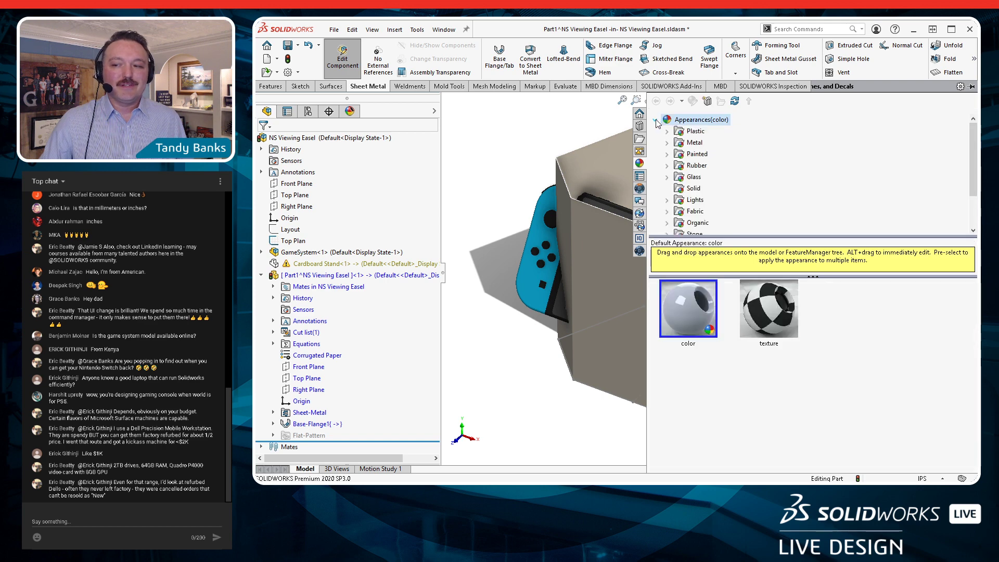
pyautogui.scroll(-2, 740, 190)
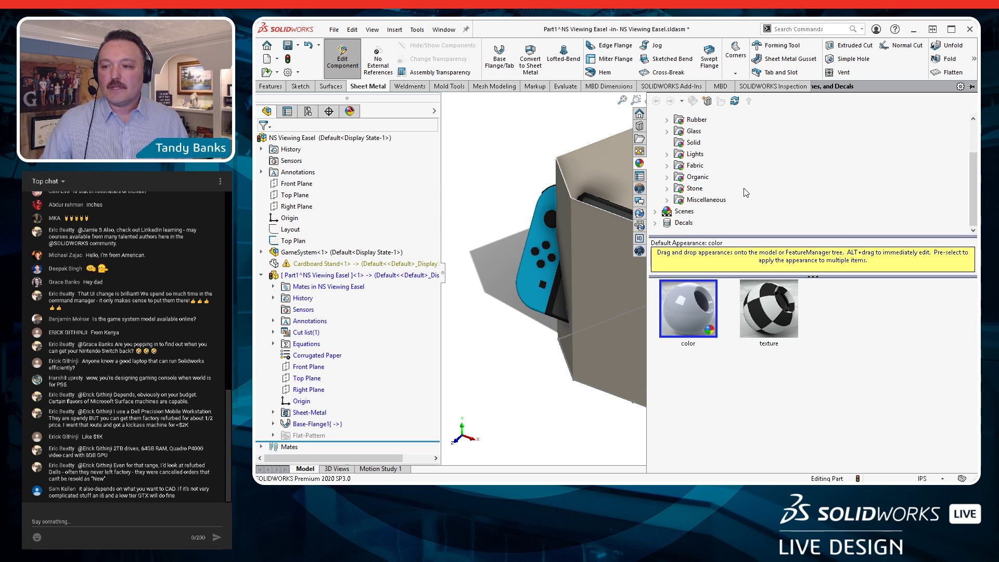
pyautogui.click(695, 178)
pyautogui.click(667, 177)
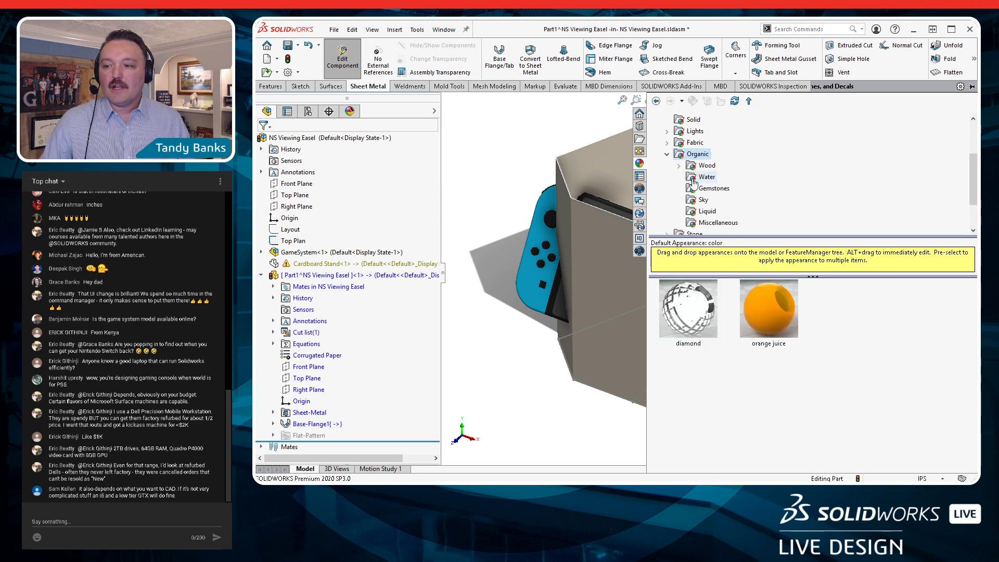
pyautogui.click(707, 223)
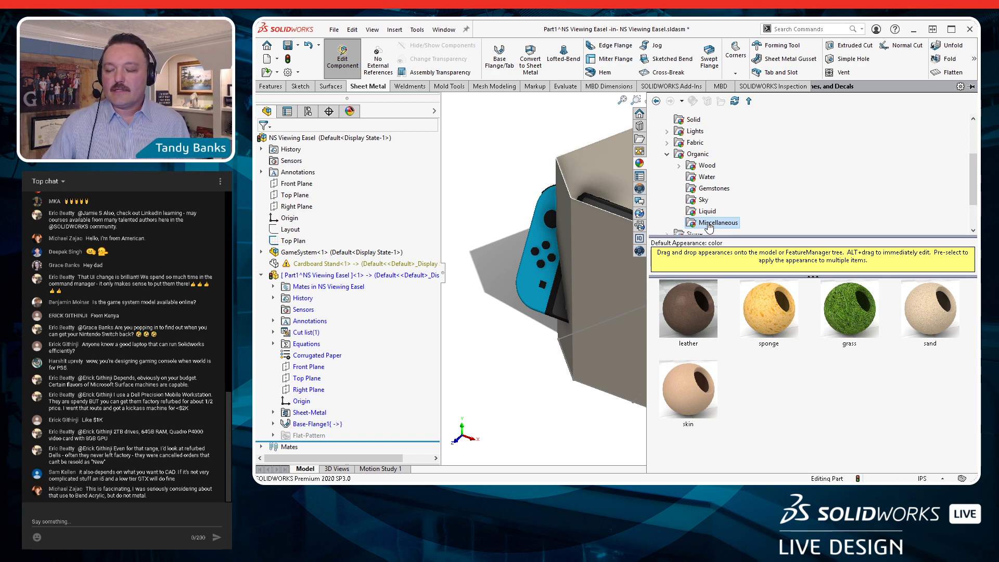
pyautogui.moveTo(776, 312)
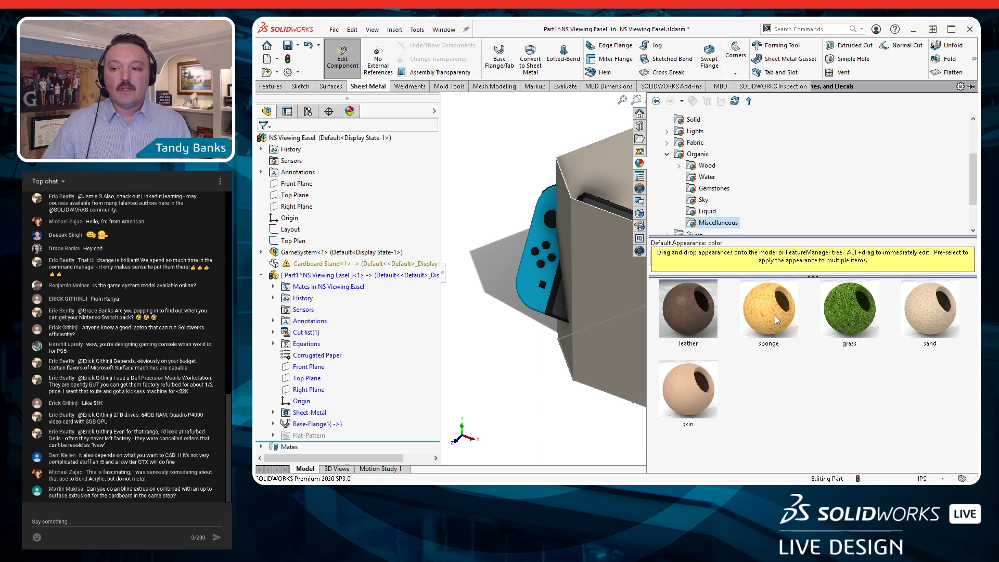
pyautogui.moveTo(775, 316); pyautogui.dragTo(328, 283)
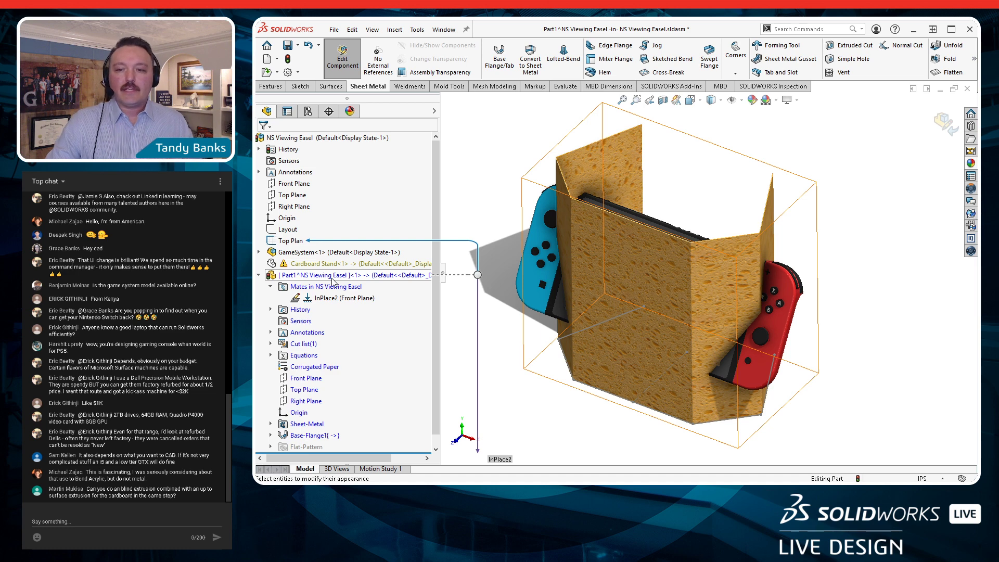
# Open the part's sponge appearance for advanced editing and replace its image with cardboard.jpg from the Game System folder
pyautogui.click(353, 116)
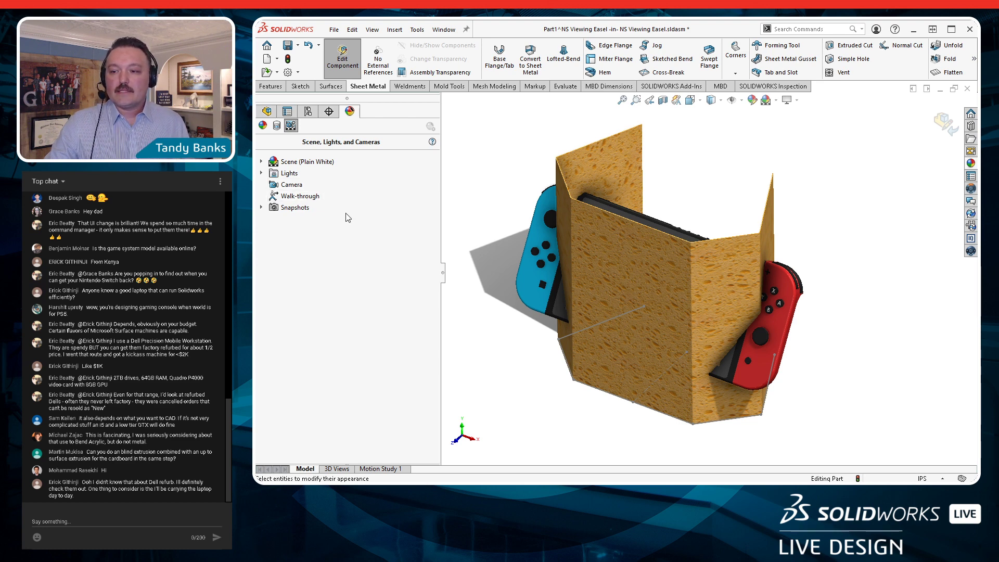
pyautogui.click(263, 125)
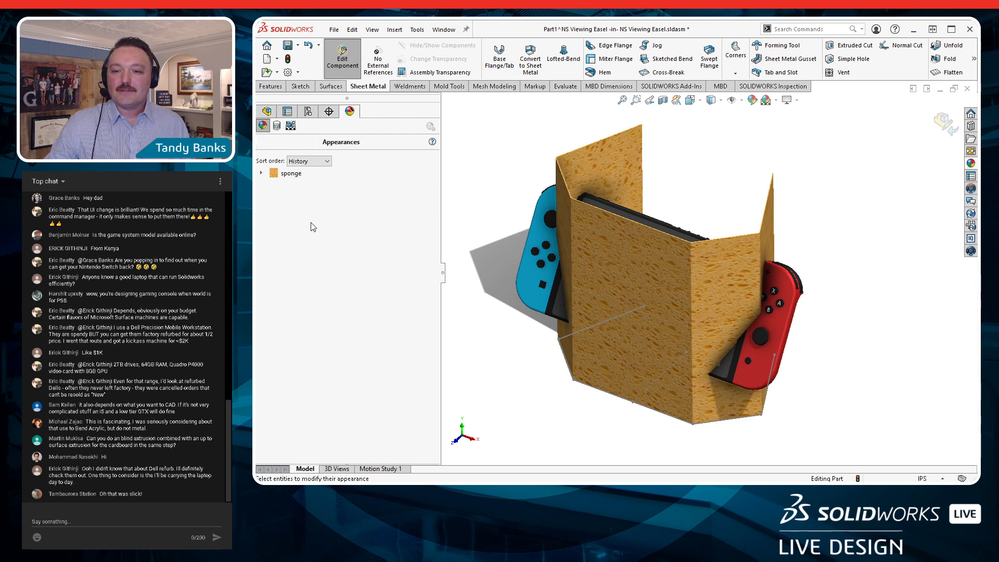
pyautogui.rightClick(290, 177)
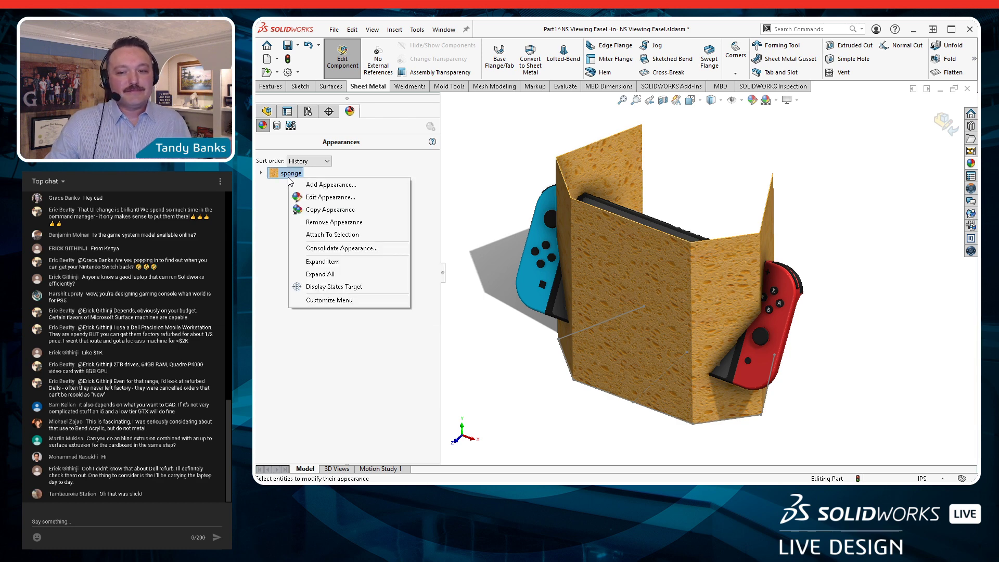
pyautogui.click(317, 197)
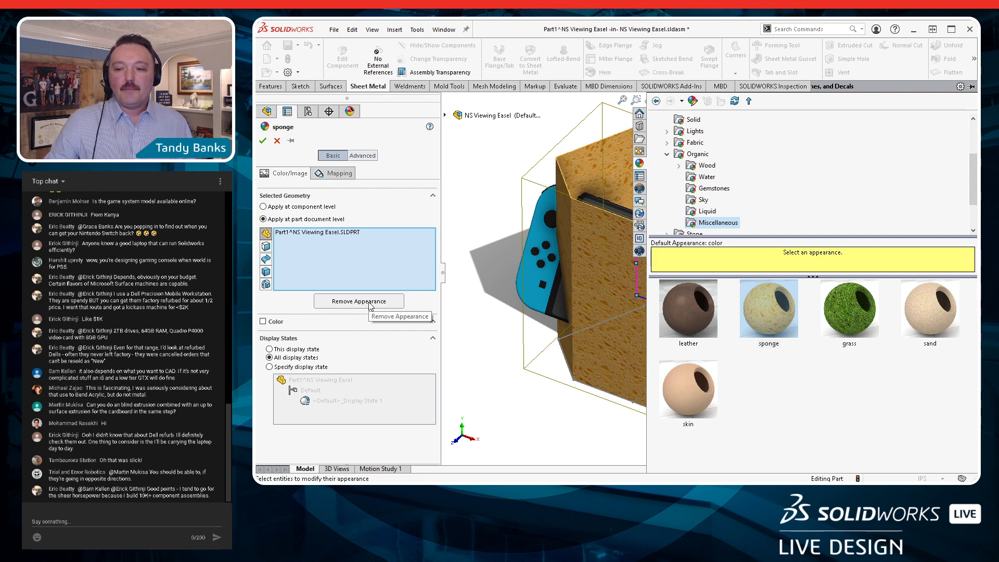
pyautogui.click(362, 158)
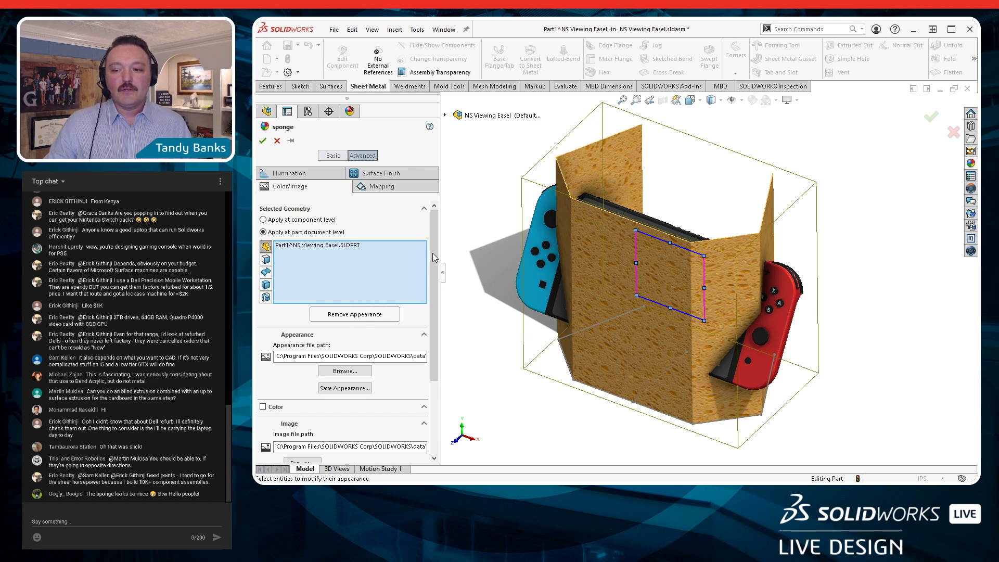
pyautogui.moveTo(435, 260); pyautogui.dragTo(439, 294)
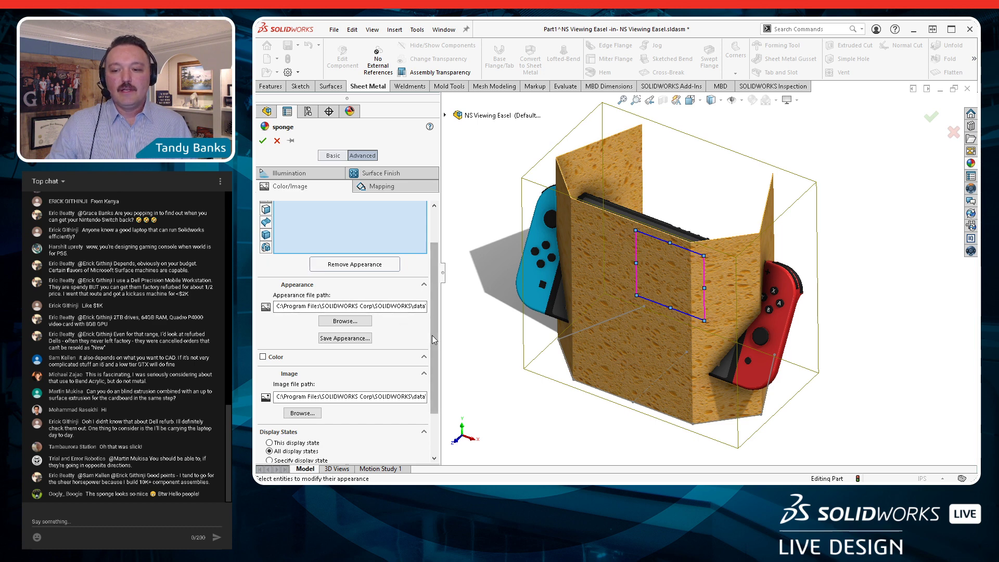
pyautogui.moveTo(440, 348); pyautogui.dragTo(439, 375)
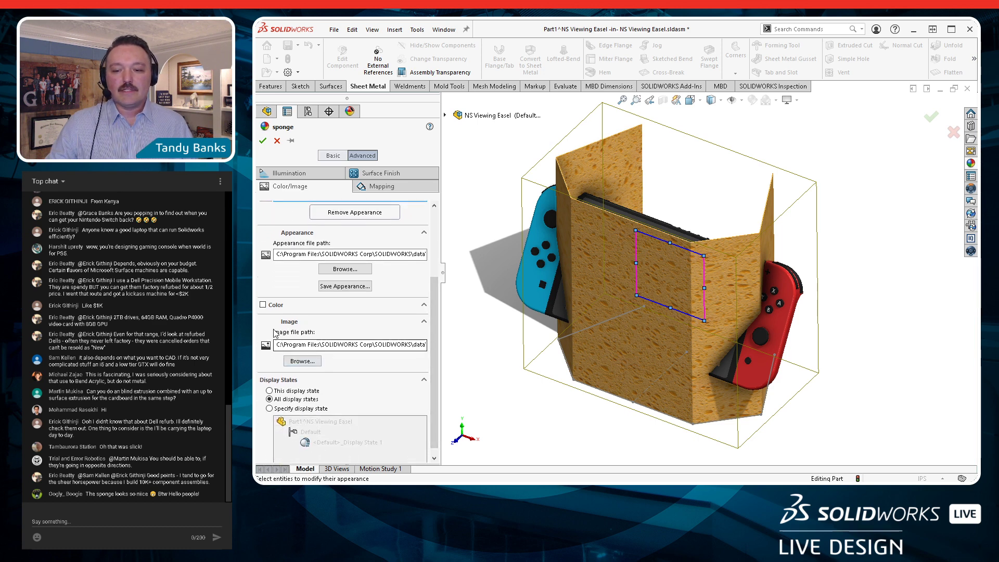
pyautogui.click(303, 360)
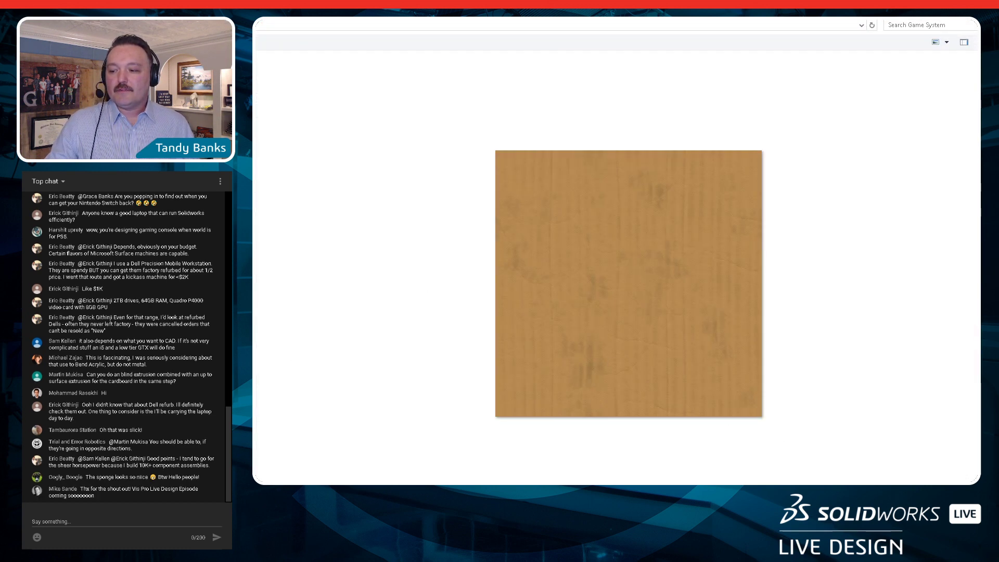
pyautogui.press('Return')
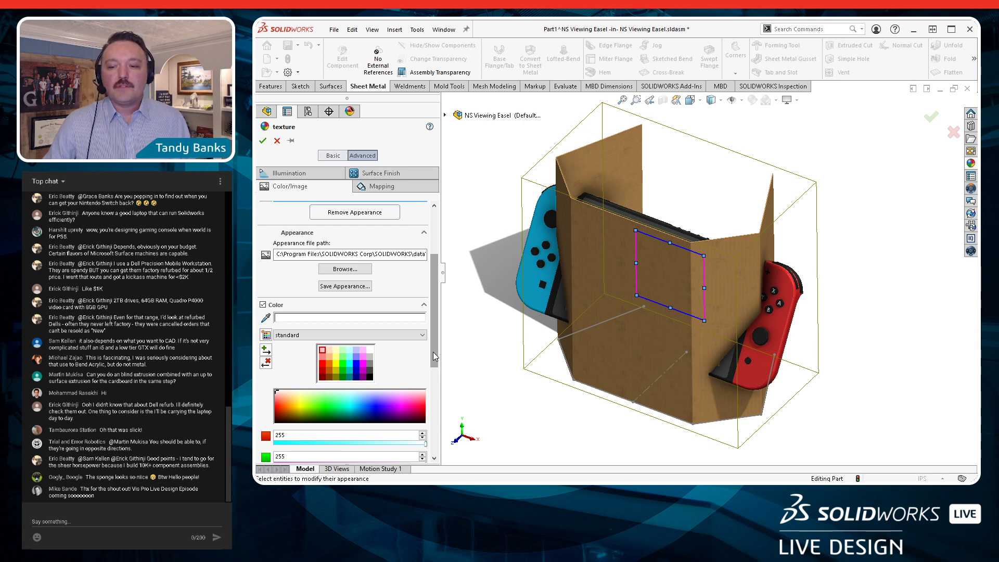
# Try green, red, light green and dark gray color tints on the cardboard texture
pyautogui.click(342, 366)
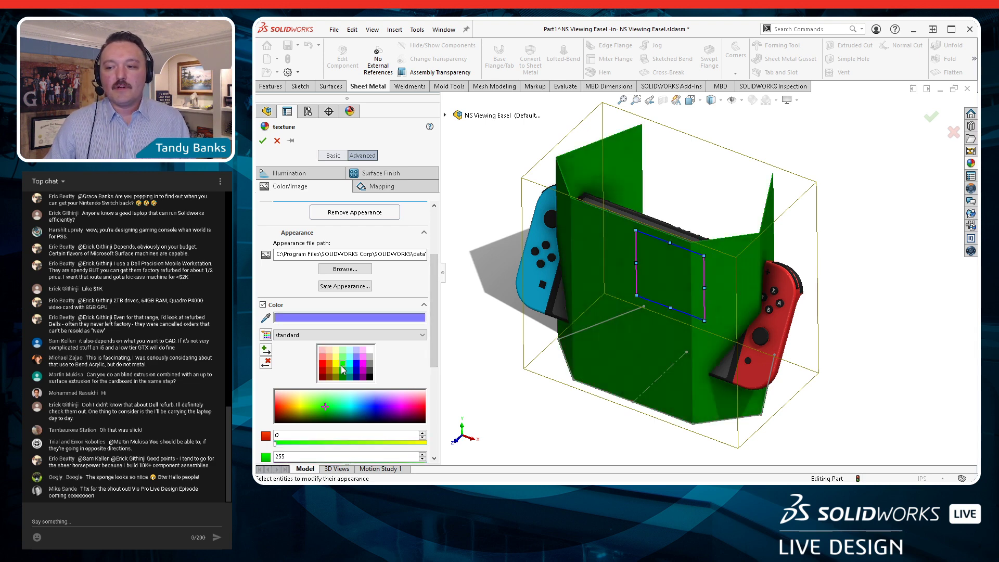
pyautogui.click(323, 363)
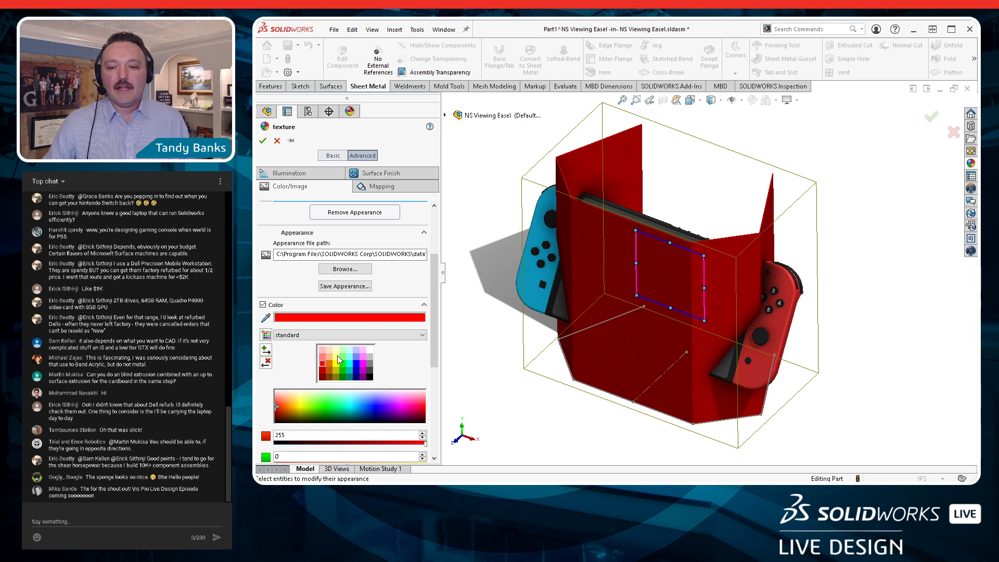
pyautogui.click(342, 357)
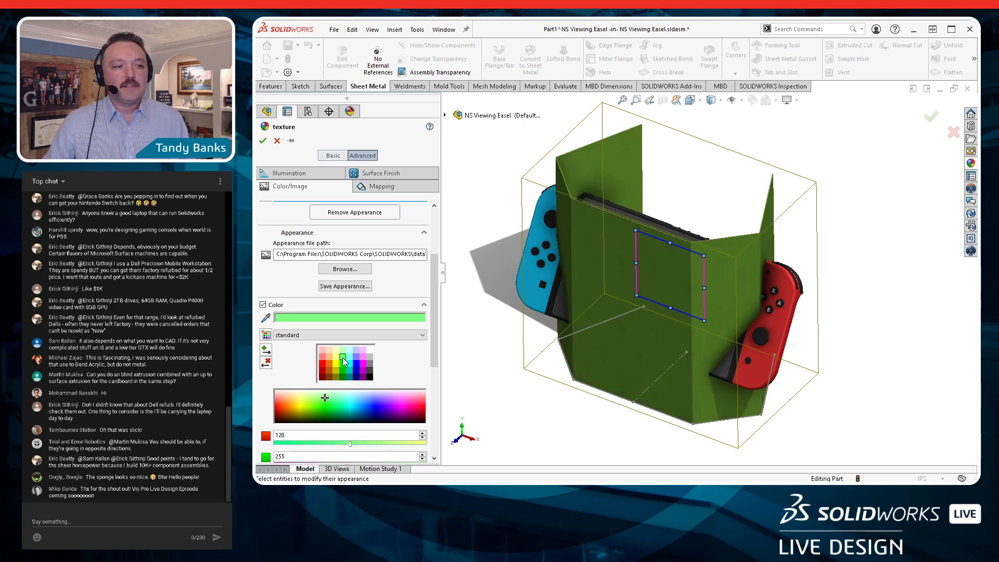
pyautogui.click(370, 370)
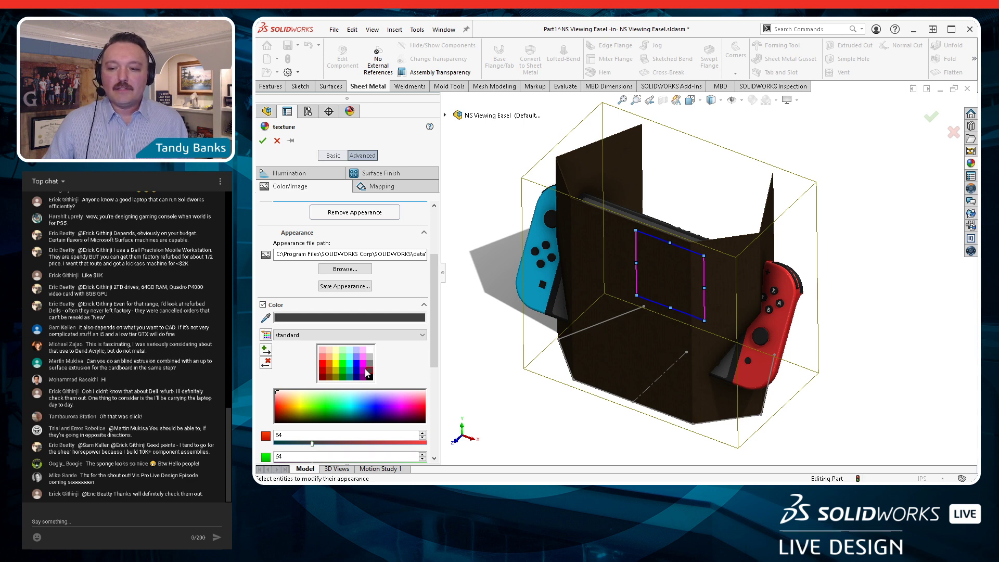
# Turn off the texture's color override, set its mapping to Projection, and accept the appearance changes
pyautogui.click(262, 304)
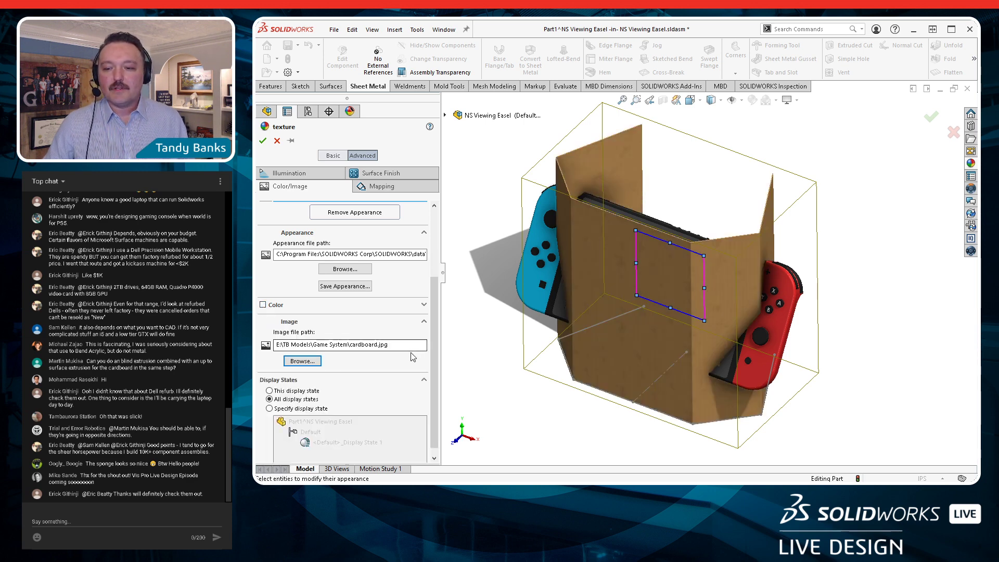
pyautogui.moveTo(437, 349); pyautogui.dragTo(435, 323)
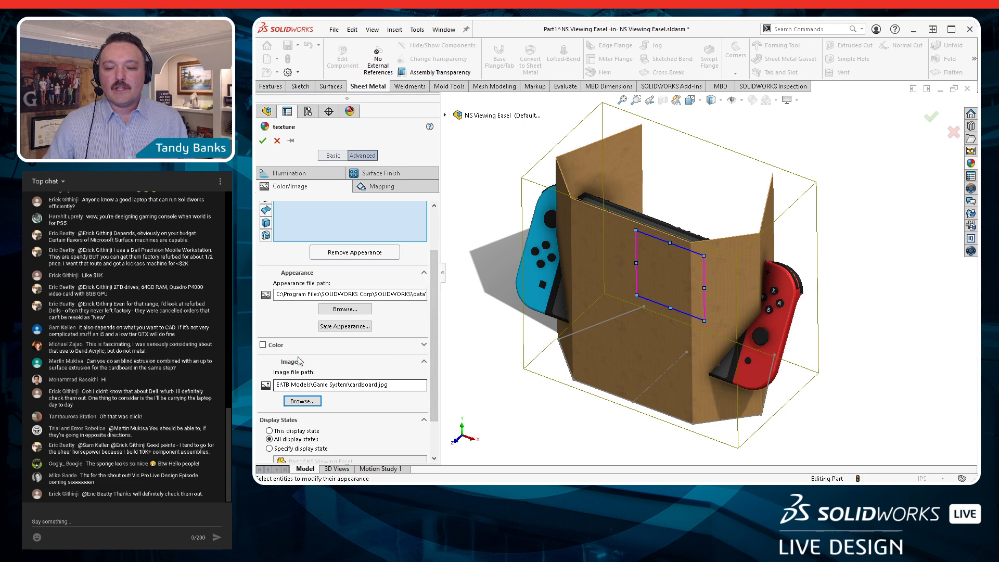
pyautogui.click(375, 191)
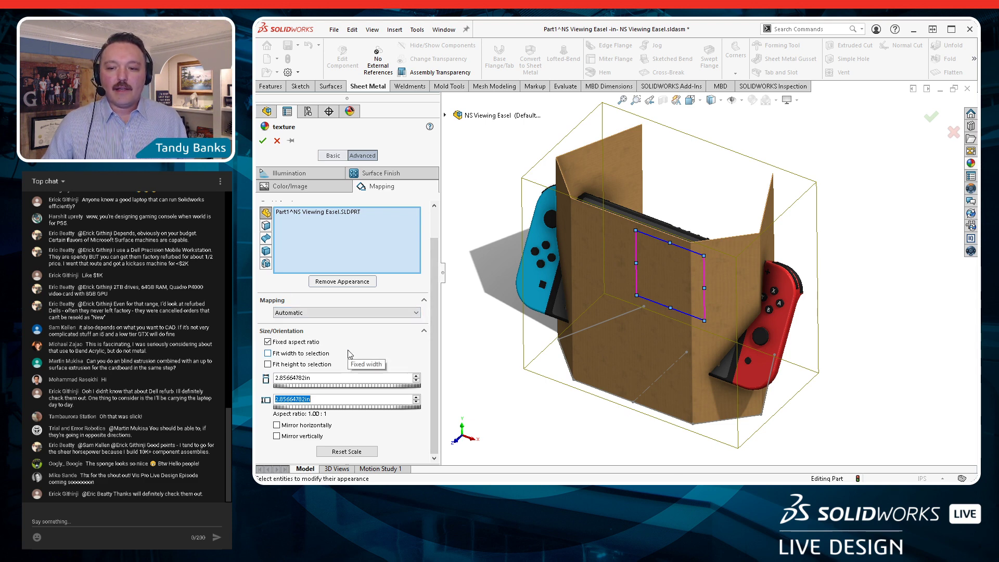
pyautogui.click(323, 316)
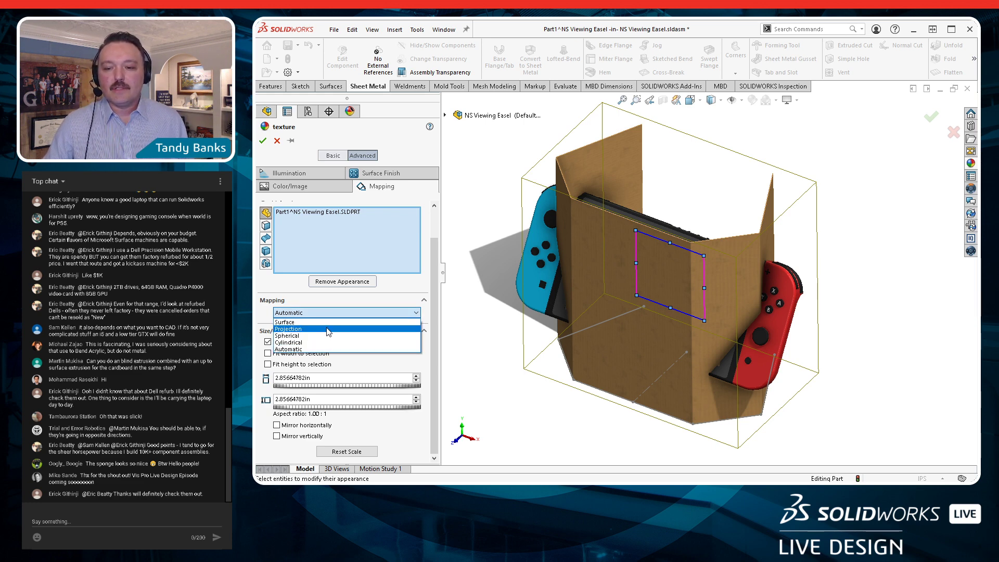
pyautogui.click(295, 329)
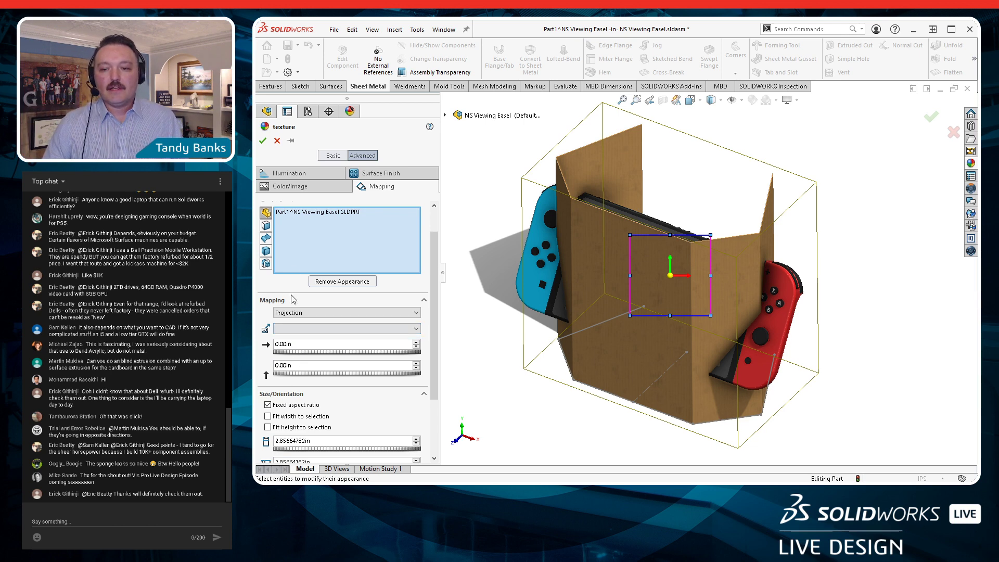
pyautogui.click(304, 188)
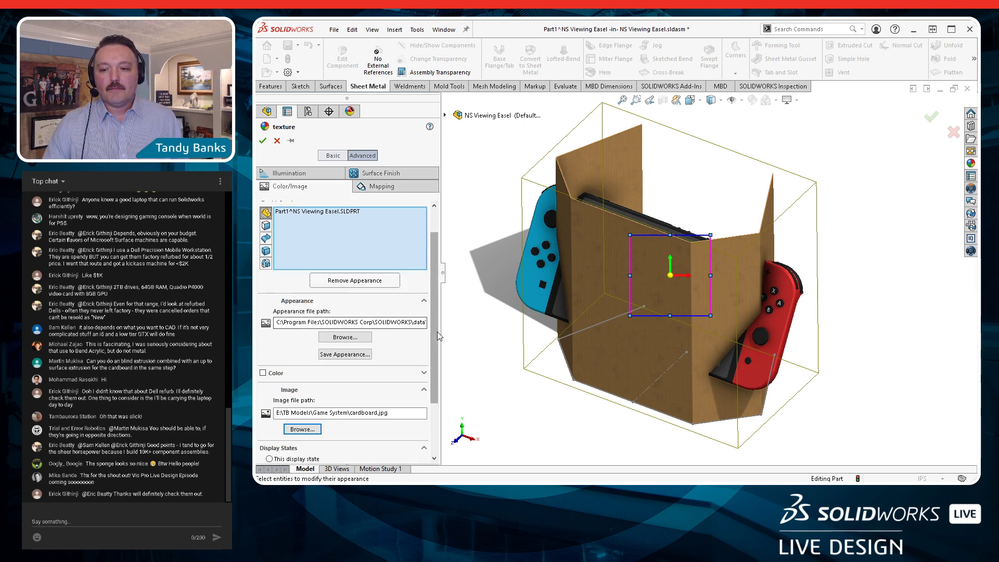
pyautogui.moveTo(437, 332); pyautogui.dragTo(429, 274)
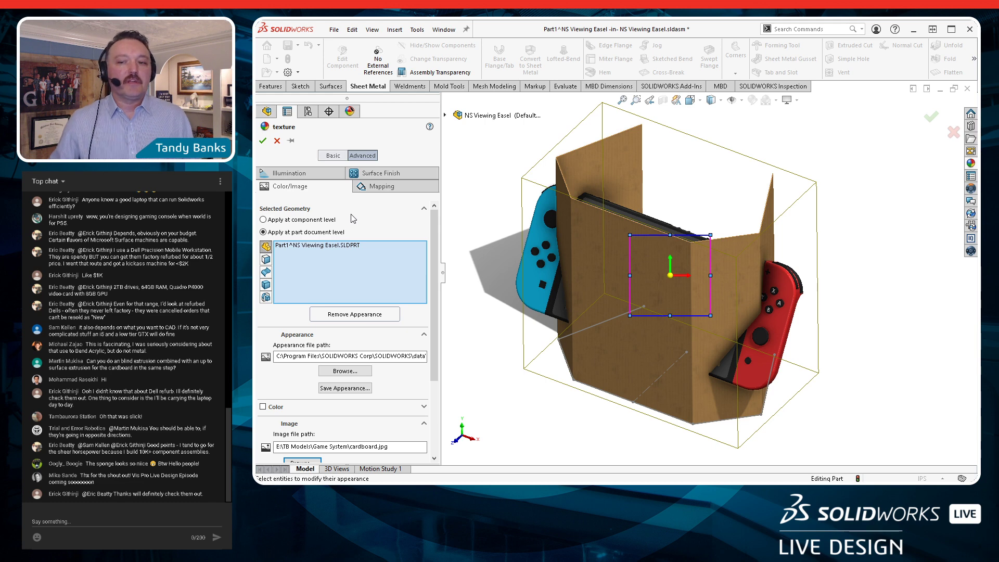
pyautogui.click(263, 140)
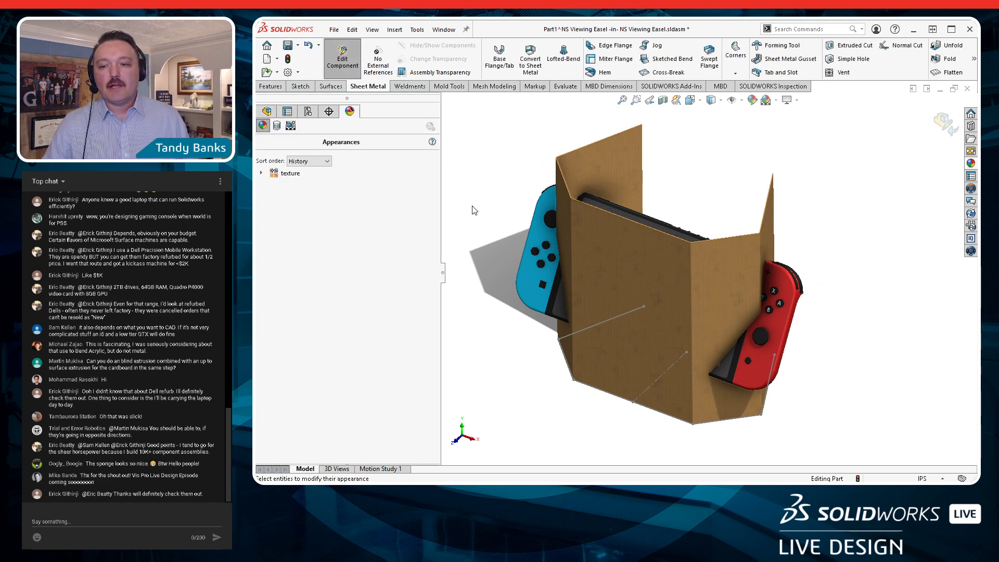
# Turn Ambient Occlusion off and back on to compare its effect on the assembly's shading
pyautogui.click(267, 112)
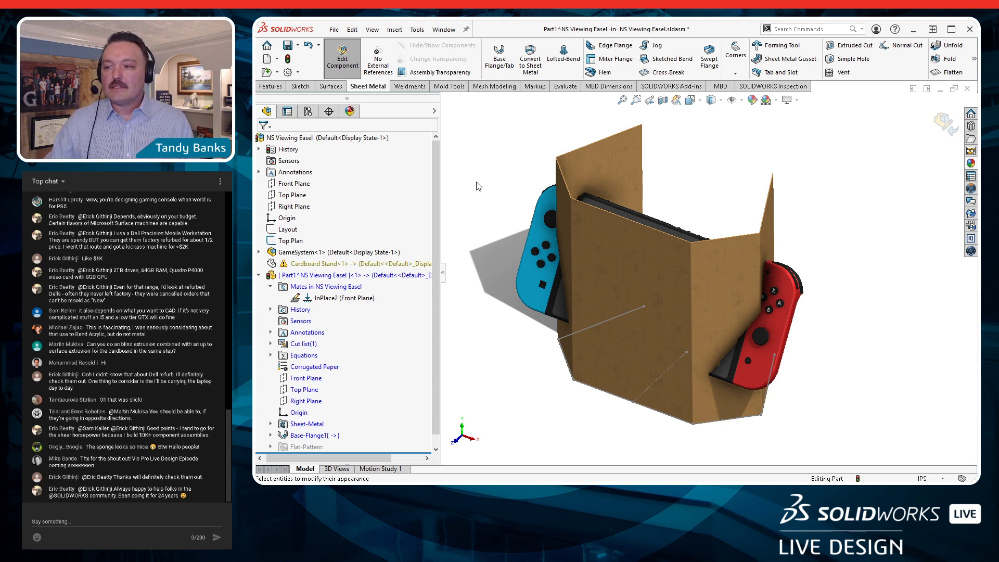
pyautogui.click(796, 101)
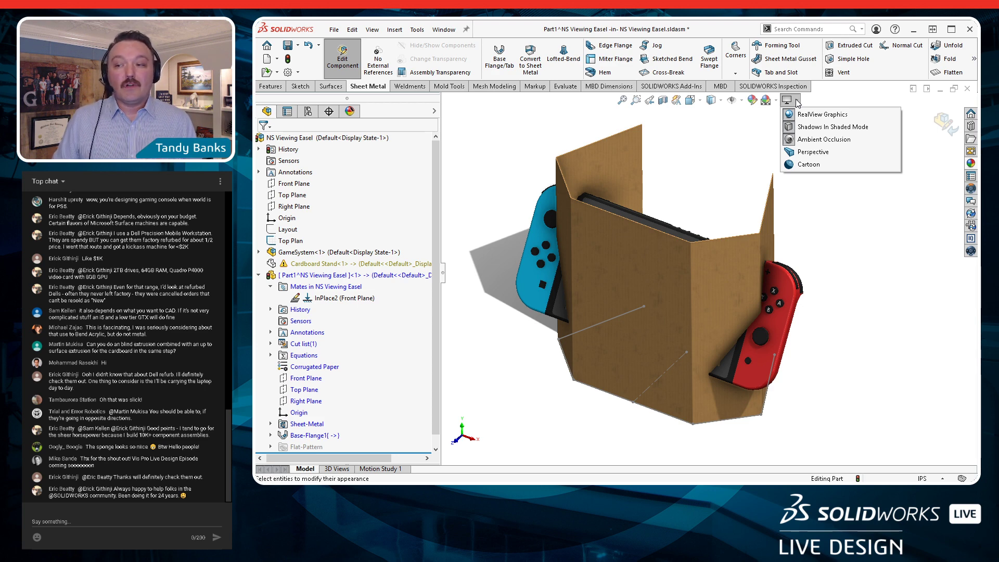
pyautogui.click(796, 139)
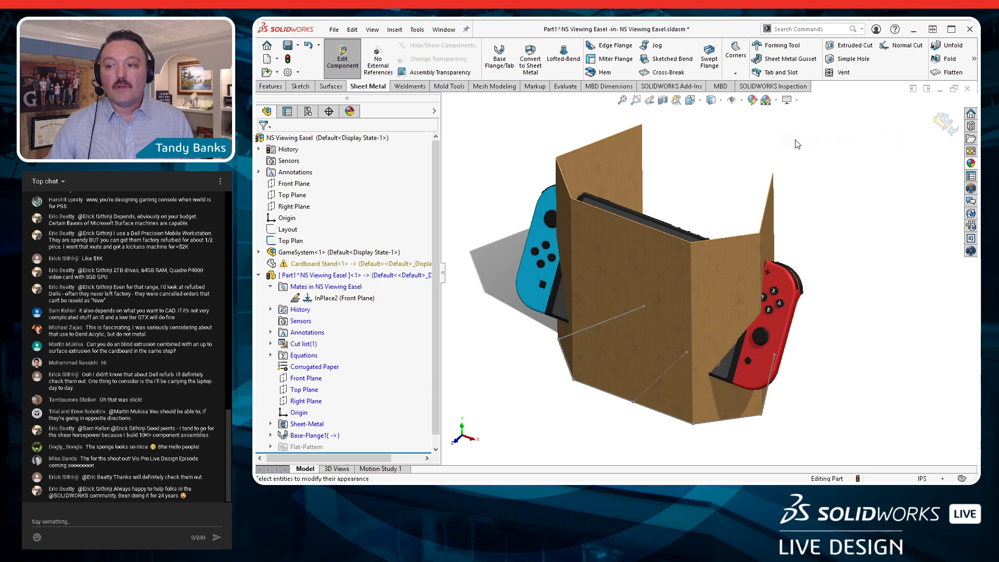
pyautogui.click(787, 100)
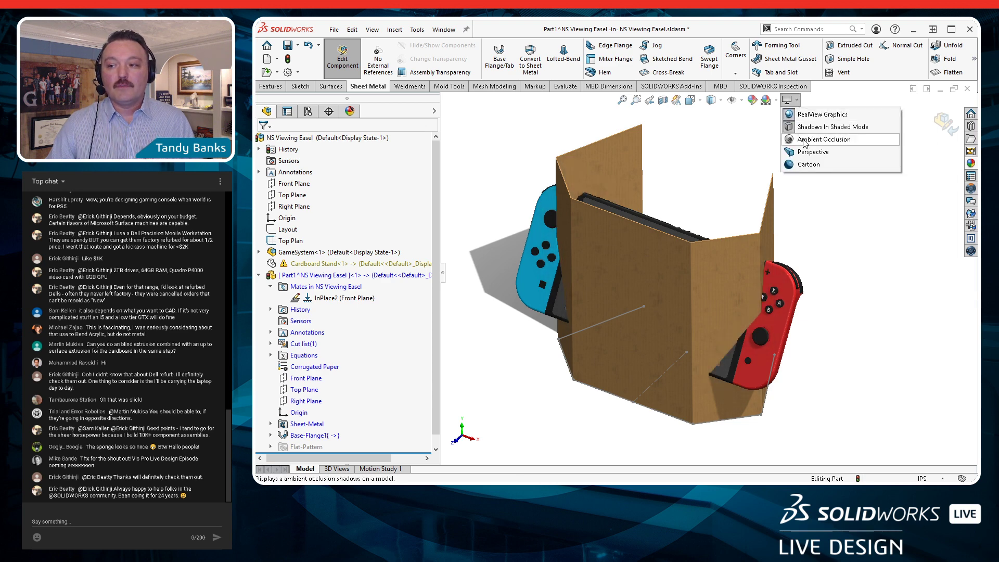
pyautogui.click(805, 141)
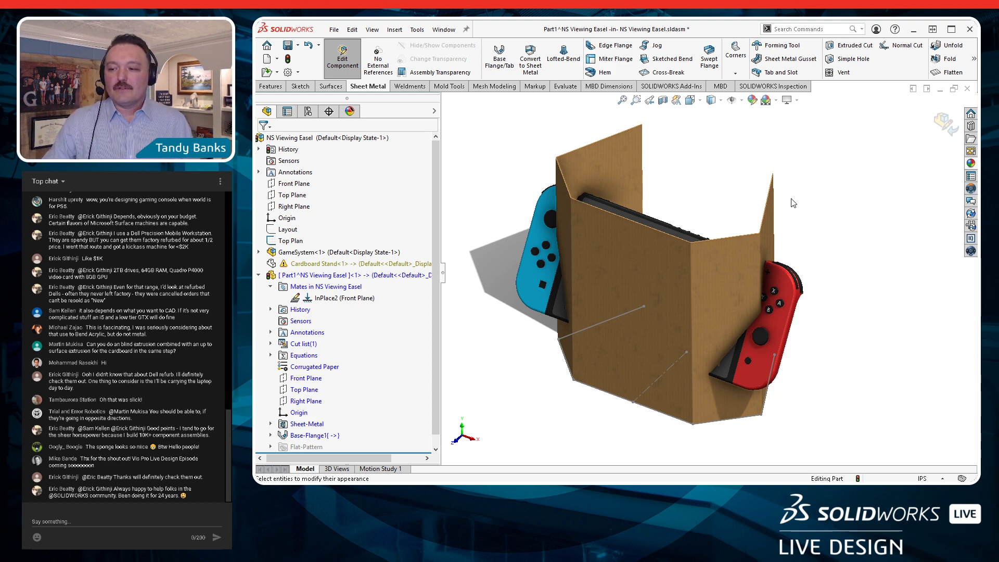
pyautogui.click(799, 101)
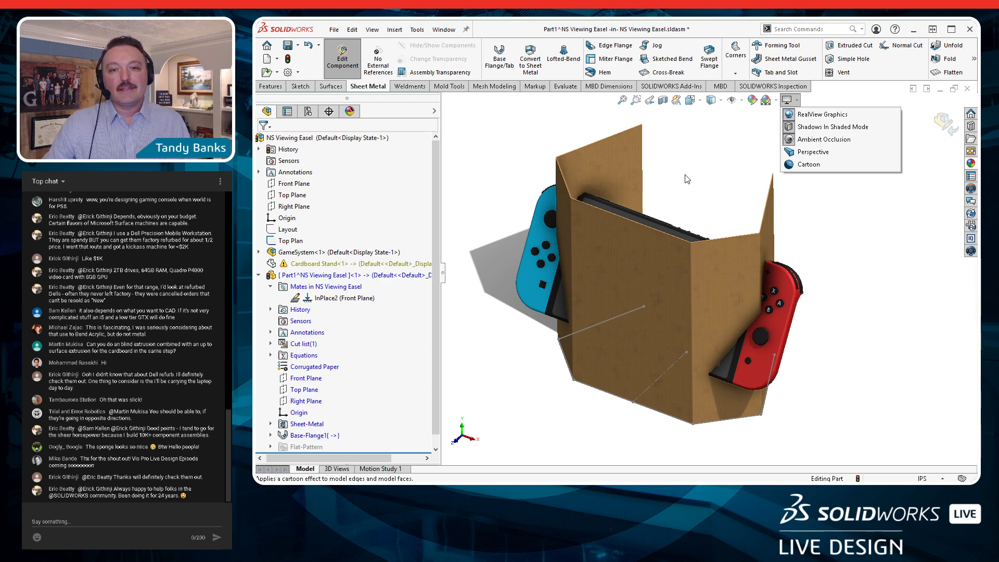
pyautogui.click(712, 182)
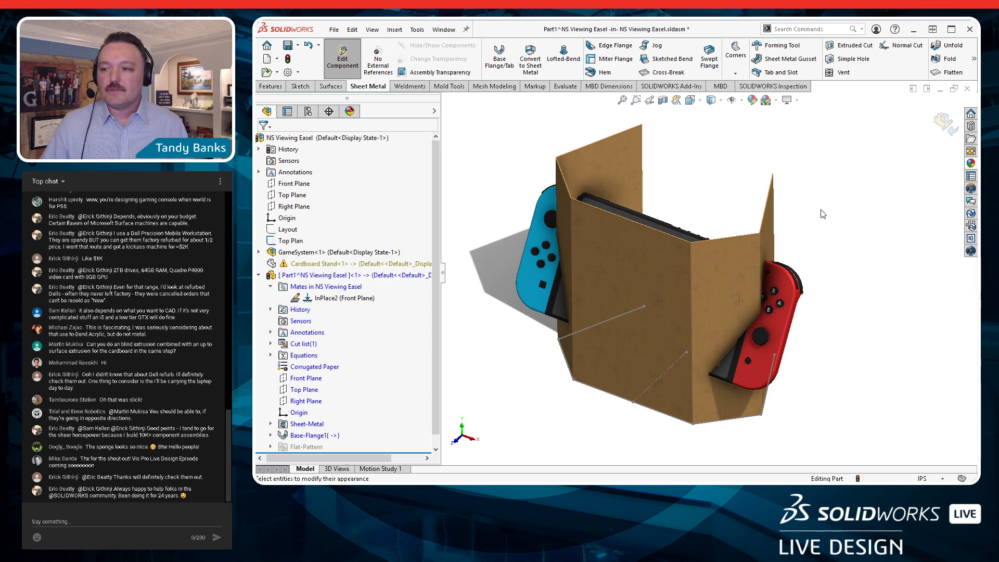
# Set the display style to Shaded With Edges and hide the Top Plan sketch
pyautogui.click(721, 100)
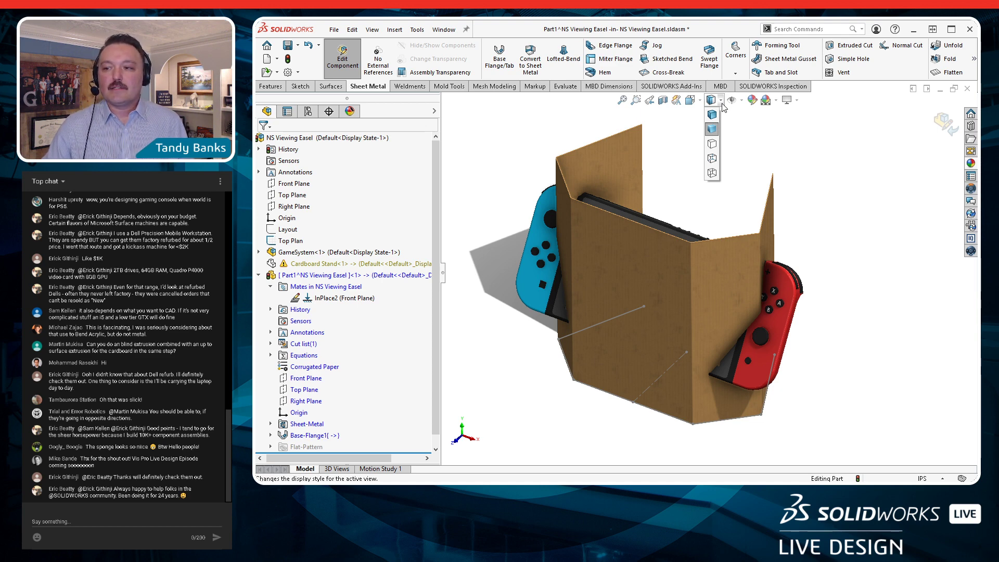
pyautogui.click(712, 116)
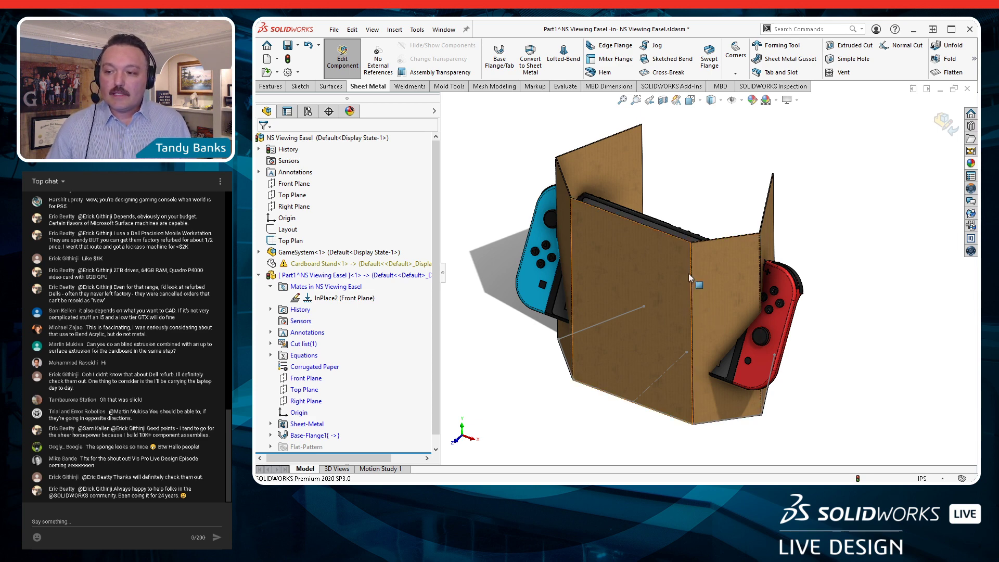
pyautogui.scroll(-6, 688, 273)
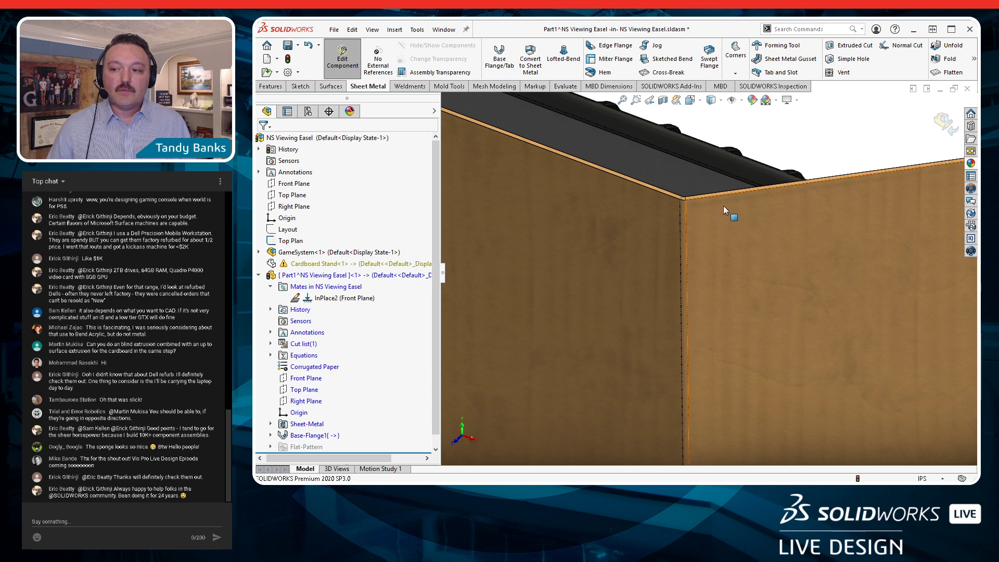
pyautogui.scroll(2, 732, 230)
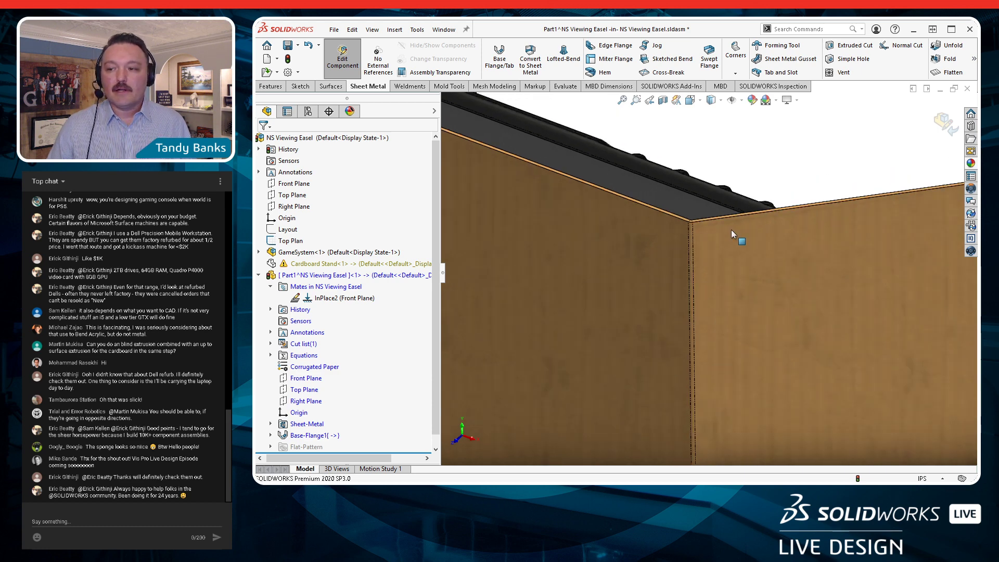
pyautogui.scroll(5, 744, 265)
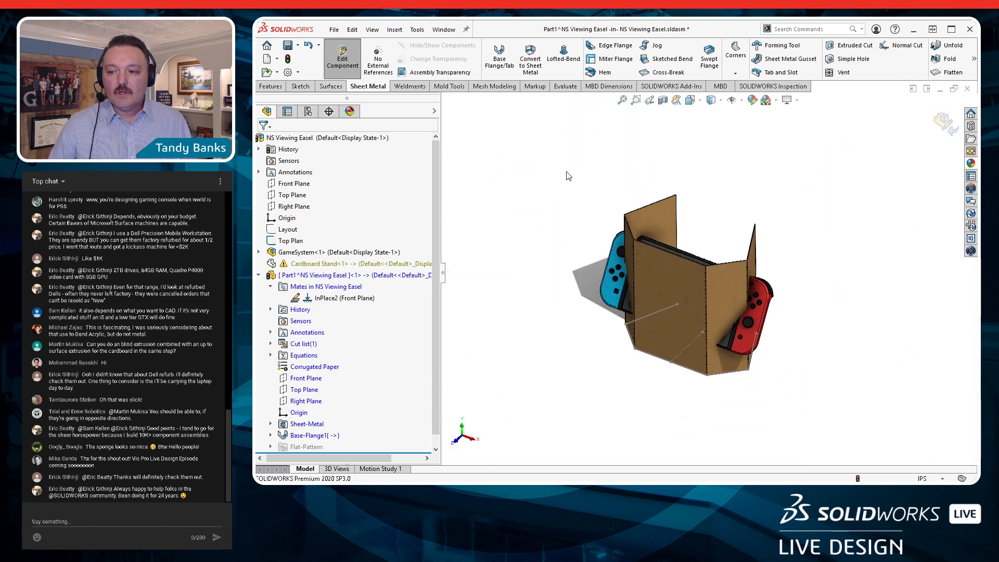
pyautogui.click(285, 239)
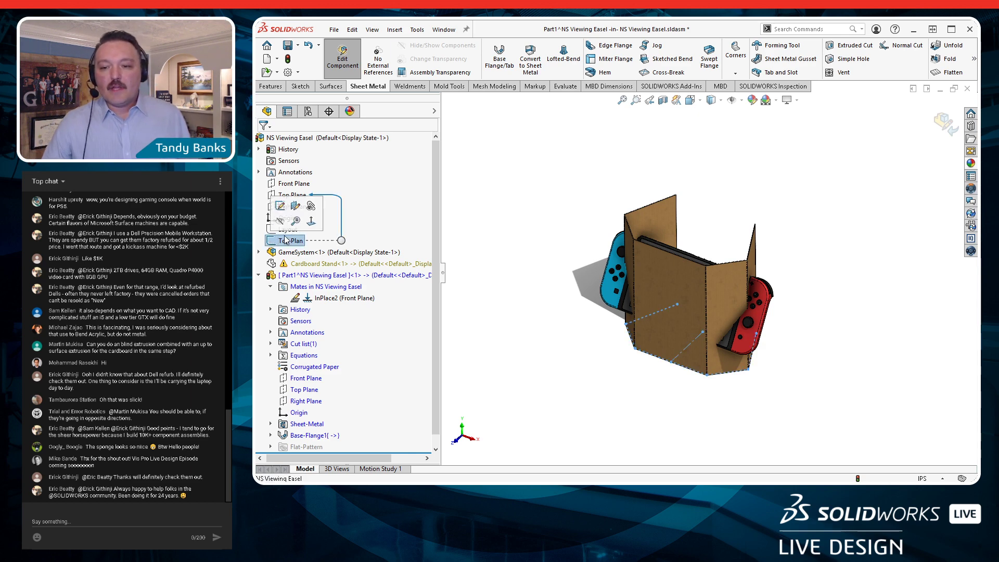
pyautogui.click(458, 220)
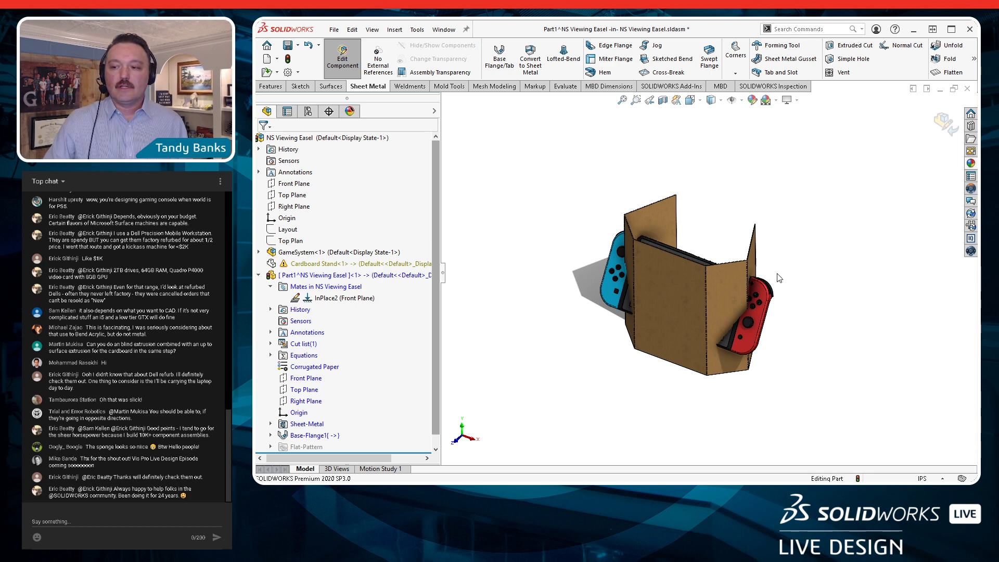
# Check the easel part's sheet metal feature for its bend radius, thickness, K-factor and relief settings, then leave it unchanged
pyautogui.scroll(-2, 780, 278)
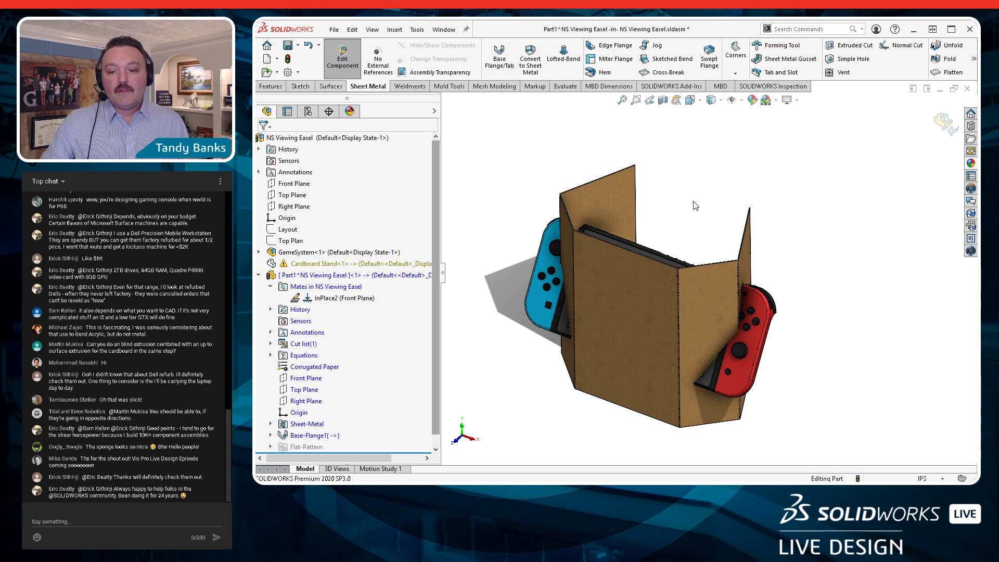
pyautogui.moveTo(441, 334); pyautogui.dragTo(443, 354)
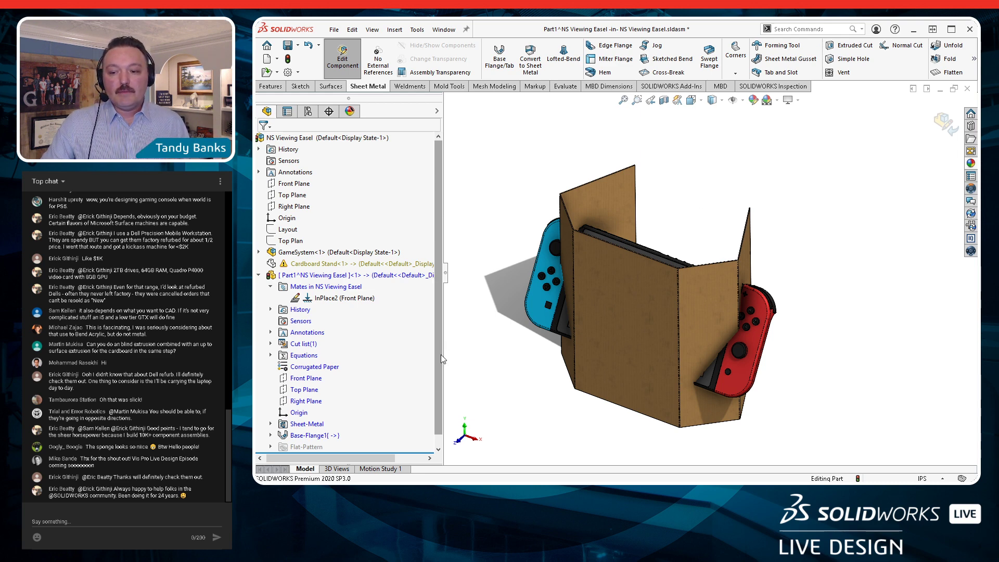
pyautogui.scroll(-1, 441, 355)
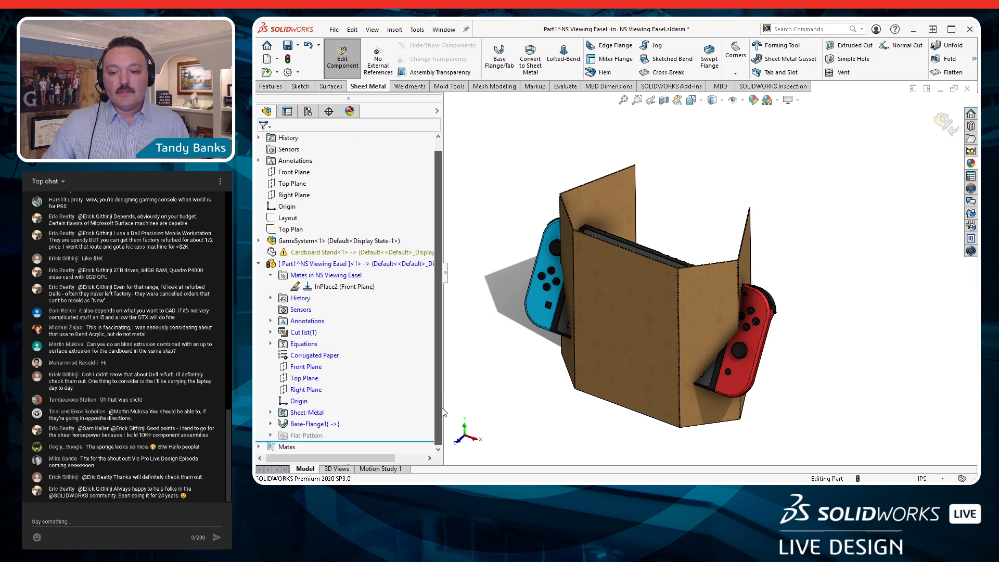
pyautogui.click(270, 412)
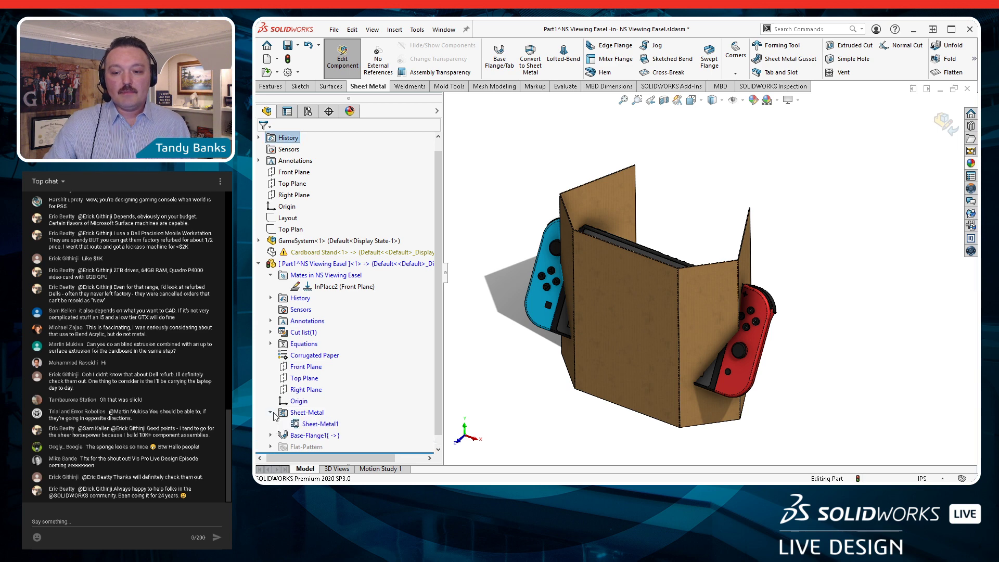
pyautogui.click(316, 426)
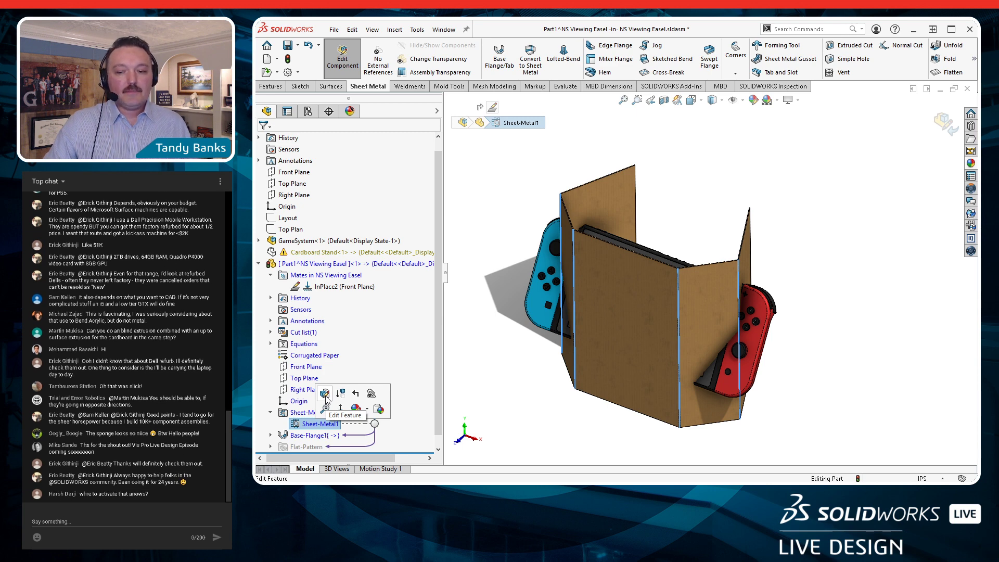
pyautogui.click(325, 394)
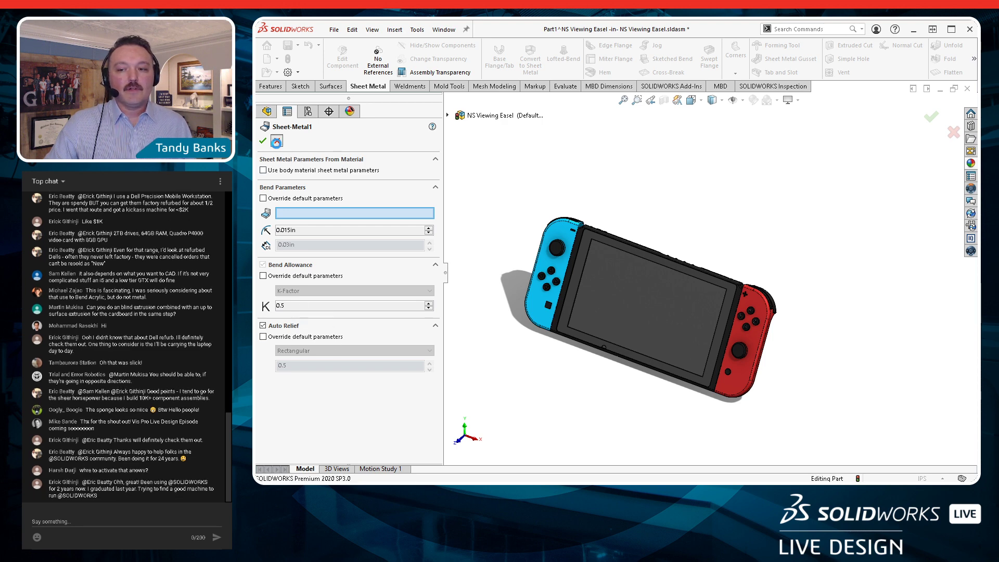
pyautogui.click(954, 132)
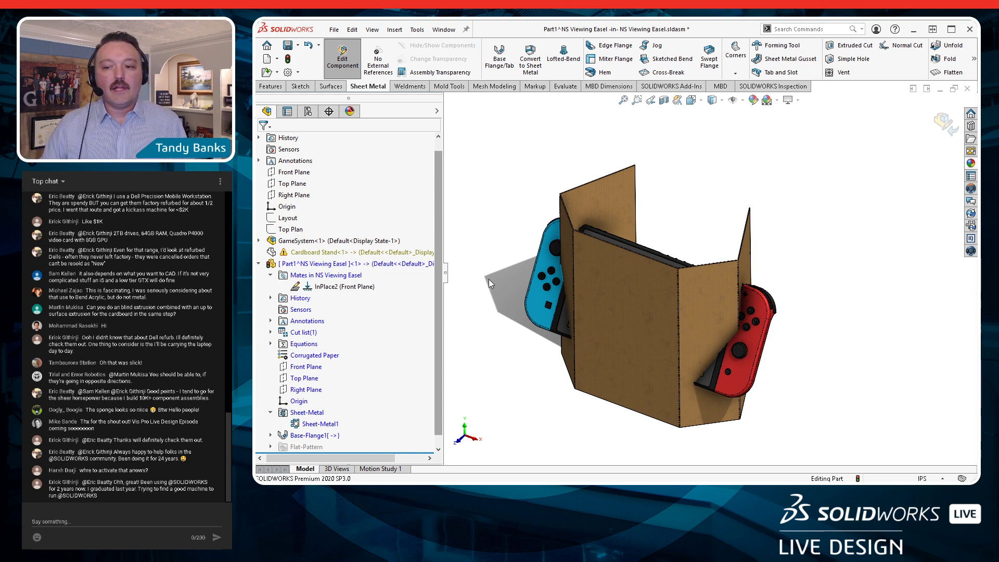
# Review the base flange's direction, depth and sheet metal settings, then close its definition and clear the selection
pyautogui.scroll(-1, 436, 314)
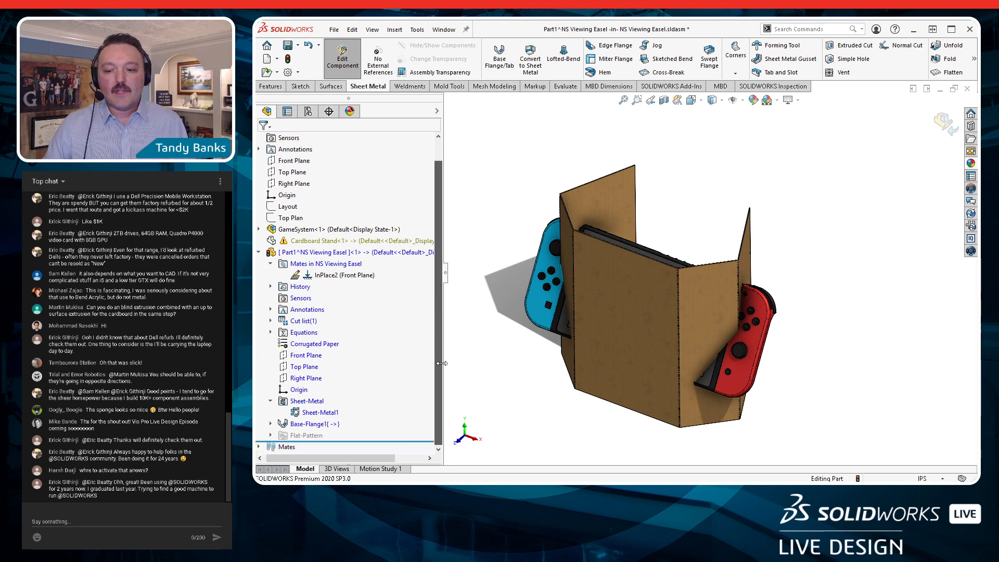
pyautogui.click(301, 425)
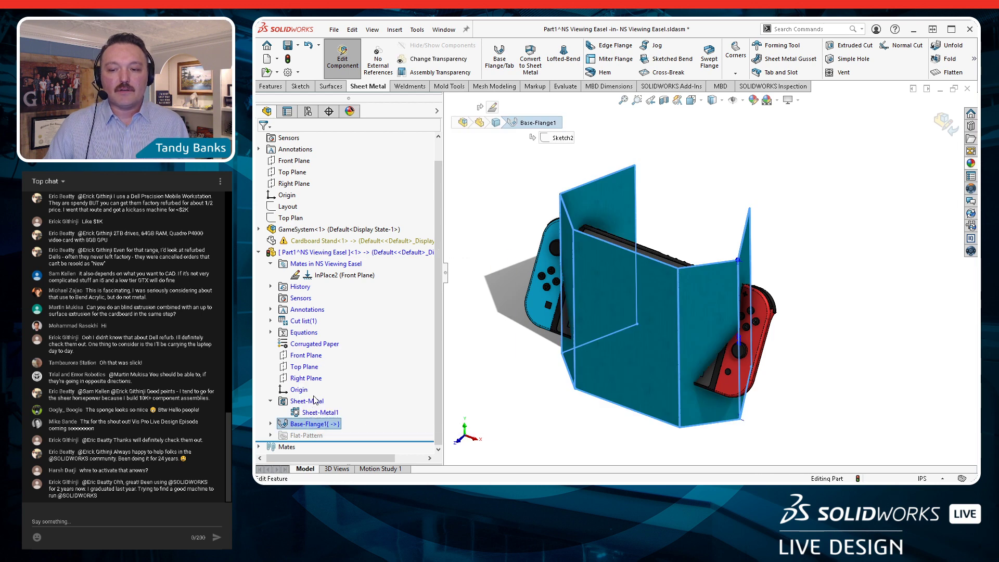
pyautogui.click(314, 397)
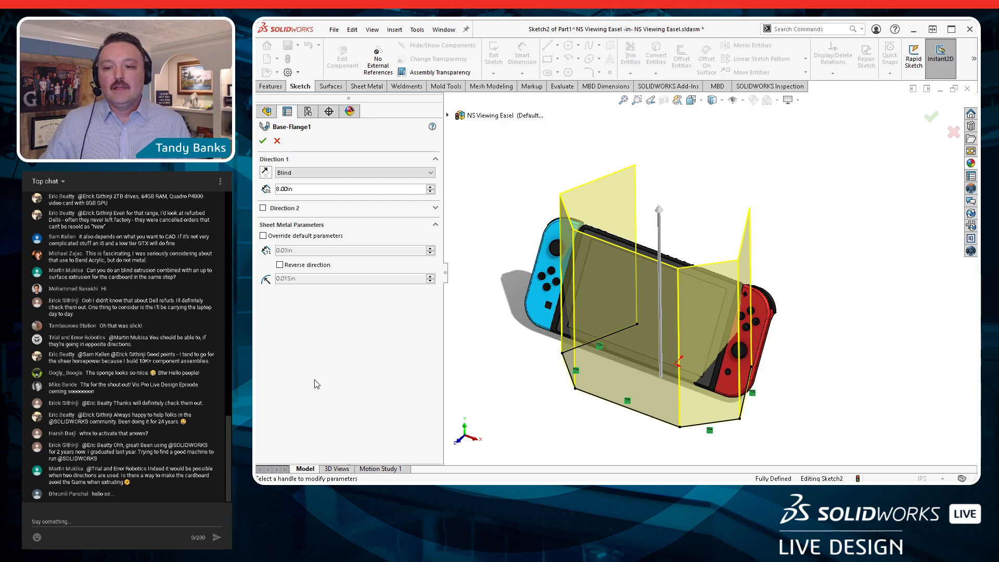
pyautogui.click(263, 141)
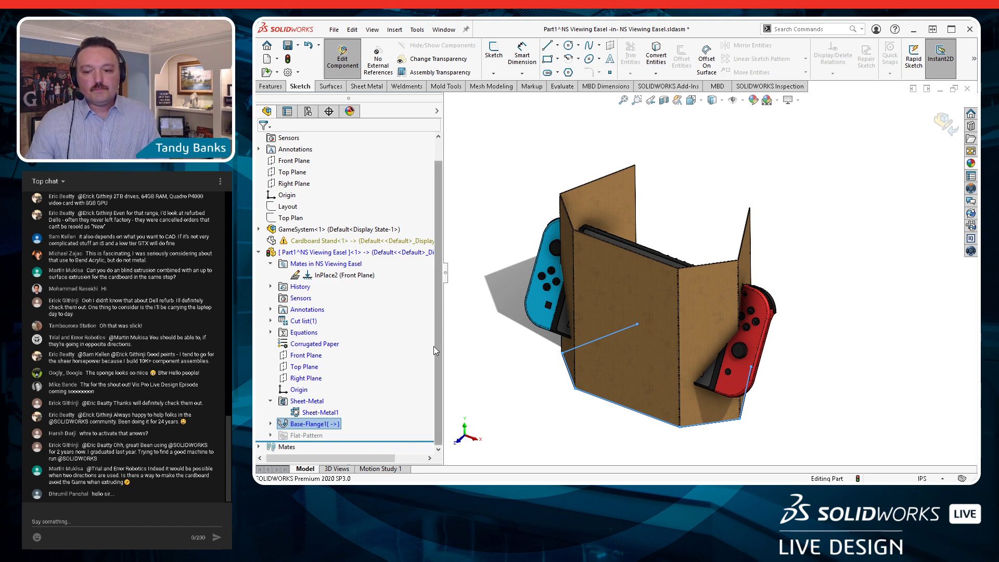
pyautogui.click(270, 400)
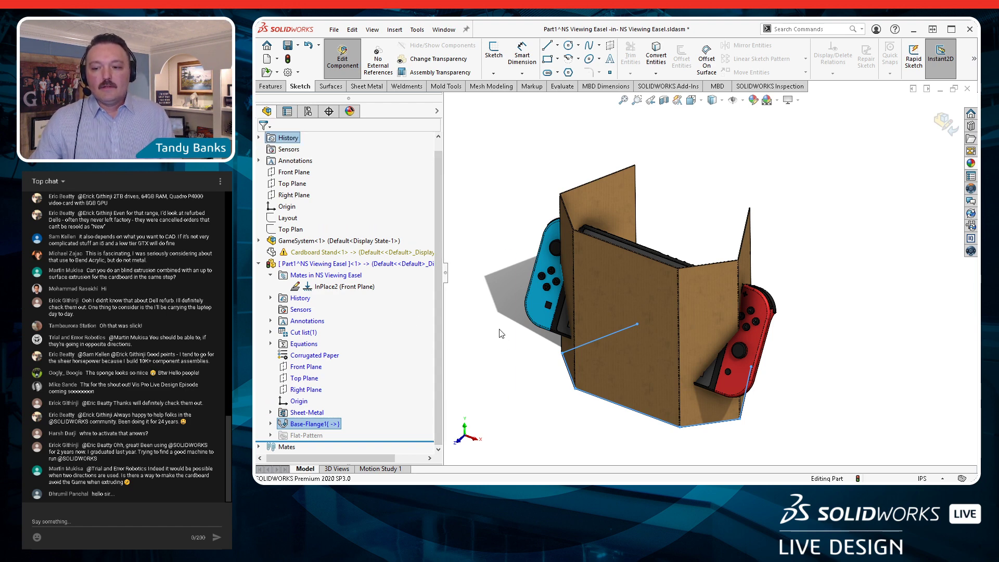
pyautogui.click(480, 276)
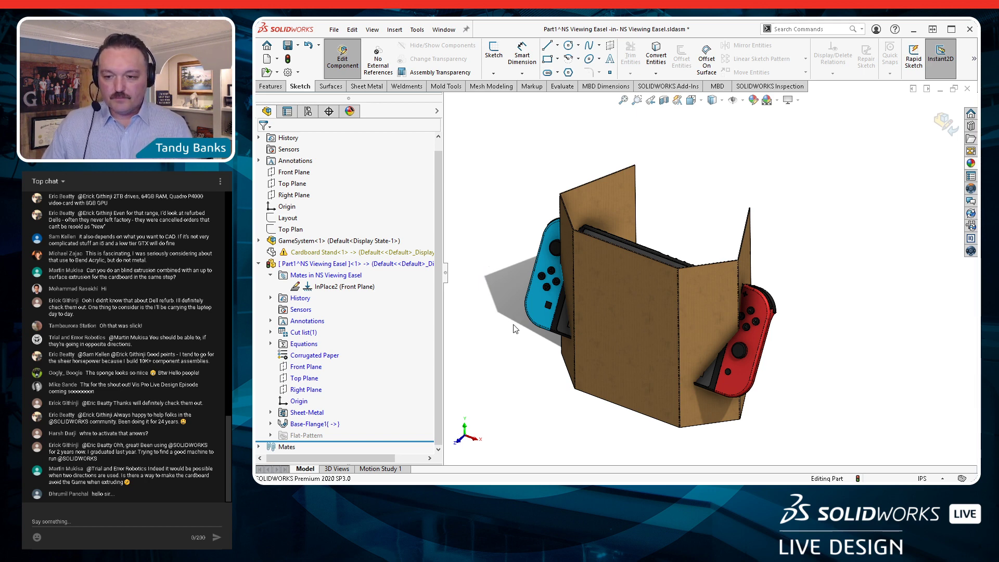
# Start a sketch on the easel part's Right Plane and convert the console tablet's long slanted edge into it
pyautogui.click(317, 391)
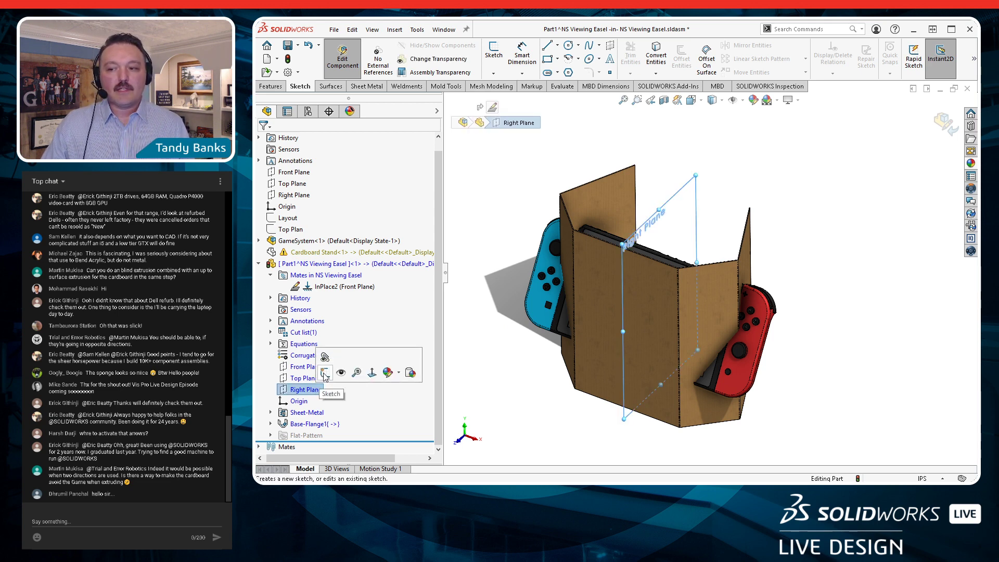
pyautogui.click(325, 373)
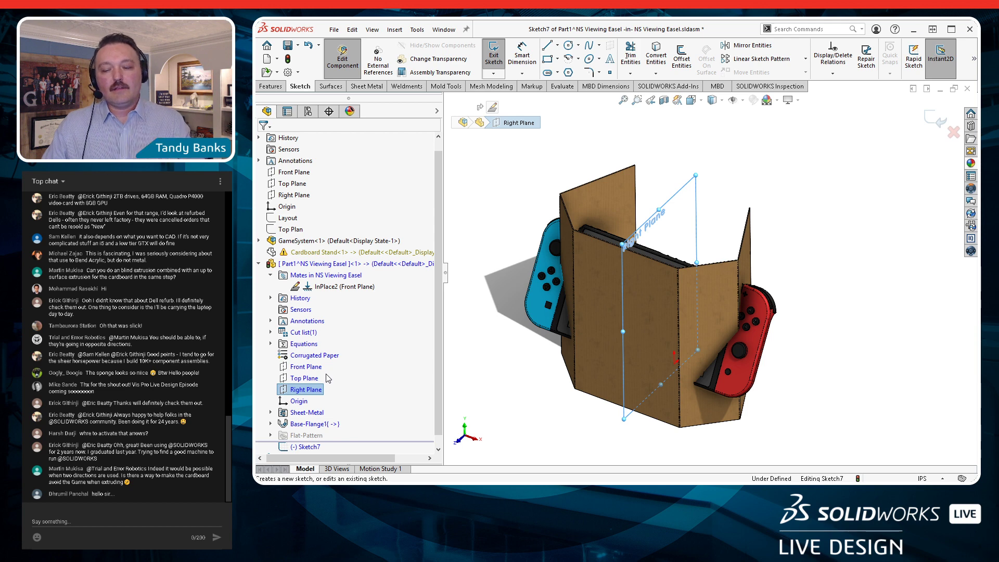
pyautogui.click(494, 394)
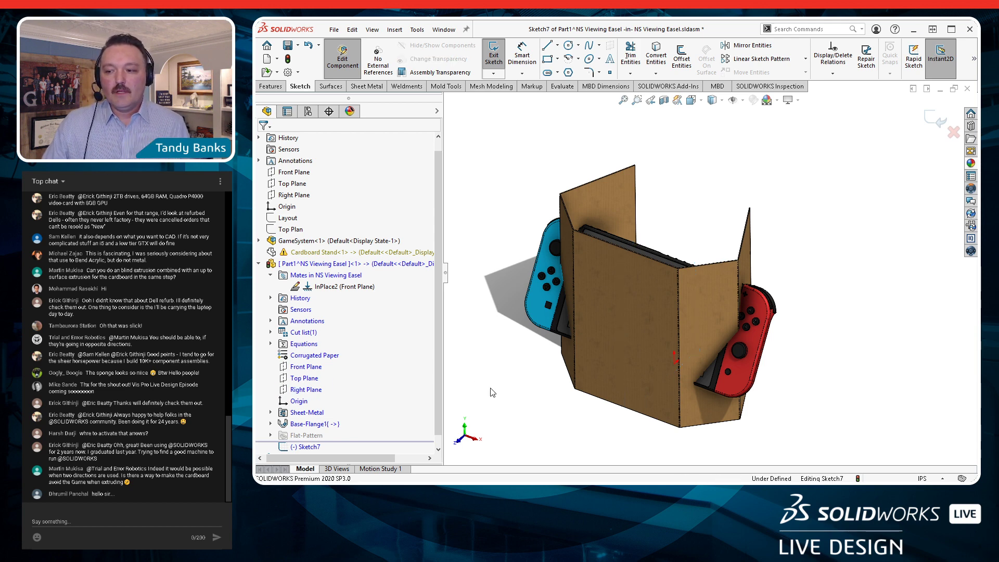
pyautogui.moveTo(495, 395); pyautogui.dragTo(743, 283, button='middle')
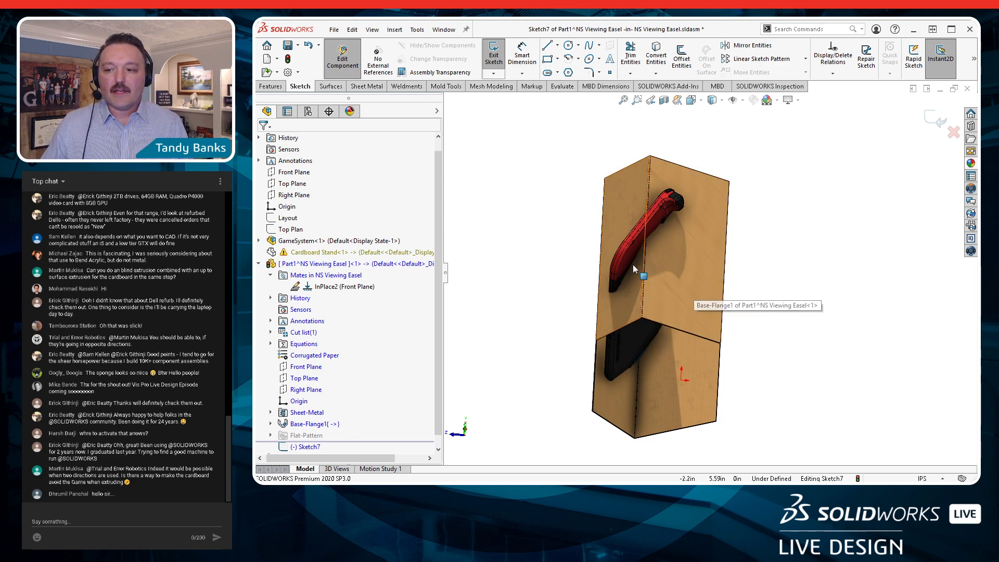
pyautogui.scroll(-8, 642, 305)
pyautogui.scroll(-2, 642, 304)
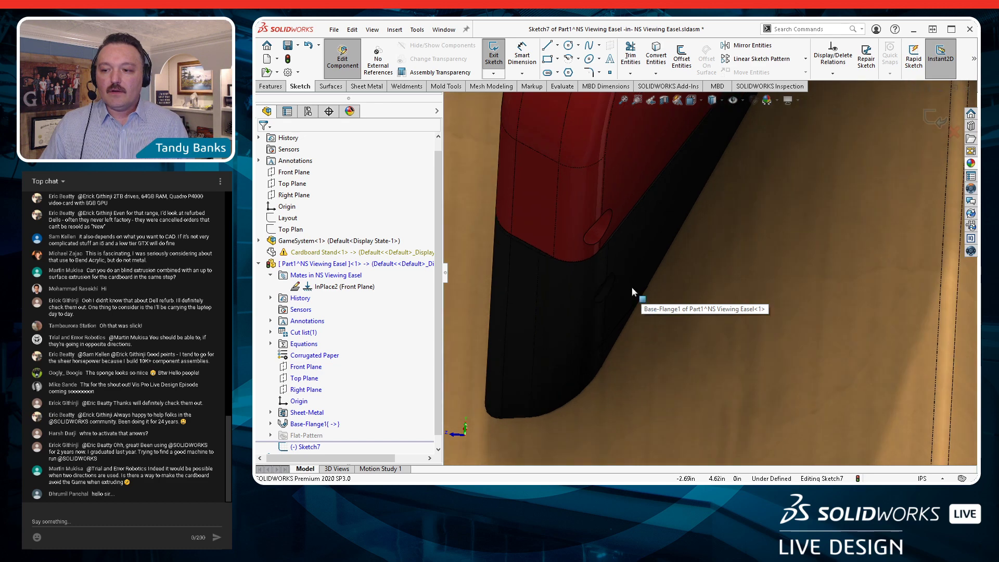
pyautogui.click(614, 242)
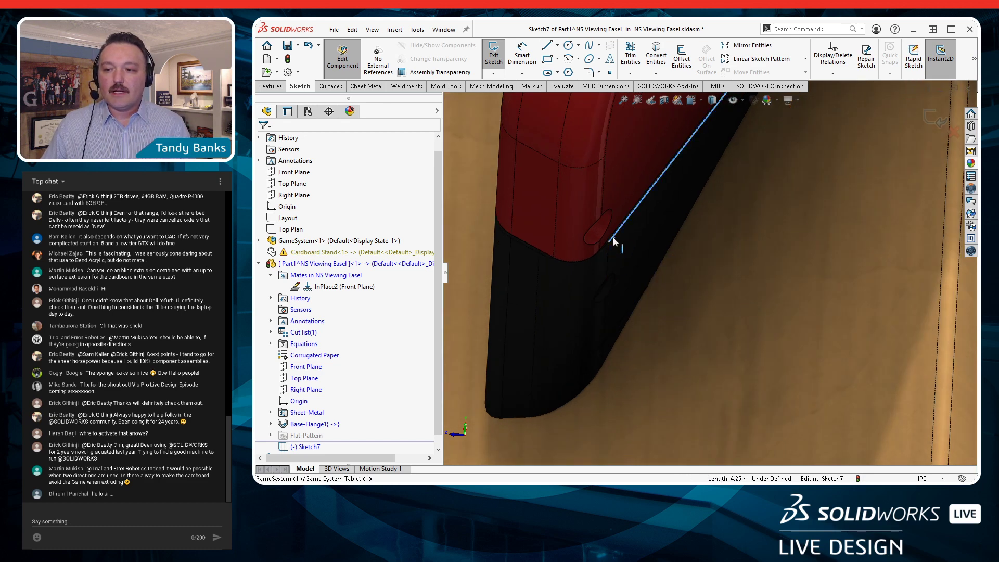
pyautogui.click(656, 57)
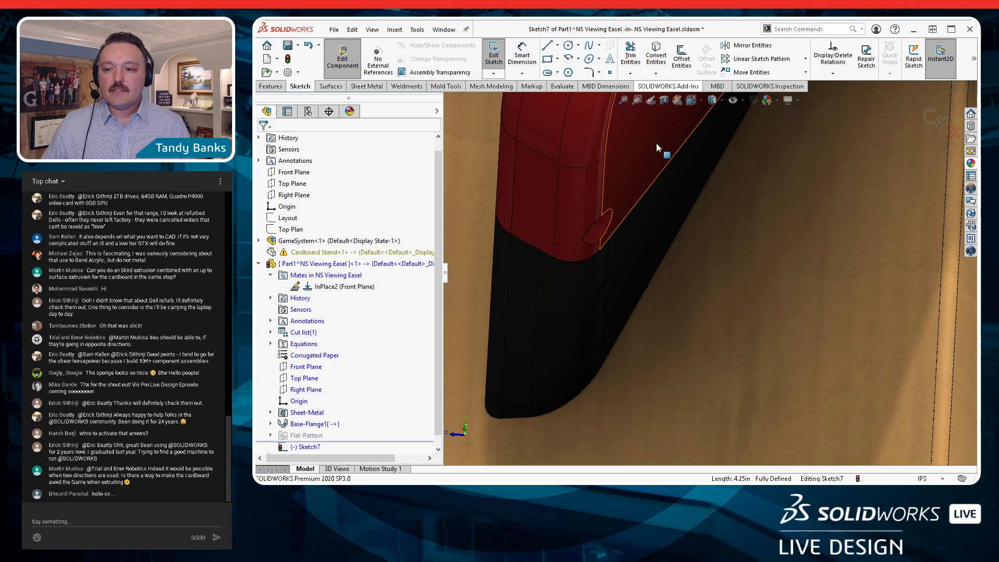
# Convert the short edge at the tablet's lower end into the sketch
pyautogui.click(532, 252)
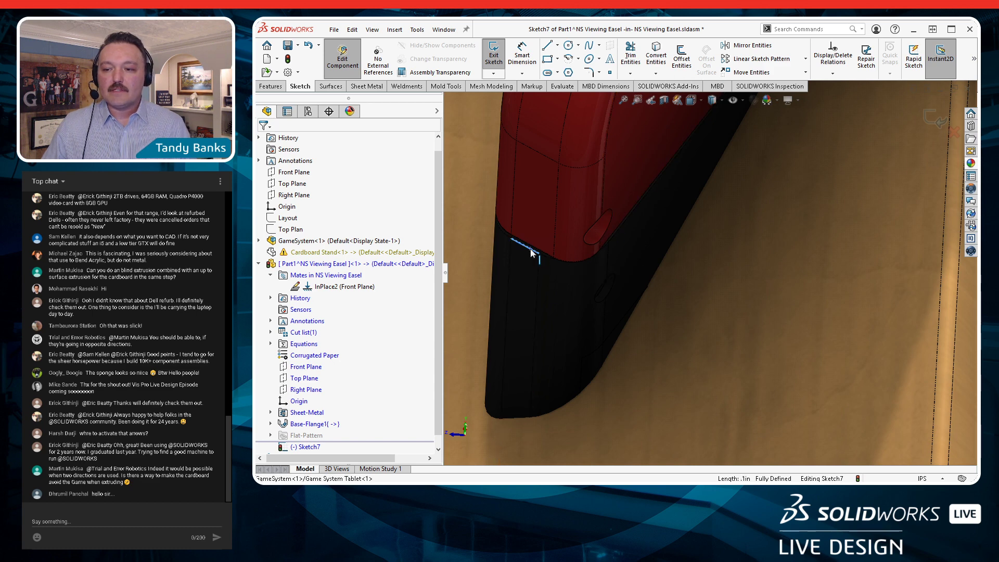
pyautogui.click(656, 58)
pyautogui.scroll(5, 705, 367)
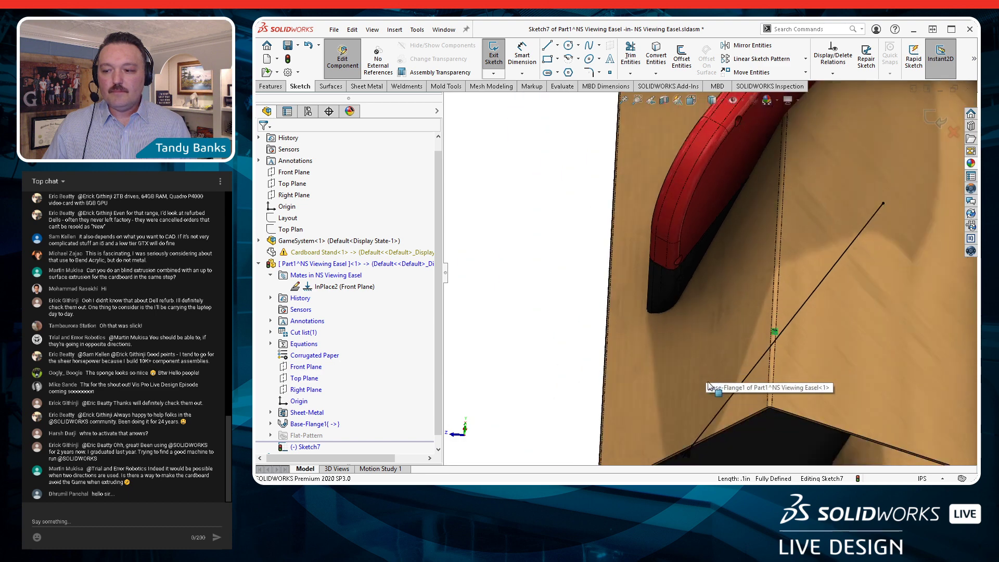
# Check the existing relations of the long converted line
pyautogui.moveTo(645, 339); pyautogui.dragTo(681, 403, button='middle')
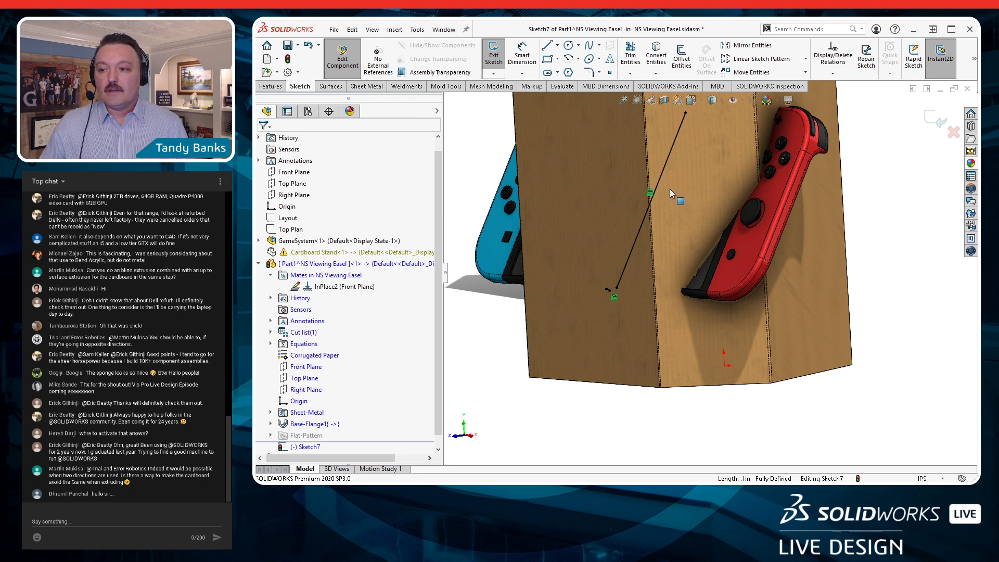
pyautogui.click(654, 188)
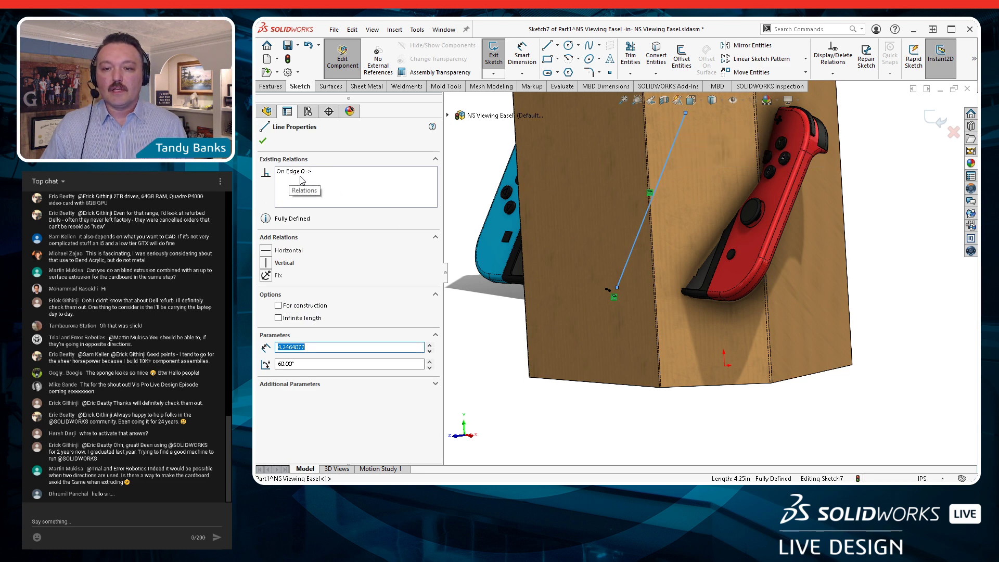
pyautogui.click(466, 154)
# Extend the long converted line's lower endpoint past the tablet's bottom edge, to about X -3.17, Y 1.35 in
pyautogui.scroll(-3, 669, 285)
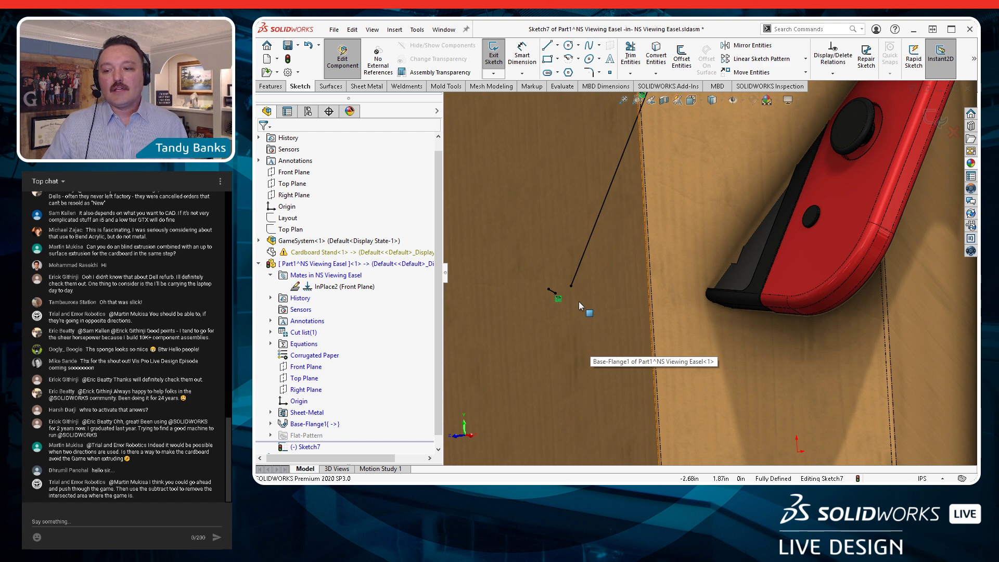
pyautogui.moveTo(572, 286)
pyautogui.mouseDown()
pyautogui.moveTo(537, 398)
pyautogui.moveTo(544, 355)
pyautogui.moveTo(558, 363)
pyautogui.mouseUp()
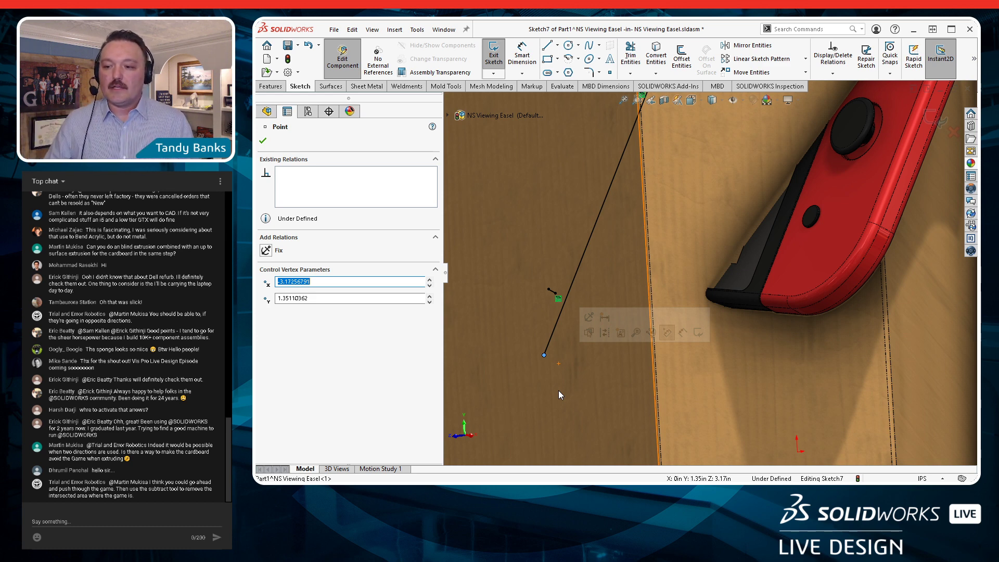
pyautogui.click(522, 295)
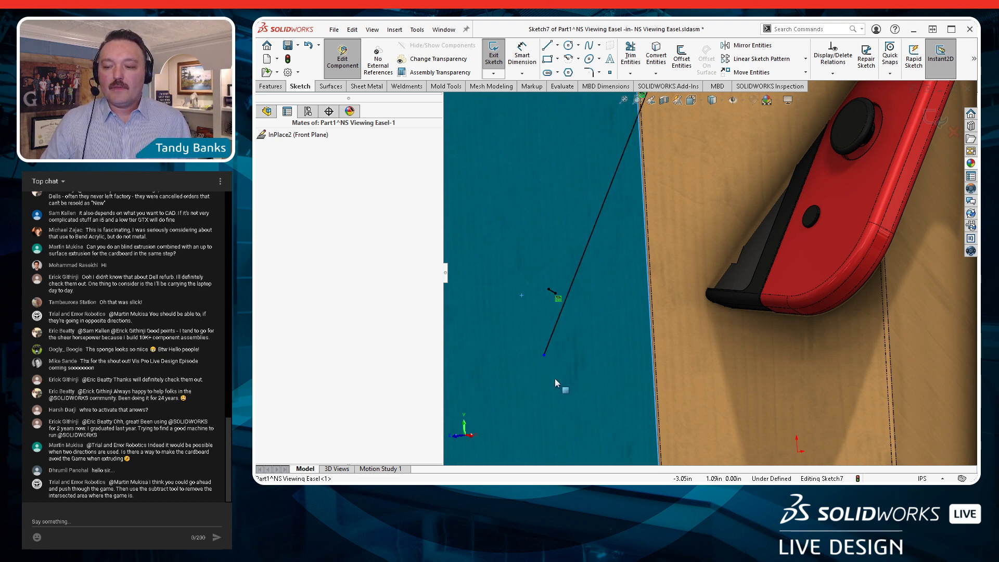
pyautogui.scroll(2, 563, 373)
pyautogui.press('Escape')
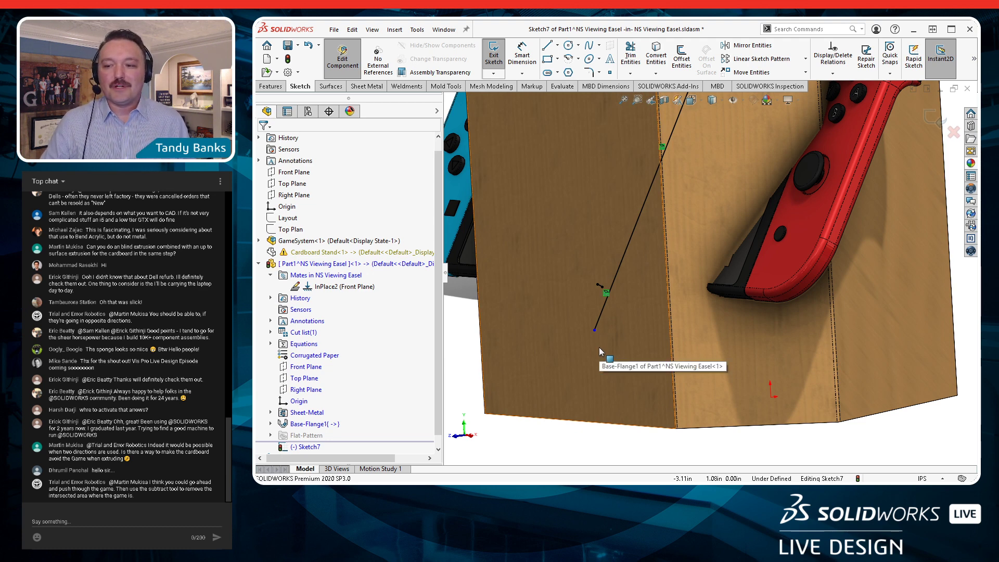
# Change the short converted line at the tablet's lower end to construction geometry
pyautogui.scroll(-5, 606, 317)
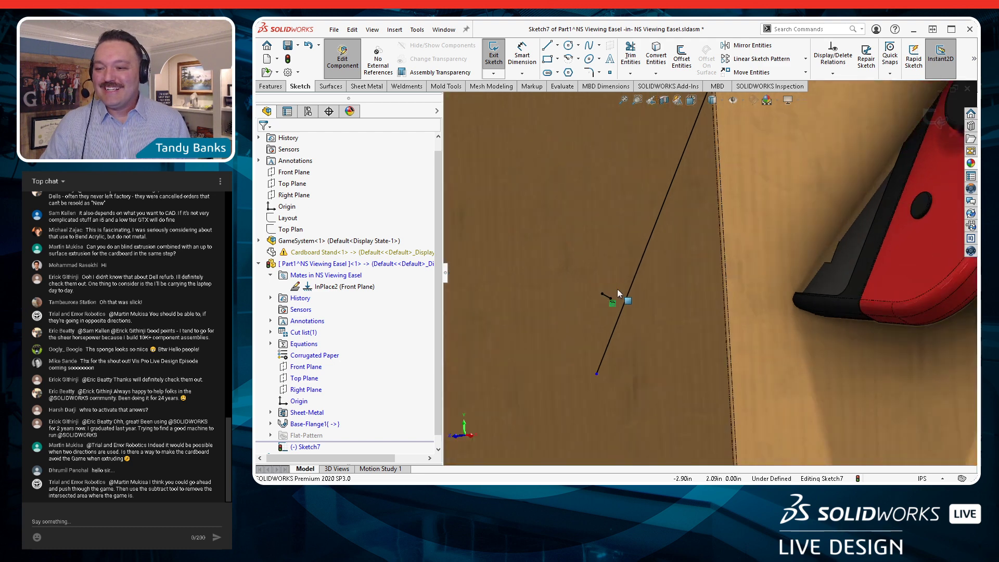
pyautogui.click(614, 270)
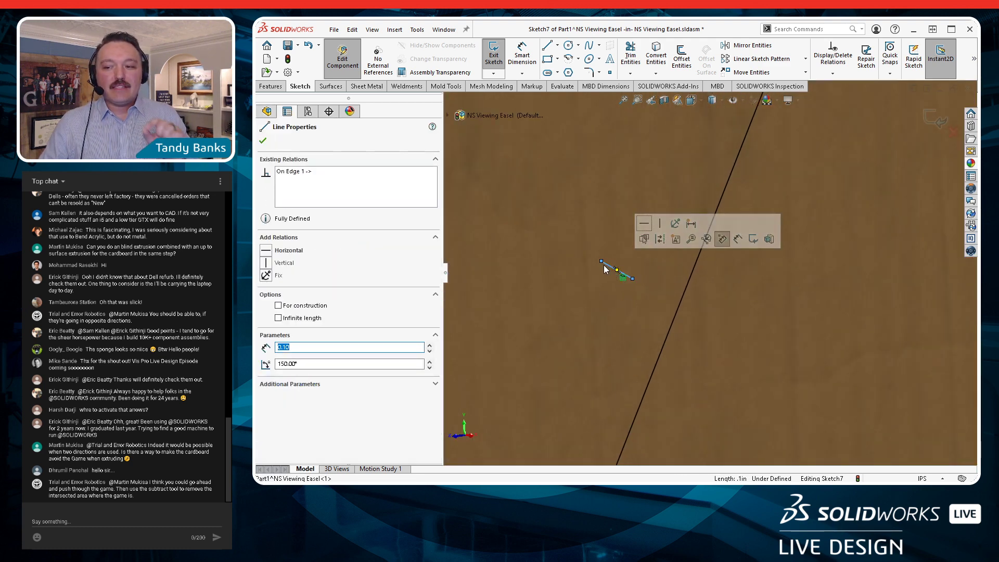
pyautogui.click(310, 309)
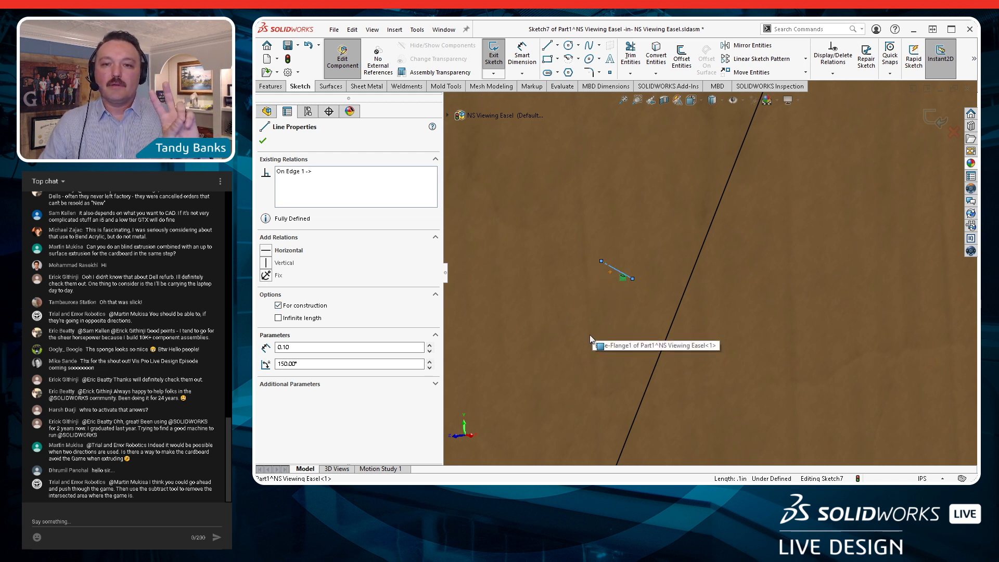
pyautogui.scroll(4, 592, 342)
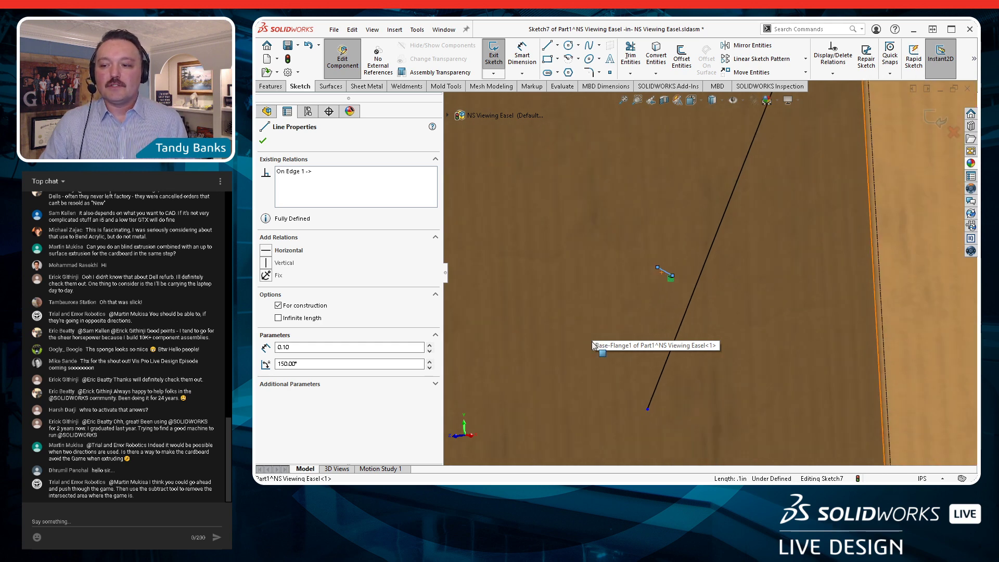
pyautogui.scroll(5, 592, 342)
pyautogui.click(532, 350)
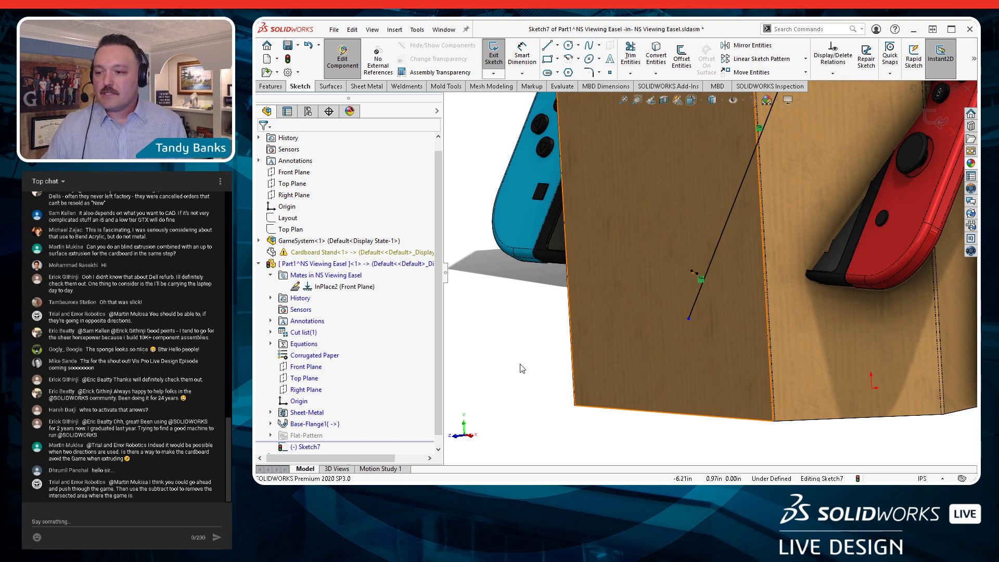
pyautogui.scroll(2, 547, 368)
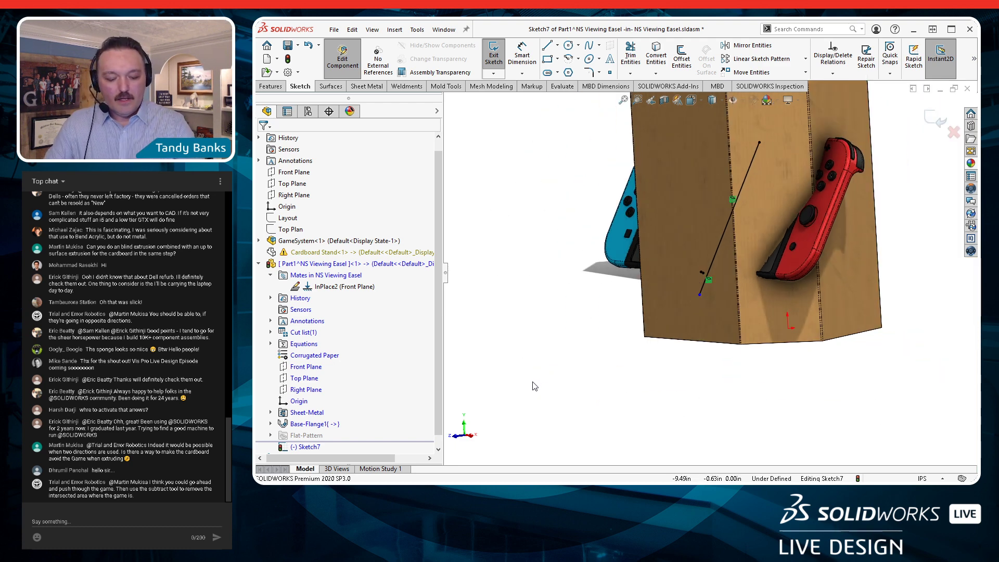
pyautogui.hotkey('ctrl', '4')
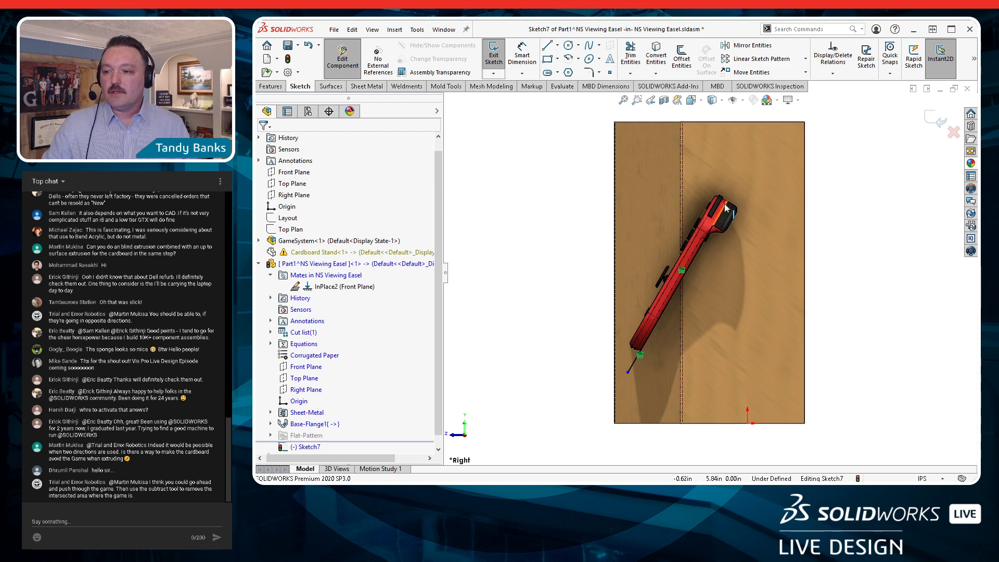
# Extend the long converted line's upper endpoint past the tablet's top end, to about X -0.26, Y 6.39 in
pyautogui.moveTo(722, 209); pyautogui.dragTo(743, 186)
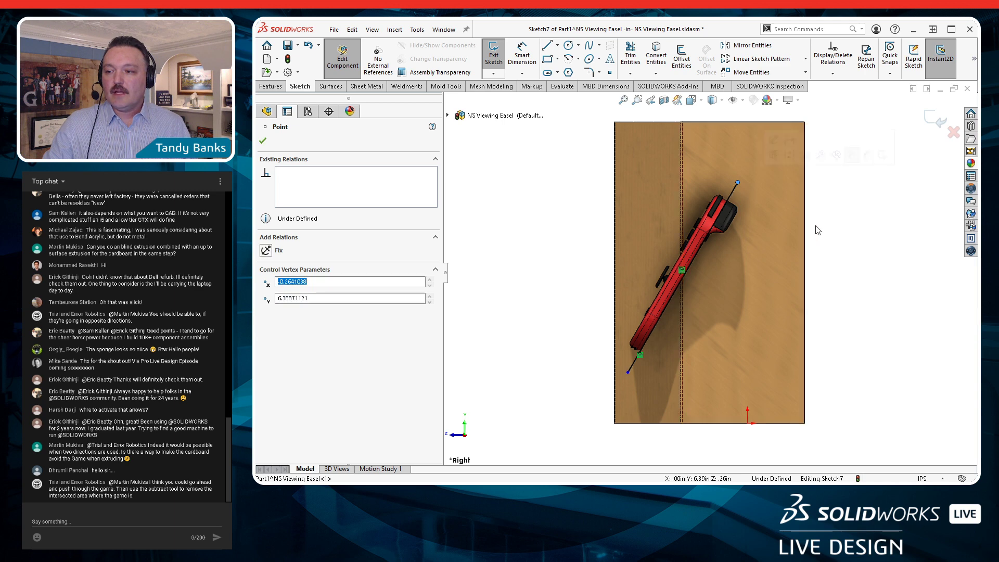
pyautogui.click(846, 245)
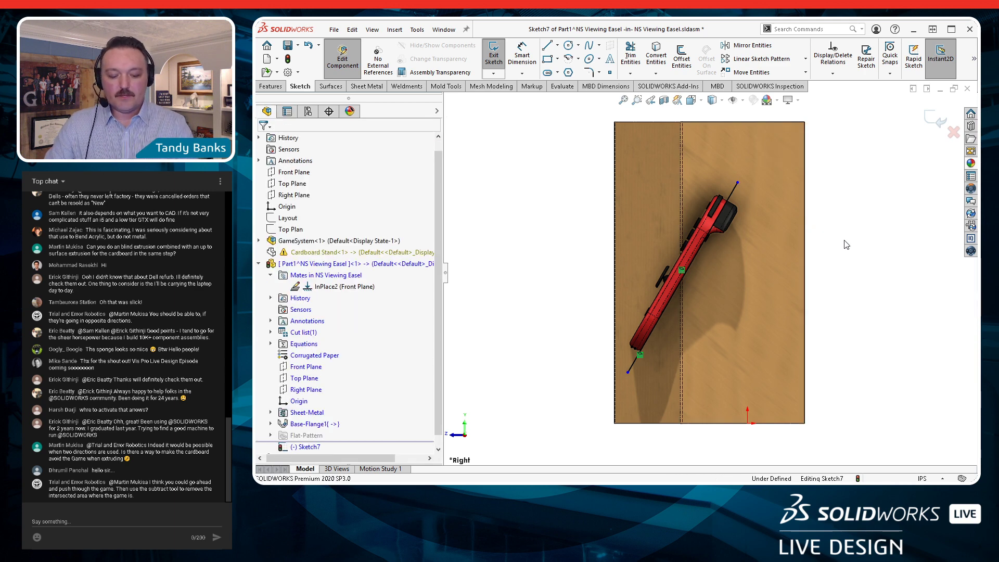
# Sketch a perpendicular line about 1.3 in long from the long line's upper endpoint, continued by a vertical line about 0.96 in to the cardboard's top edge
pyautogui.press('s')
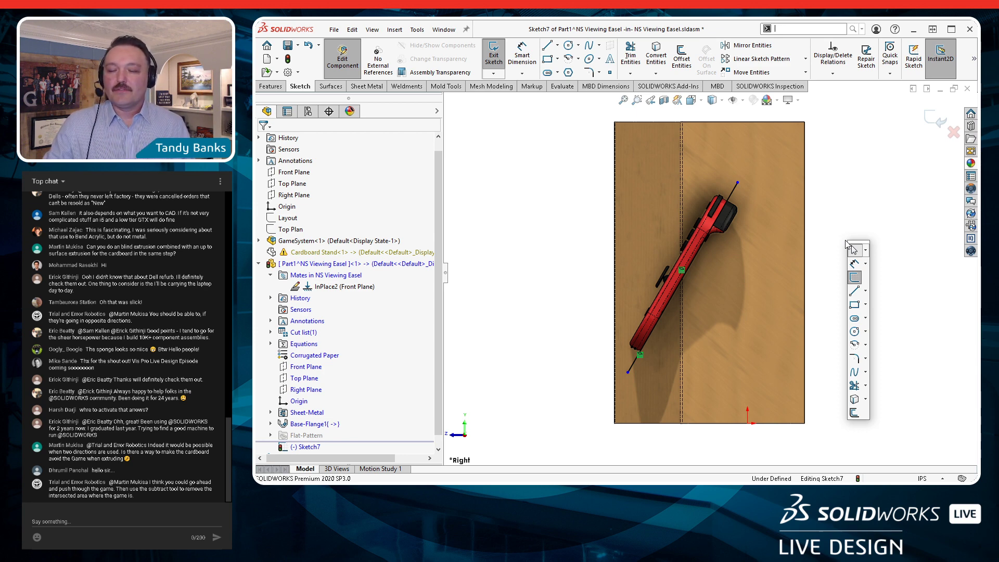
pyautogui.click(857, 295)
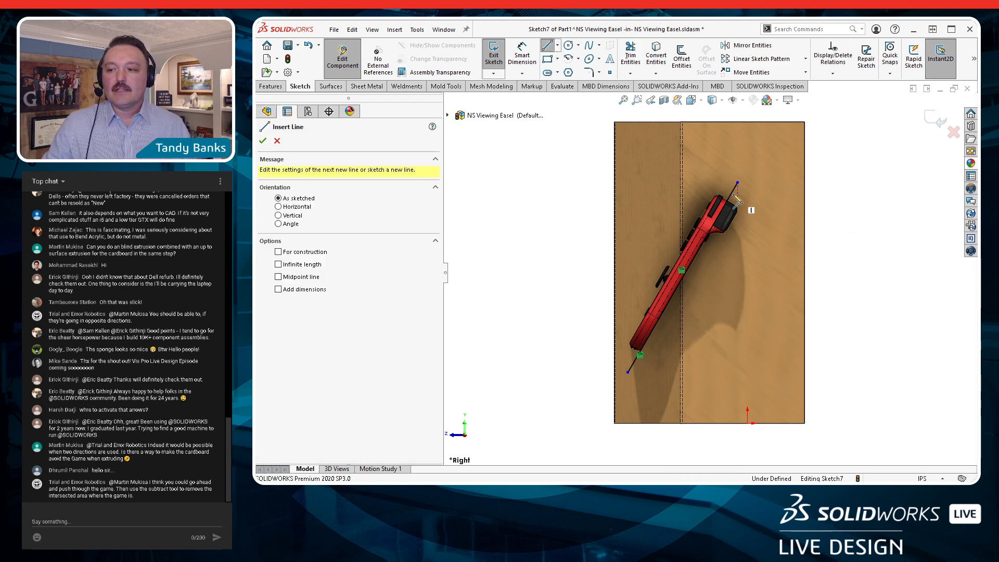
pyautogui.click(738, 182)
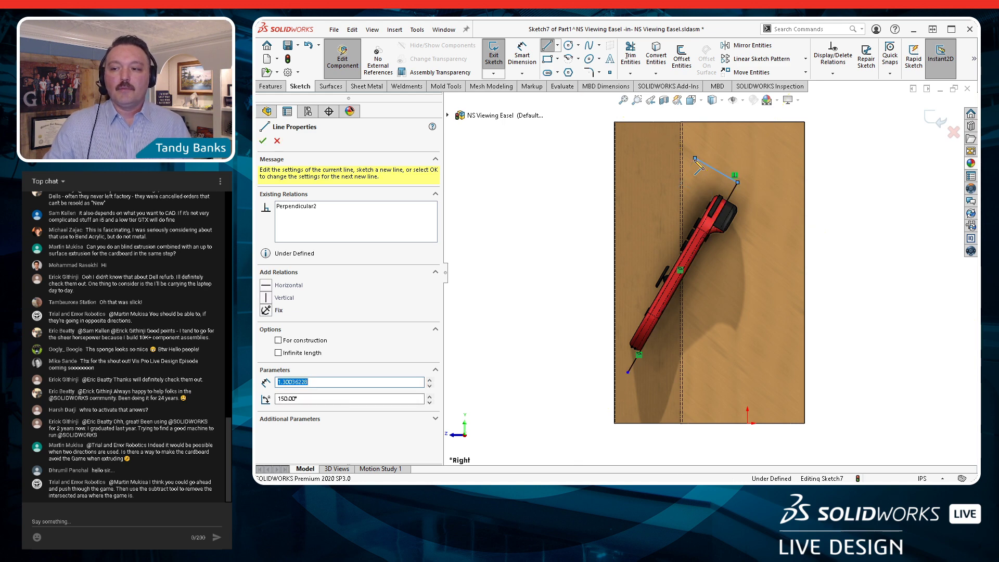
pyautogui.click(695, 158)
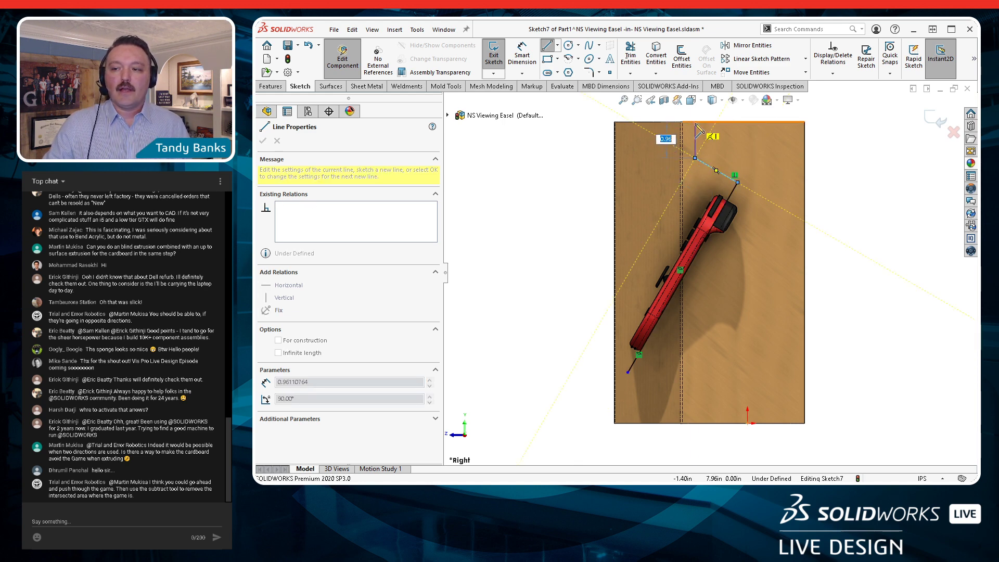
pyautogui.click(694, 122)
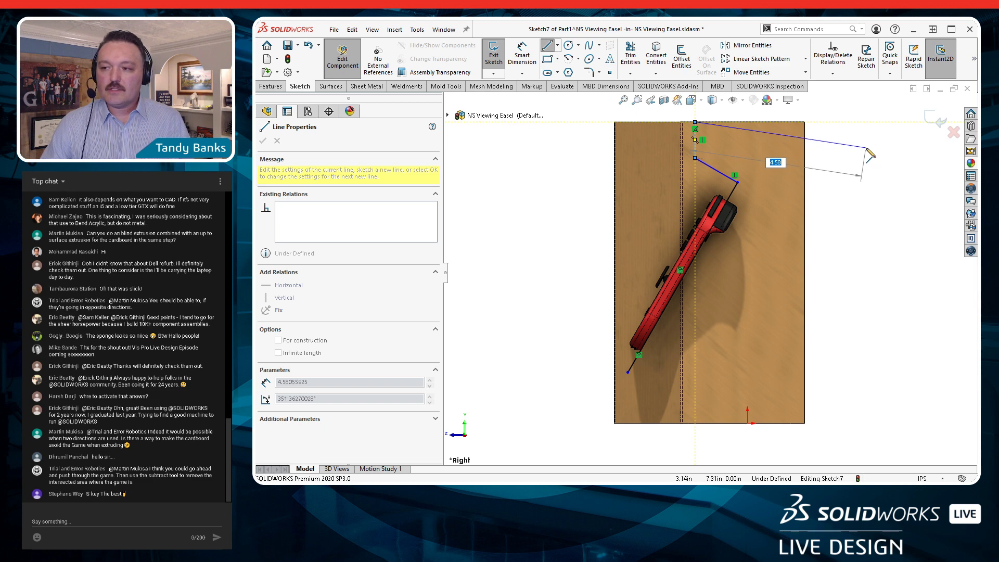
pyautogui.press('Escape')
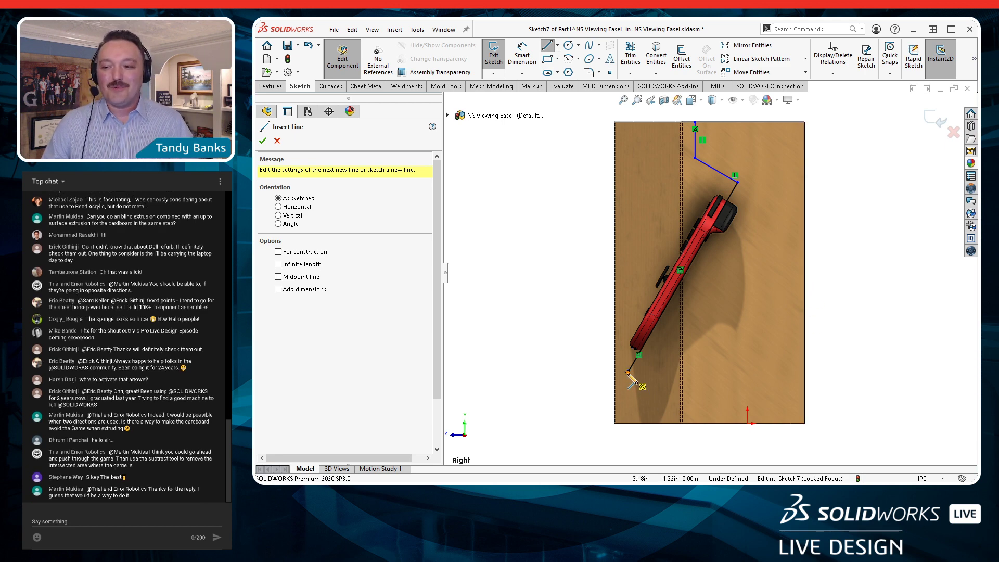
# Sketch a line about 2.5 in long from the long line's lower endpoint, perpendicular to it and past the cardboard's front edge
pyautogui.click(628, 373)
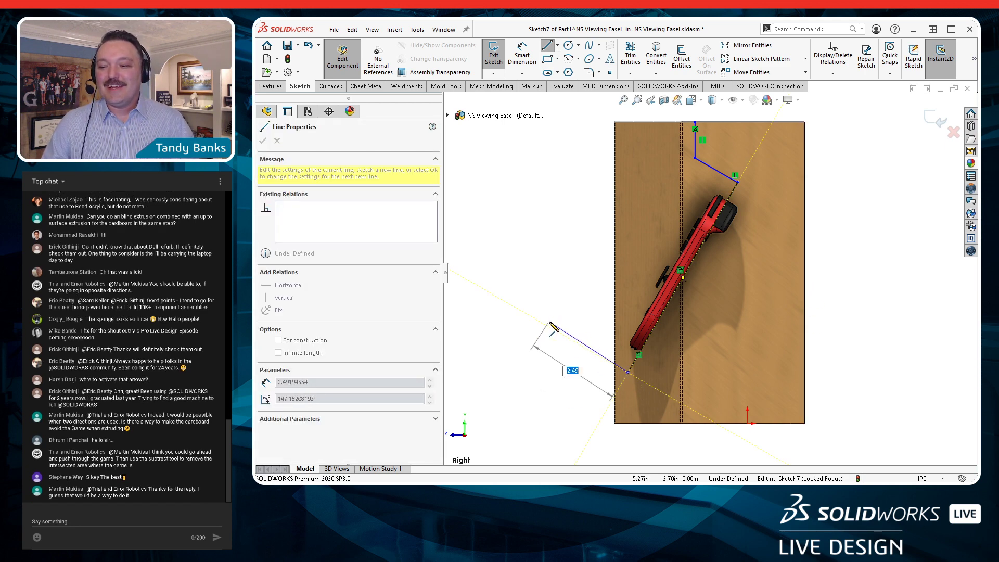
pyautogui.click(546, 326)
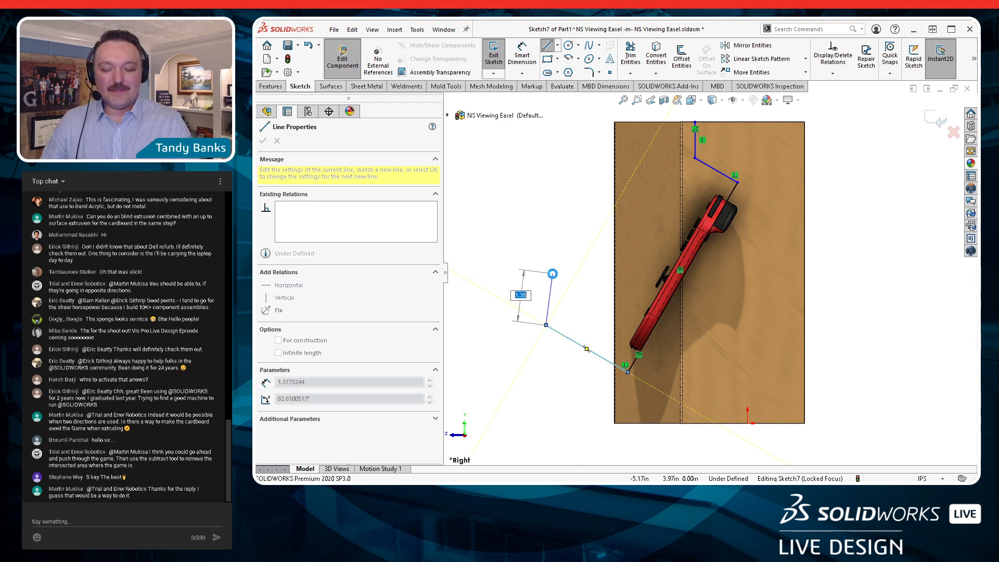
pyautogui.press('Escape')
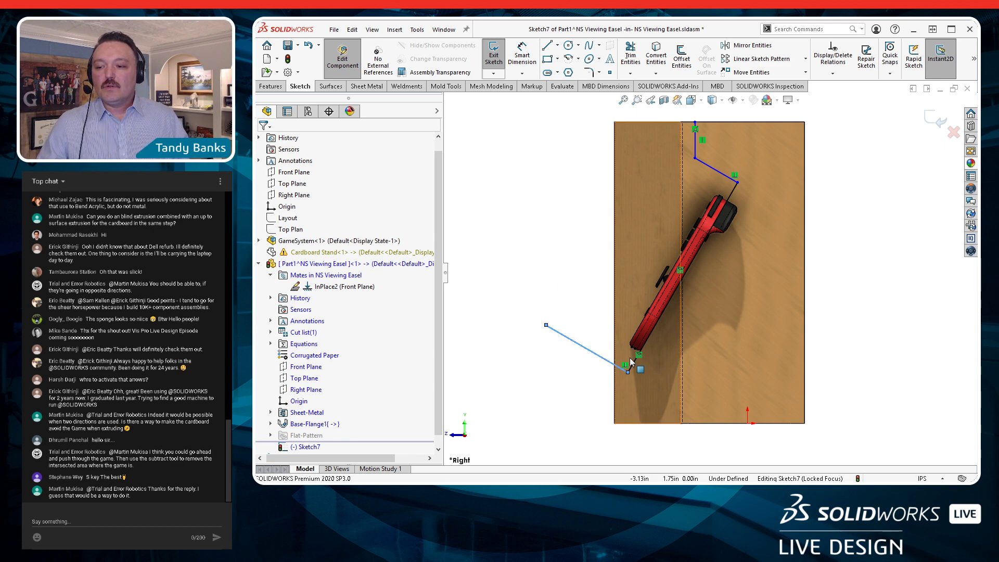
# Dimension the lower perpendicular line 0.04 in from the tablet's bottom edge
pyautogui.click(570, 299)
pyautogui.press('s')
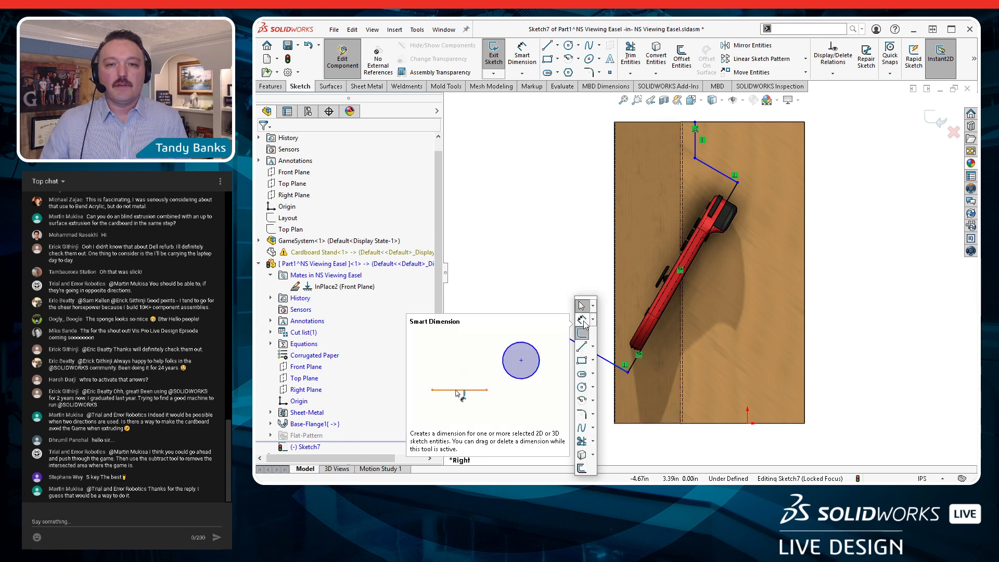
pyautogui.click(583, 323)
pyautogui.scroll(-5, 646, 398)
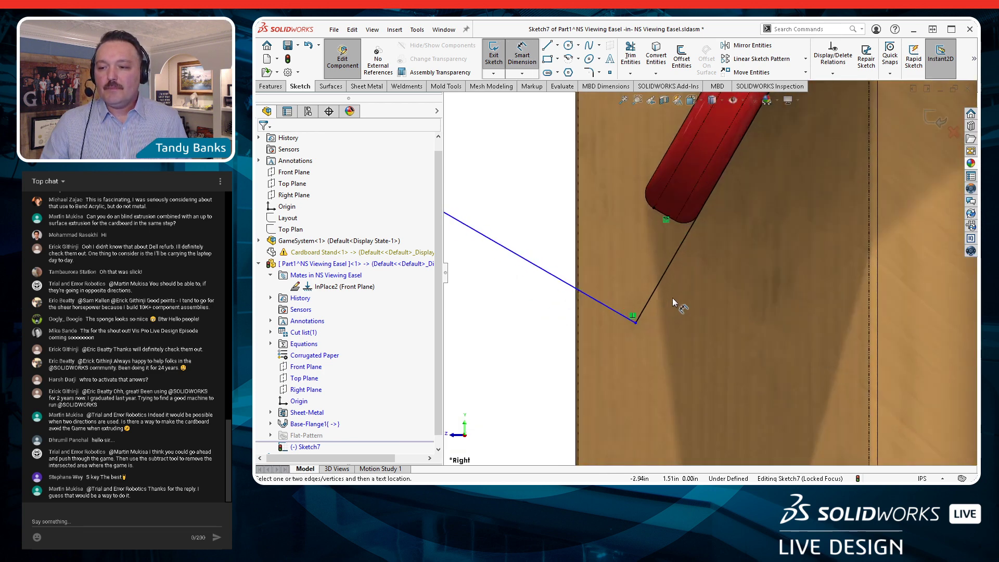
pyautogui.click(657, 174)
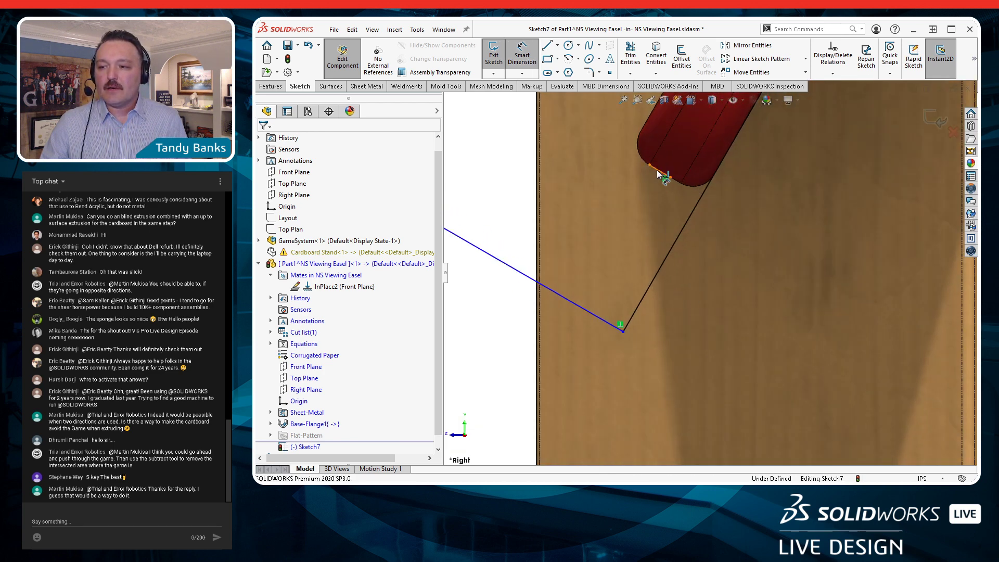
pyautogui.click(582, 306)
pyautogui.click(494, 204)
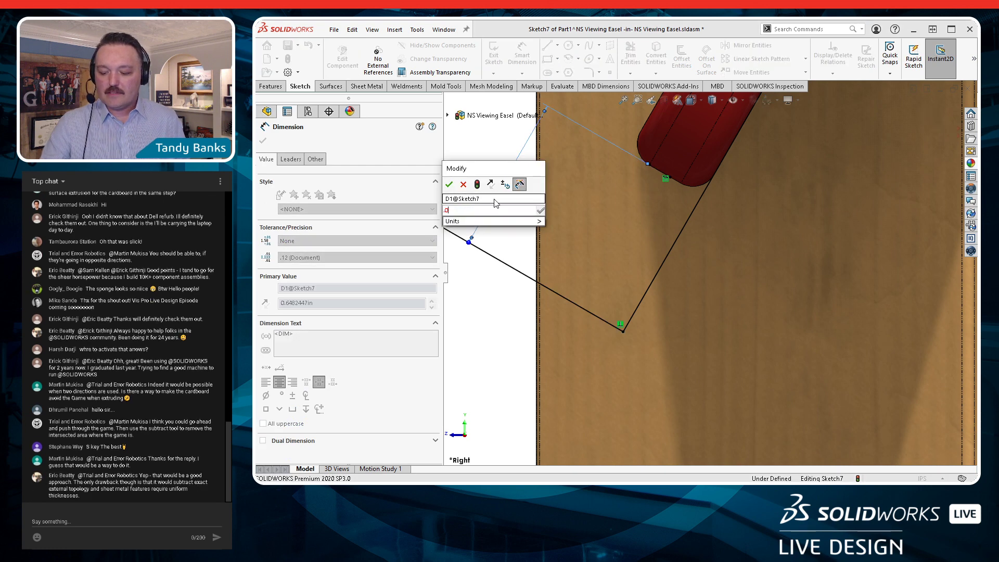
pyautogui.write('.04')
pyautogui.press('Return')
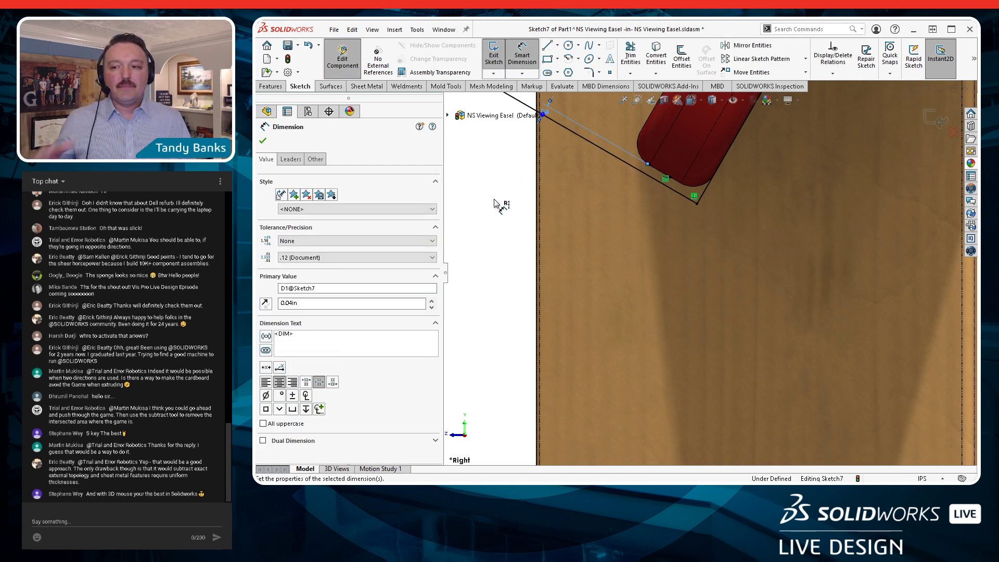
# Dimension the long sloped line's length as 5.00 in
pyautogui.scroll(6, 765, 266)
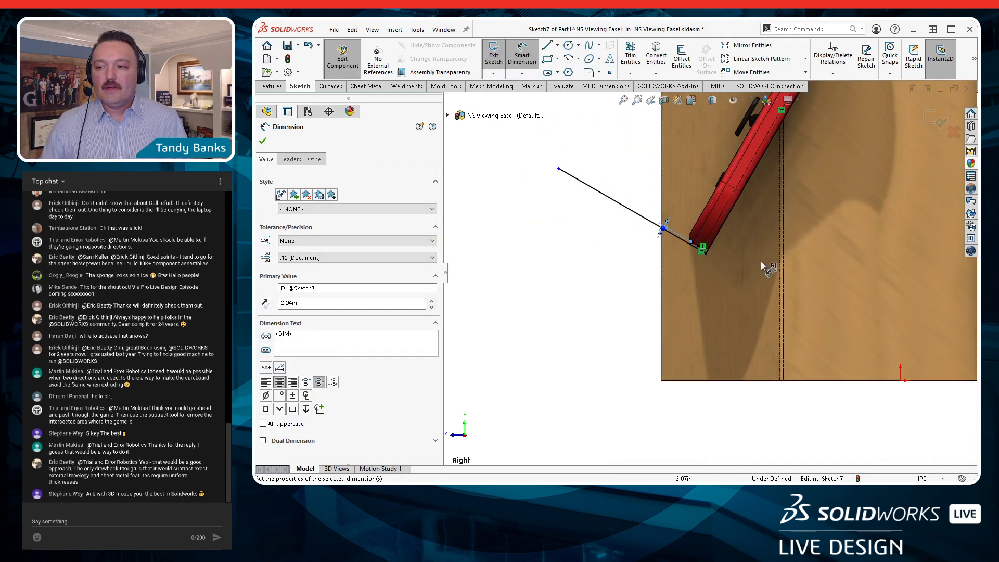
pyautogui.scroll(-3, 802, 208)
pyautogui.click(726, 159)
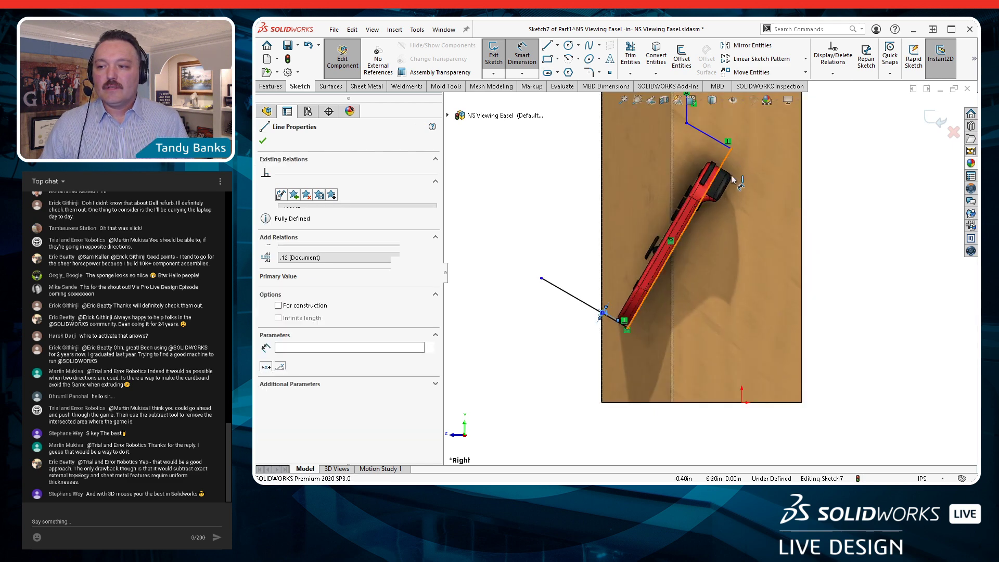
pyautogui.press('Escape')
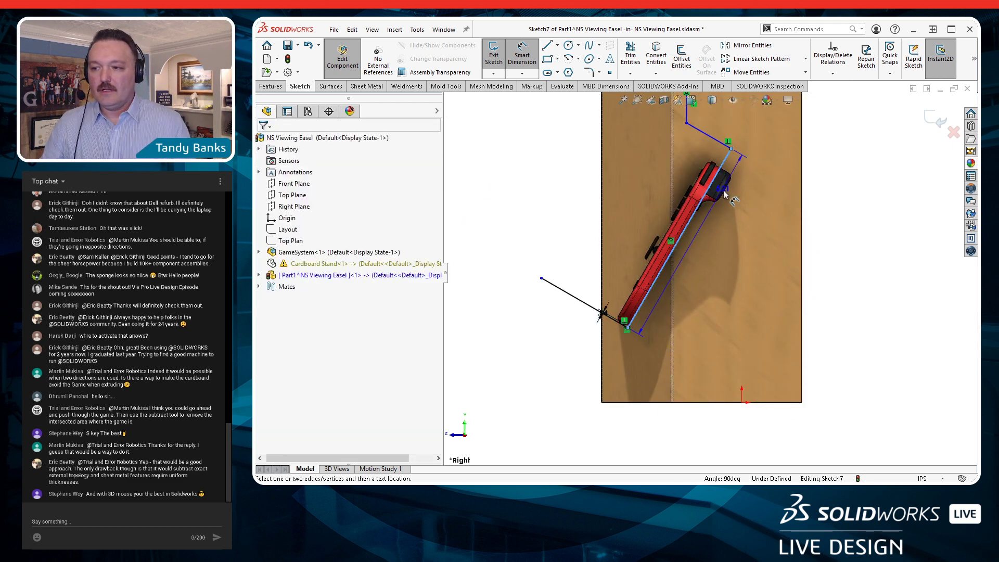
pyautogui.click(712, 182)
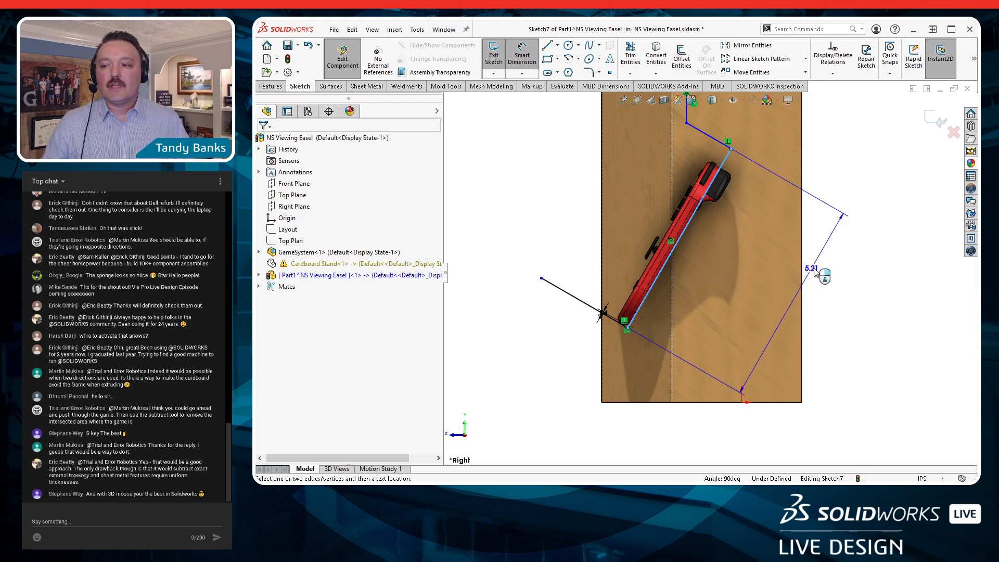
pyautogui.click(816, 268)
pyautogui.write('5.00in')
pyautogui.press('Return')
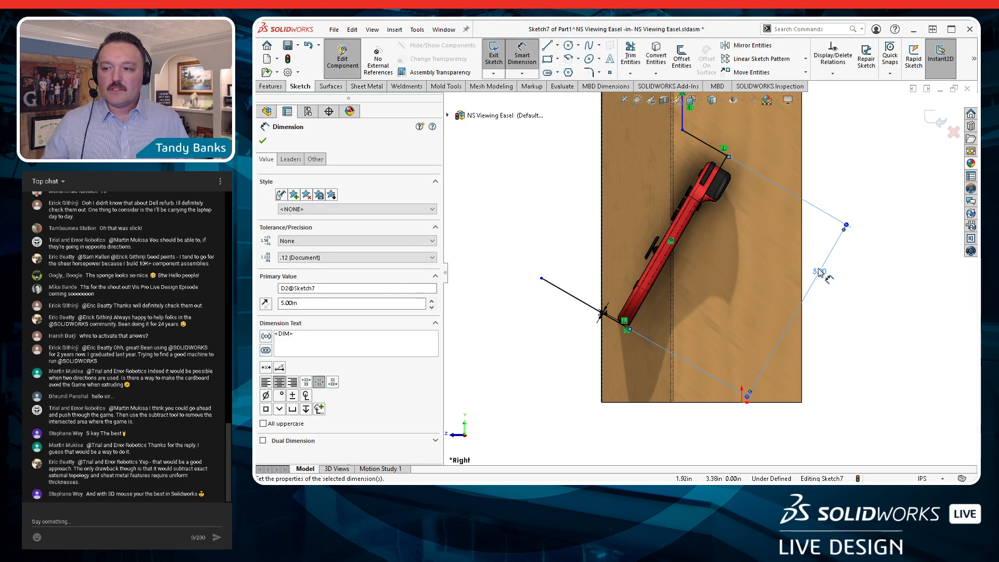
# Dimension the upper vertical line's length as 1.5 in and place the dimension outside the cardboard's back edge
pyautogui.scroll(2, 816, 288)
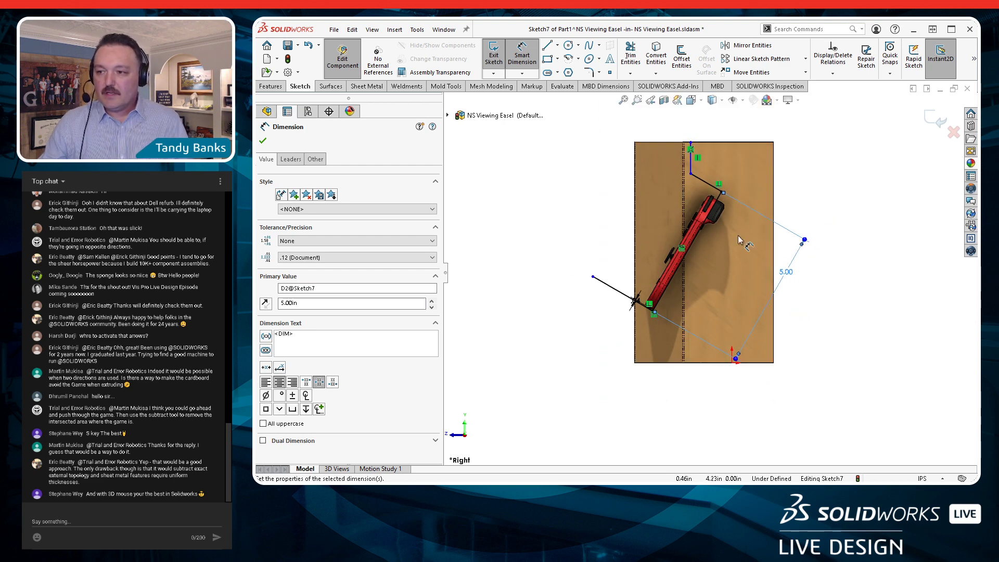
pyautogui.click(689, 164)
pyautogui.click(619, 161)
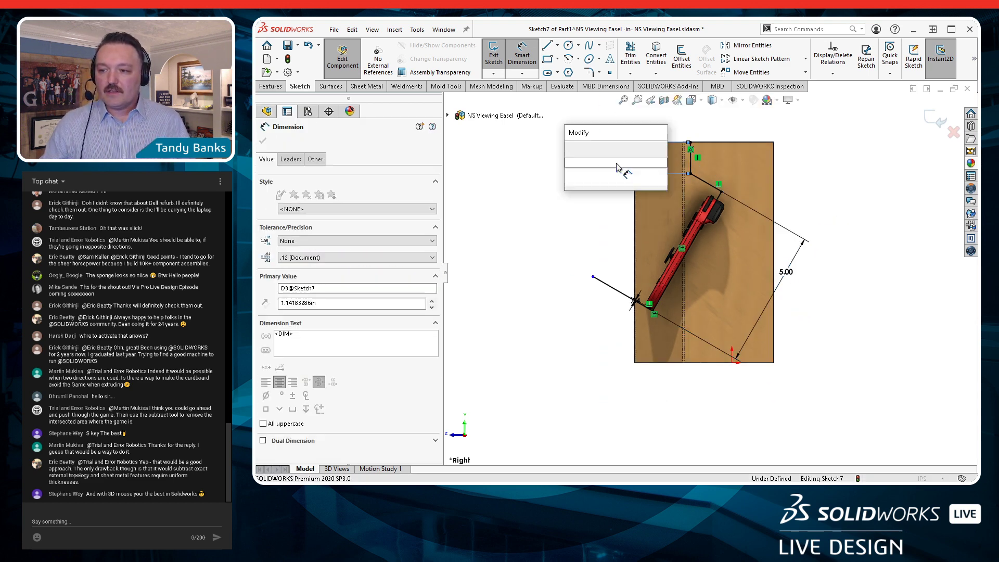
pyautogui.write('1.5')
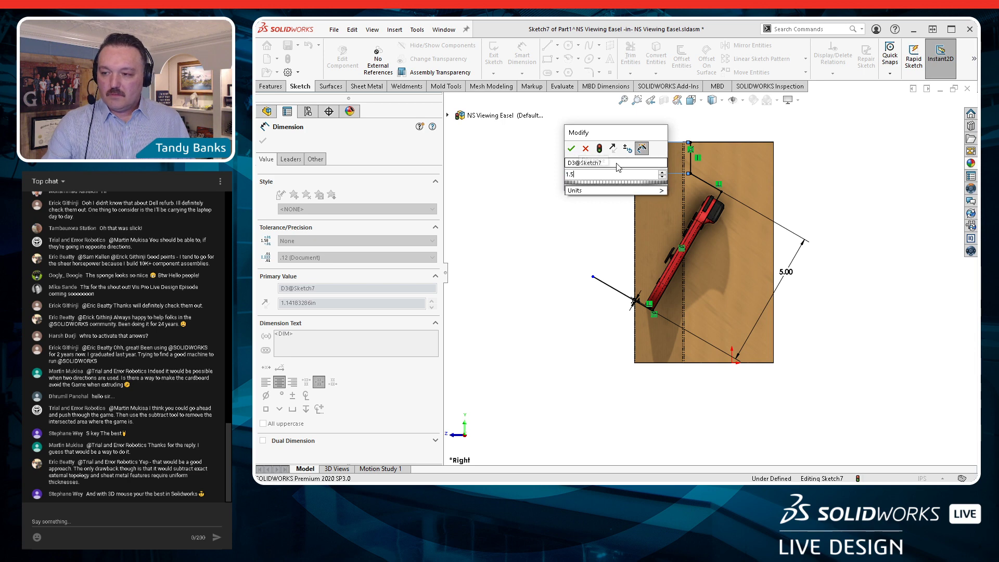
pyautogui.press('Return')
pyautogui.scroll(-3, 724, 151)
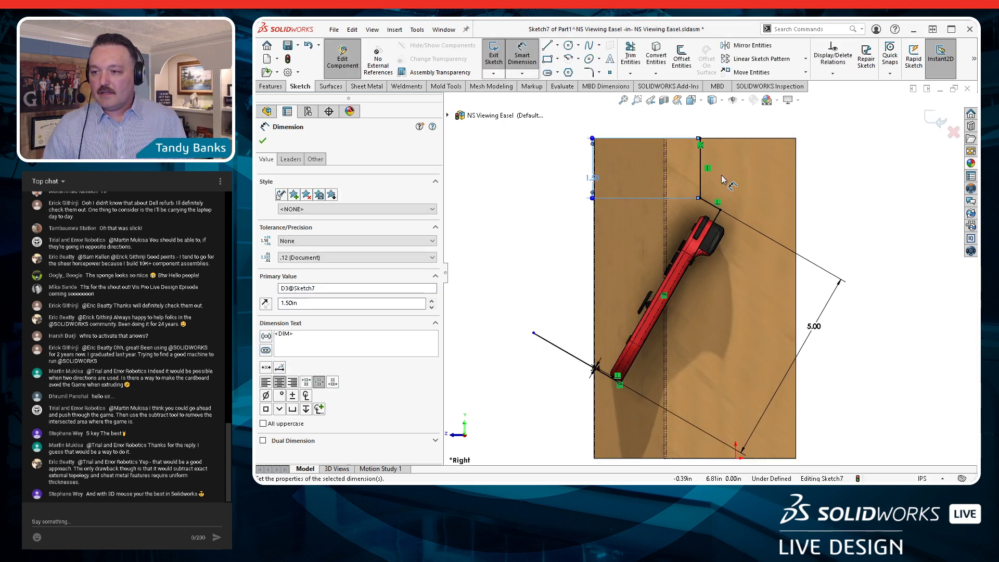
pyautogui.moveTo(598, 183); pyautogui.dragTo(833, 179)
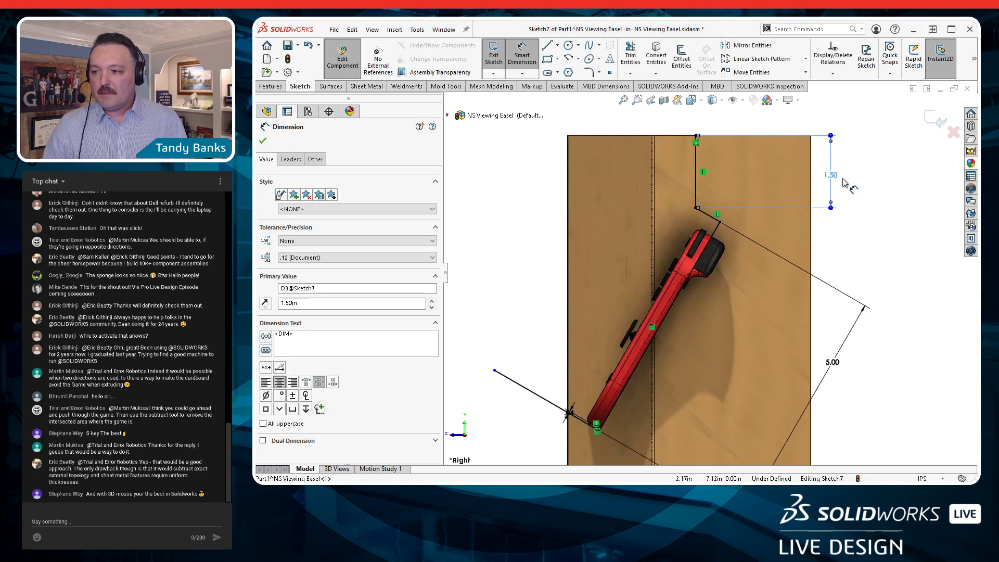
# Set the upper vertical line's length to 1 in
pyautogui.doubleClick(838, 180)
pyautogui.write('1')
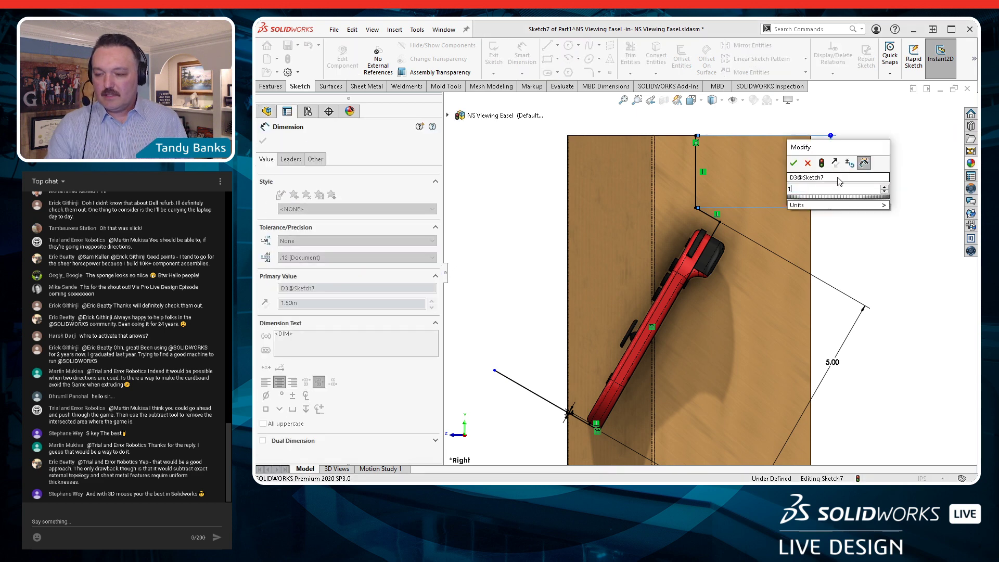
pyautogui.press('Return')
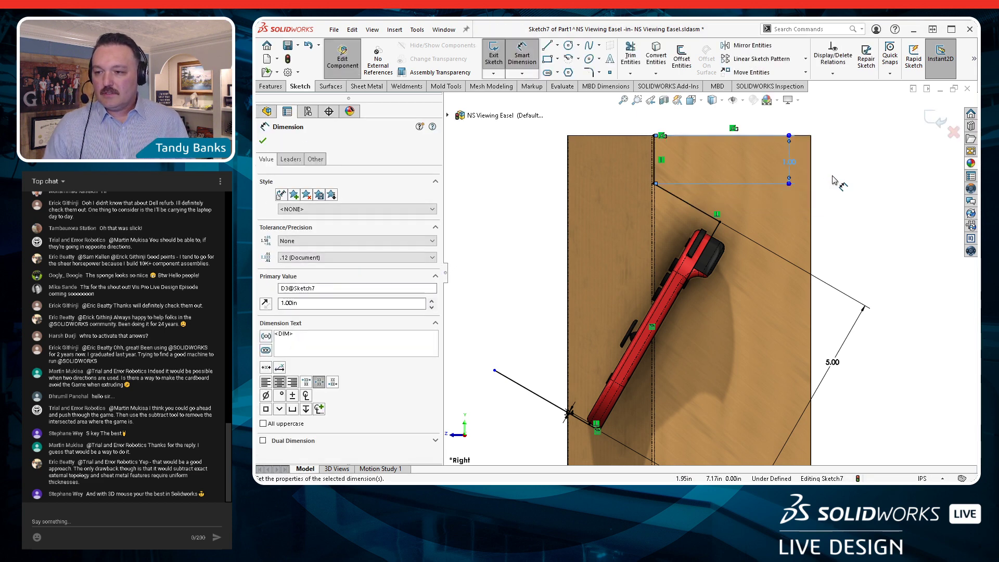
# Set the upper vertical line's length to 1.375 in and leave the Smart Dimension tool
pyautogui.click(792, 164)
pyautogui.write('1.375')
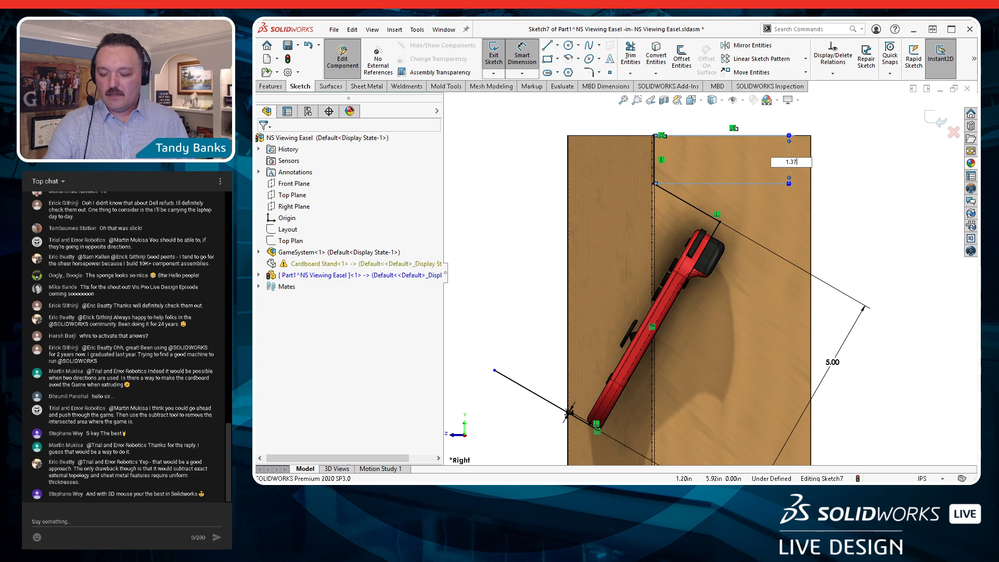
pyautogui.press('Return')
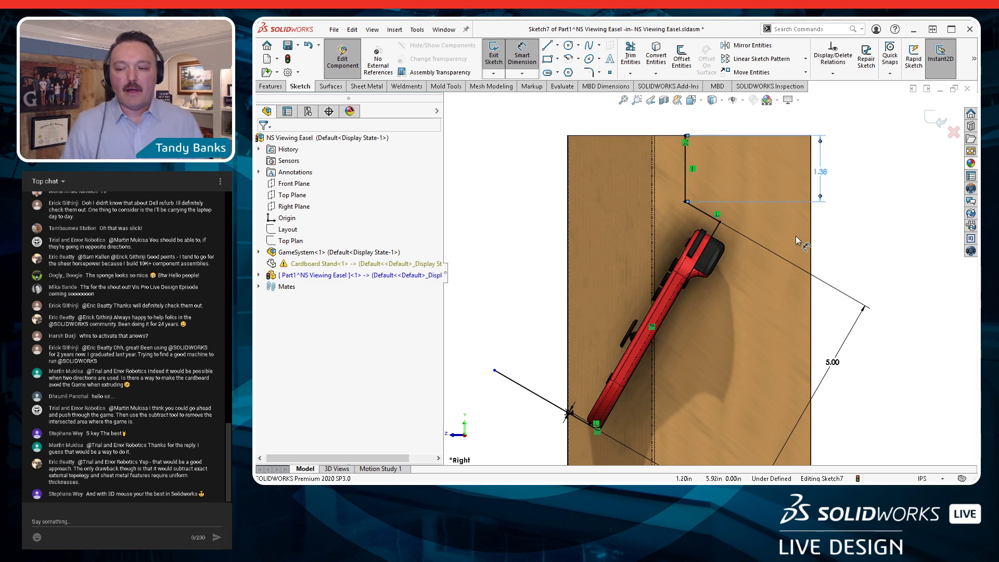
pyautogui.rightClick(854, 242)
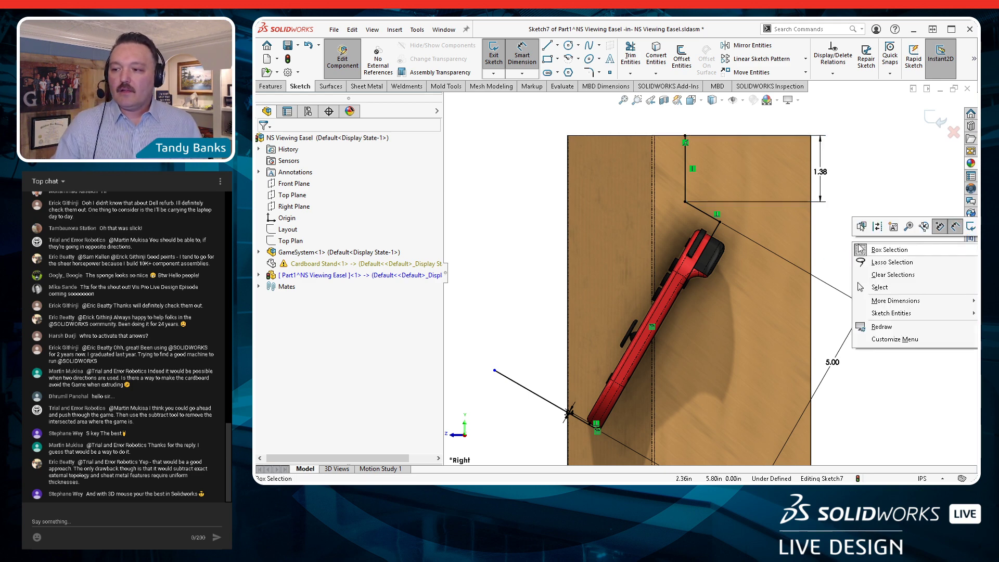
pyautogui.click(880, 287)
pyautogui.press('f')
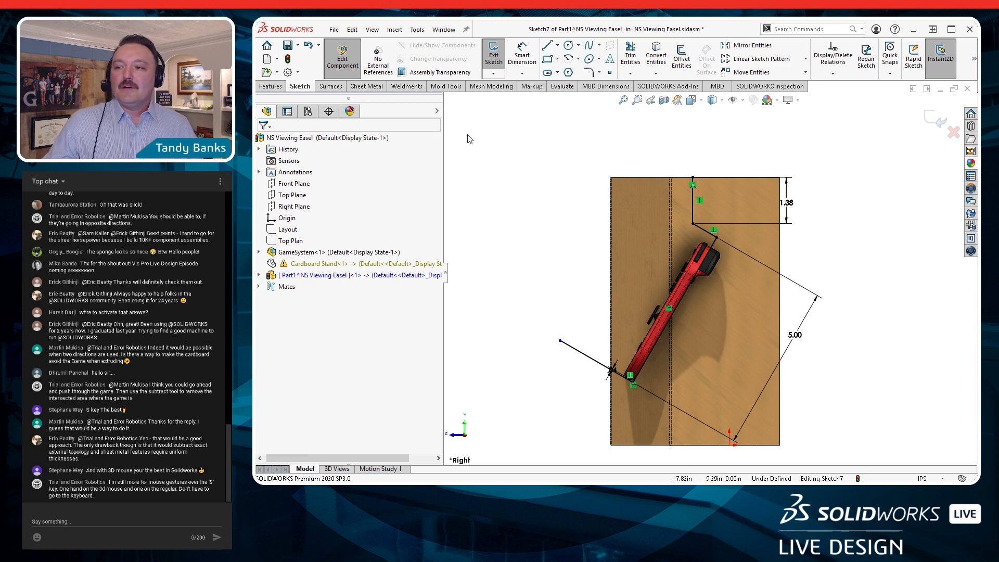
# Cut the easel's side walls with the sketched console profile through all in both directions, flipping the side to cut and keeping Normal cut
pyautogui.click(273, 87)
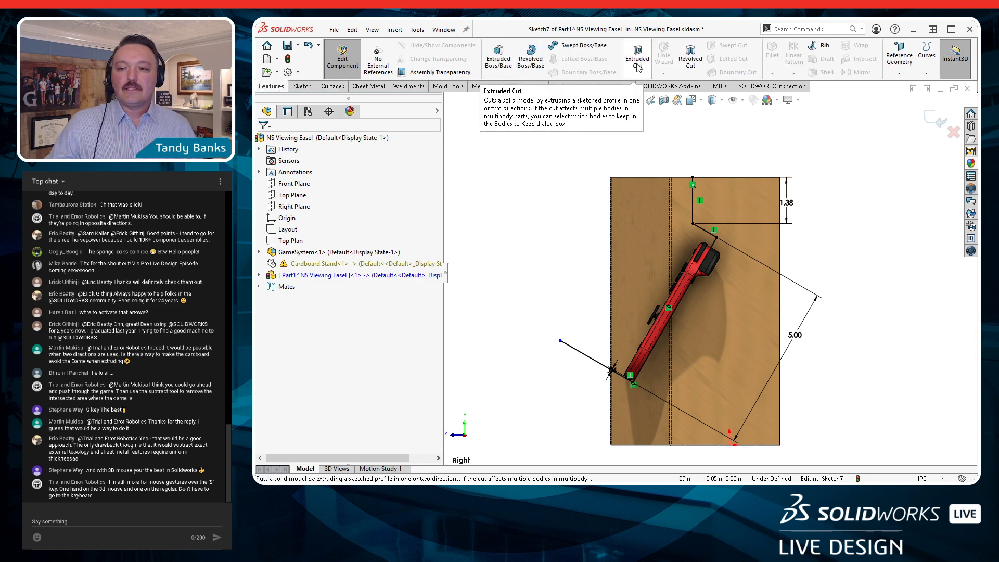
pyautogui.click(376, 88)
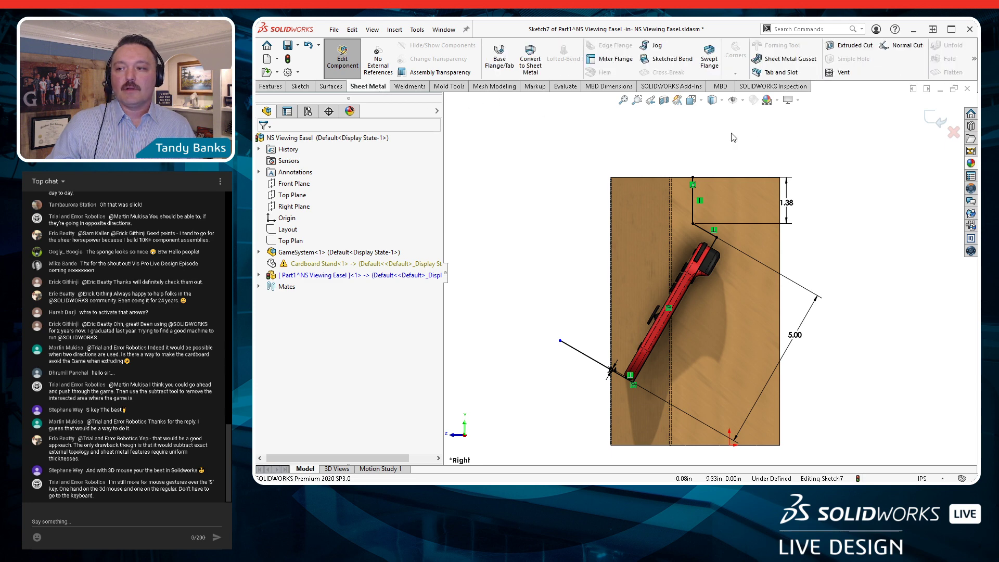
pyautogui.click(854, 50)
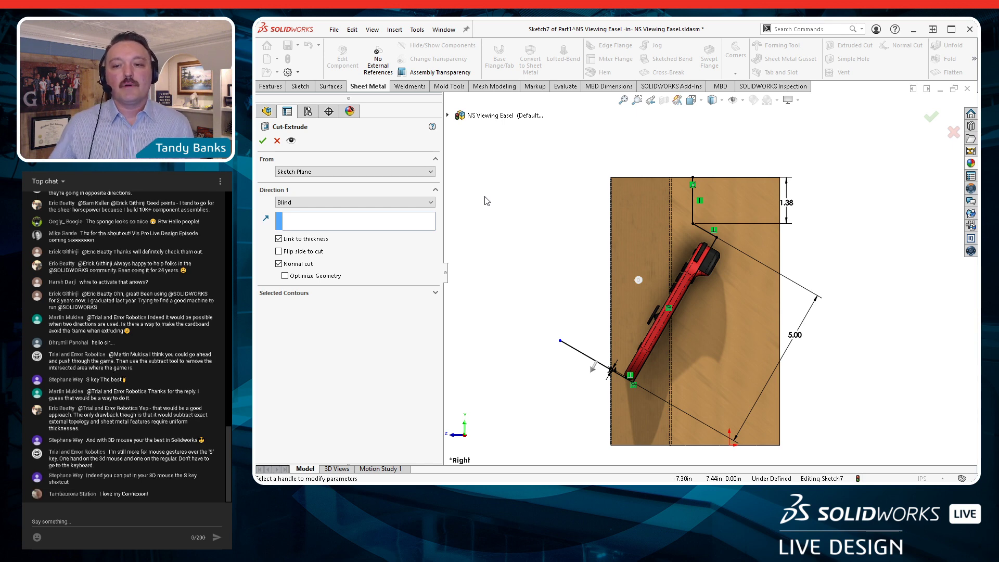
pyautogui.click(388, 203)
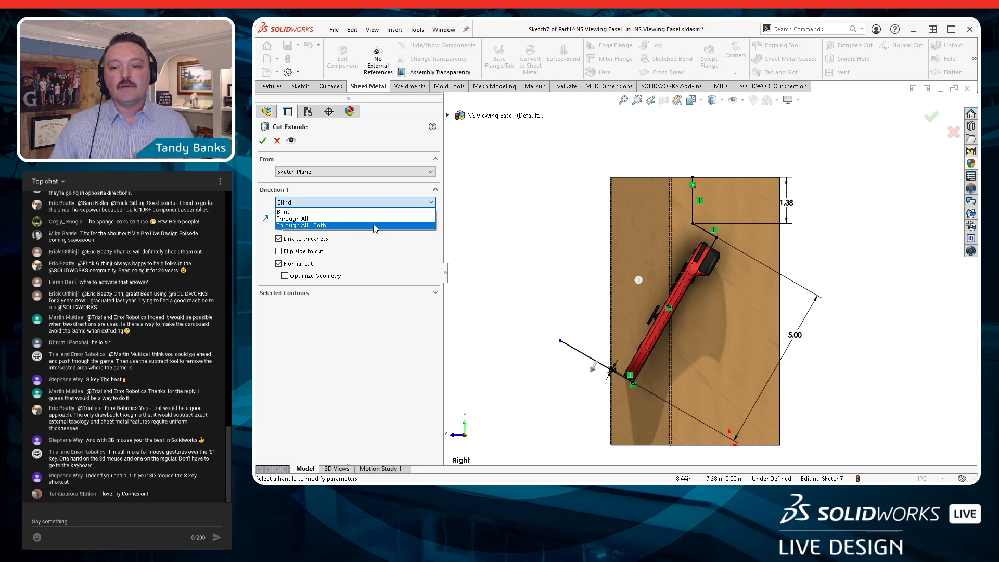
pyautogui.click(374, 226)
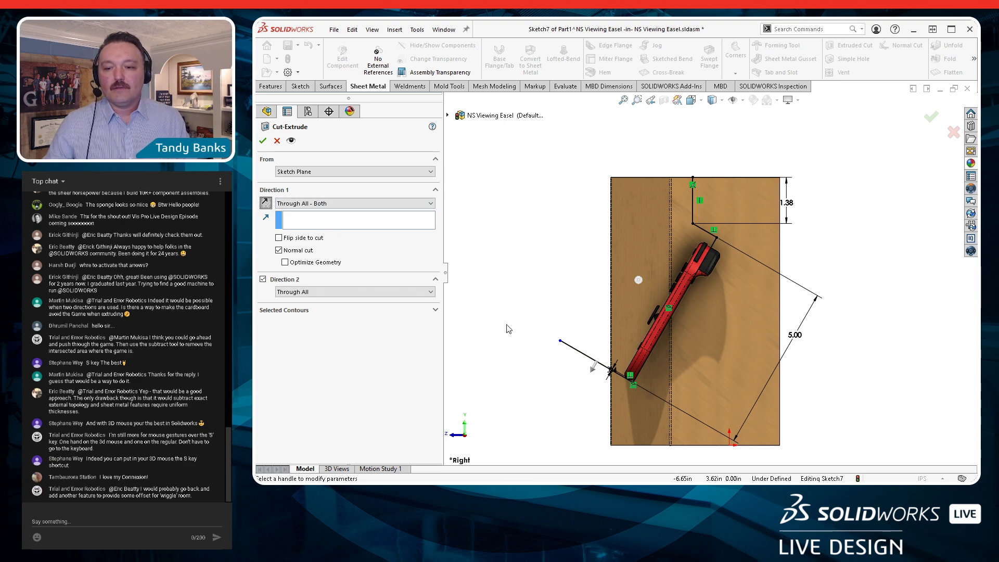
pyautogui.click(279, 237)
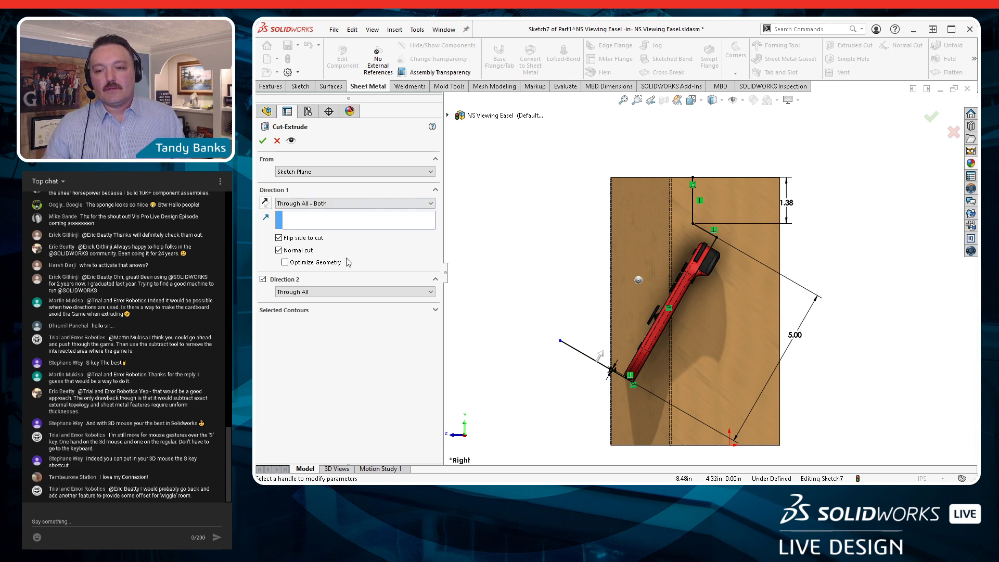
pyautogui.click(263, 141)
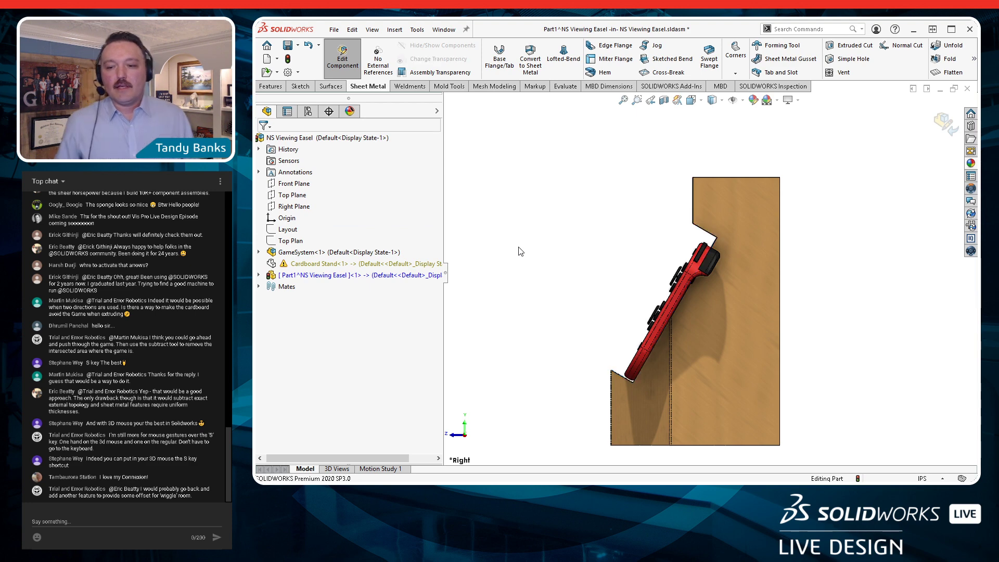
# Start an edge flange on the blue-side cardboard wall's upper front vertical edge, angled parallel to the front panel's face
pyautogui.moveTo(547, 241); pyautogui.dragTo(703, 198, button='middle')
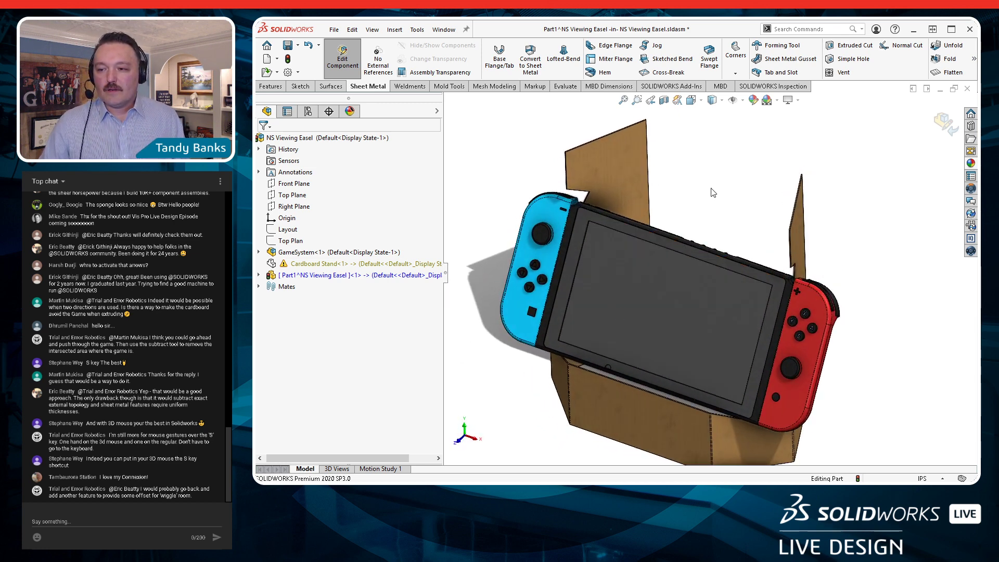
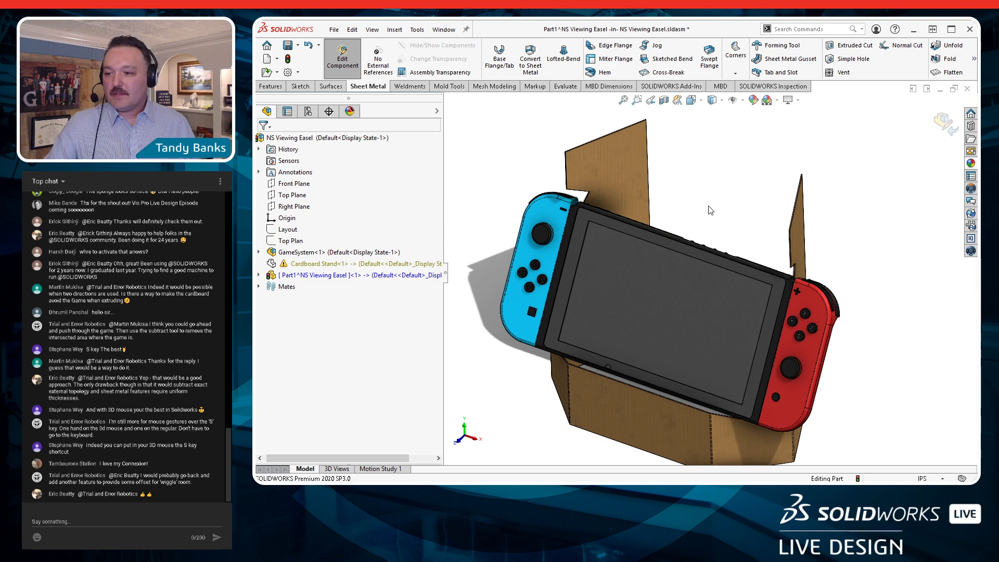
pyautogui.scroll(1, 751, 215)
pyautogui.moveTo(720, 201)
pyautogui.mouseDown(button='middle')
pyautogui.moveTo(704, 183)
pyautogui.moveTo(738, 187)
pyautogui.moveTo(729, 204)
pyautogui.mouseUp(button='middle')
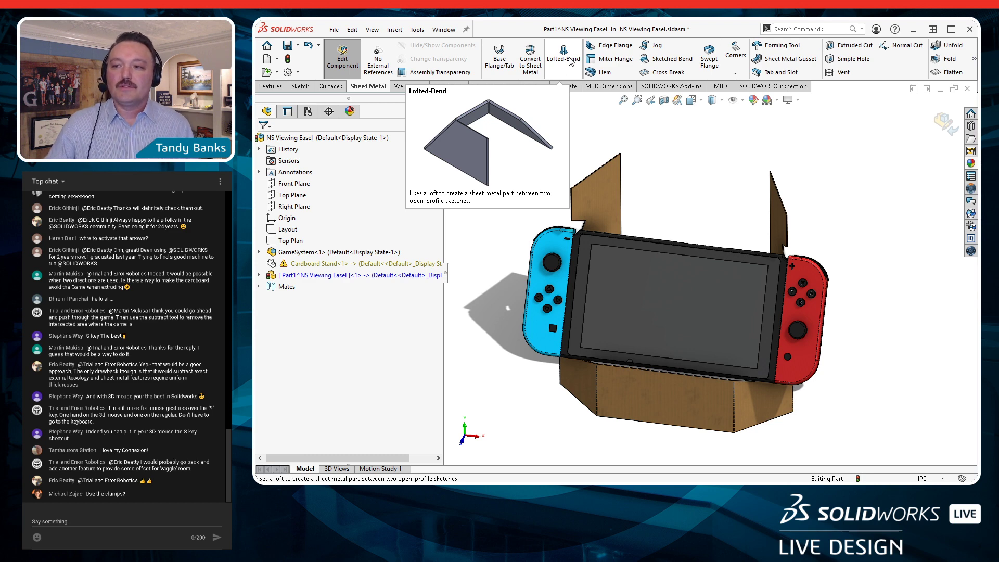
pyautogui.click(605, 47)
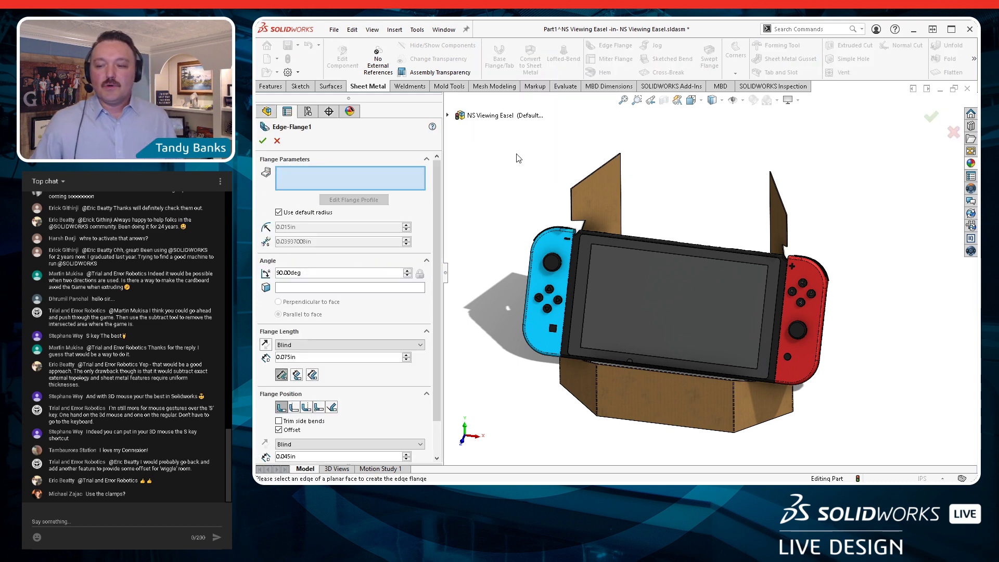
pyautogui.click(569, 201)
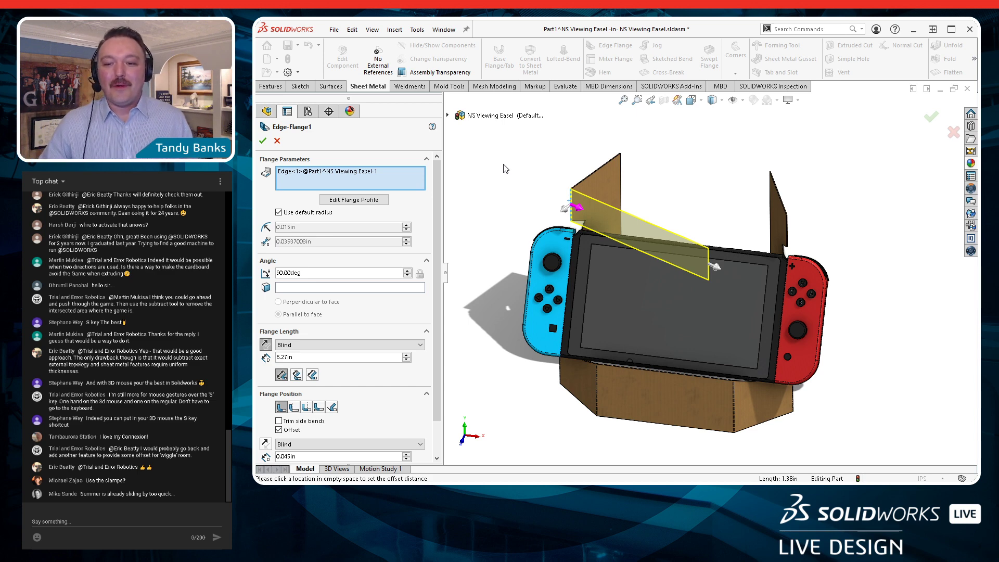
pyautogui.click(294, 288)
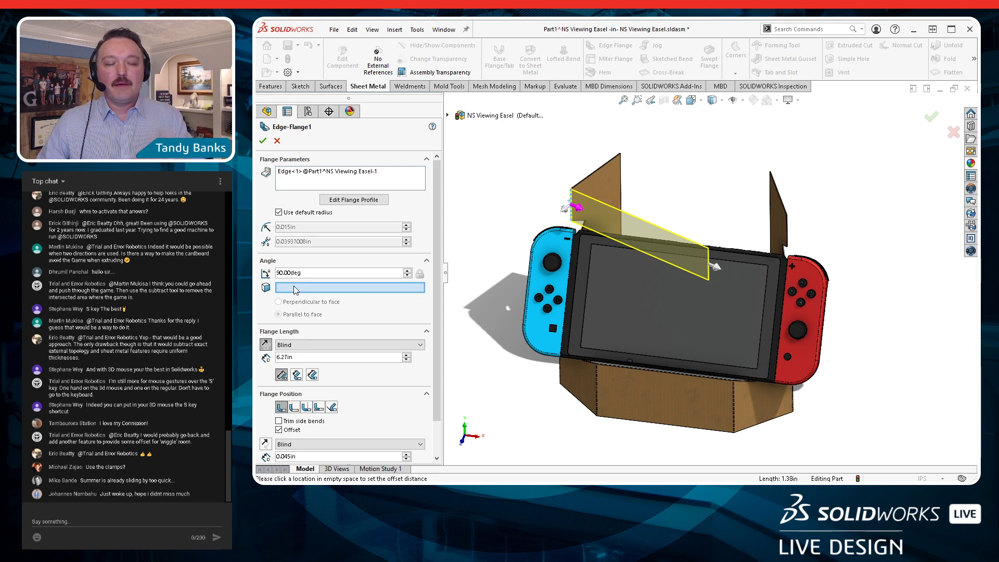
pyautogui.click(680, 402)
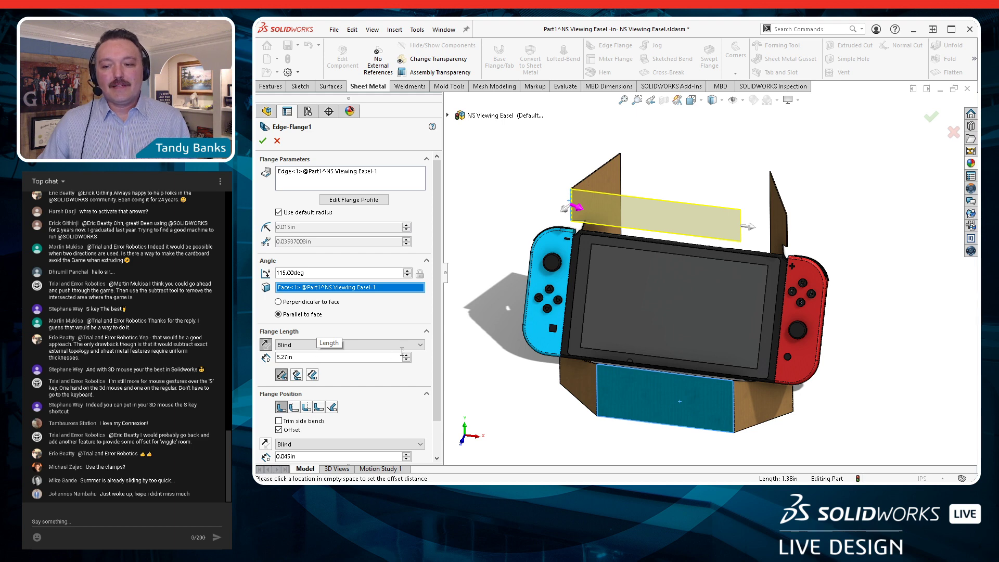
# Set the flange length to Up To Vertex, ending at the upper front corner of the opposite side wall
pyautogui.click(421, 347)
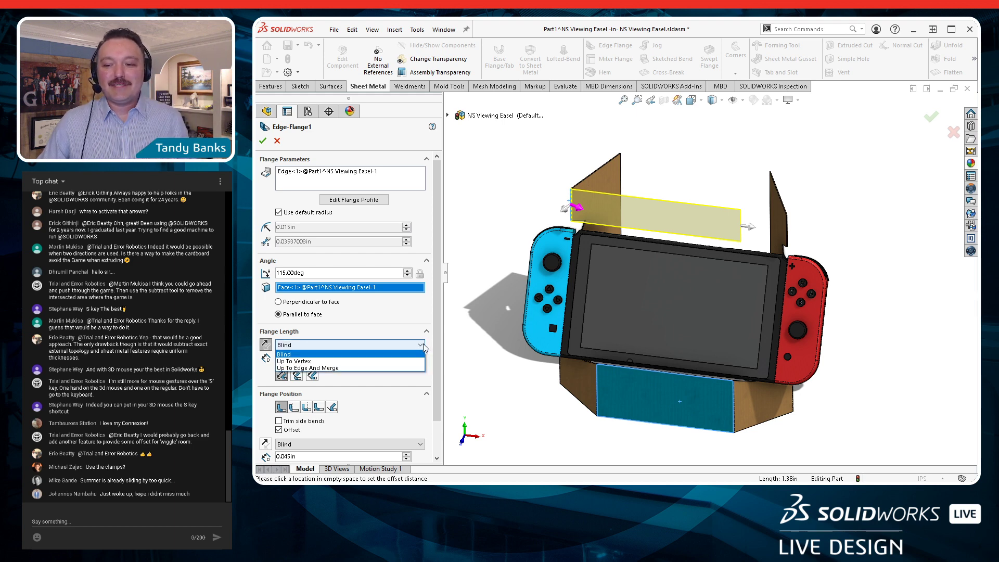
pyautogui.click(330, 364)
pyautogui.scroll(-4, 795, 227)
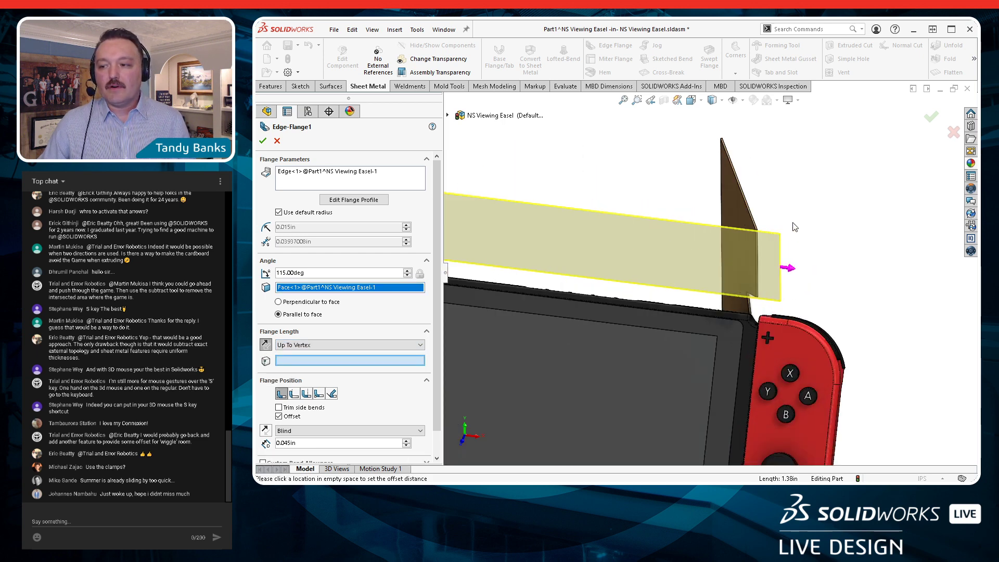
pyautogui.scroll(-5, 794, 227)
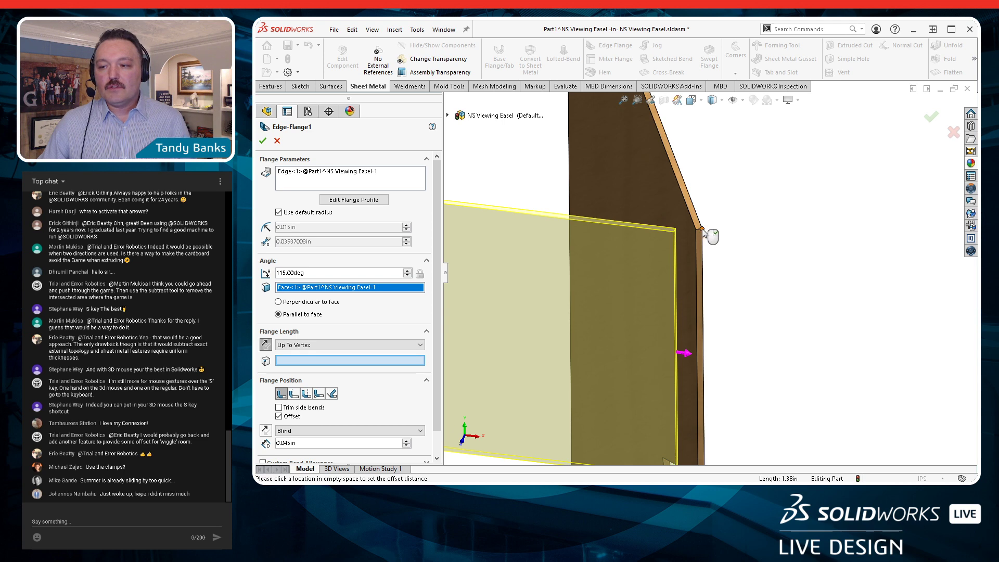
pyautogui.click(703, 230)
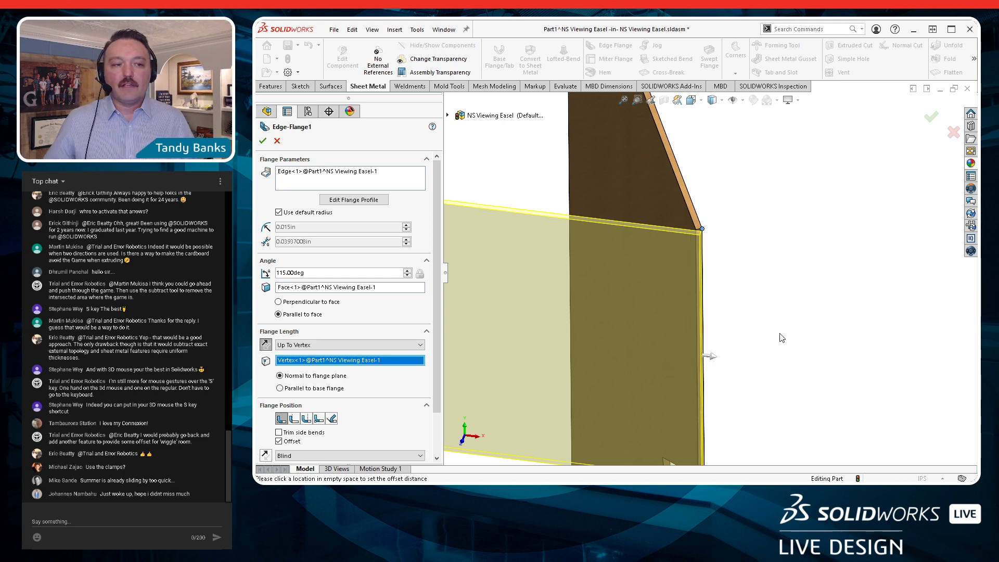
# Examine the flange preview's bend and its free end against the opposite side wall, and accept the edge flange
pyautogui.scroll(3, 777, 333)
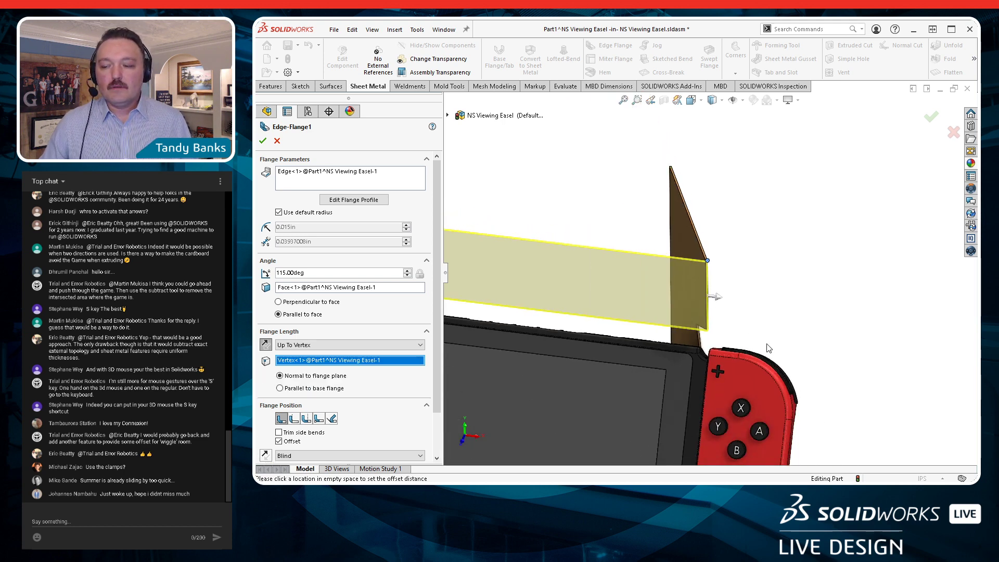
pyautogui.scroll(3, 708, 271)
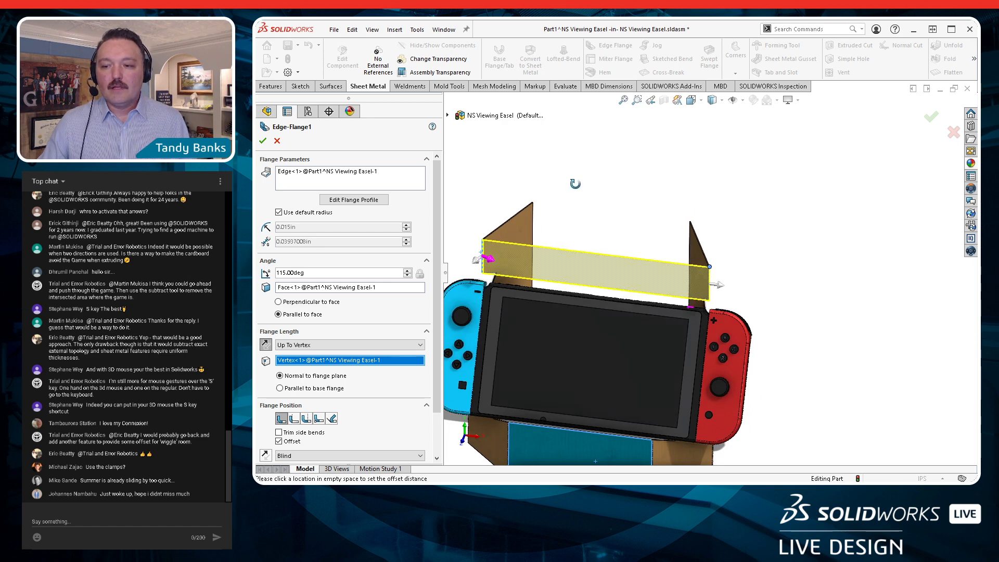
pyautogui.moveTo(575, 184); pyautogui.dragTo(583, 216, button='middle')
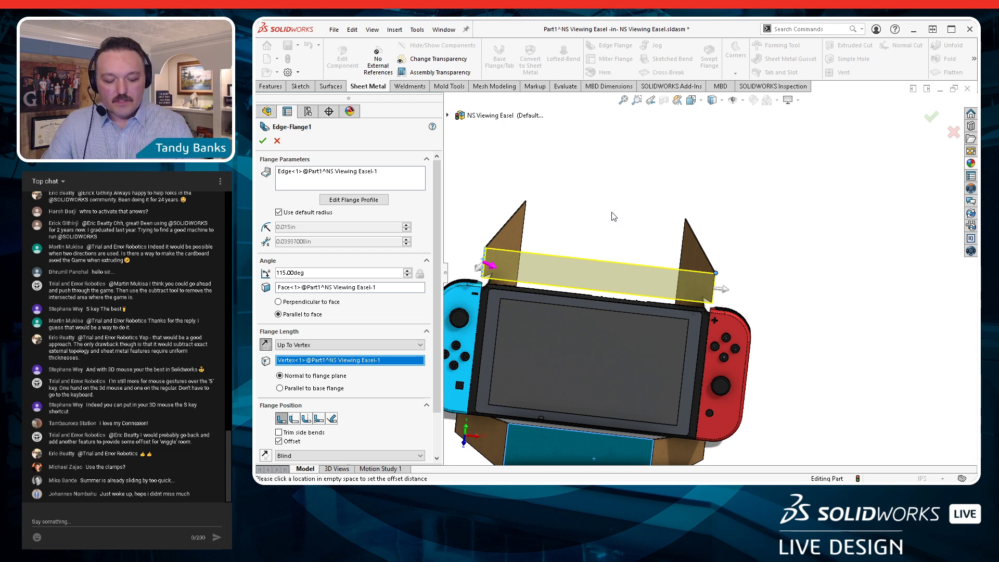
pyautogui.hotkey('ctrl', '5')
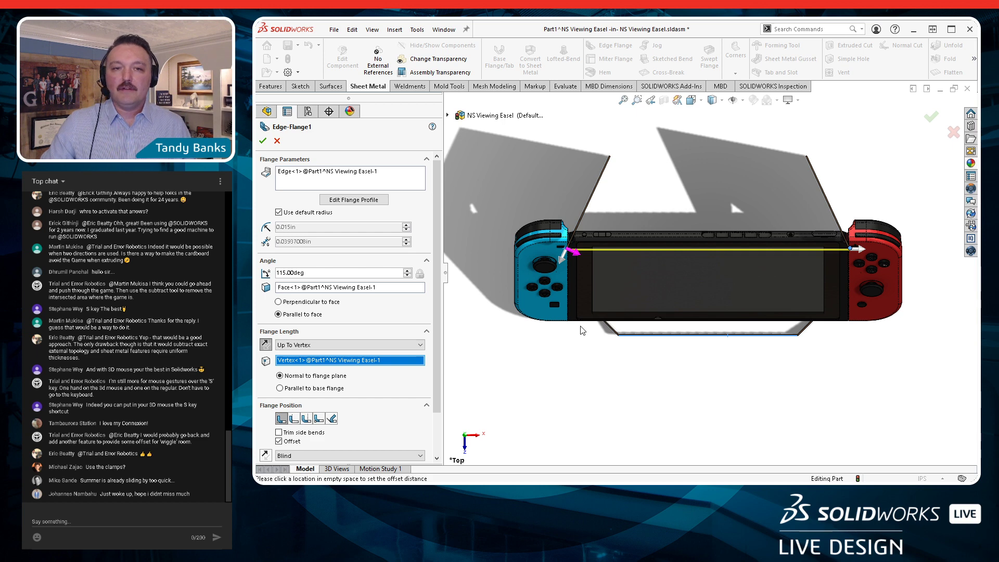
pyautogui.scroll(-5, 572, 253)
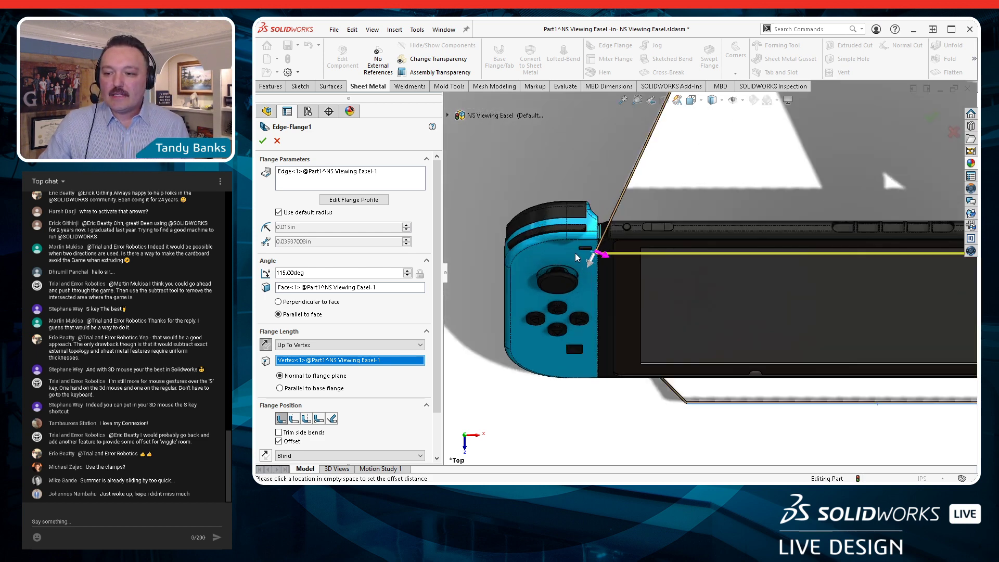
pyautogui.scroll(-6, 630, 263)
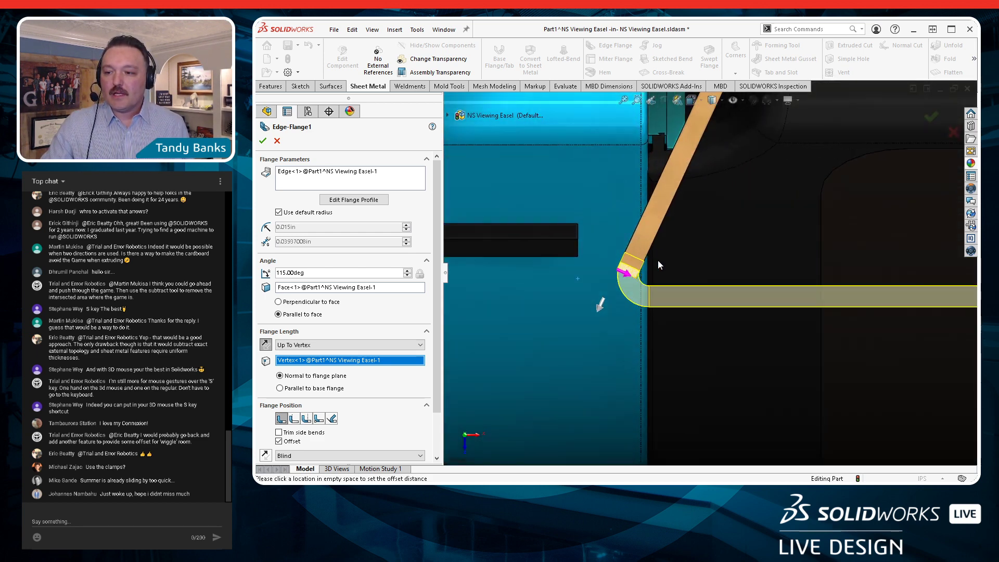
pyautogui.scroll(-2, 658, 261)
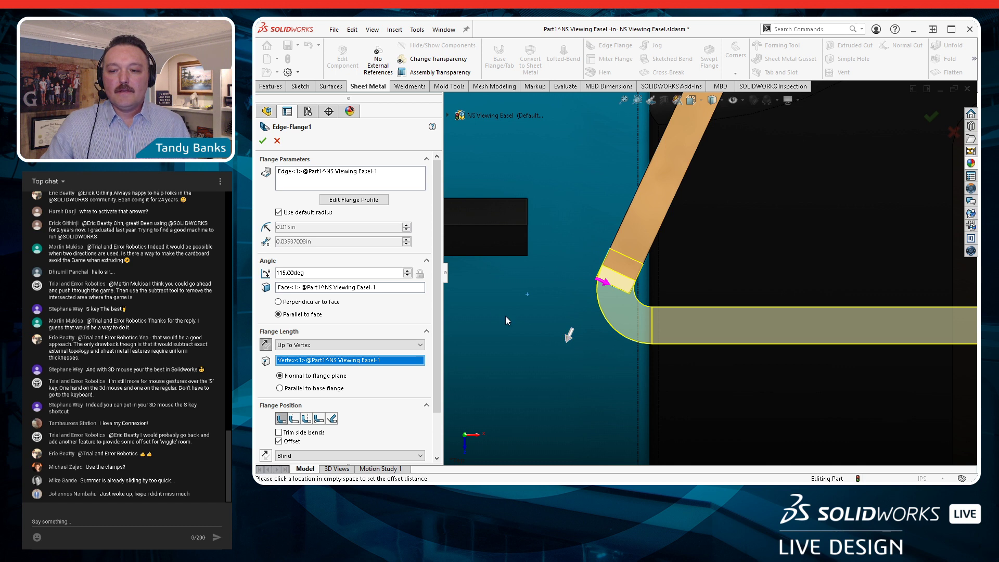
pyautogui.moveTo(441, 280); pyautogui.dragTo(446, 354)
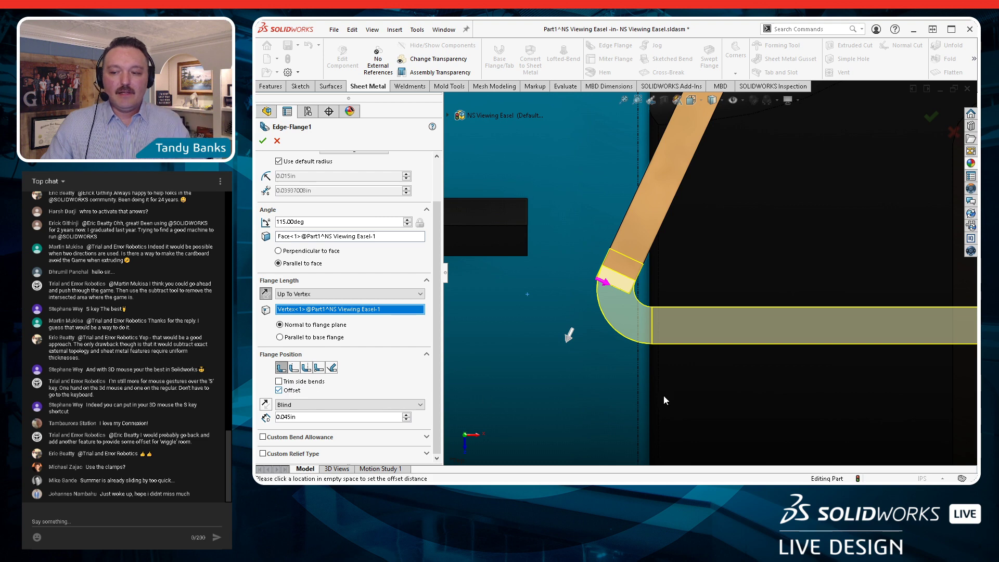
pyautogui.scroll(3, 774, 408)
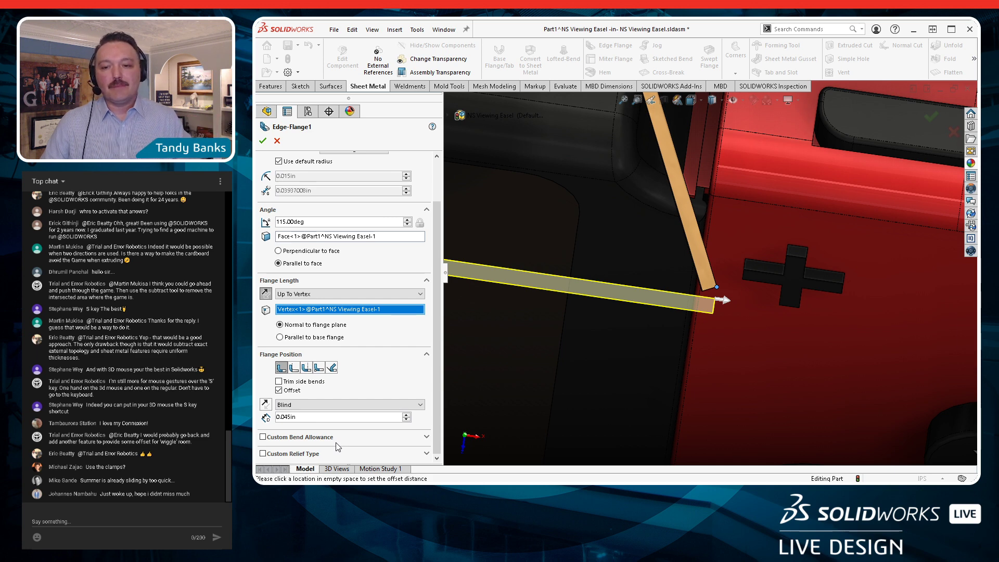
pyautogui.moveTo(437, 388); pyautogui.dragTo(443, 284)
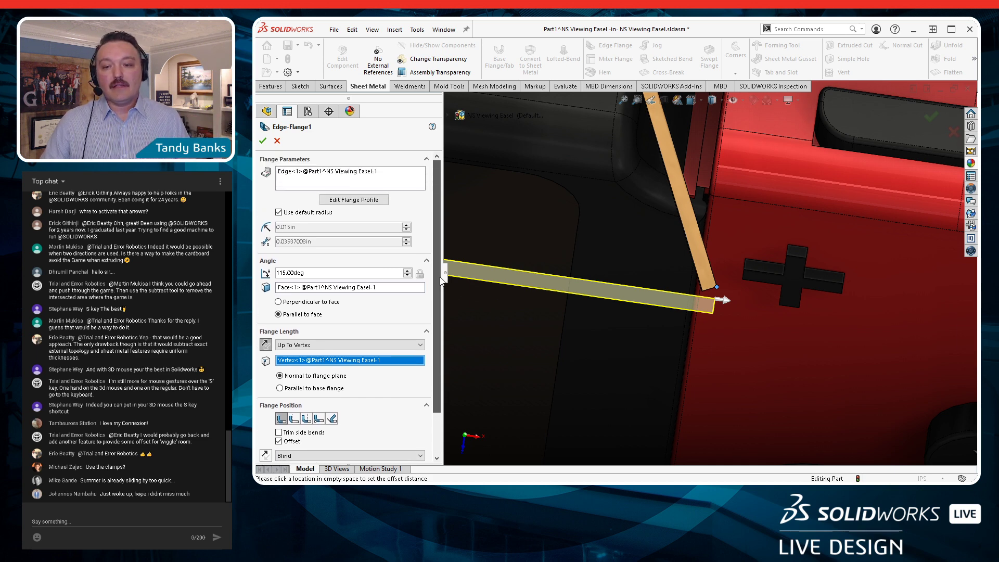
pyautogui.click(265, 142)
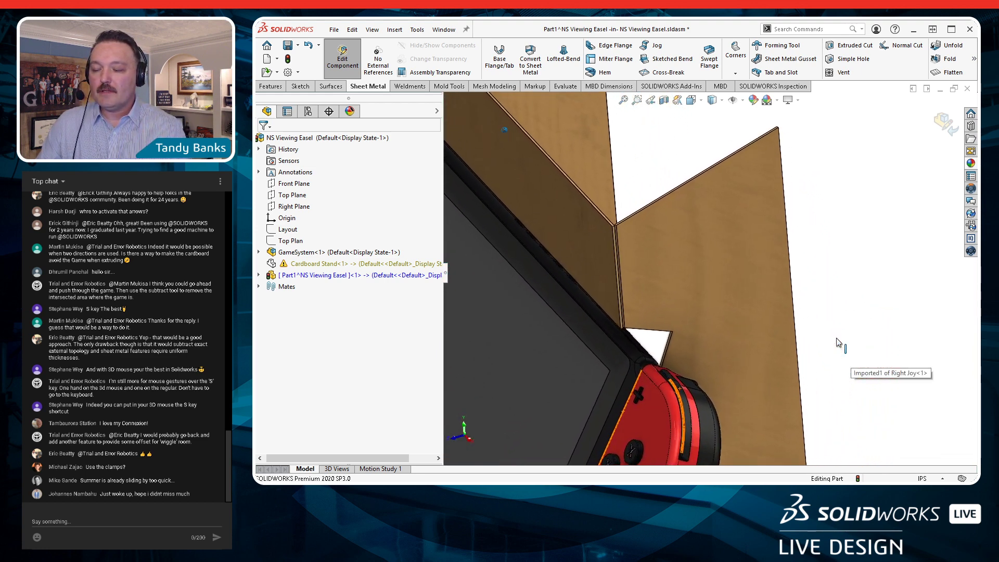
# Start another edge flange on the free end of the new crossbar flange, angled parallel to the adjacent side wall's face
pyautogui.click(607, 246)
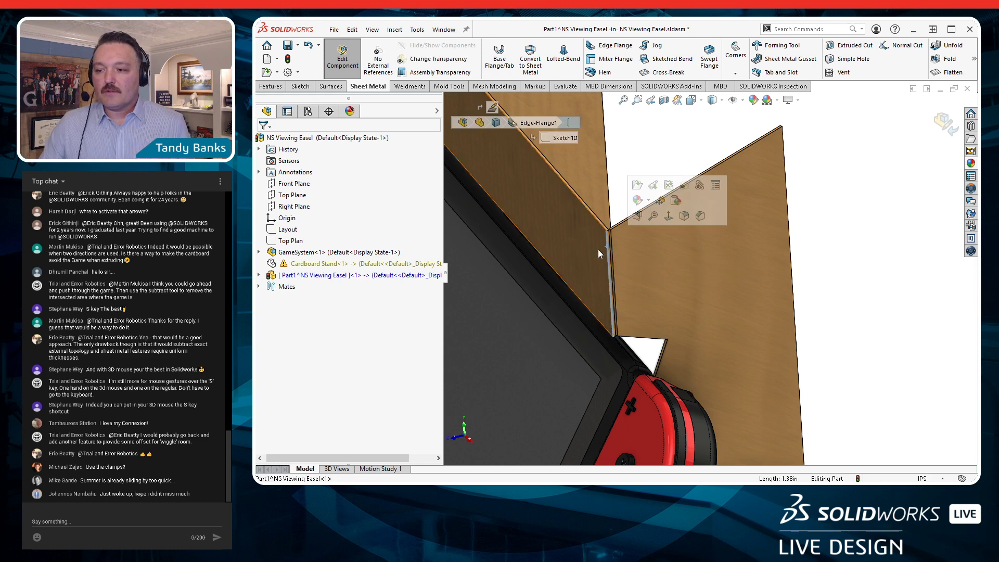
pyautogui.click(610, 45)
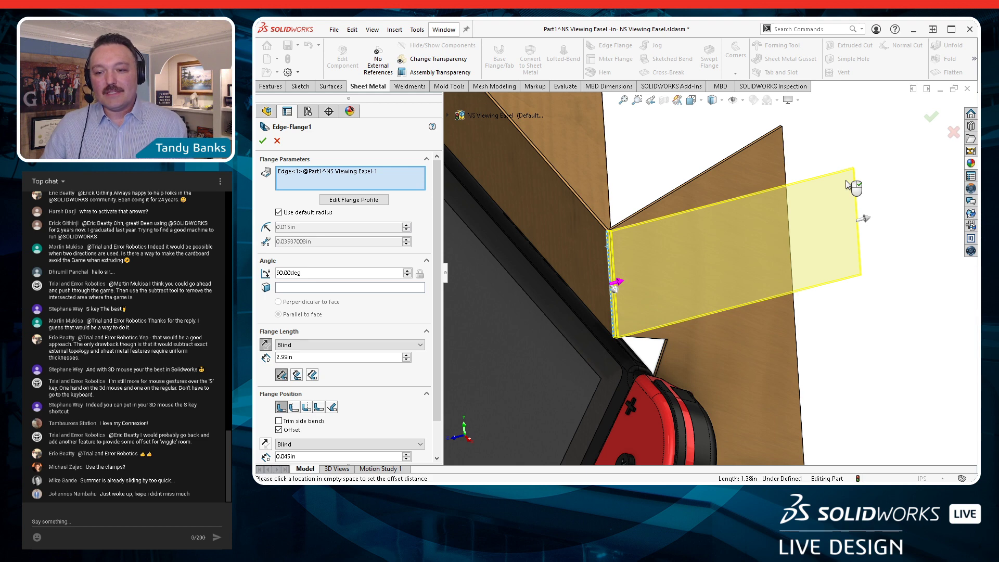
pyautogui.click(396, 288)
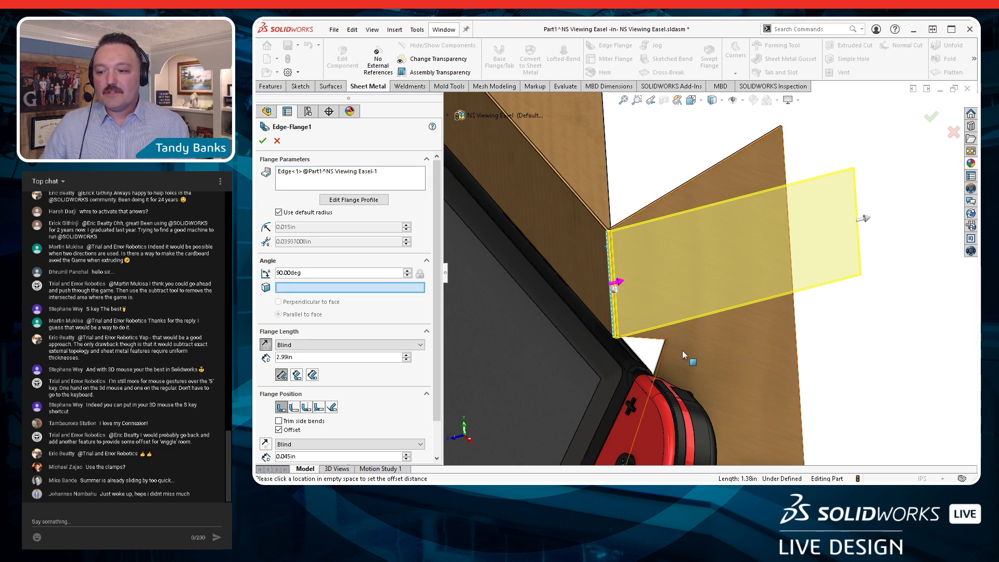
pyautogui.click(716, 347)
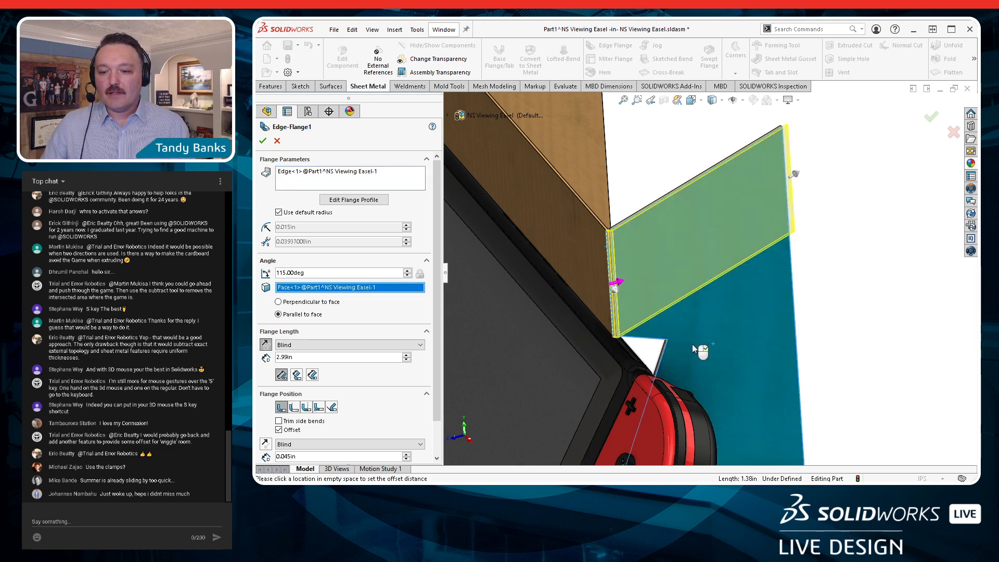
# Set the new flange's length to Up To Vertex, ending at the side wall's upper outer corner
pyautogui.click(420, 346)
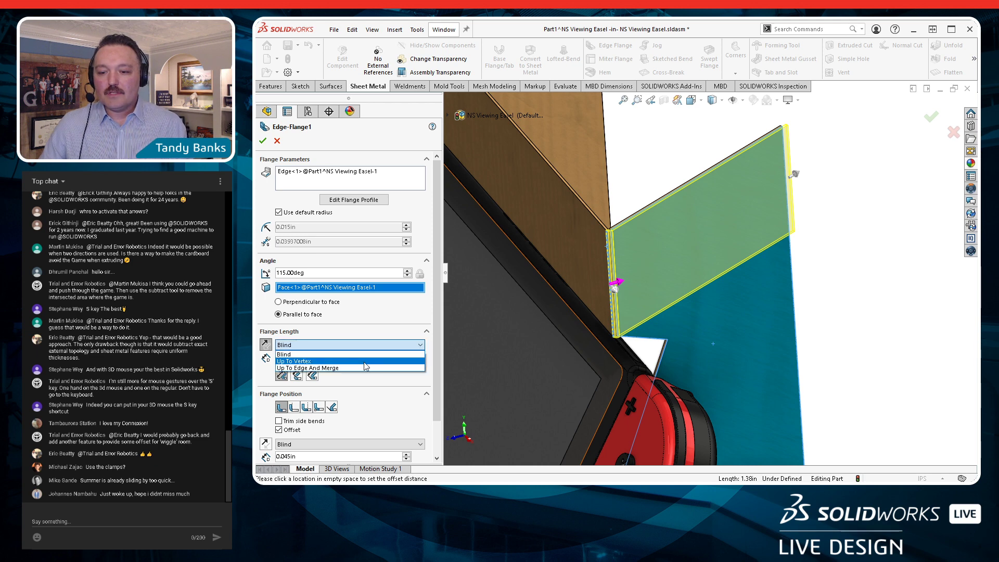
pyautogui.click(294, 358)
pyautogui.scroll(-5, 802, 146)
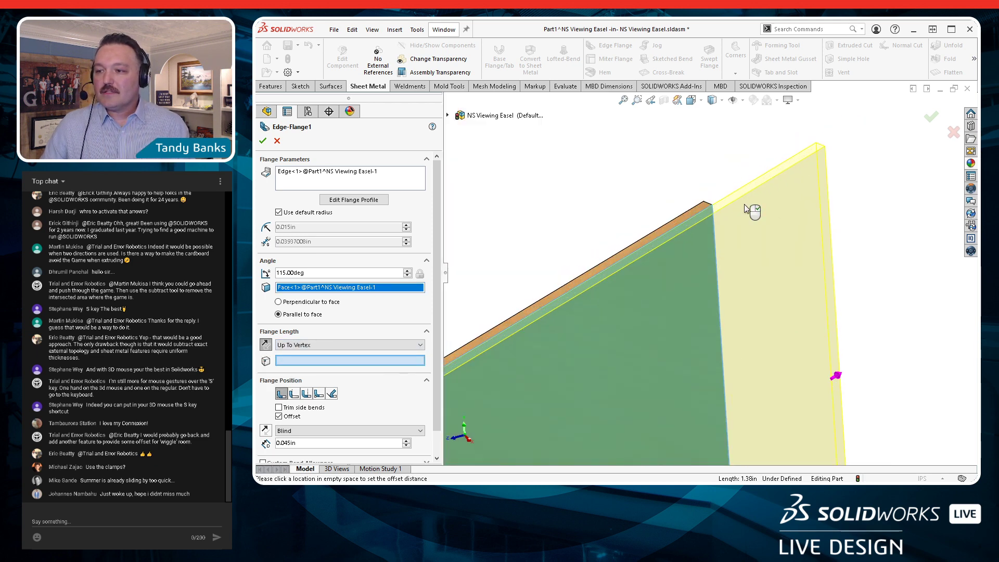
pyautogui.click(713, 205)
pyautogui.scroll(6, 754, 298)
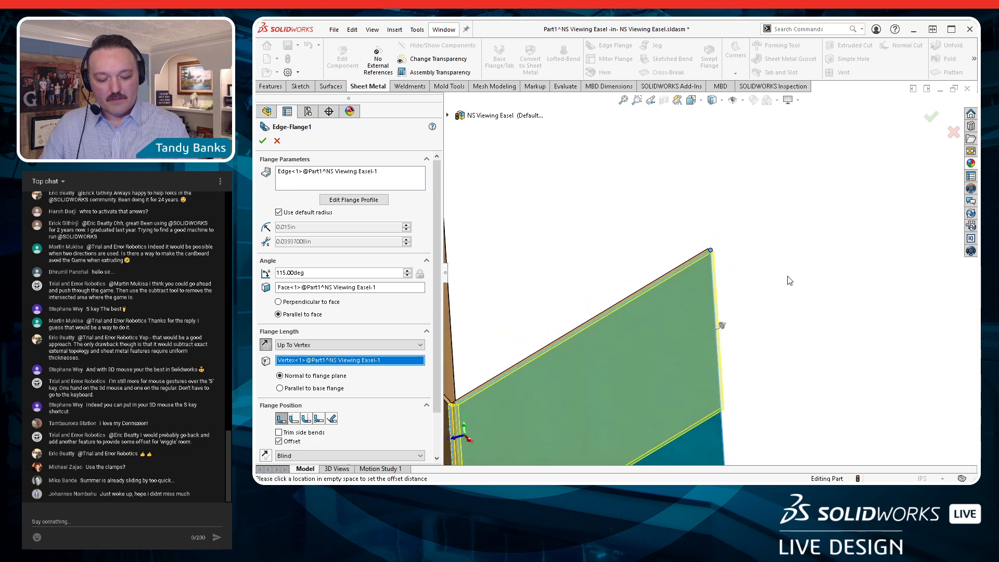
# Try flange position offsets of 0.06 in and 0.05 in while checking the gap to the side wall from above
pyautogui.hotkey('ctrl', '5')
pyautogui.scroll(-6, 823, 167)
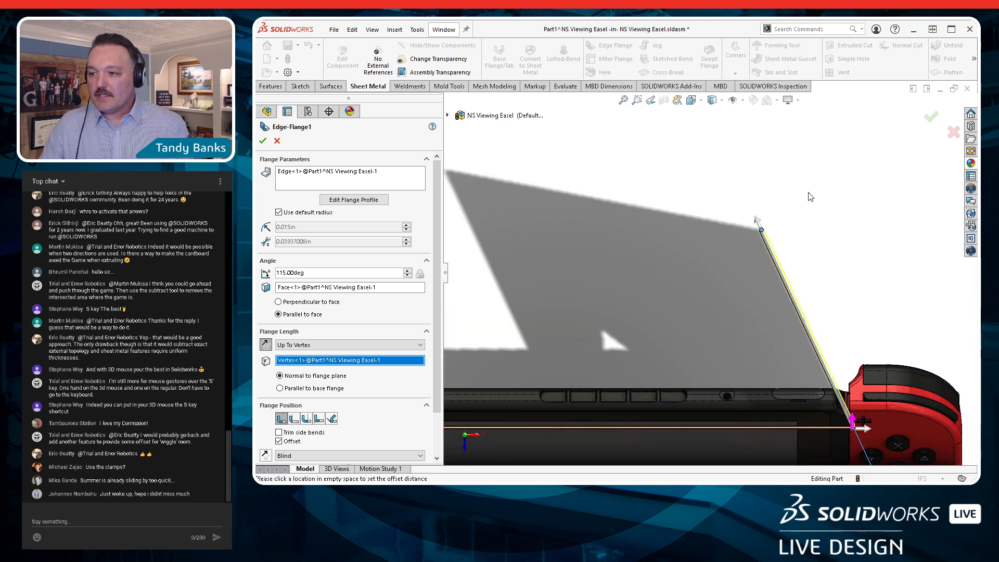
pyautogui.scroll(-12, 764, 237)
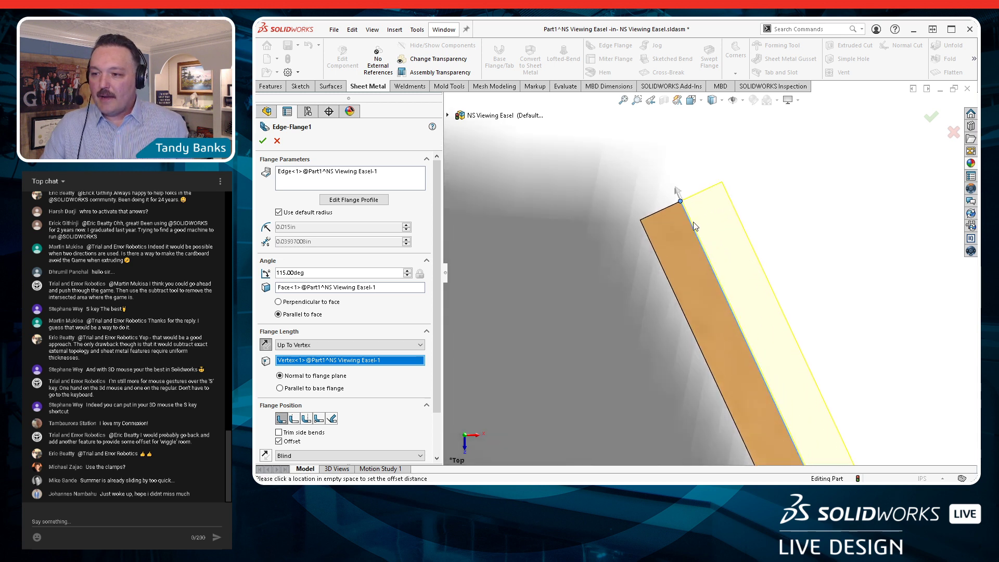
pyautogui.scroll(-3, 682, 224)
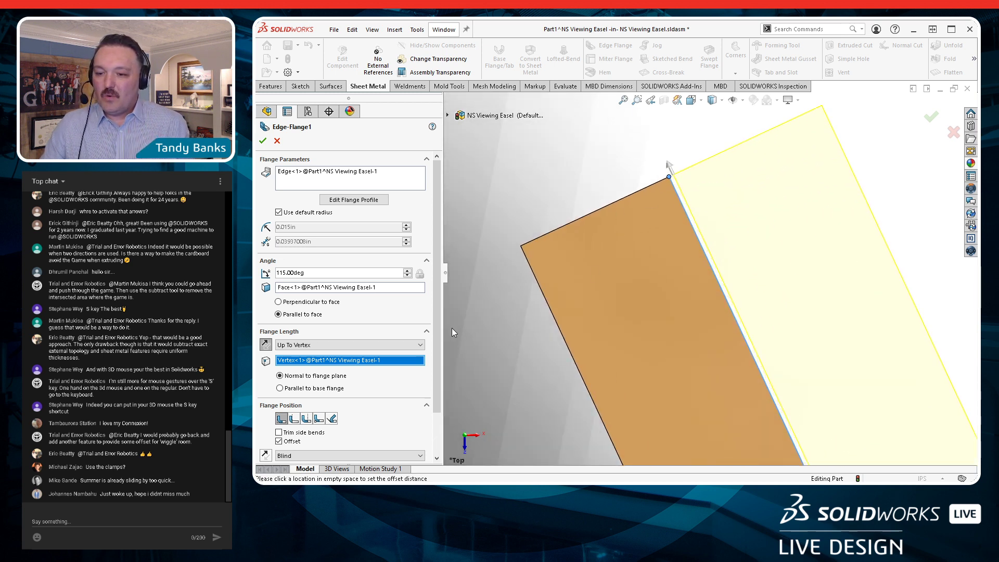
pyautogui.scroll(-3, 439, 326)
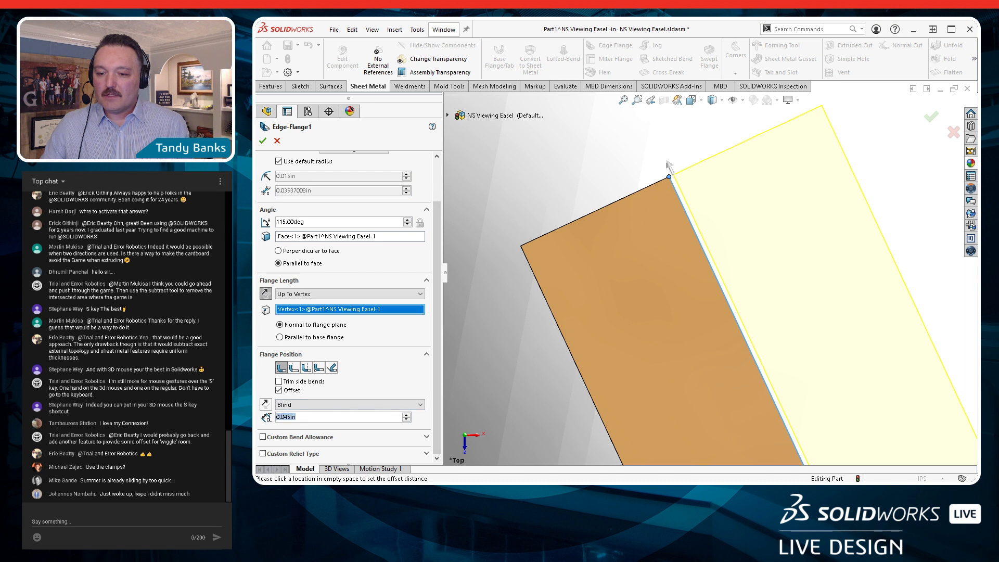
pyautogui.write('0.06')
pyautogui.press('Return')
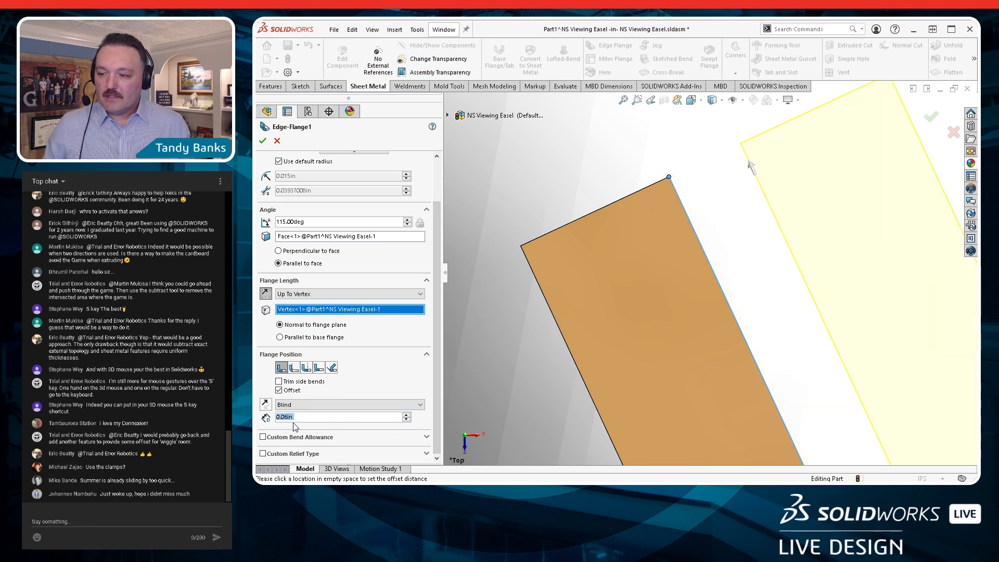
pyautogui.write('0.05')
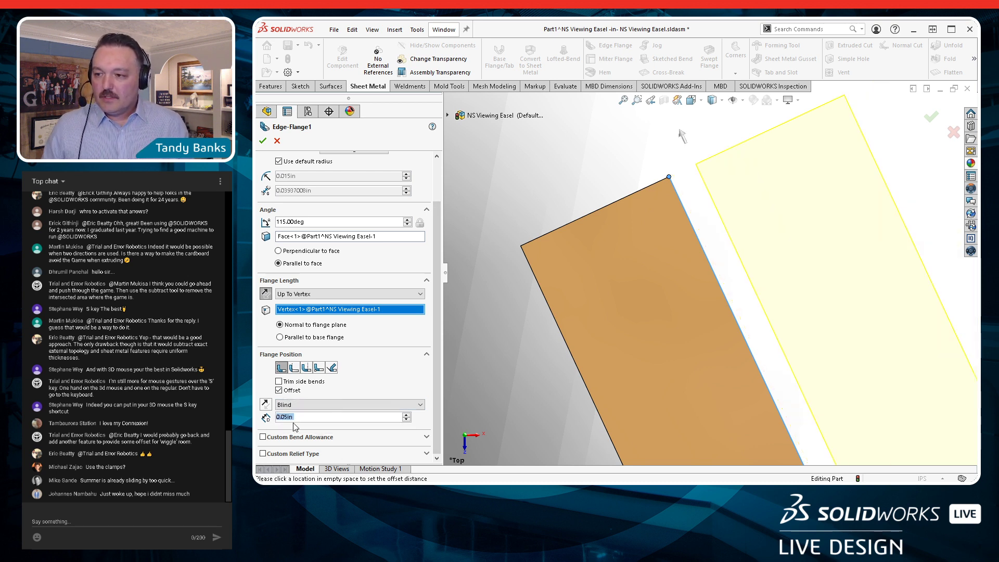
pyautogui.press('Return')
# Set the flange position offset to 0.045 in and accept the edge flange
pyautogui.write('0.045')
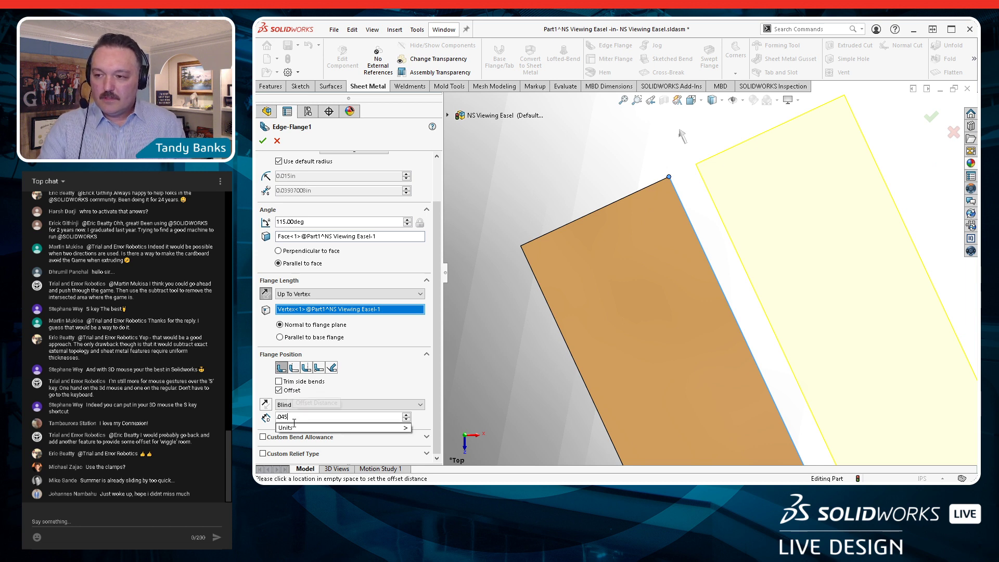
pyautogui.press('Return')
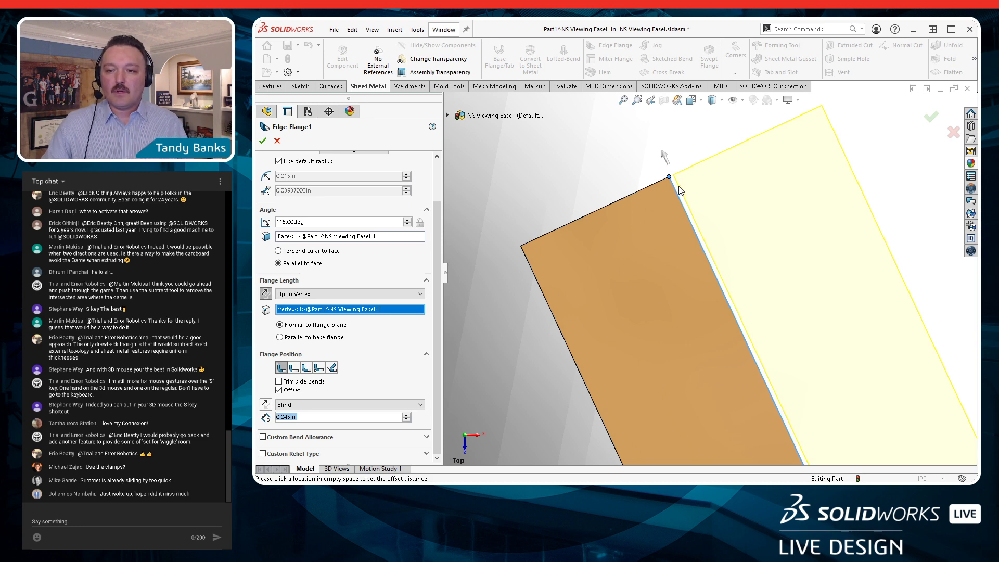
pyautogui.click(262, 141)
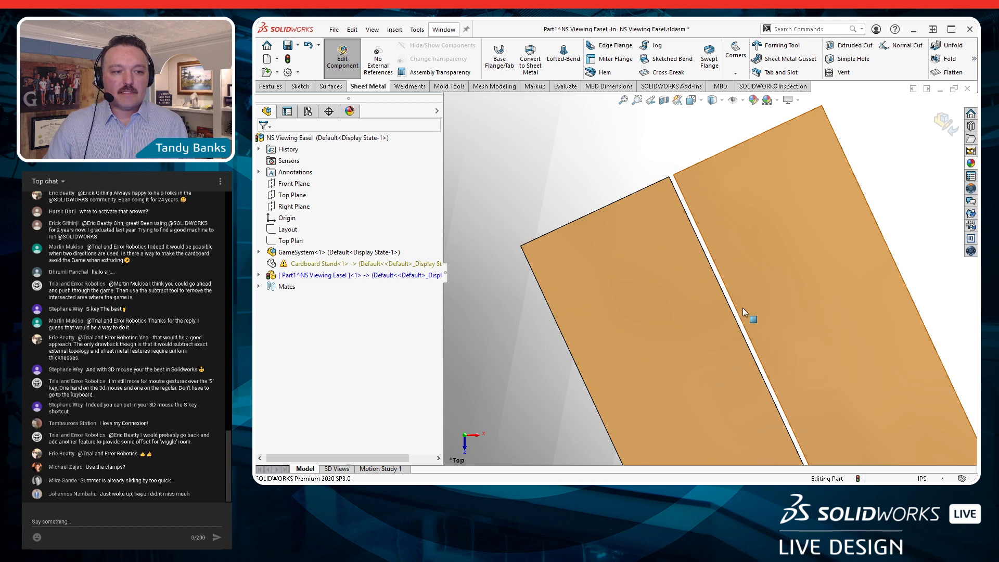
pyautogui.scroll(3, 757, 312)
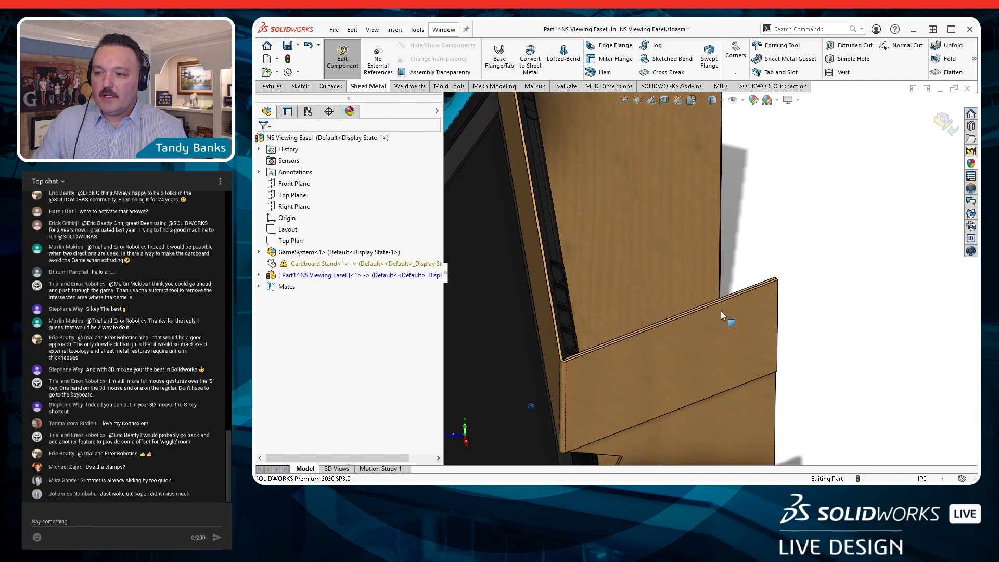
pyautogui.click(697, 349)
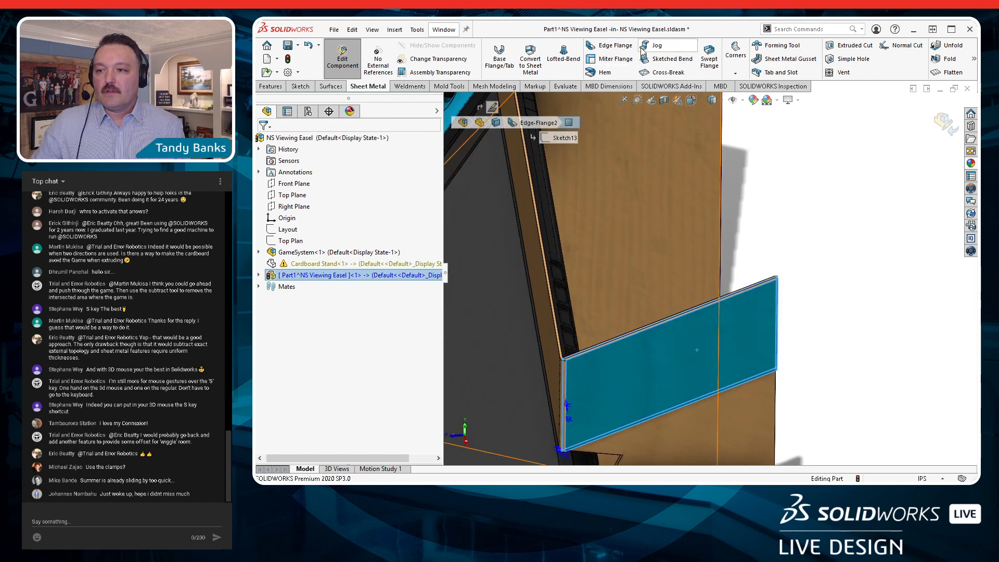
pyautogui.click(601, 73)
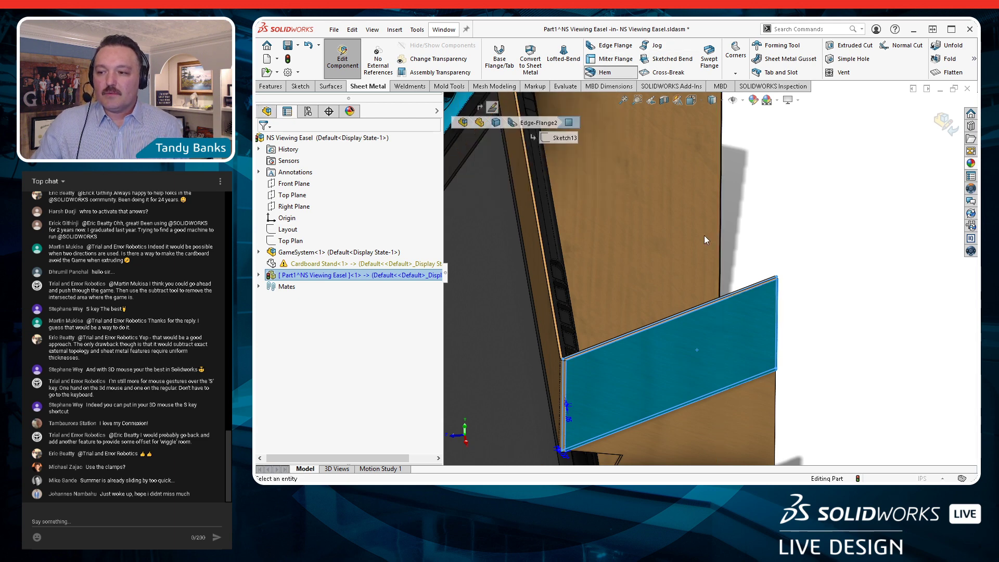
pyautogui.click(776, 289)
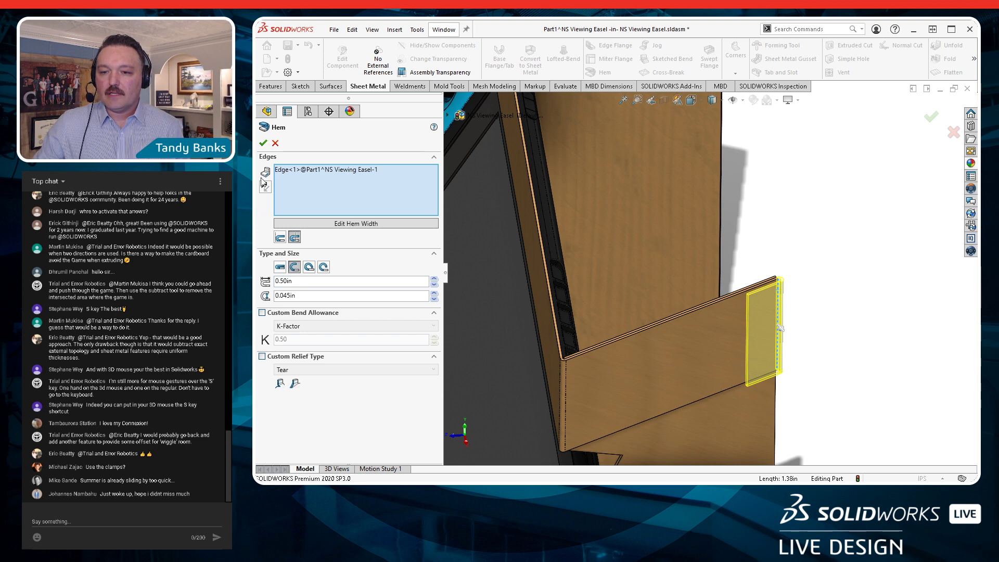
pyautogui.scroll(-10, 777, 280)
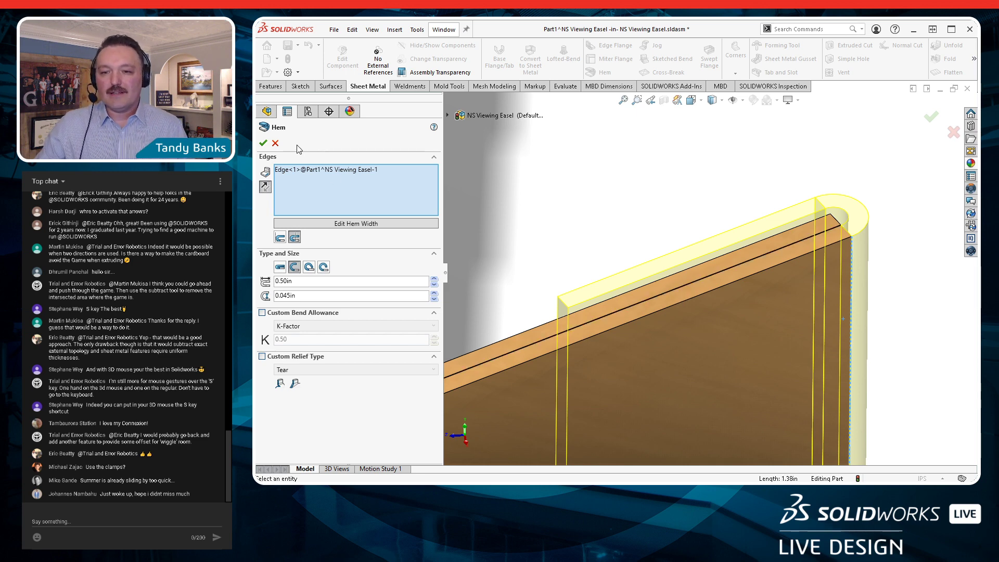
pyautogui.click(276, 143)
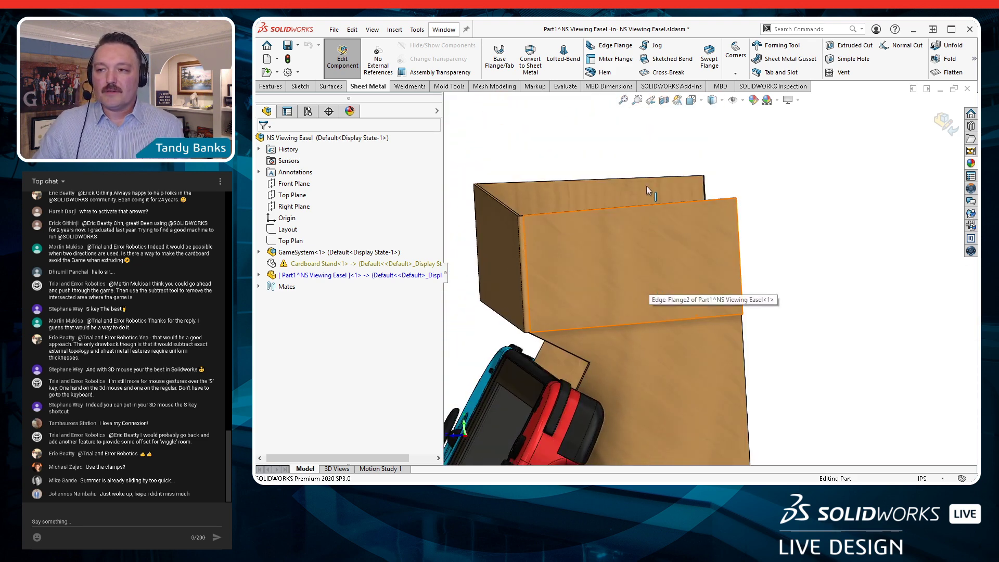
# Start a Jog on the new flange's outer face and sketch a vertical line across its full height, about 1.2 in from the free end
pyautogui.click(654, 48)
pyautogui.click(590, 270)
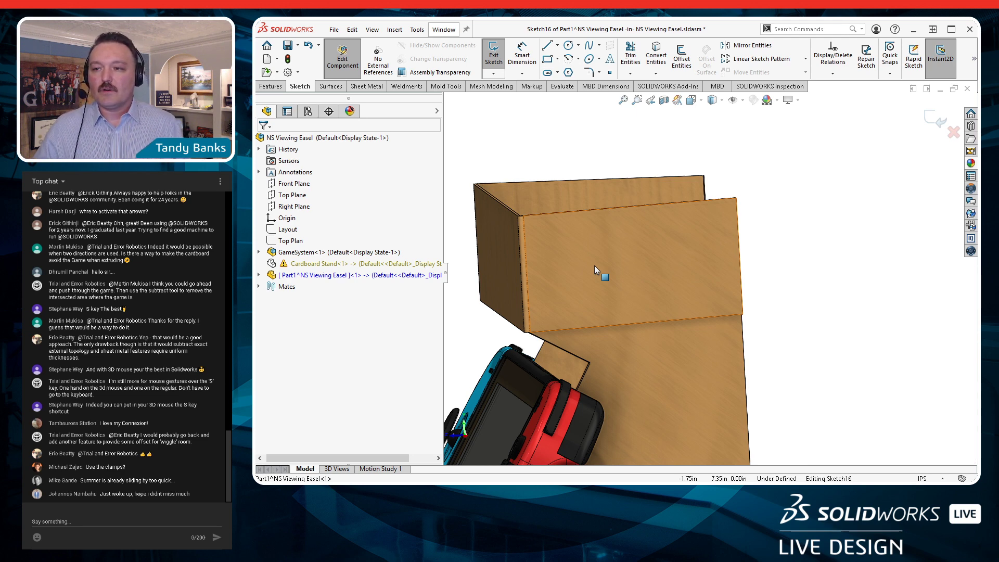
pyautogui.click(548, 48)
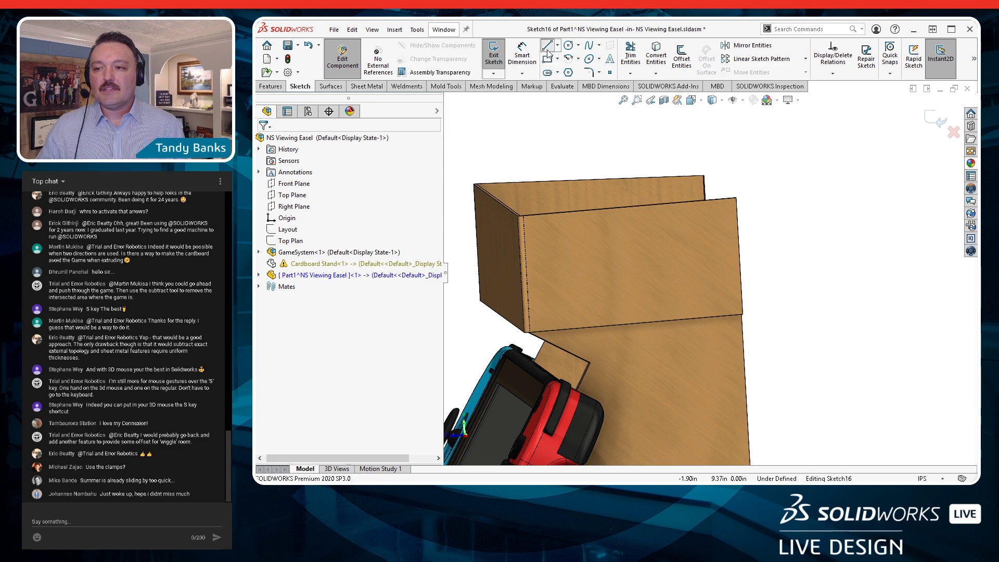
pyautogui.click(648, 209)
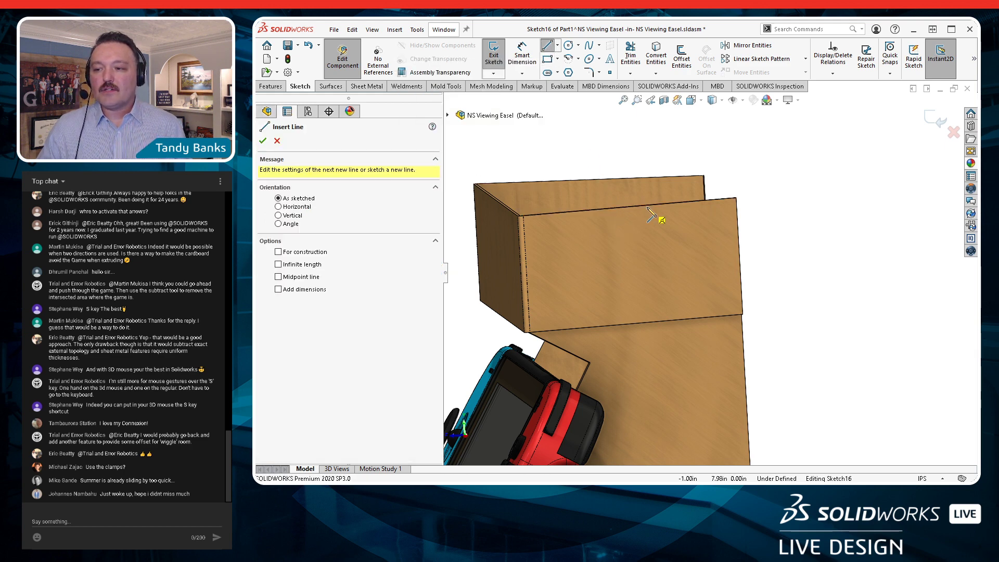
pyautogui.click(655, 324)
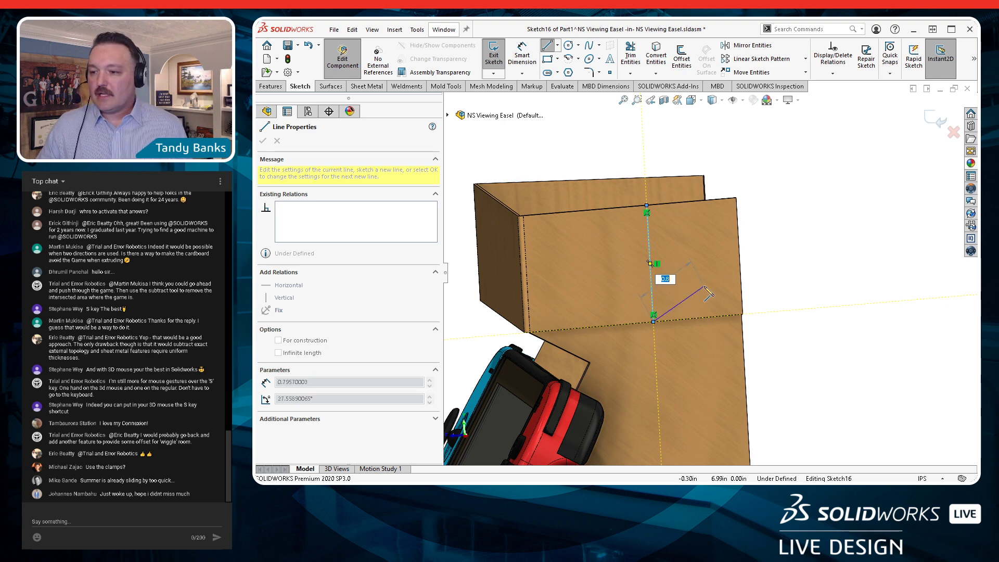
pyautogui.press('Escape')
pyautogui.press('Escape')
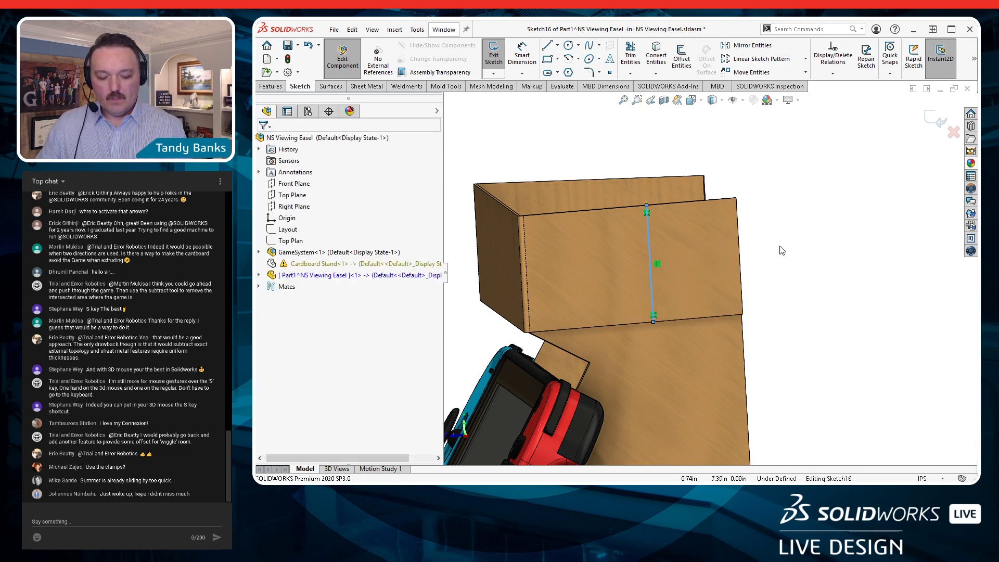
# Dimension the jog line 1.00 in from the flange's free vertical edge
pyautogui.press('s')
pyautogui.click(740, 255)
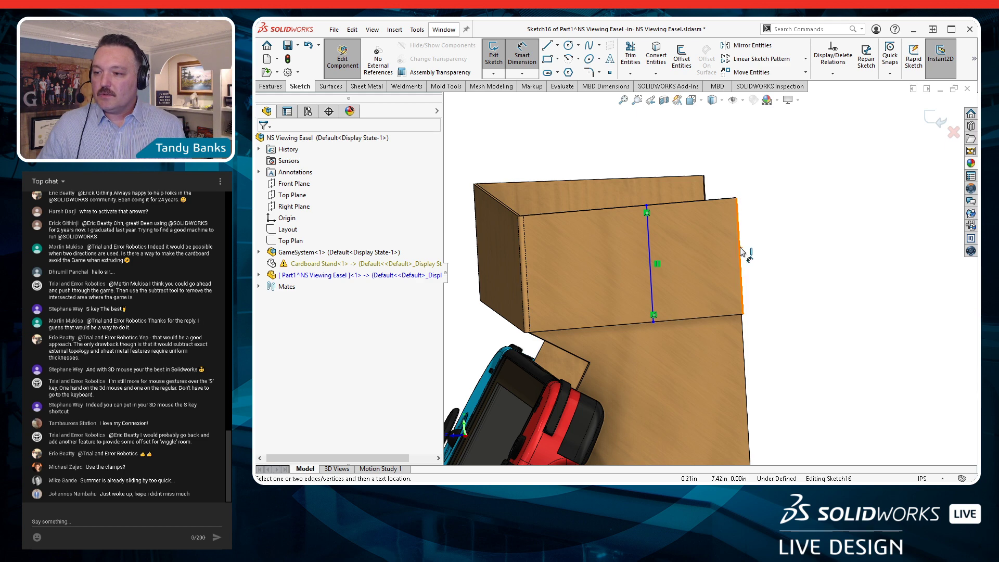
pyautogui.click(649, 237)
pyautogui.click(687, 148)
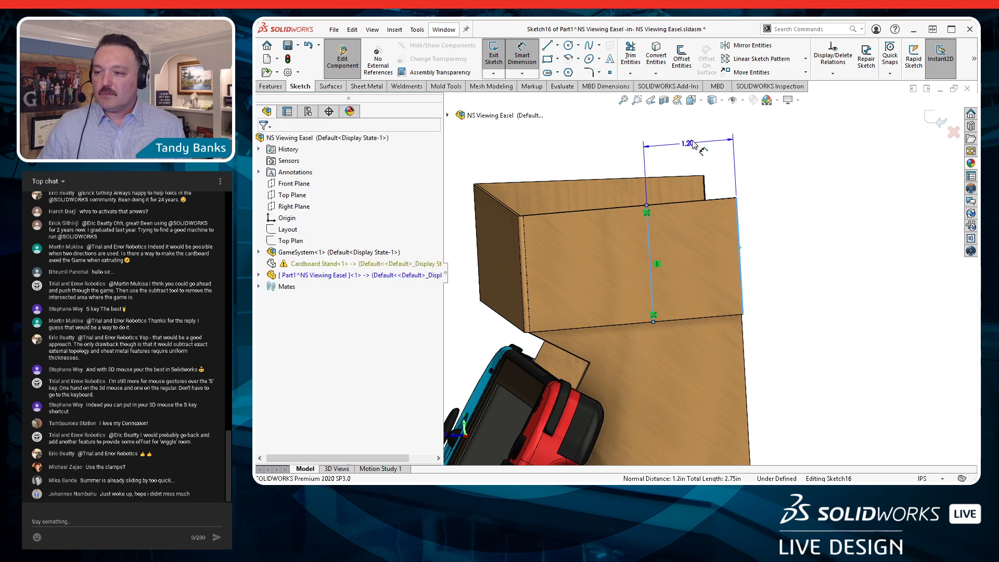
pyautogui.write('1.00in')
pyautogui.press('Return')
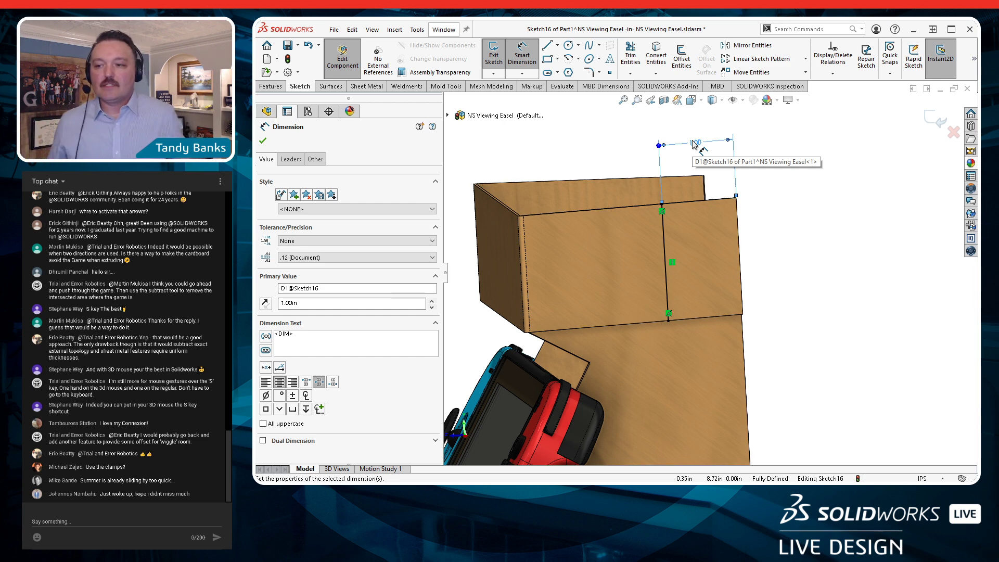
# Finish the jog sketch and set the flange portion between the bend and the jog line as the fixed face
pyautogui.moveTo(829, 231)
pyautogui.mouseDown(button='middle')
pyautogui.moveTo(853, 240)
pyautogui.moveTo(839, 259)
pyautogui.mouseUp(button='middle')
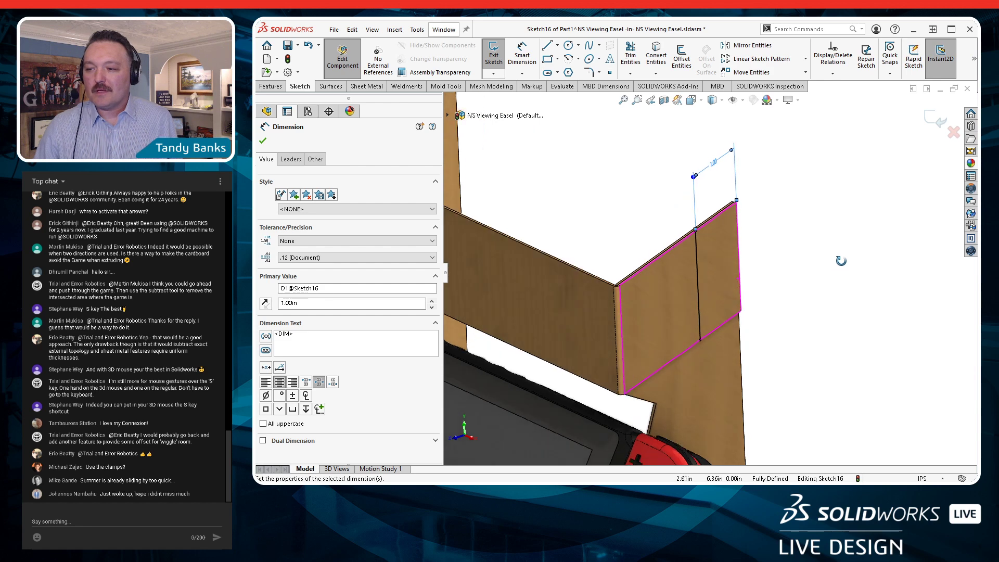
pyautogui.click(934, 117)
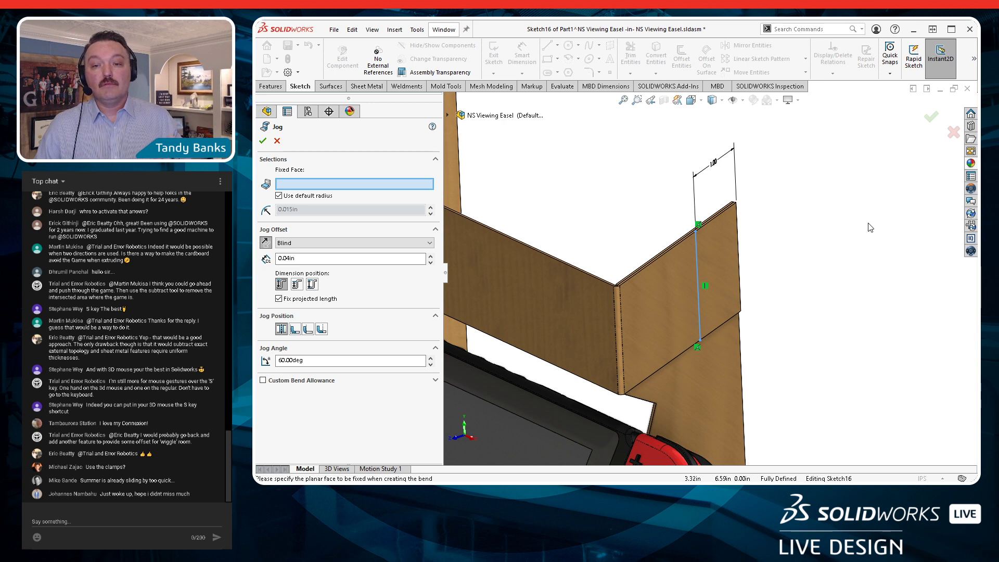
pyautogui.click(656, 320)
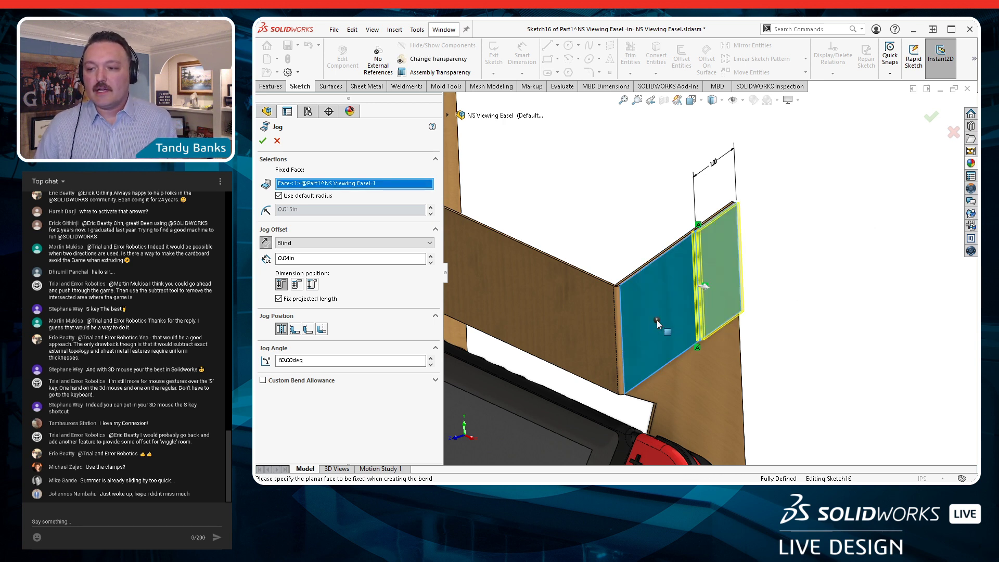
pyautogui.scroll(-3, 702, 246)
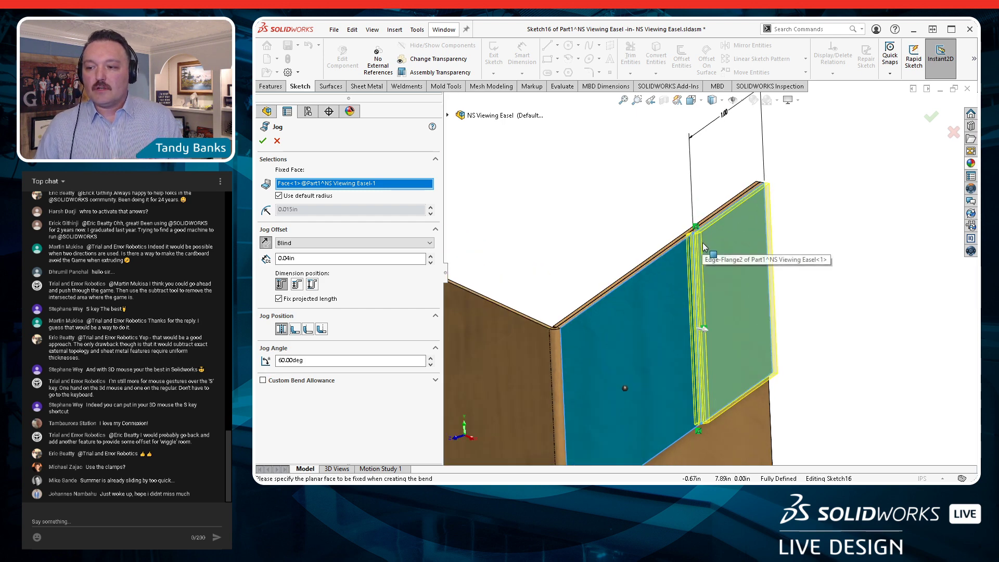
pyautogui.scroll(-2, 702, 246)
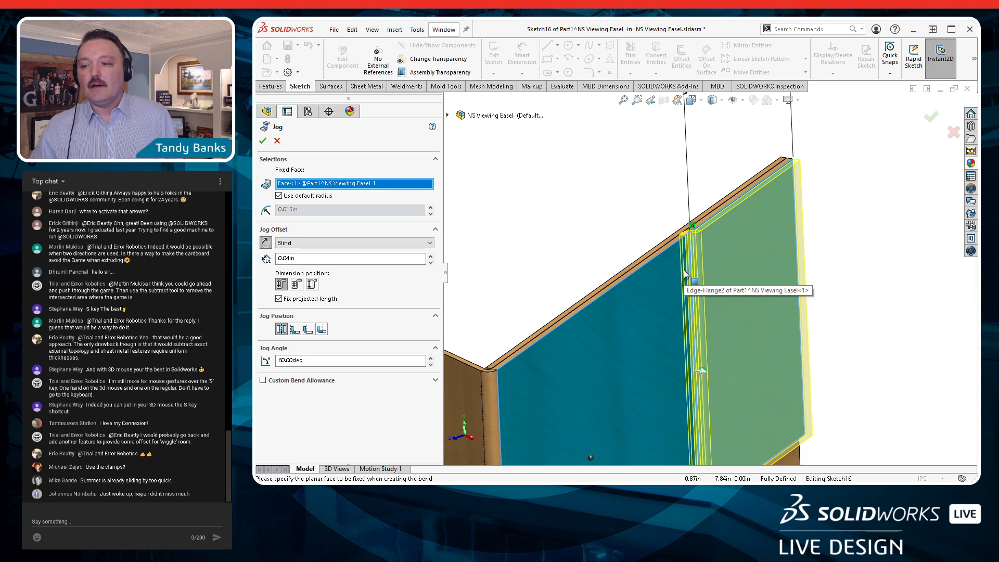
# Reverse the jog toward the side wall, set its dimension position to Inside Offset, and inspect the preview at the upper edge
pyautogui.click(265, 242)
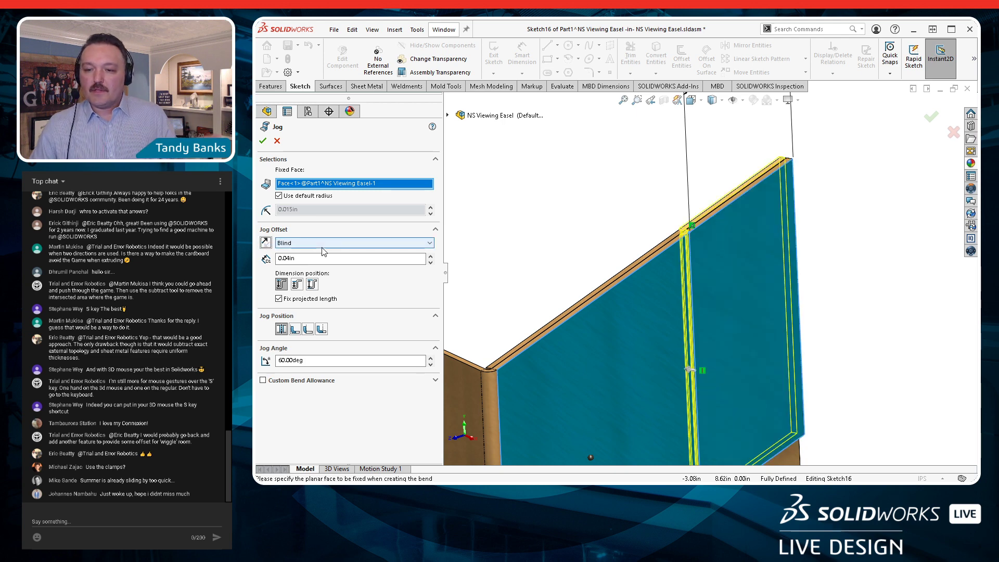
pyautogui.click(297, 285)
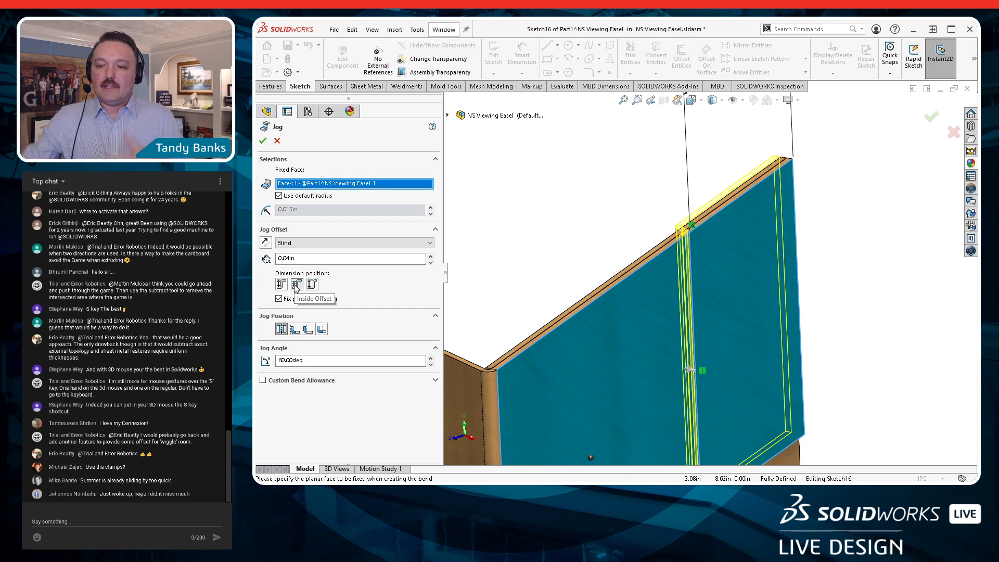
pyautogui.scroll(-5, 704, 233)
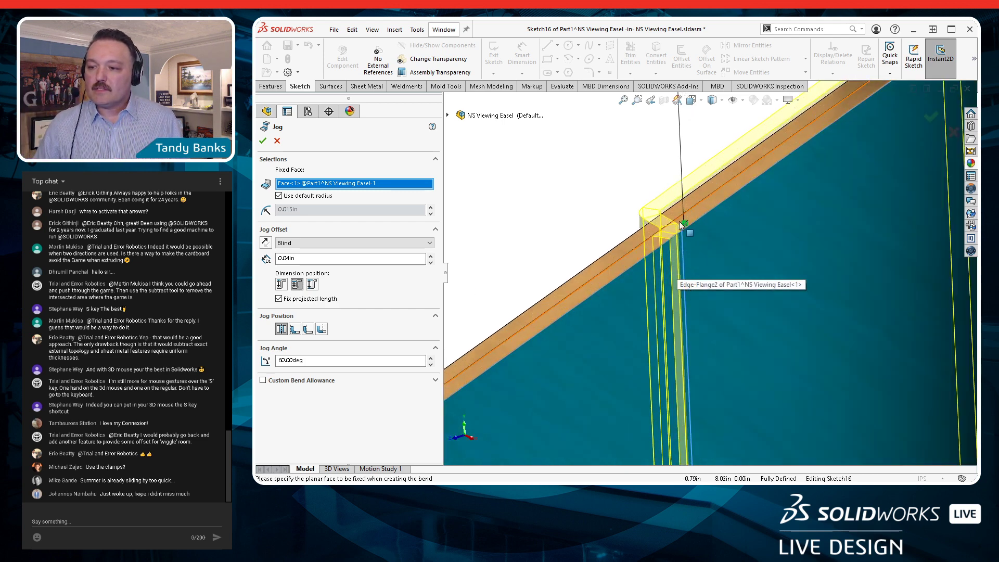
pyautogui.moveTo(584, 217); pyautogui.dragTo(579, 274, button='middle')
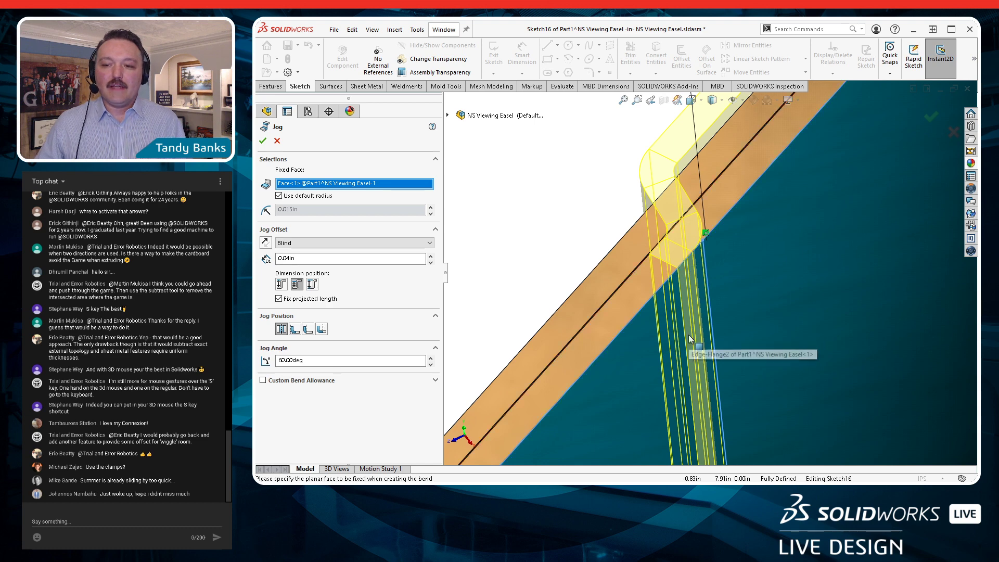
# Turn off Fix projected length for the jog and accept the feature
pyautogui.scroll(5, 685, 354)
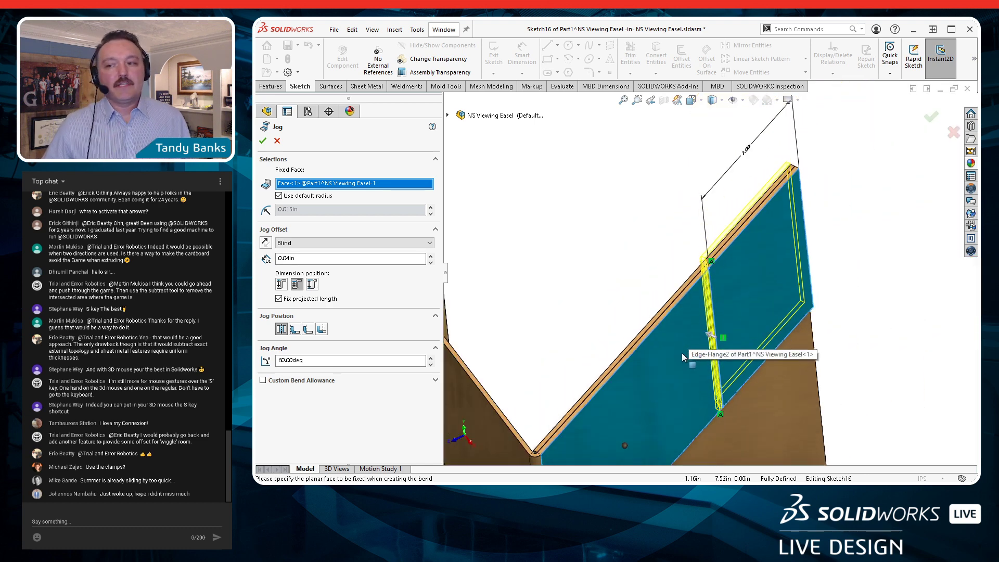
pyautogui.moveTo(638, 319); pyautogui.dragTo(615, 314, button='middle')
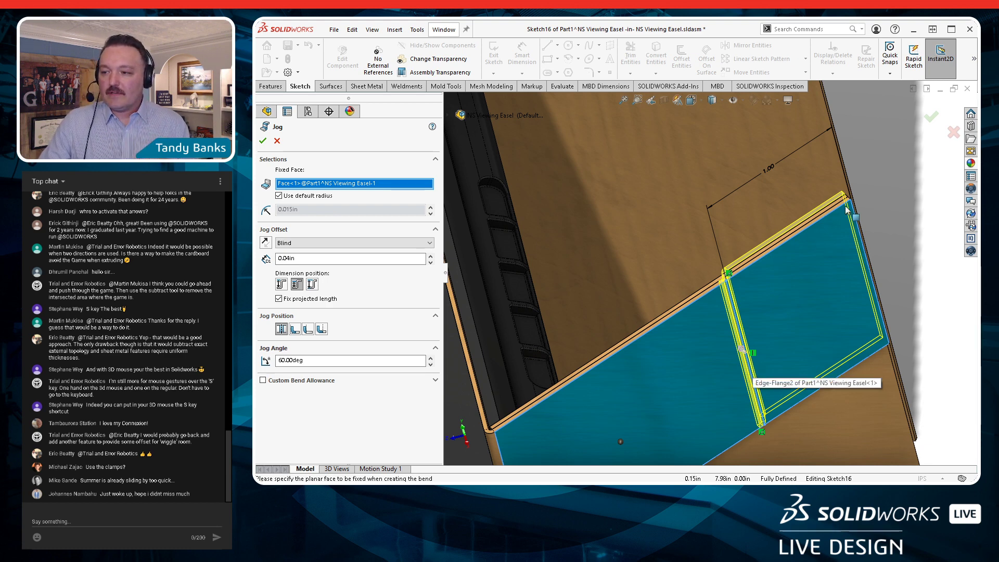
pyautogui.scroll(-5, 833, 224)
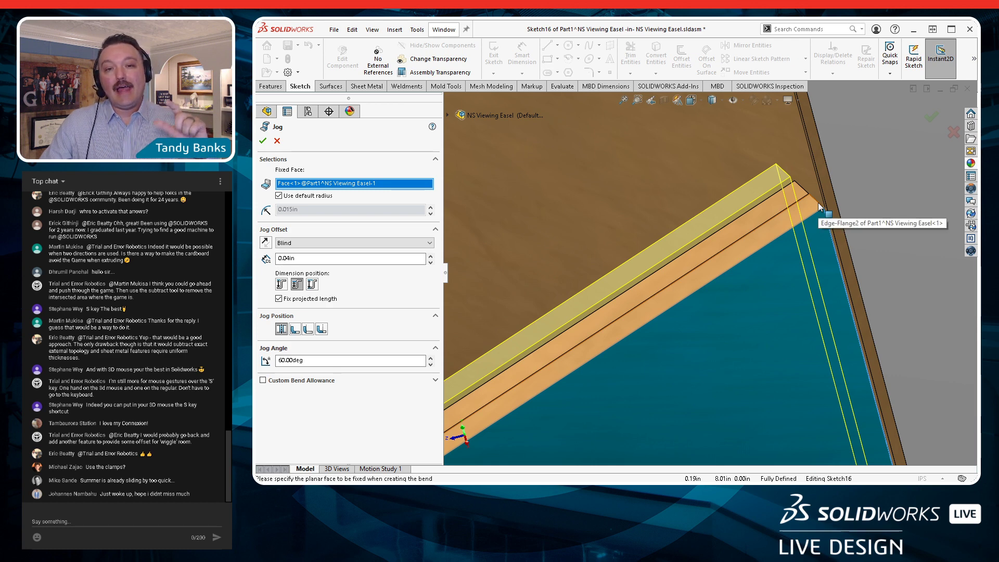
pyautogui.click(315, 300)
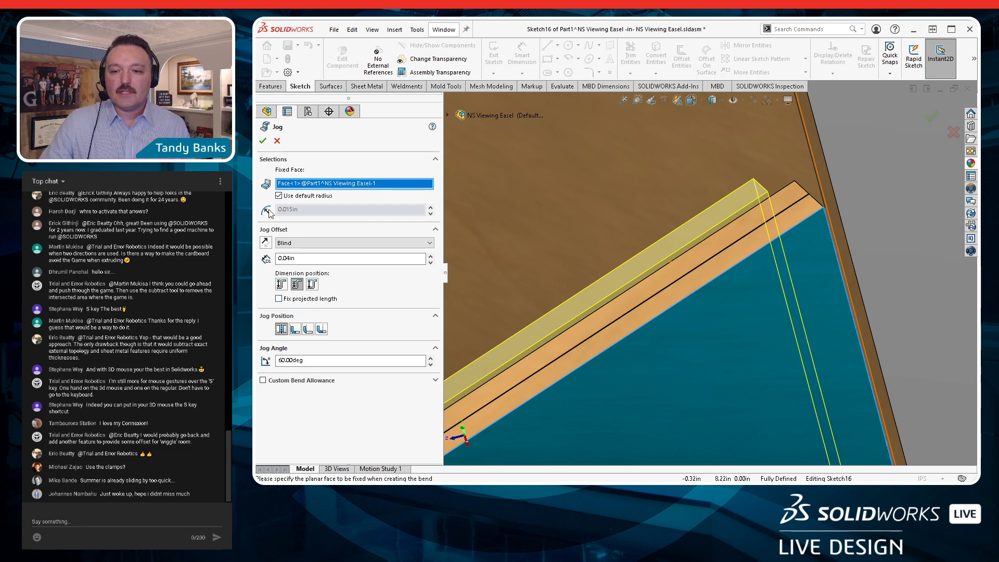
pyautogui.click(262, 140)
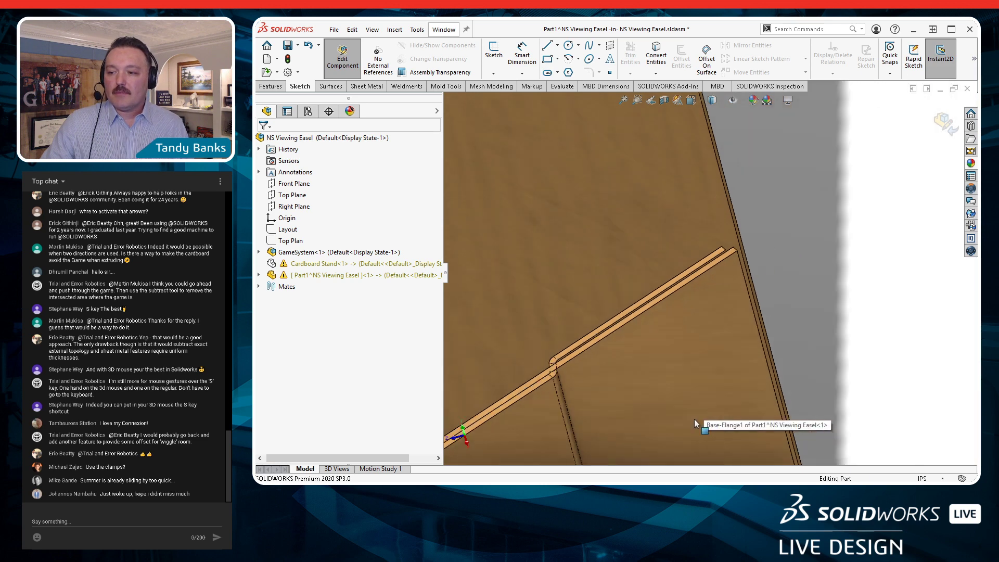
# Expand the easel part's feature tree, review what is wrong with the jog feature, and close the report
pyautogui.scroll(6, 690, 423)
pyautogui.moveTo(788, 293); pyautogui.dragTo(825, 268, button='middle')
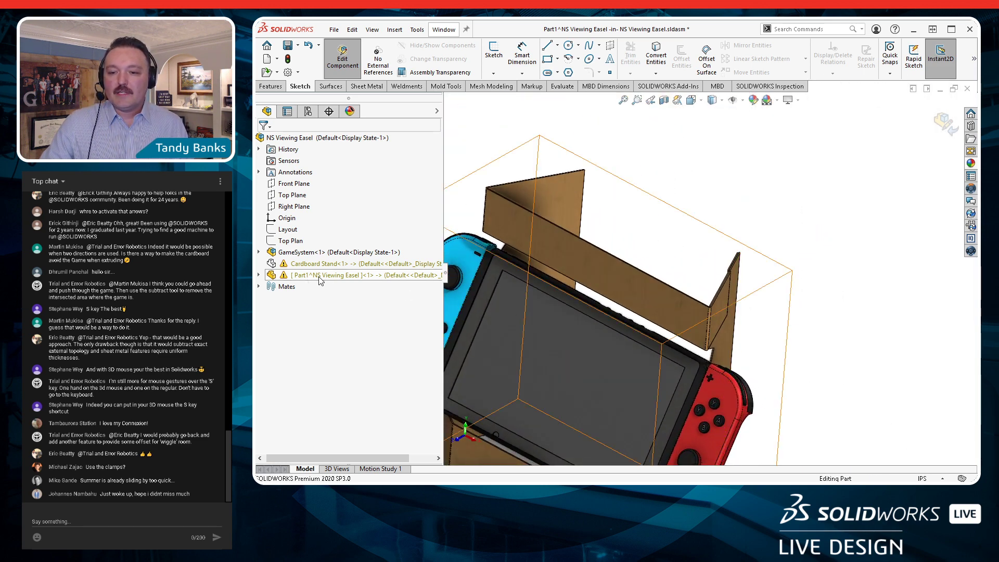
pyautogui.click(258, 275)
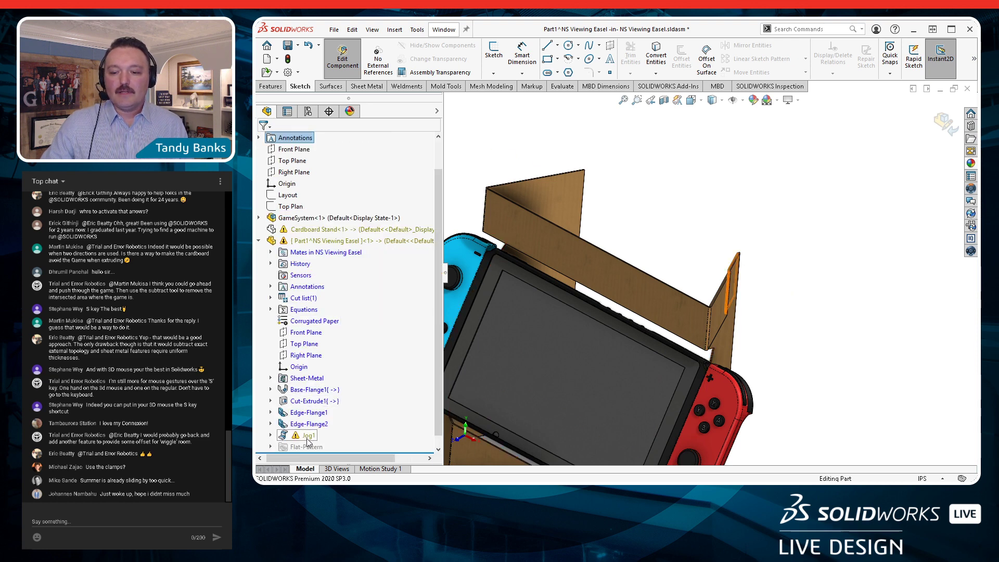
pyautogui.moveTo(308, 441)
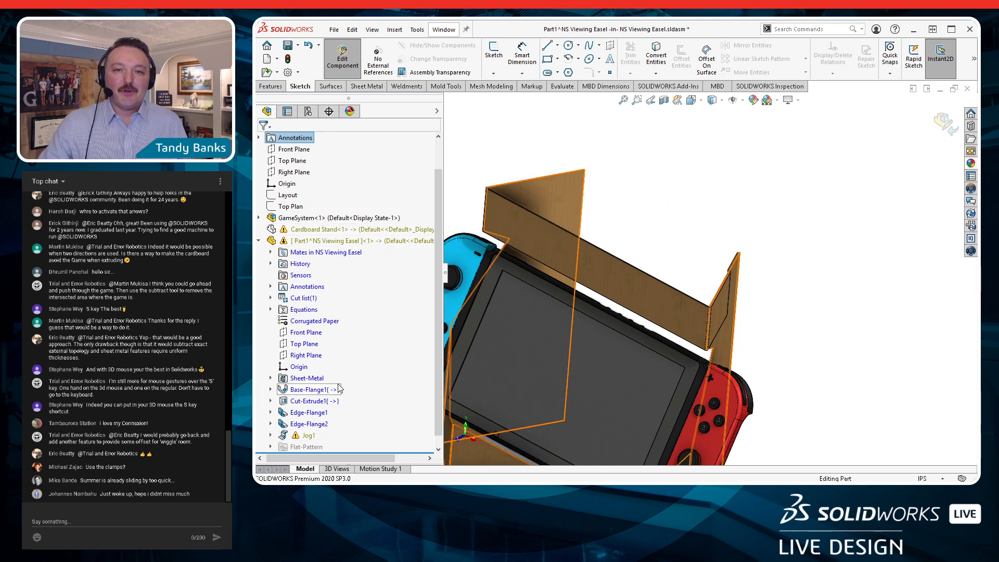
pyautogui.moveTo(338, 389)
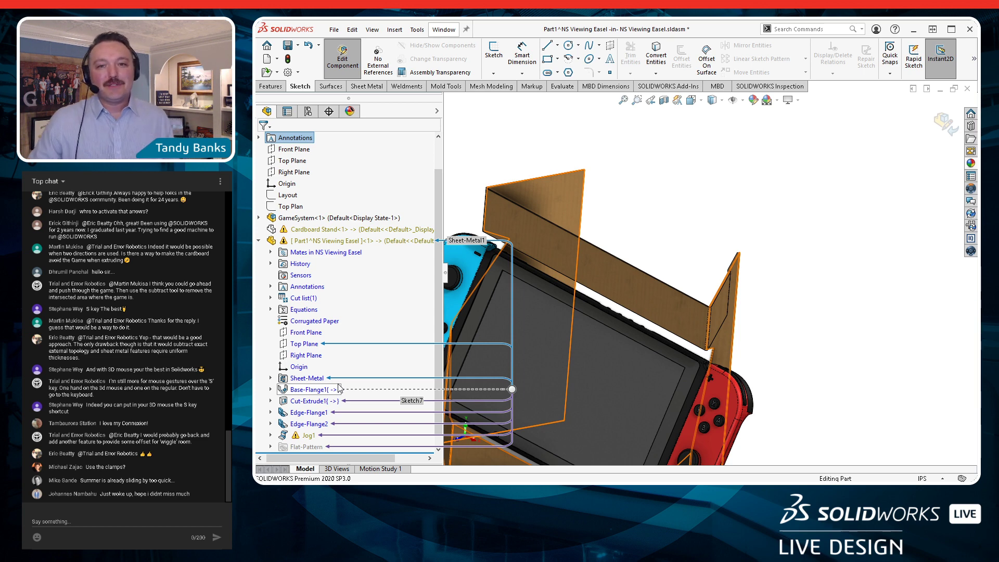
pyautogui.rightClick(314, 438)
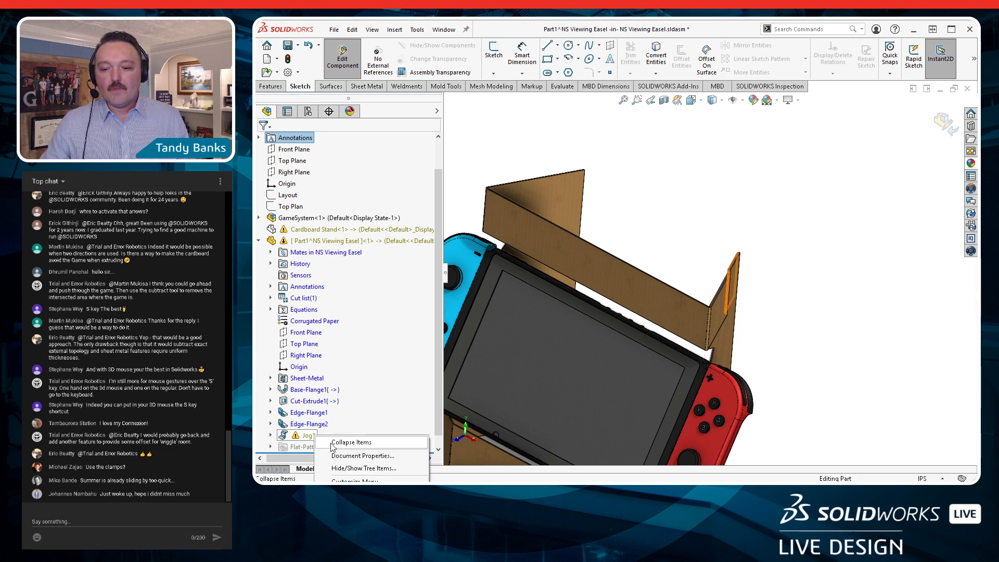
pyautogui.click(667, 174)
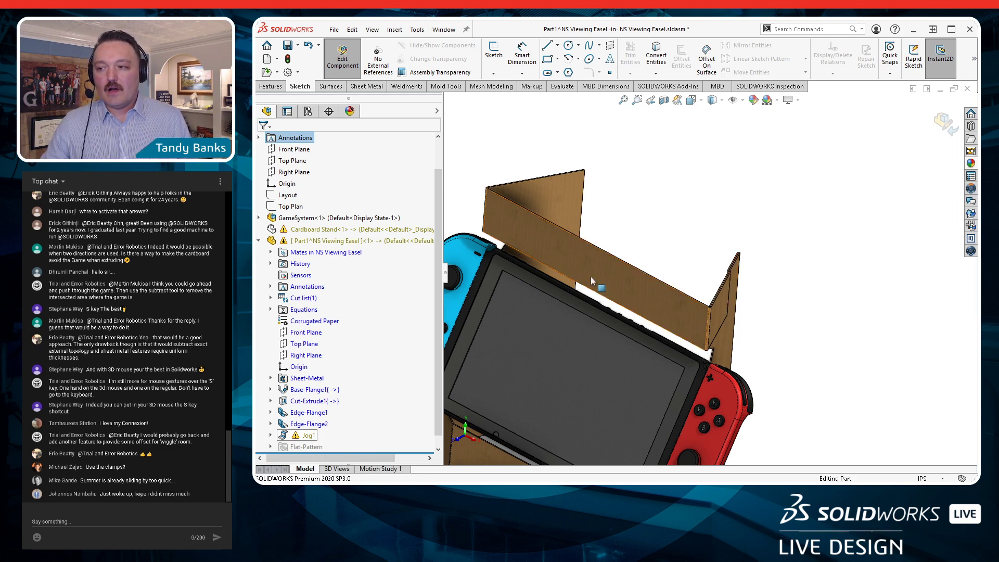
pyautogui.rightClick(306, 436)
pyautogui.click(340, 364)
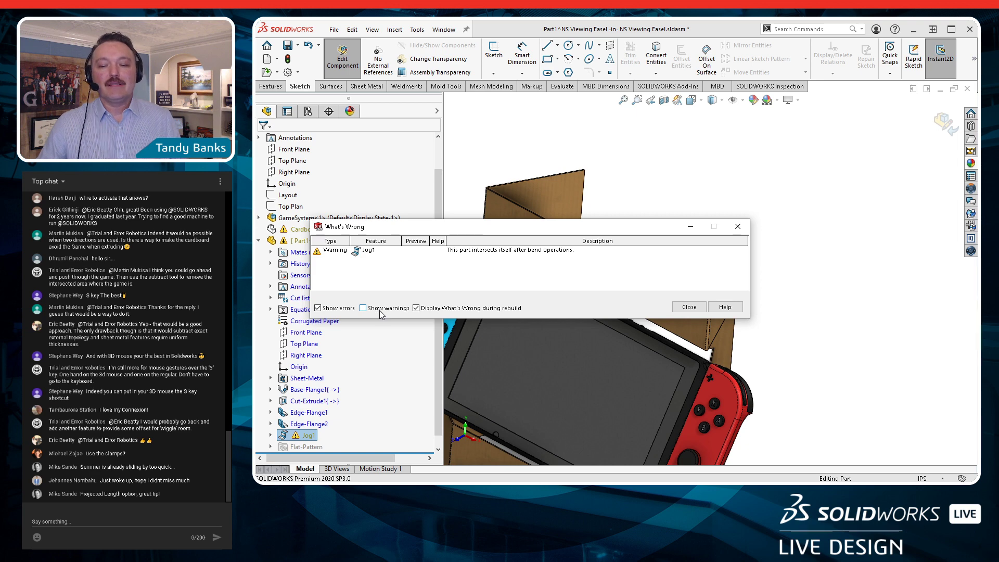
pyautogui.click(689, 307)
pyautogui.click(689, 224)
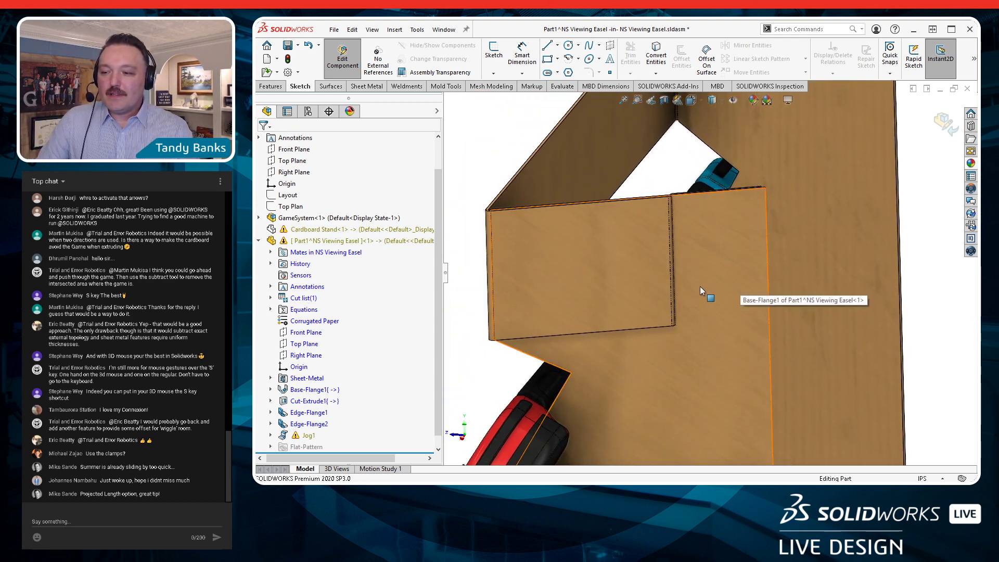
# Start a sketch on the side wall's outer face and draw a corner rectangle about 0.31 by 1.49 in across the flange's jog bend
pyautogui.click(689, 254)
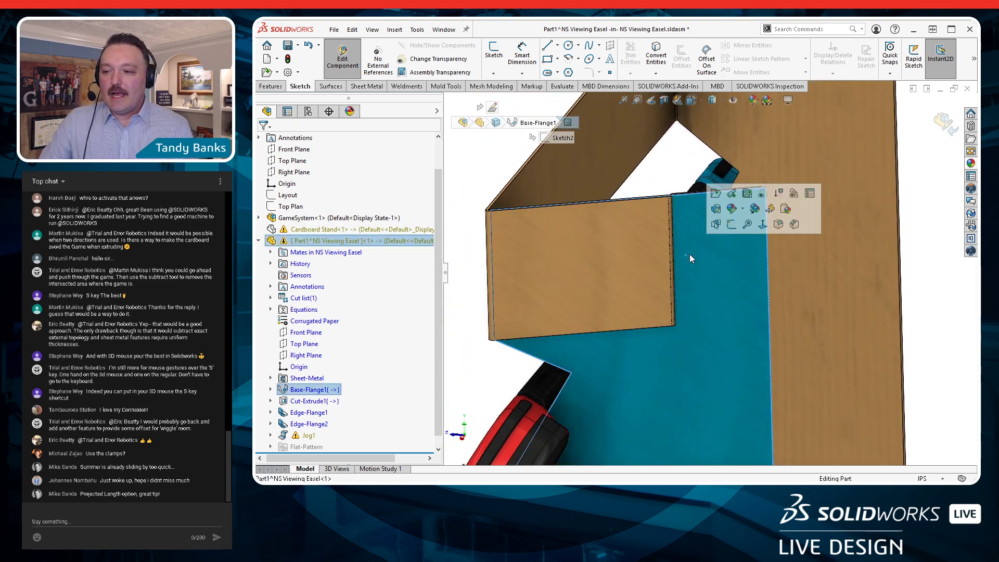
pyautogui.click(271, 87)
pyautogui.click(638, 57)
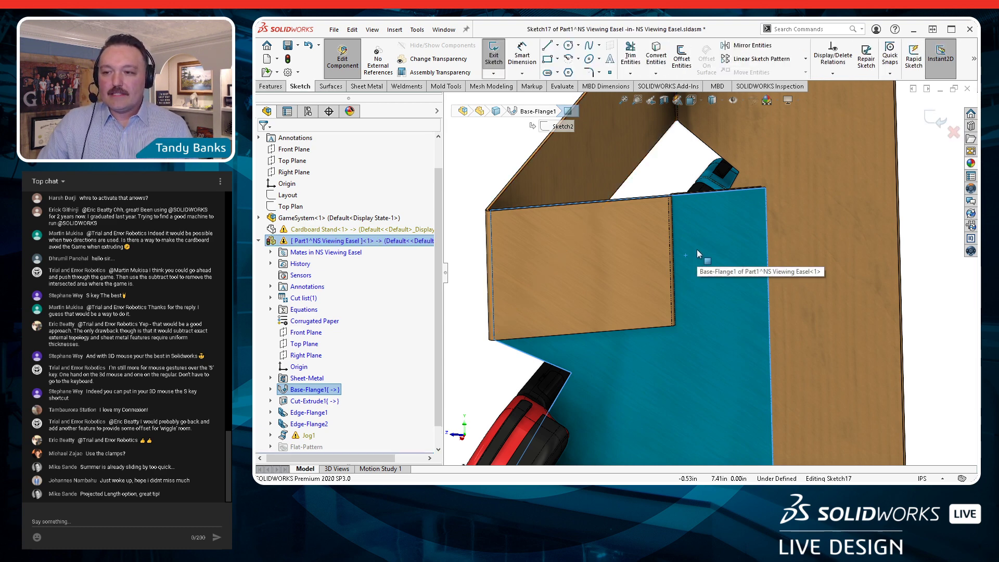
pyautogui.click(546, 62)
pyautogui.click(679, 195)
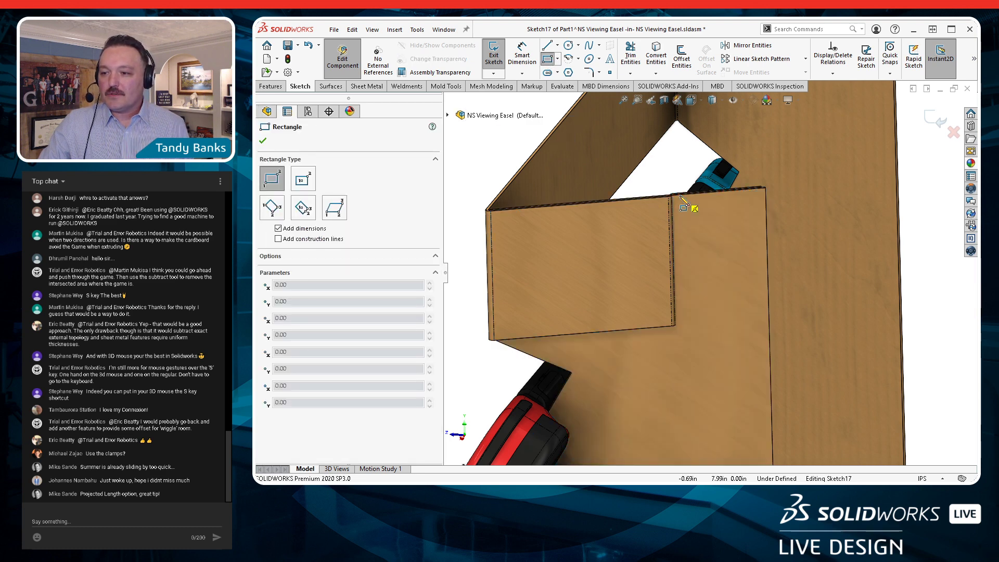
pyautogui.click(655, 336)
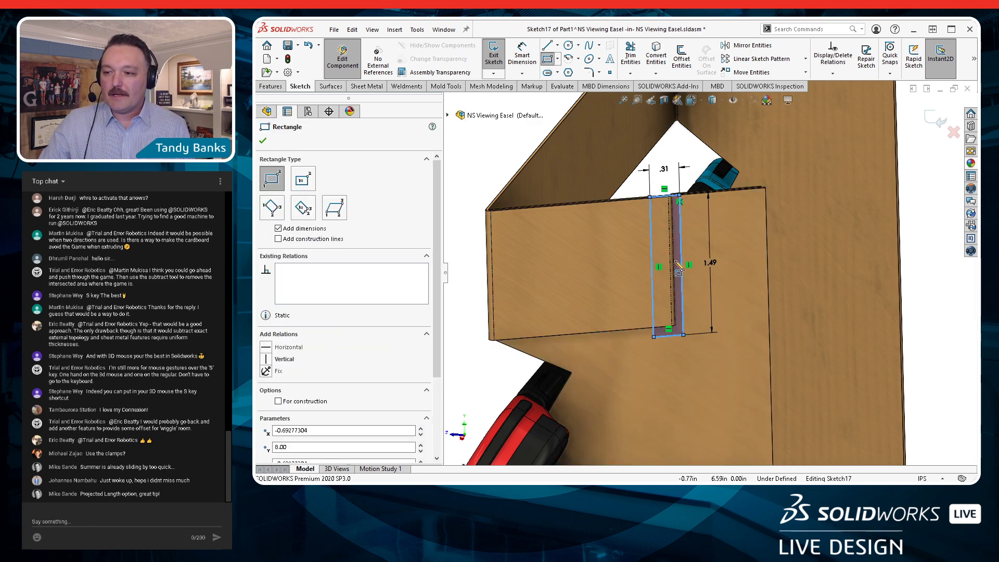
# Set the rectangle's width to 0.10 in and its height to 1.40 in
pyautogui.click(666, 170)
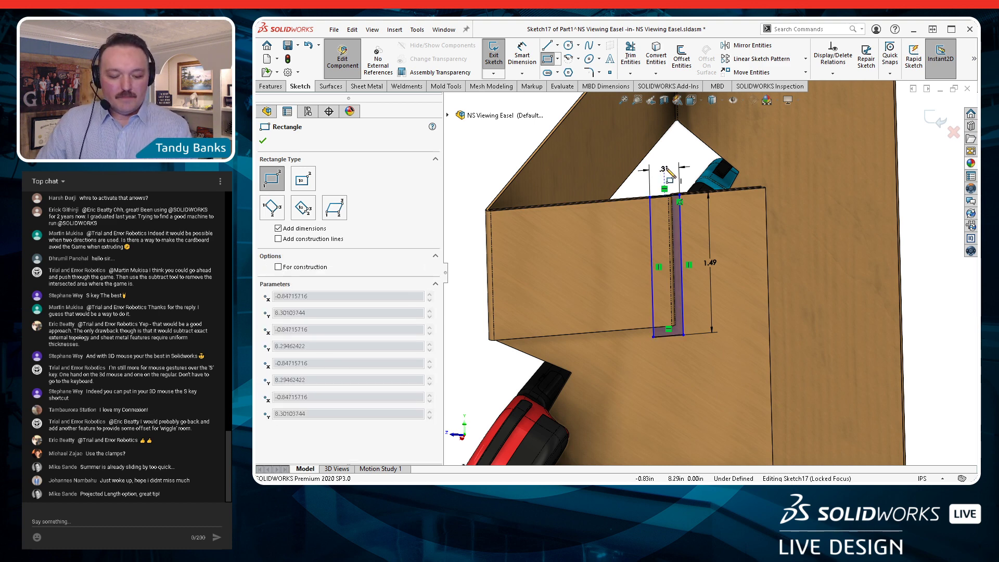
pyautogui.press('Escape')
pyautogui.click(664, 168)
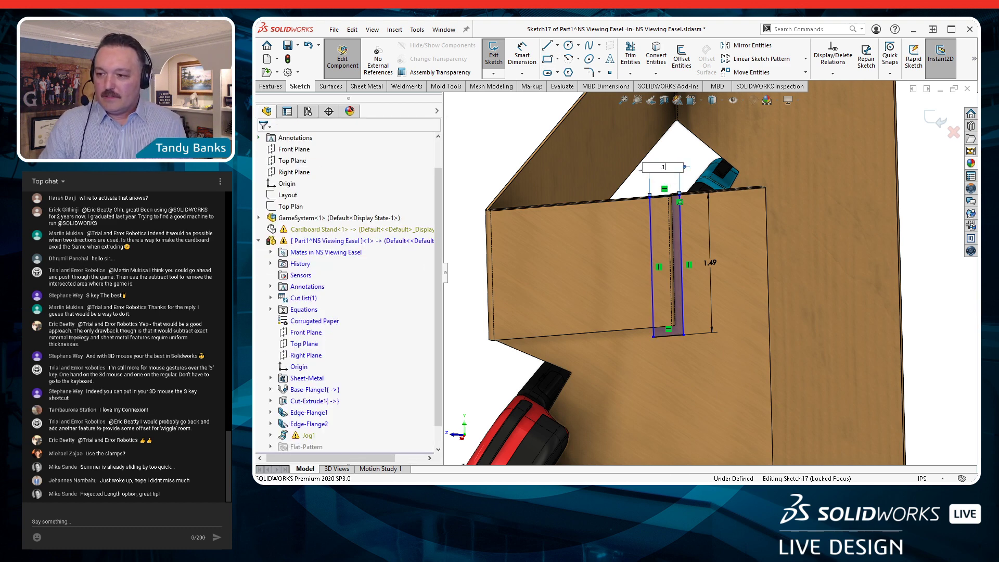
pyautogui.press('Return')
pyautogui.click(709, 263)
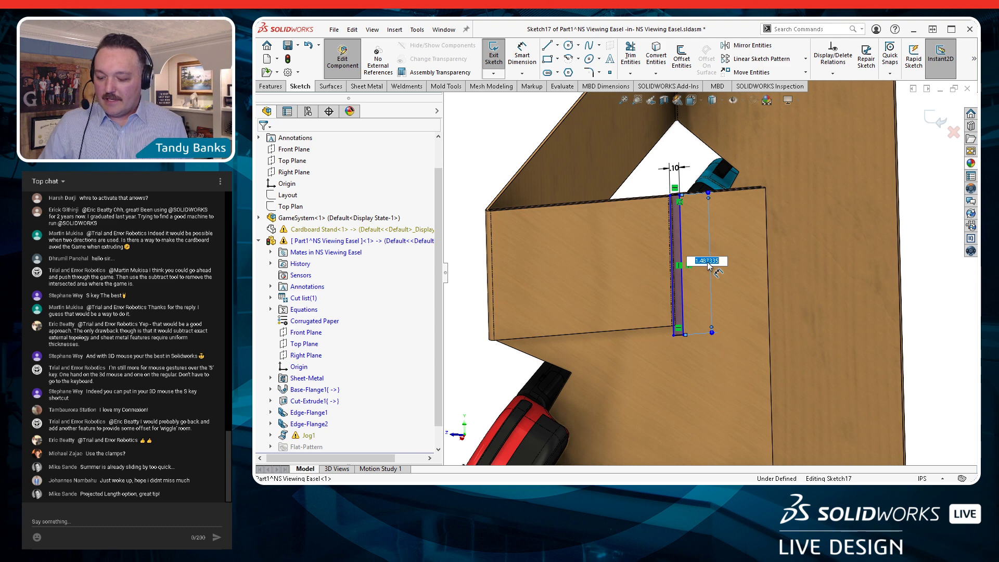
pyautogui.write('1.04')
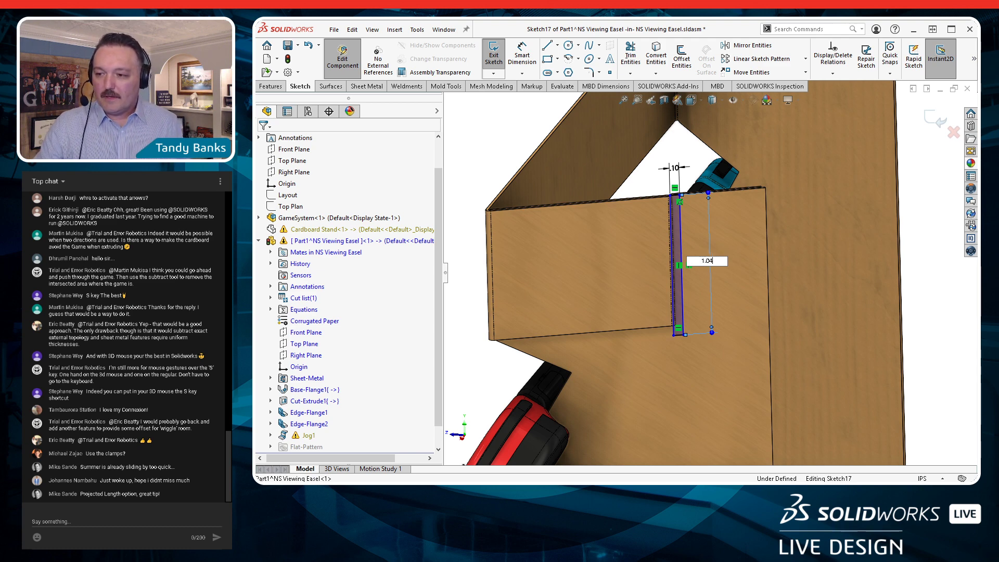
pyautogui.press('BackSpace')
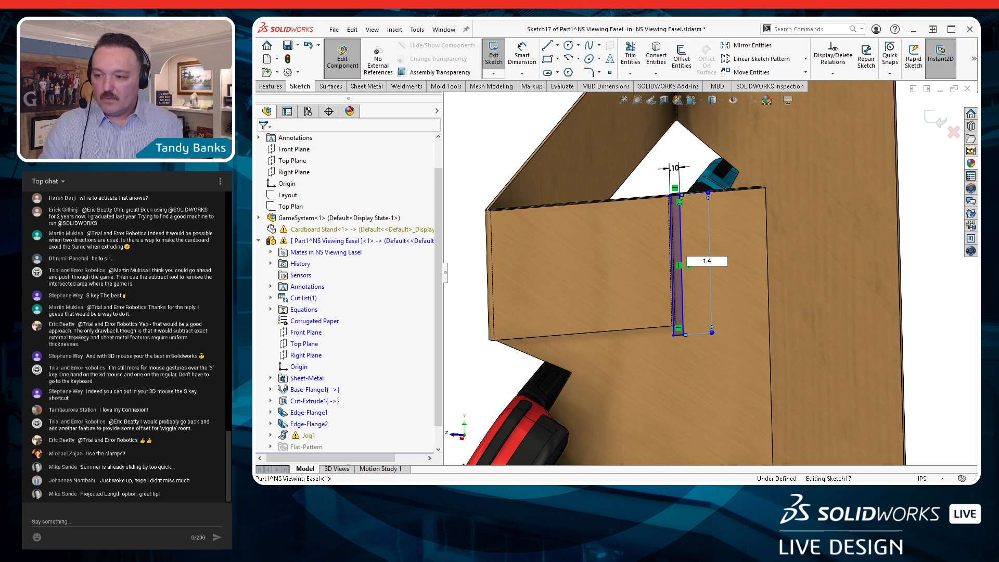
pyautogui.write('4')
pyautogui.press('Return')
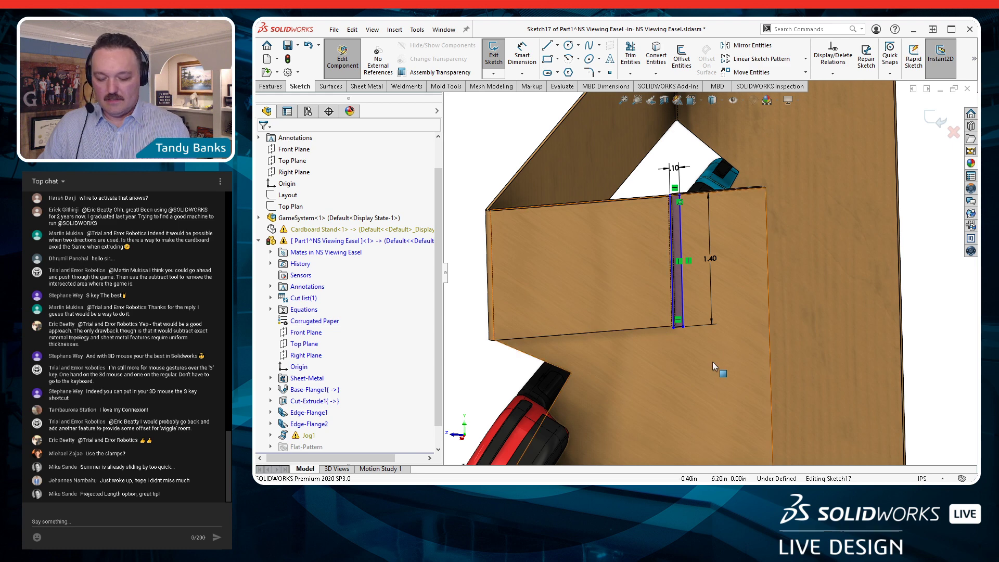
# View the sketch face-on and dimension the slot rectangle's nearer long side 0.94 in from the side wall's rear vertical edge
pyautogui.hotkey('ctrl', '8')
pyautogui.scroll(6, 681, 287)
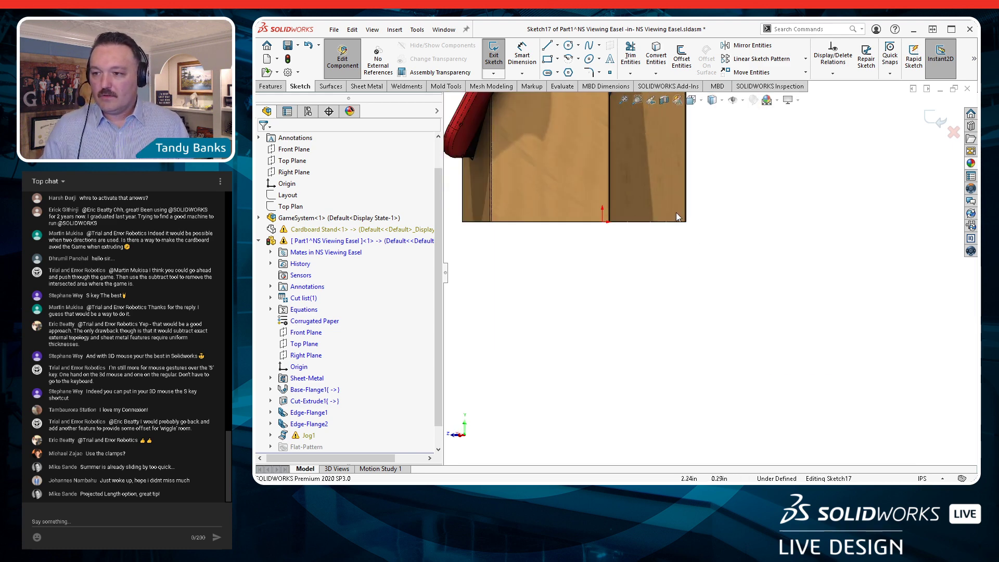
pyautogui.scroll(3, 676, 212)
pyautogui.scroll(-10, 691, 192)
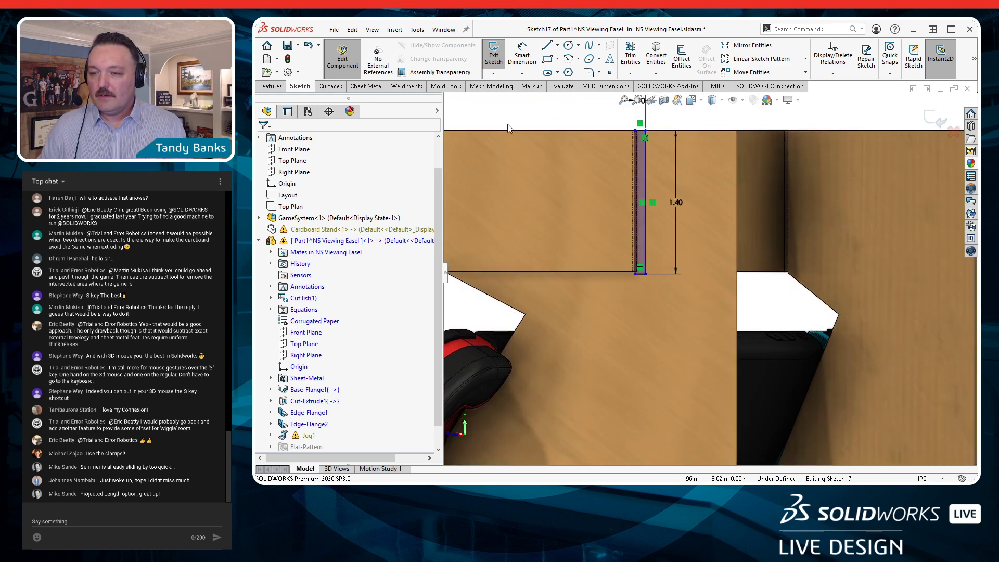
pyautogui.click(522, 57)
pyautogui.click(645, 180)
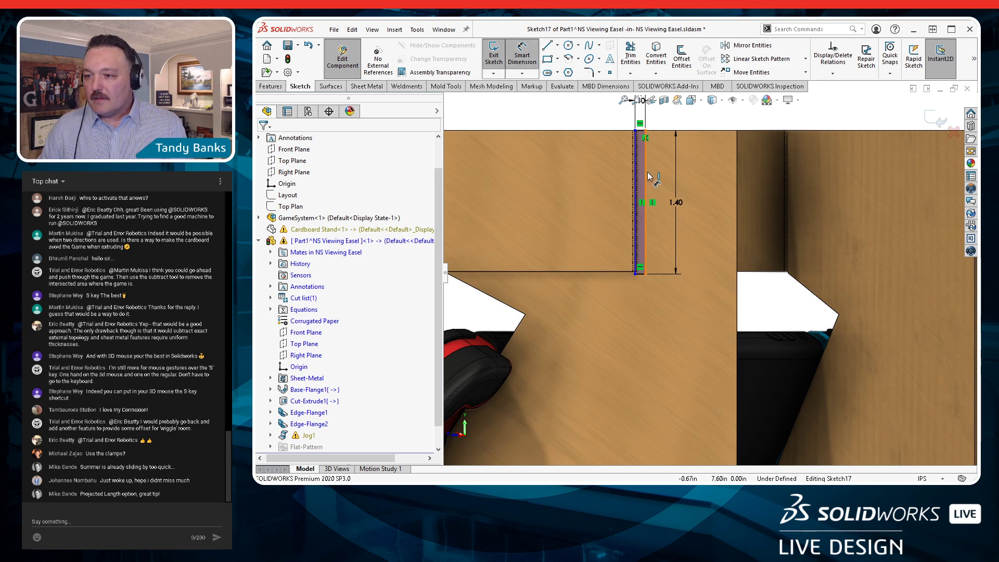
pyautogui.click(738, 165)
pyautogui.click(710, 122)
pyautogui.write('.')
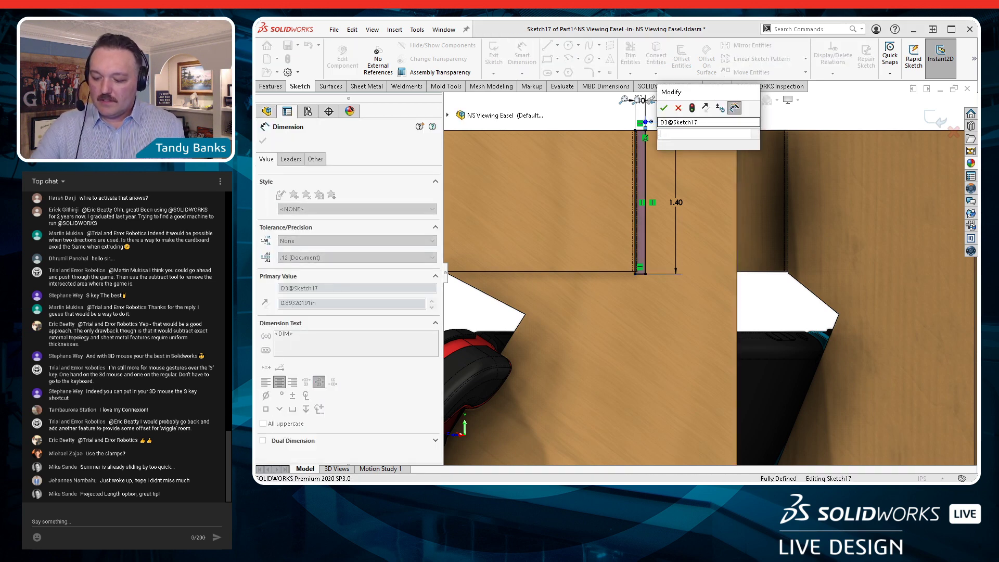
pyautogui.write('9')
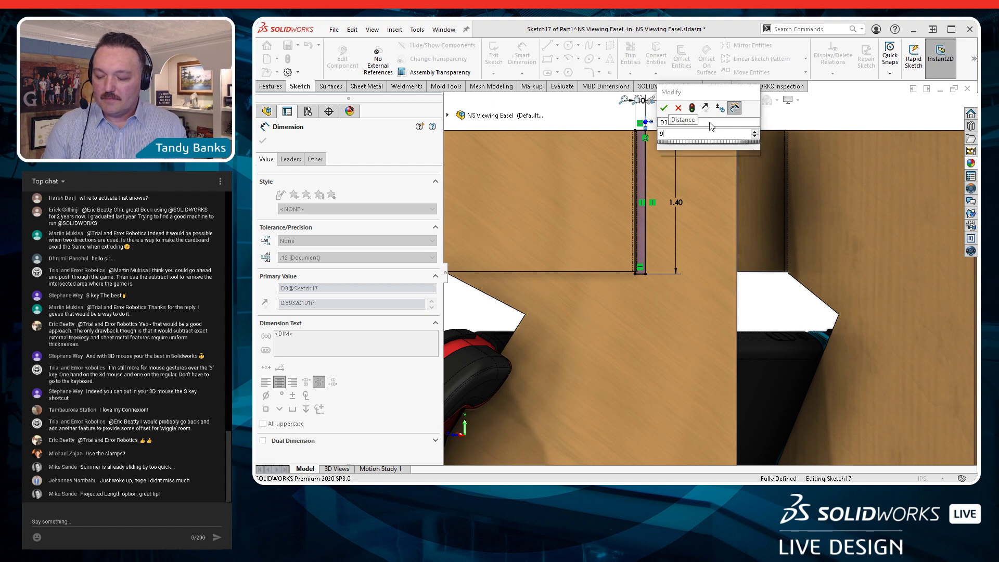
pyautogui.write('4')
pyautogui.press('Return')
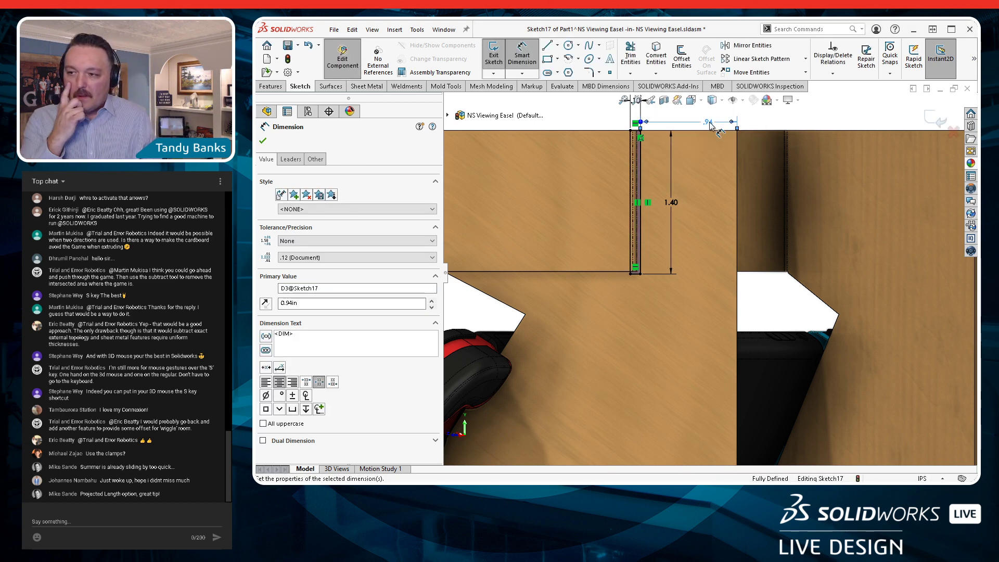
# Try to cut the narrow strip sketch at the jog as a blind normal cut linked to thickness
pyautogui.click(755, 117)
pyautogui.scroll(3, 731, 184)
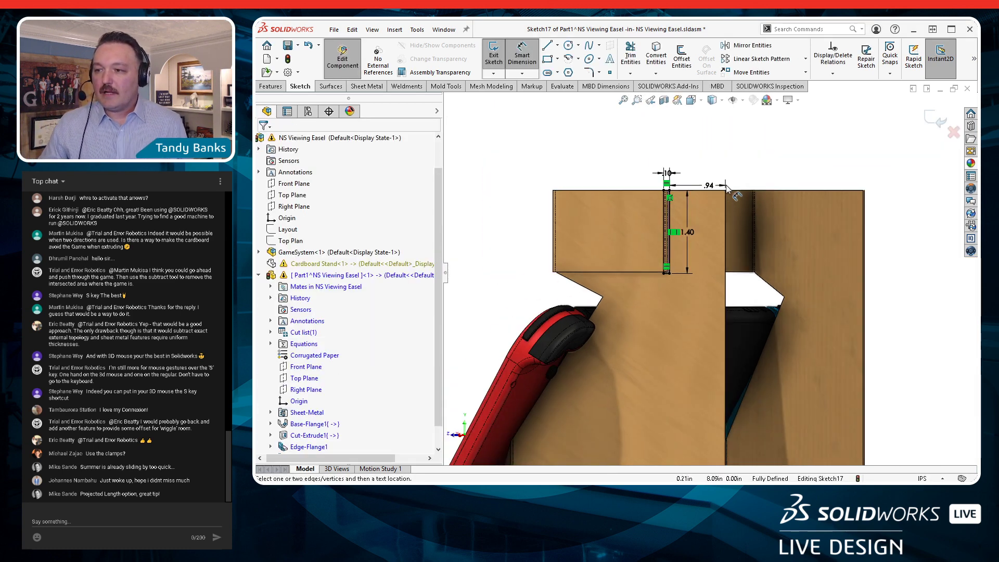
pyautogui.moveTo(682, 193); pyautogui.dragTo(658, 202, button='middle')
pyautogui.scroll(-8, 658, 200)
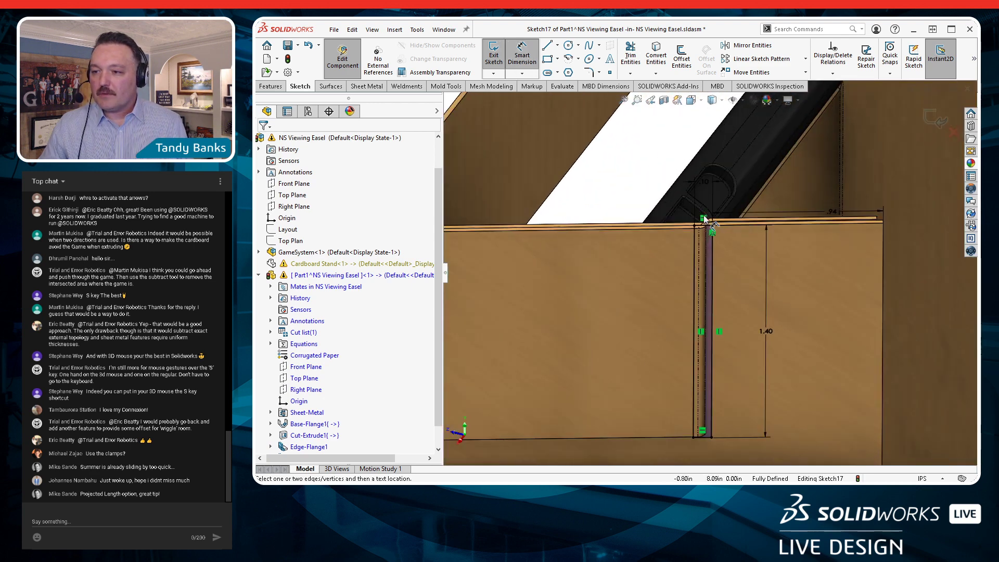
pyautogui.moveTo(709, 232); pyautogui.dragTo(725, 257, button='middle')
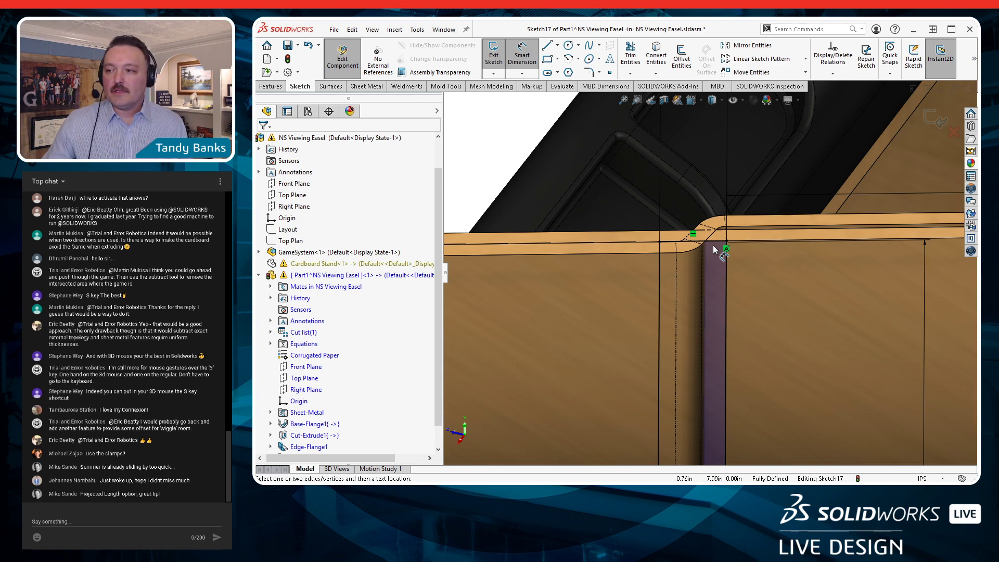
pyautogui.click(933, 120)
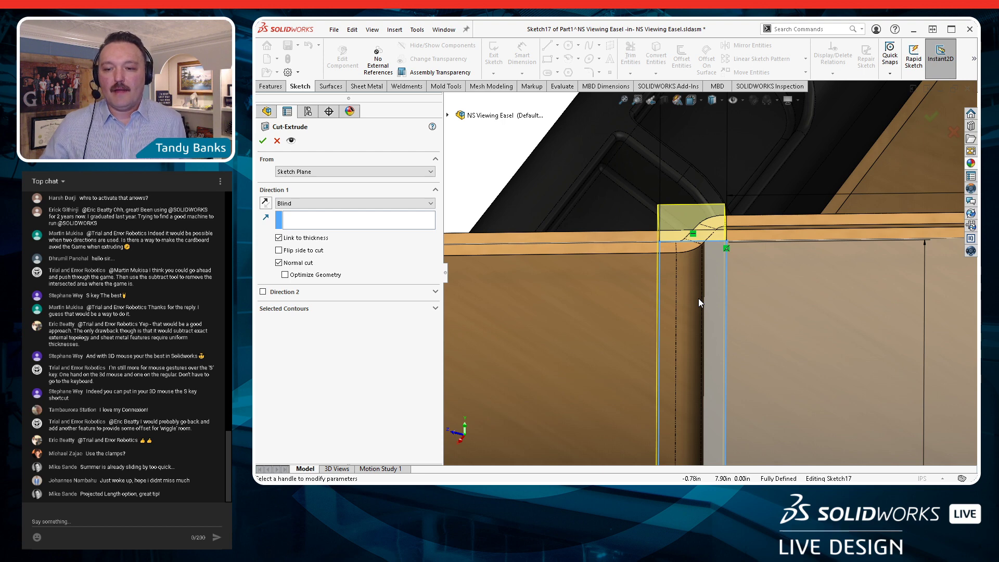
pyautogui.click(263, 141)
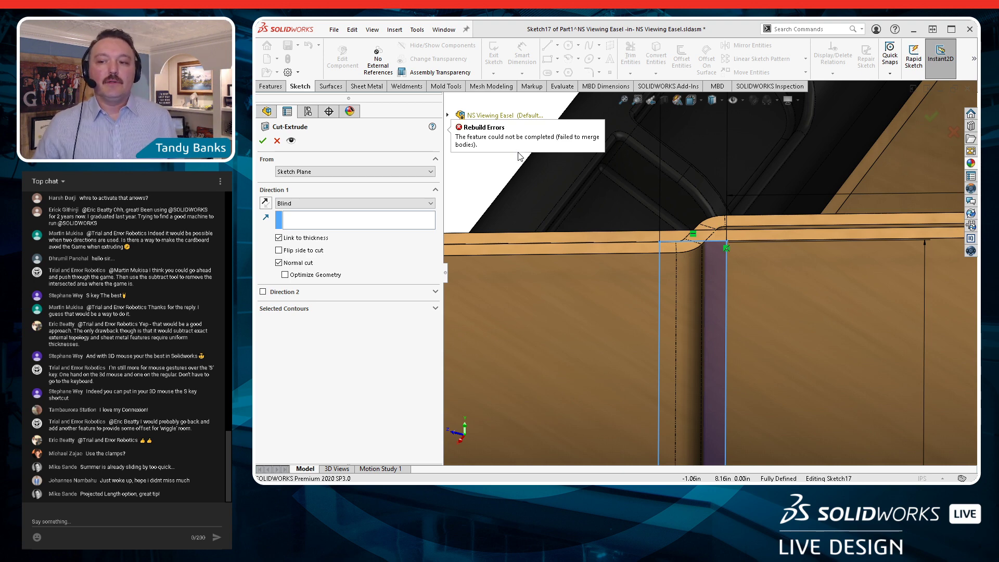
pyautogui.click(527, 197)
pyautogui.scroll(4, 527, 197)
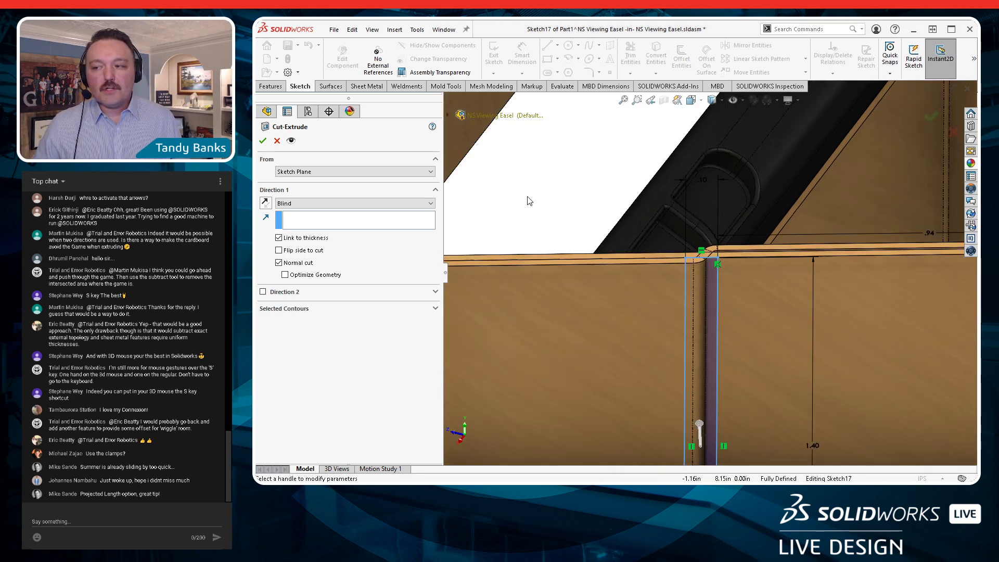
pyautogui.click(932, 117)
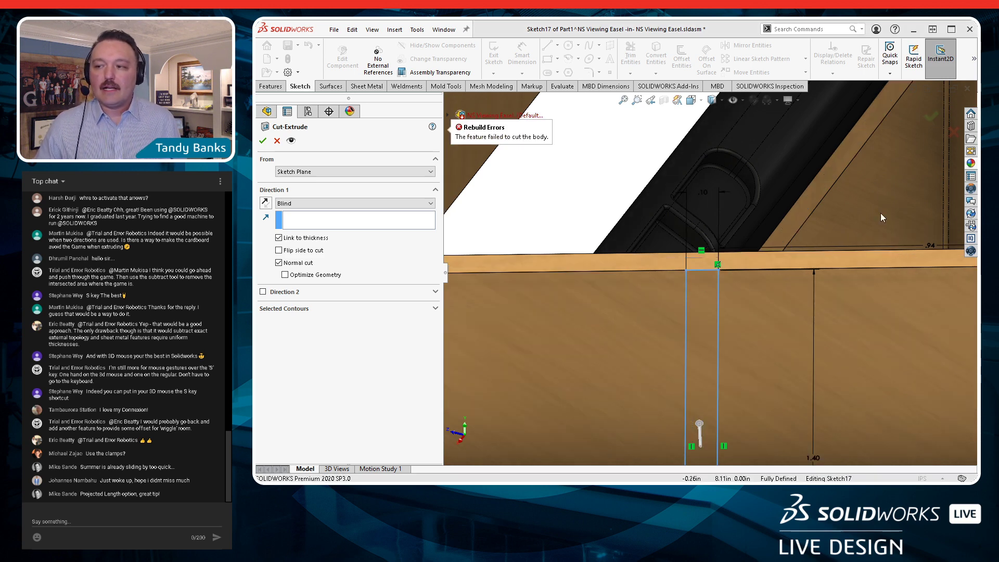
pyautogui.click(277, 141)
pyautogui.click(934, 119)
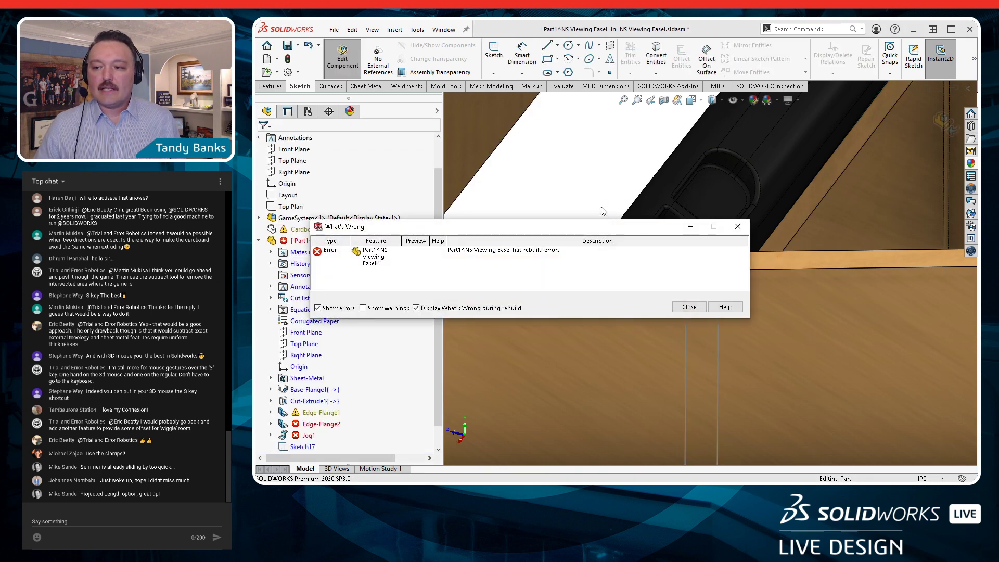
pyautogui.click(688, 306)
# Try to repair Jog1 by reselecting its fixed face on the side panel
pyautogui.scroll(6, 720, 379)
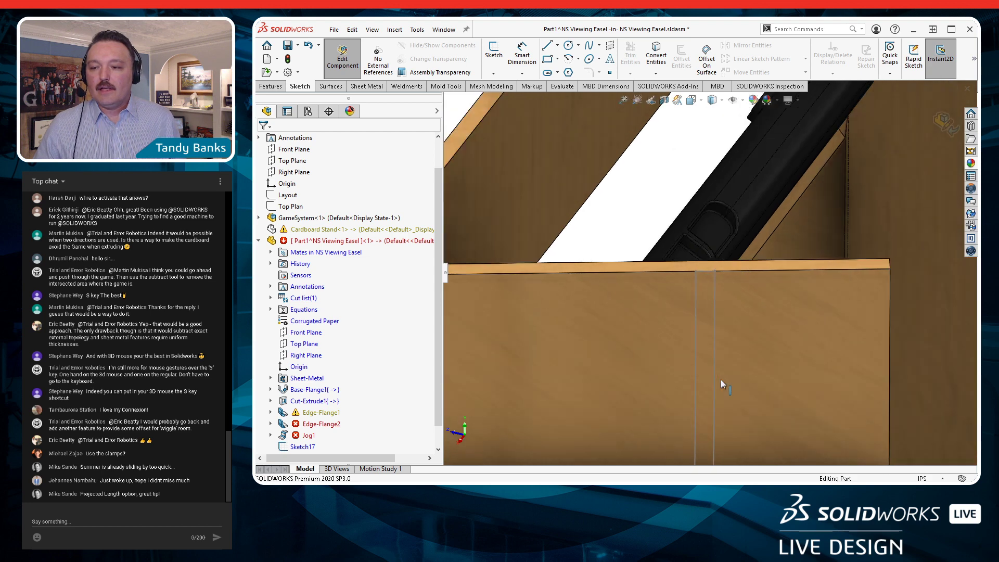
pyautogui.scroll(-2, 735, 386)
pyautogui.scroll(1, 736, 386)
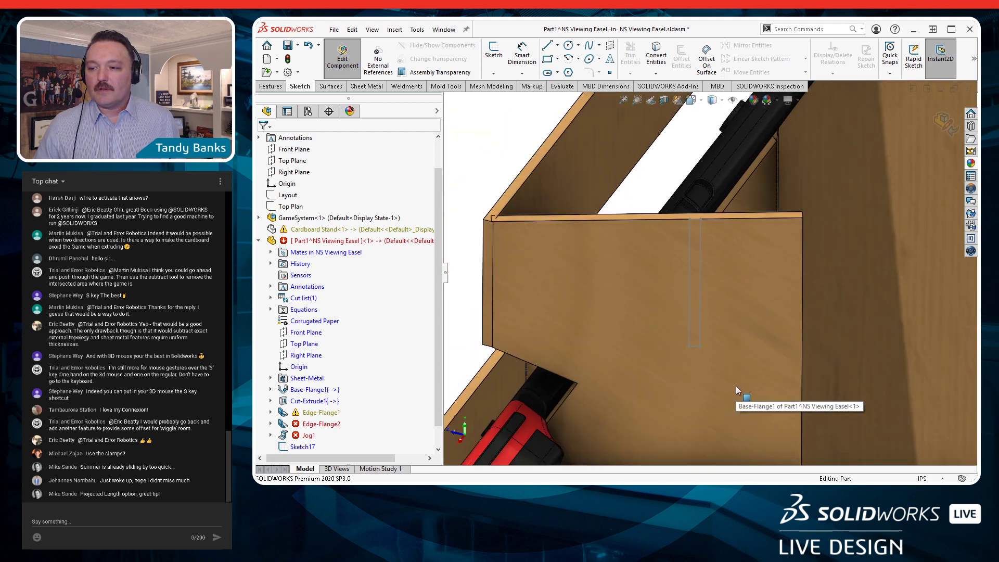
pyautogui.scroll(-1, 735, 386)
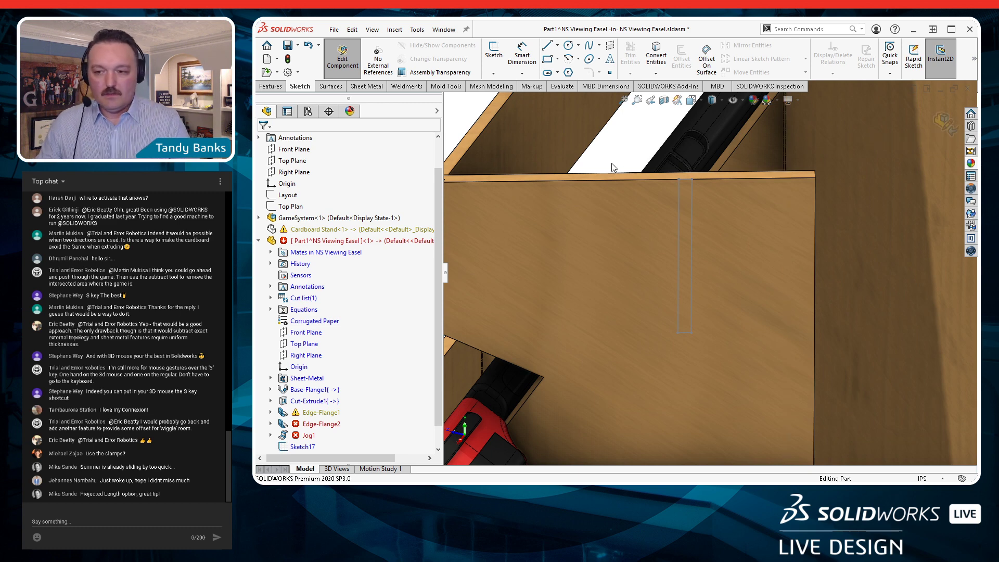
pyautogui.click(312, 434)
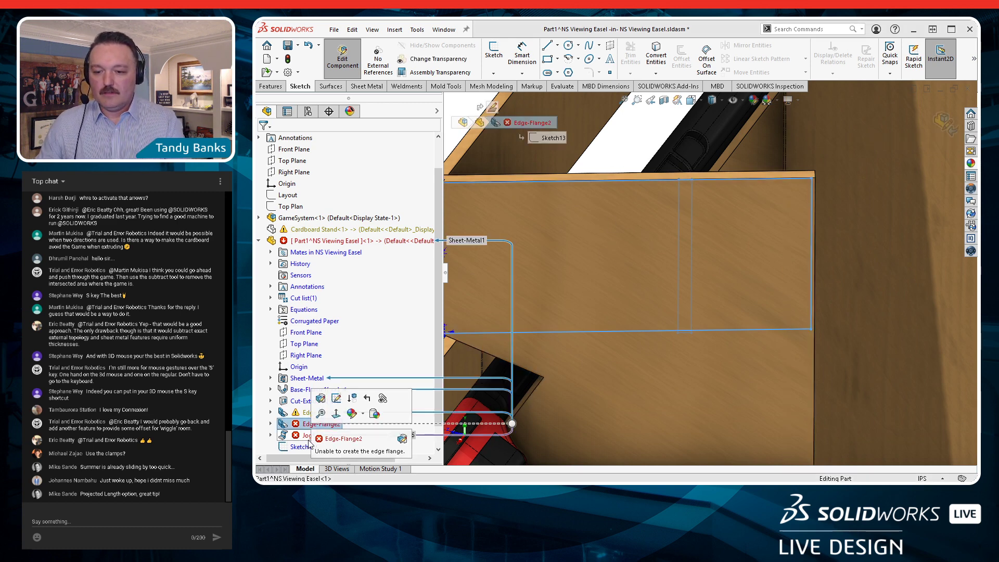
pyautogui.click(364, 422)
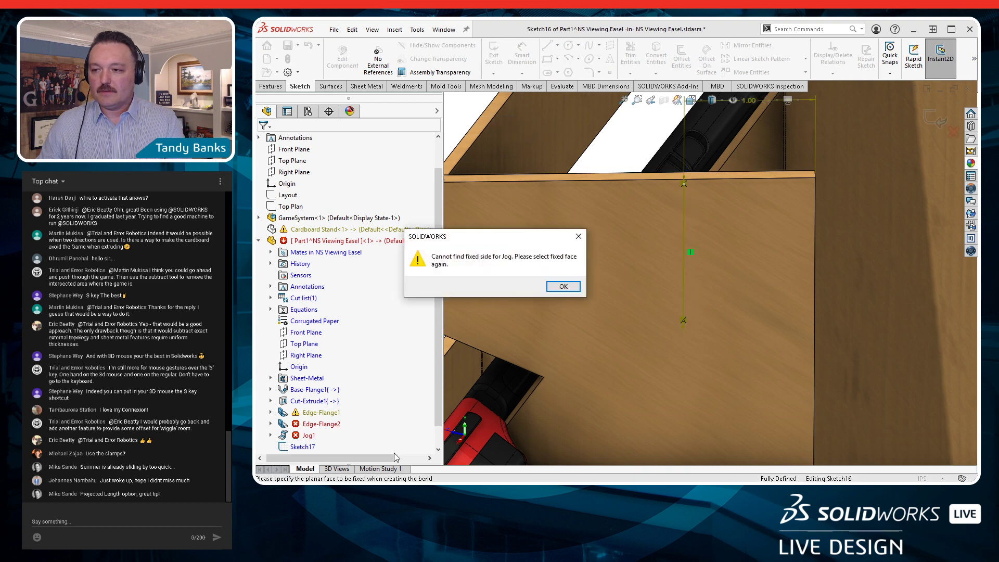
pyautogui.click(564, 287)
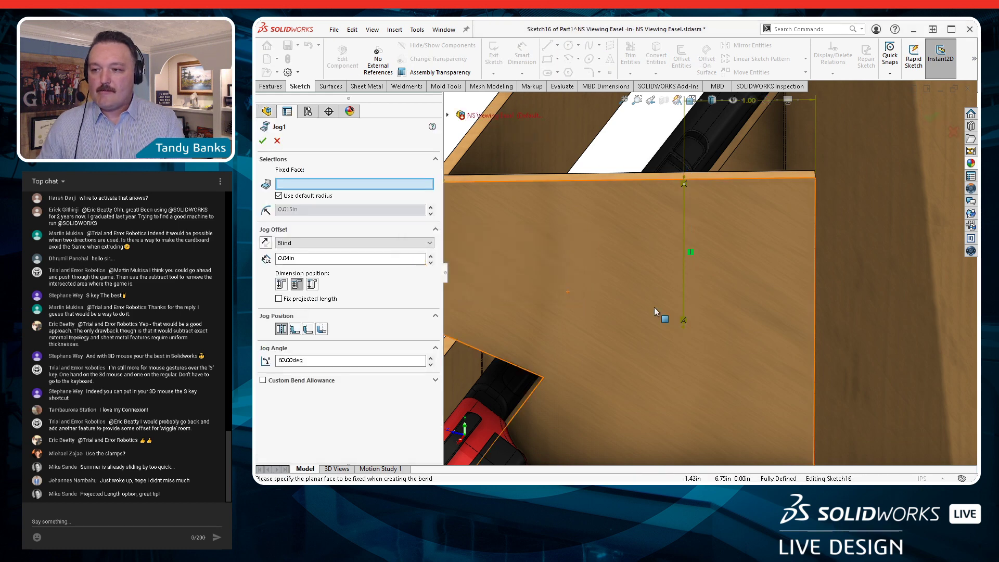
pyautogui.click(930, 119)
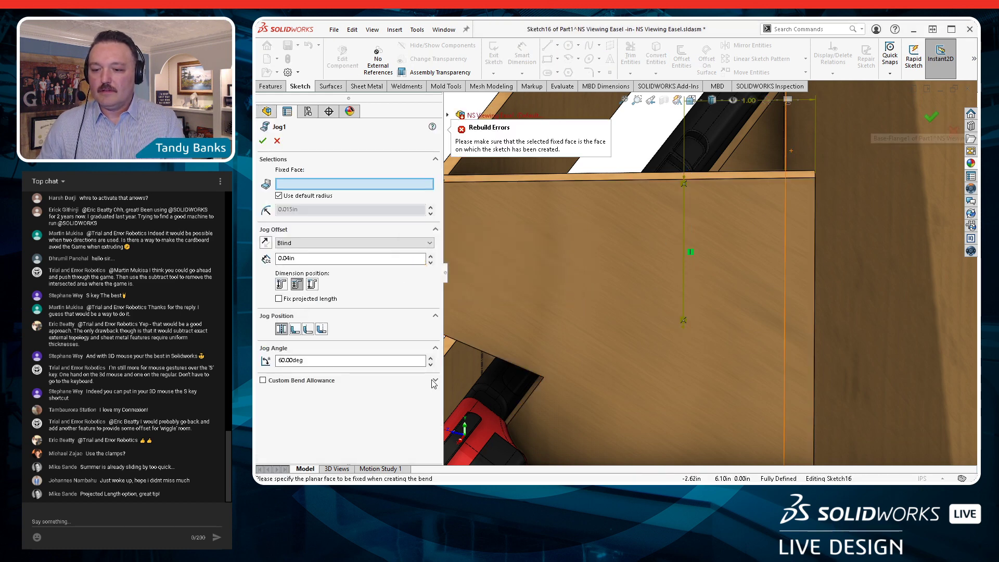
pyautogui.click(277, 141)
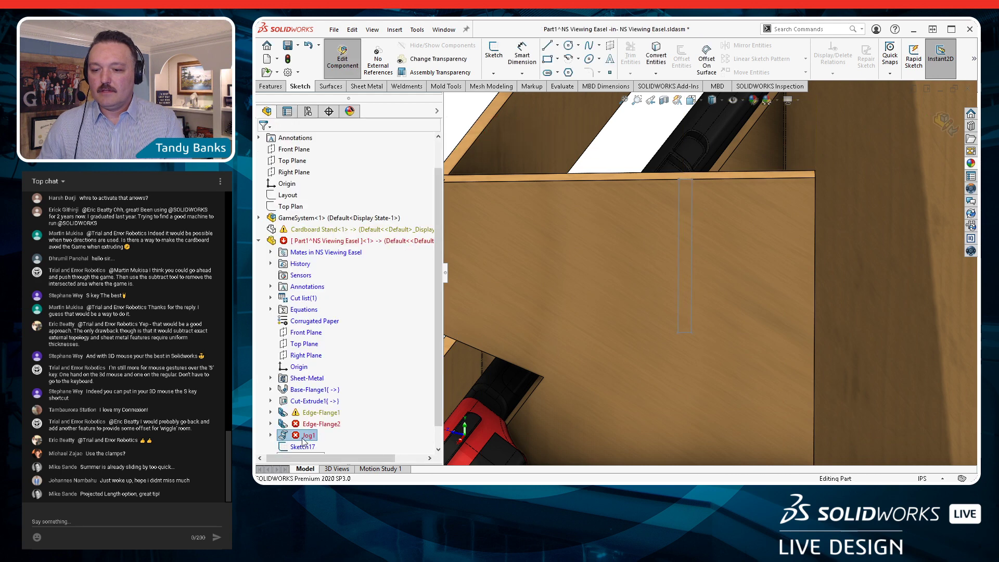
# Try to rebuild Edge-Flange2 with its existing parameters
pyautogui.click(309, 423)
pyautogui.click(317, 389)
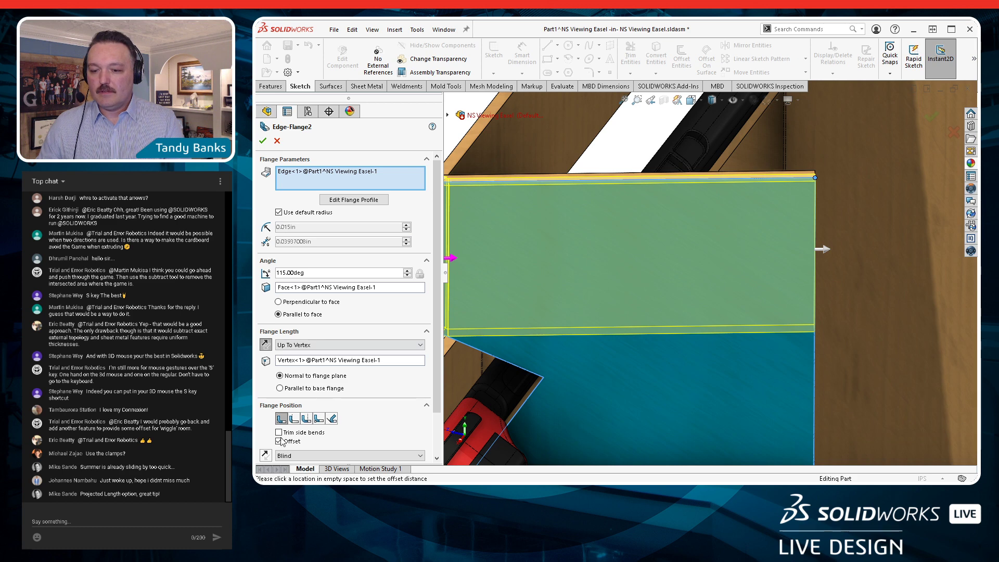
pyautogui.scroll(-3, 435, 400)
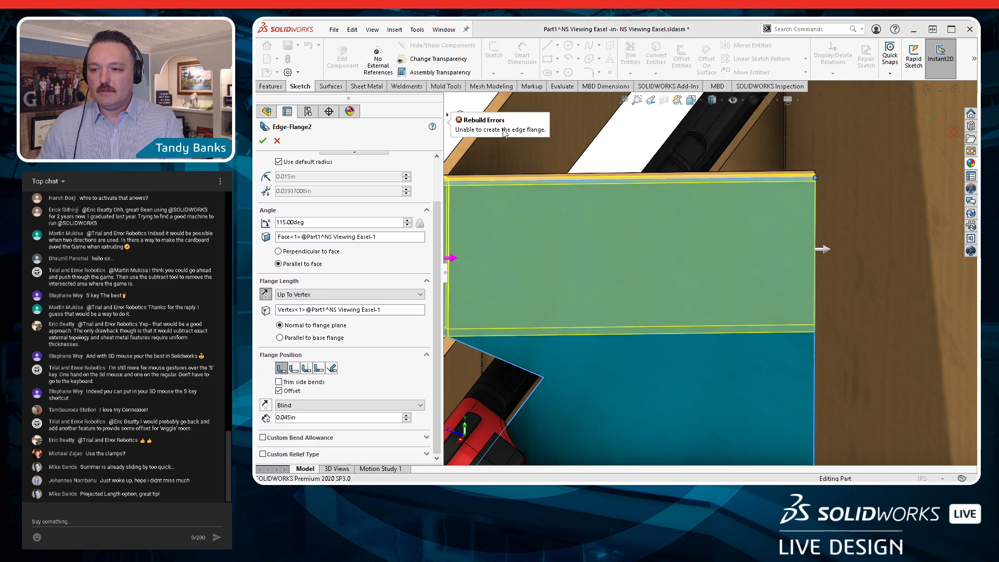
pyautogui.click(283, 143)
pyautogui.click(278, 142)
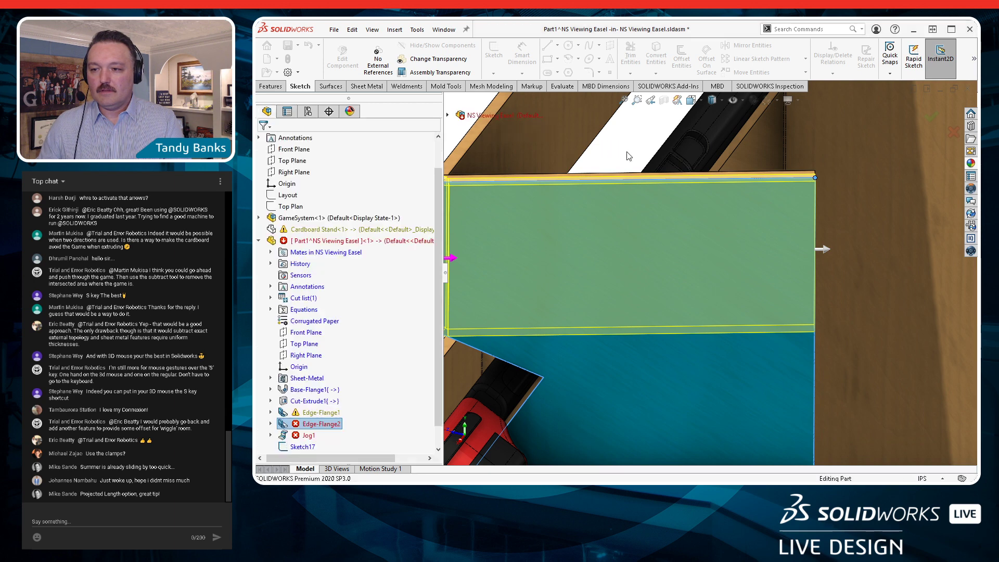
pyautogui.click(631, 163)
pyautogui.scroll(6, 669, 339)
pyautogui.scroll(-4, 727, 338)
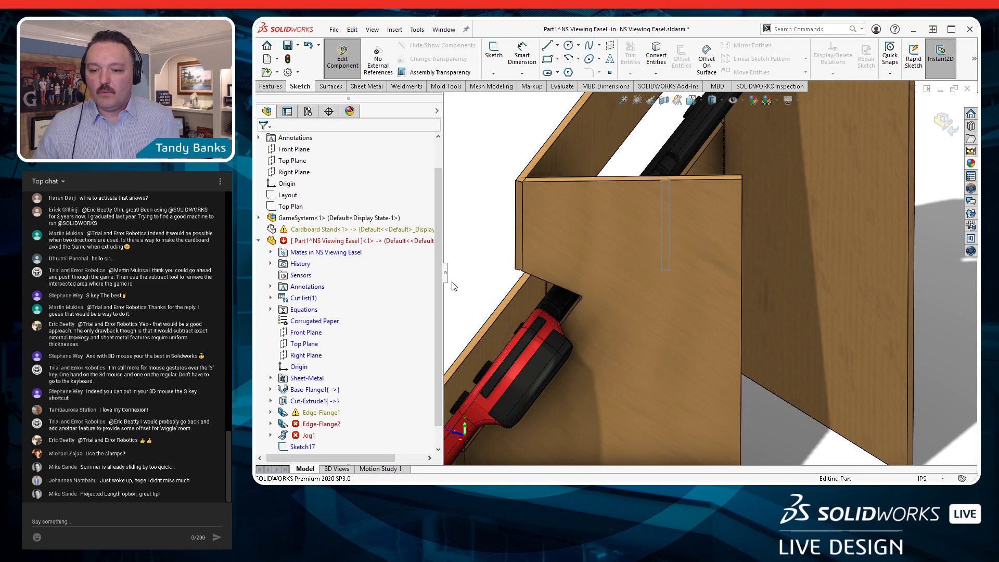
# Switch to the Cardboard Stand part and roll its history back to just after Jog1
pyautogui.click(359, 230)
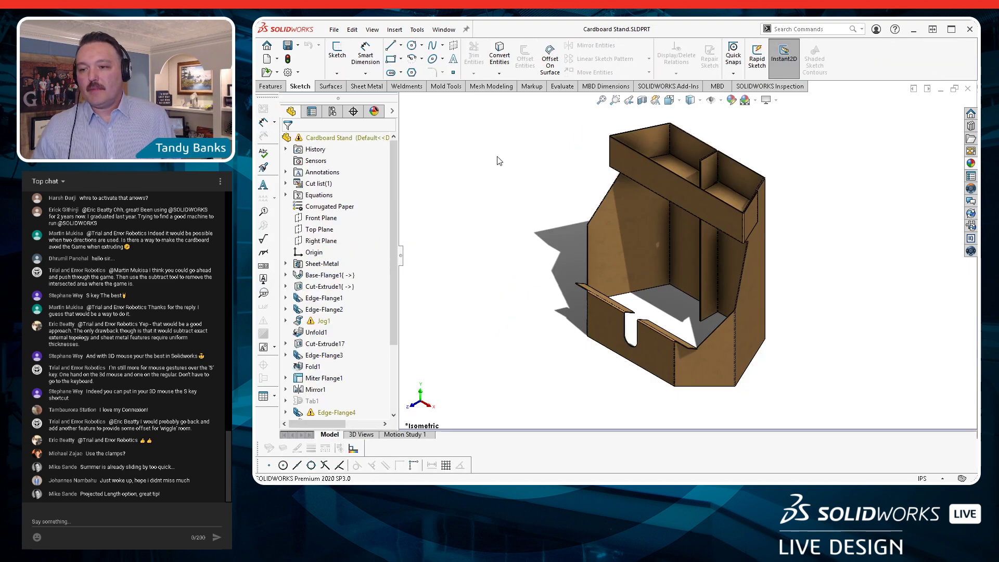
pyautogui.moveTo(393, 335); pyautogui.dragTo(393, 395)
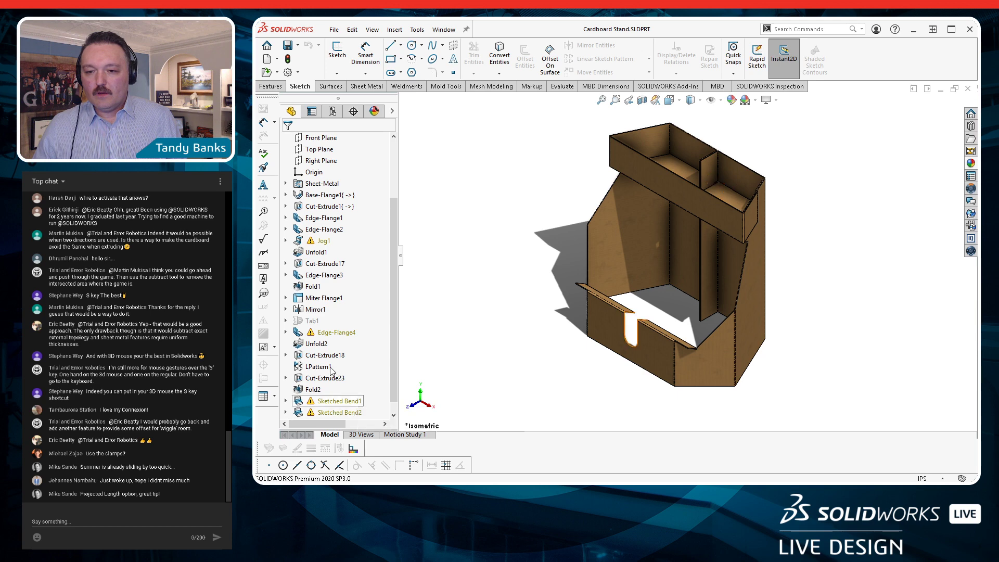
pyautogui.moveTo(393, 399); pyautogui.dragTo(369, 231)
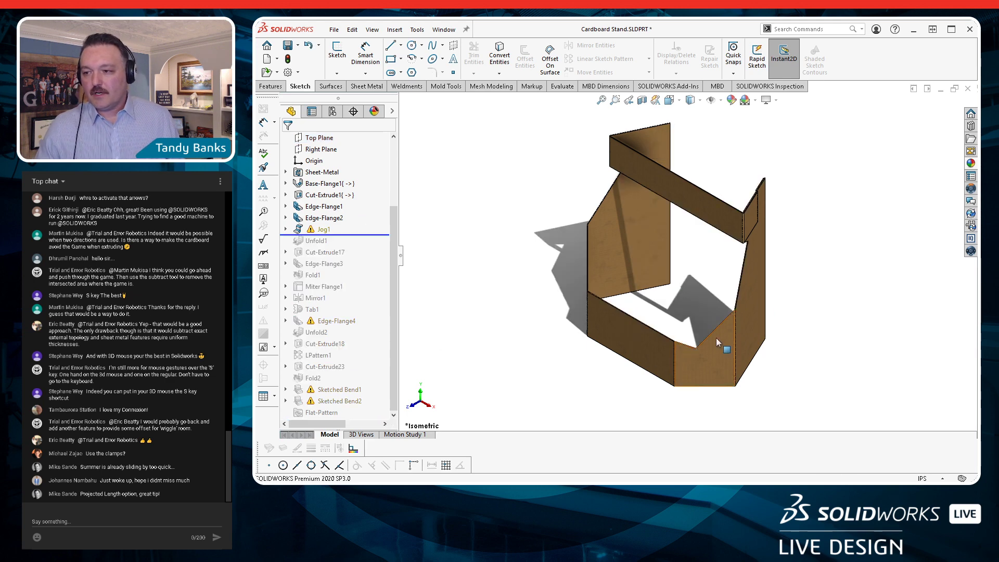
# Unfold JogBend1 and JogBend2, keeping the adjacent flange face fixed
pyautogui.moveTo(857, 239); pyautogui.dragTo(830, 203, button='middle')
pyautogui.scroll(-9, 752, 213)
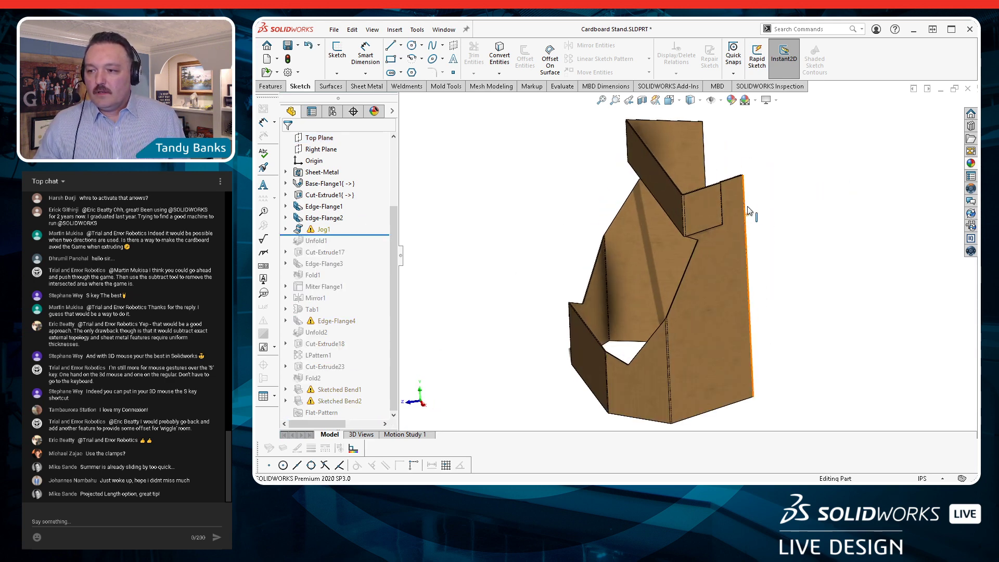
pyautogui.scroll(-3, 666, 193)
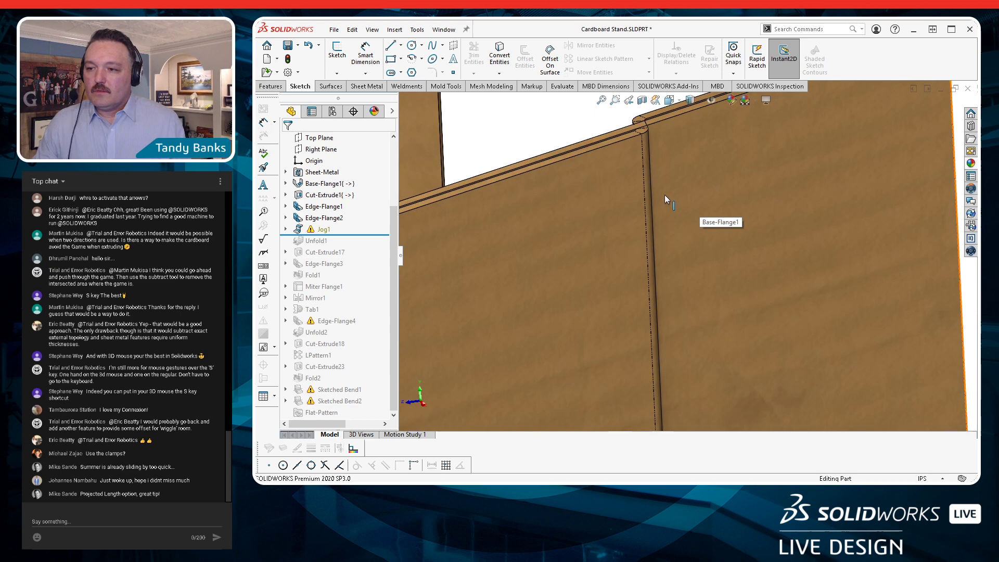
pyautogui.click(655, 152)
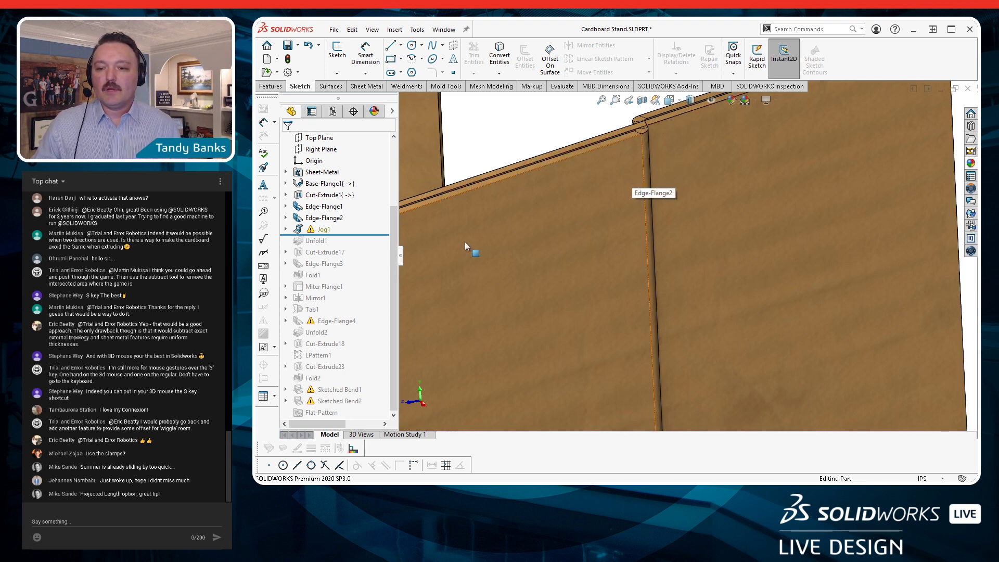
pyautogui.click(368, 87)
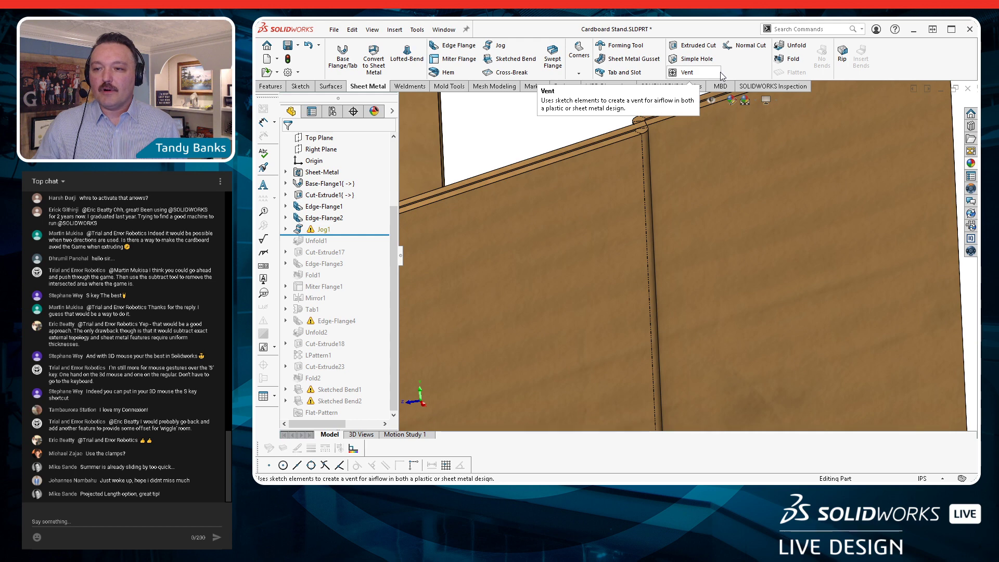
pyautogui.click(808, 49)
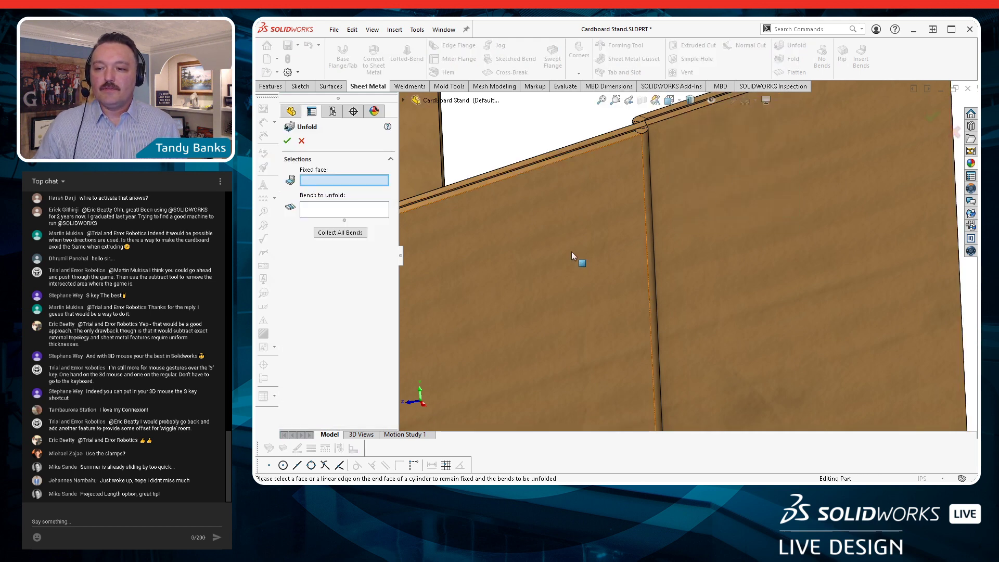
pyautogui.click(547, 259)
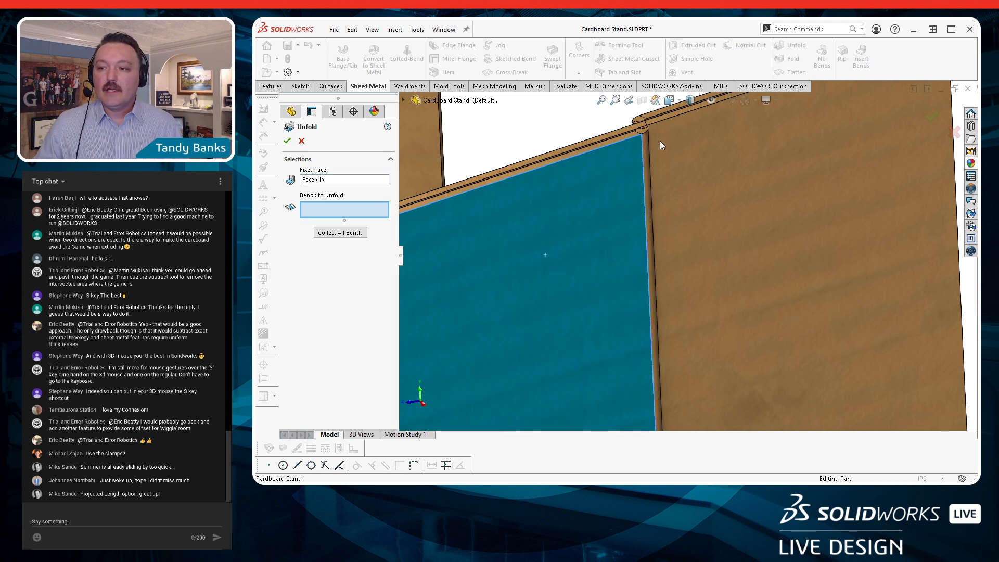
pyautogui.click(644, 138)
pyautogui.click(639, 121)
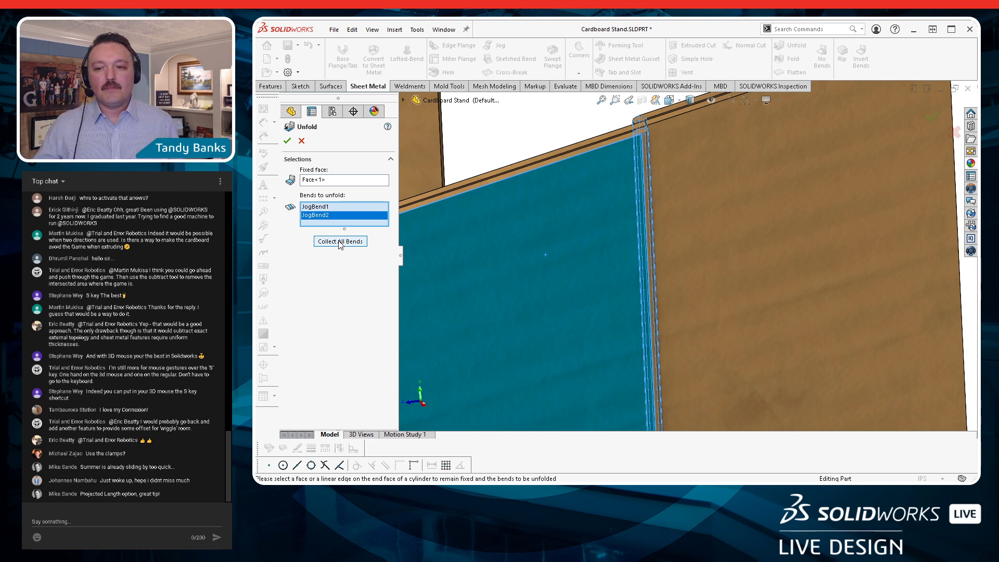
pyautogui.click(286, 140)
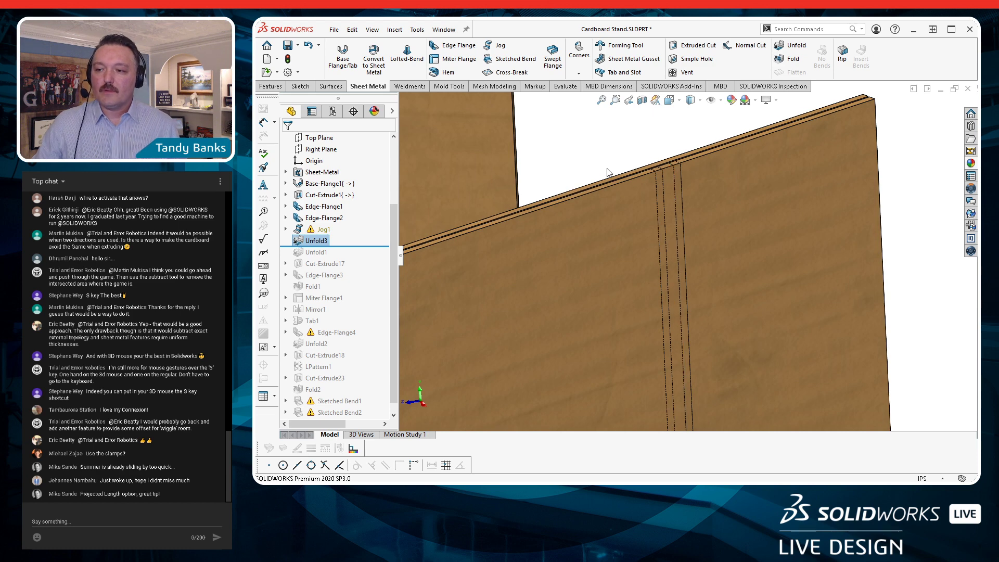
# Suppress the new unfold feature, then roll the history forward past Cut-Extrude17 and expand it to its sketch
pyautogui.moveTo(625, 159); pyautogui.dragTo(623, 211, button='middle')
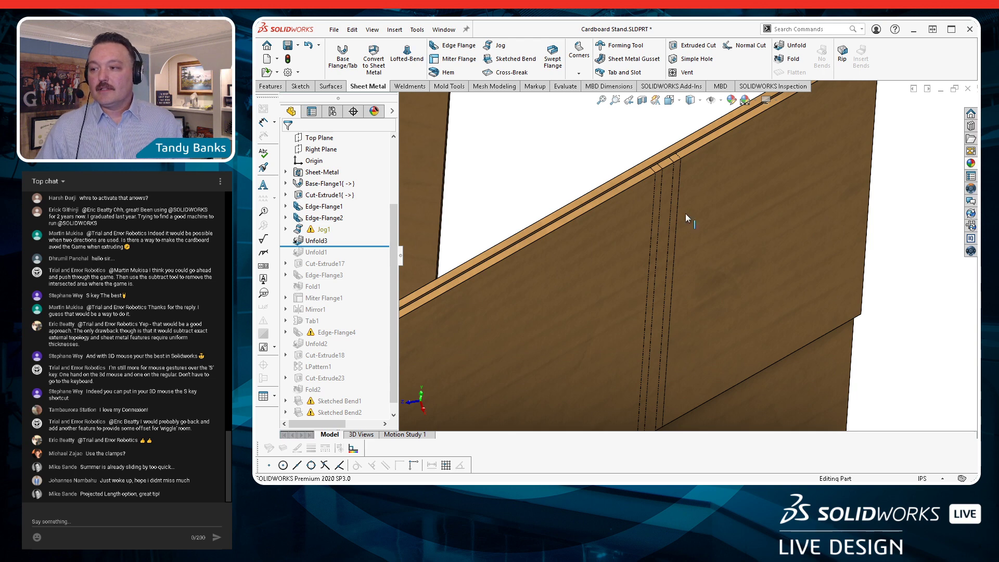
pyautogui.scroll(3, 601, 242)
pyautogui.click(319, 241)
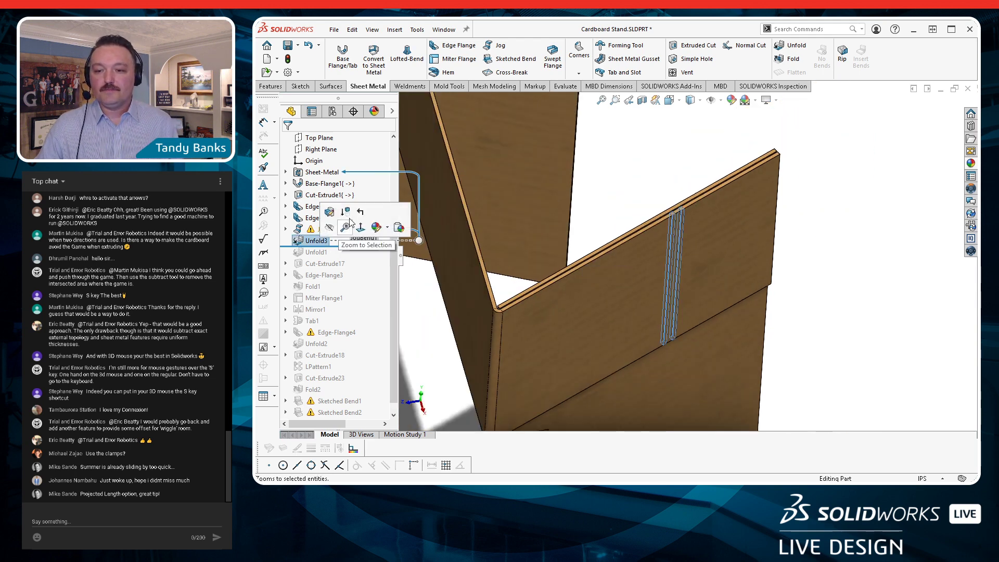
pyautogui.click(359, 211)
pyautogui.moveTo(362, 252); pyautogui.dragTo(353, 268)
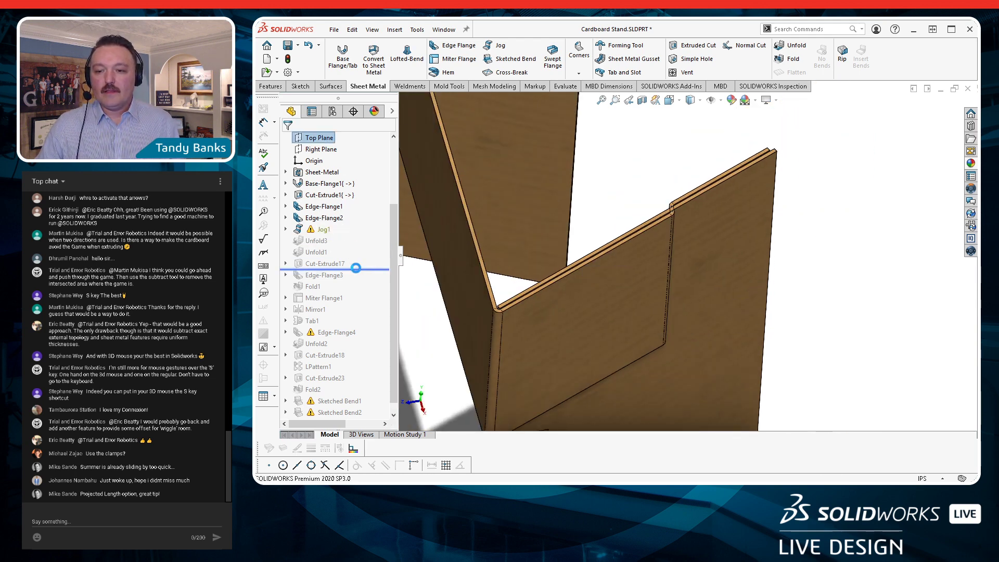
pyautogui.click(286, 264)
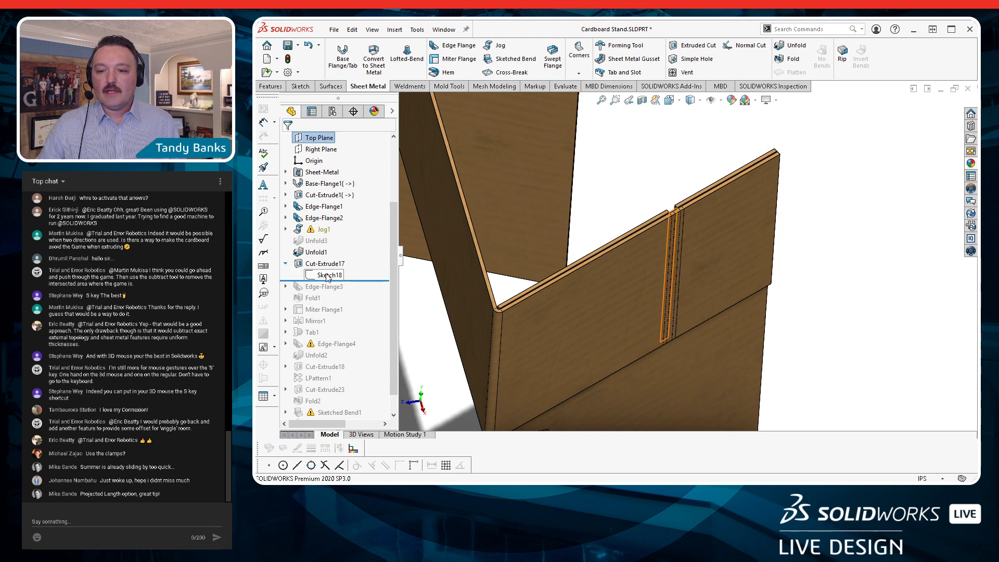
# Edit Cut-Extrude17 so that its cut depth is linked to the sheet thickness
pyautogui.click(330, 275)
pyautogui.scroll(-3, 687, 156)
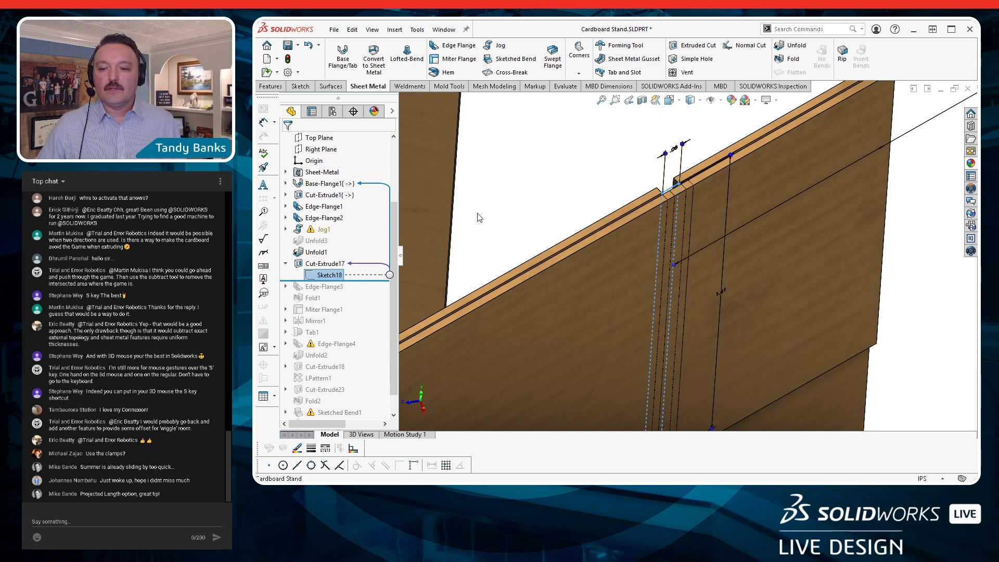
pyautogui.click(330, 274)
pyautogui.click(344, 236)
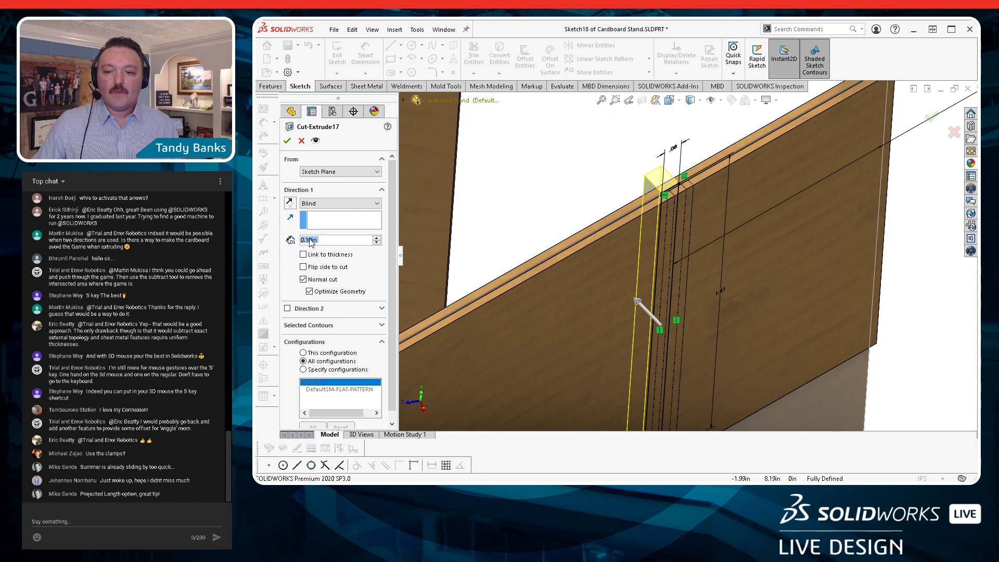
pyautogui.click(304, 255)
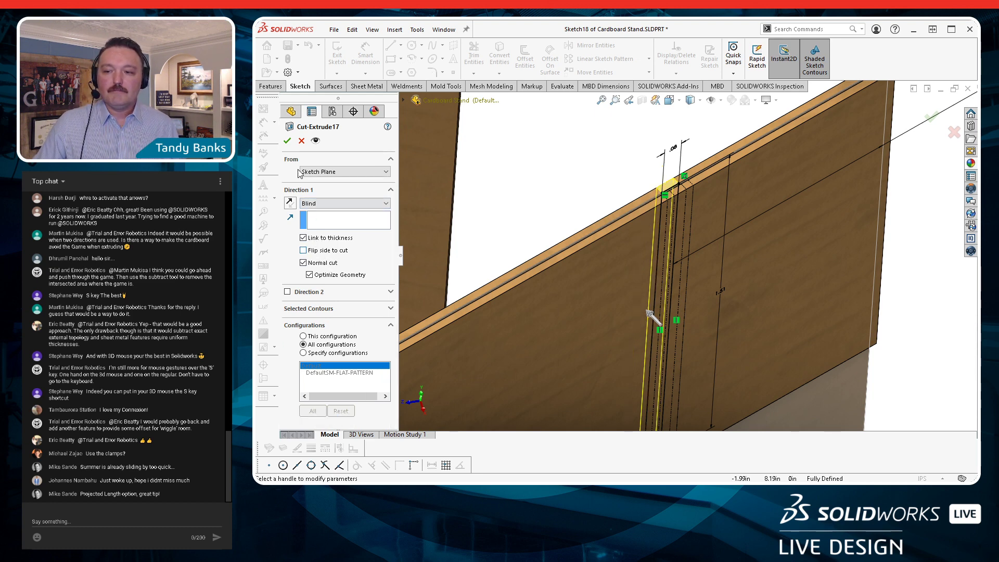
pyautogui.click(287, 140)
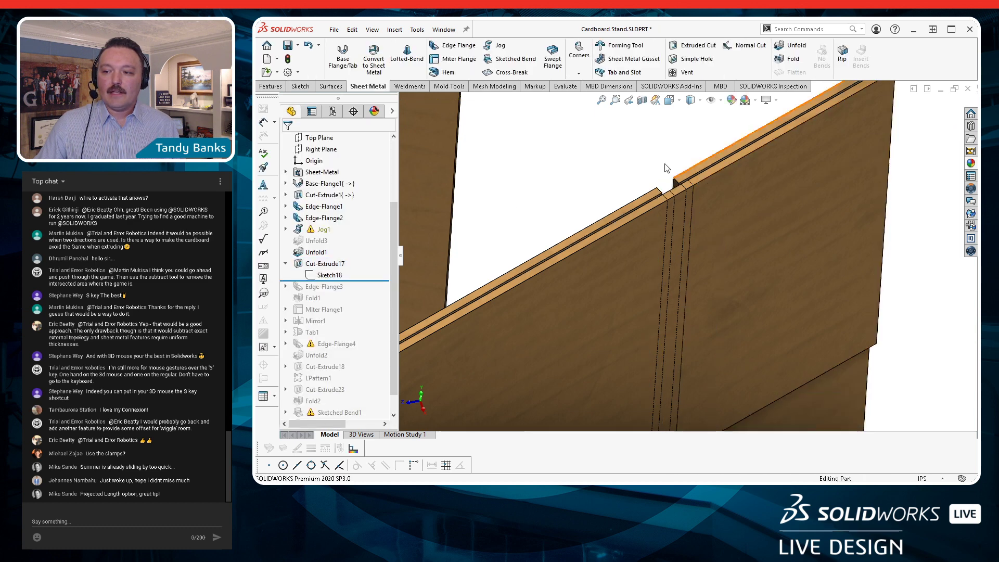
# Roll the history forward past Edge-Flange3 and expand that flange to its sketch and bend
pyautogui.scroll(2, 663, 368)
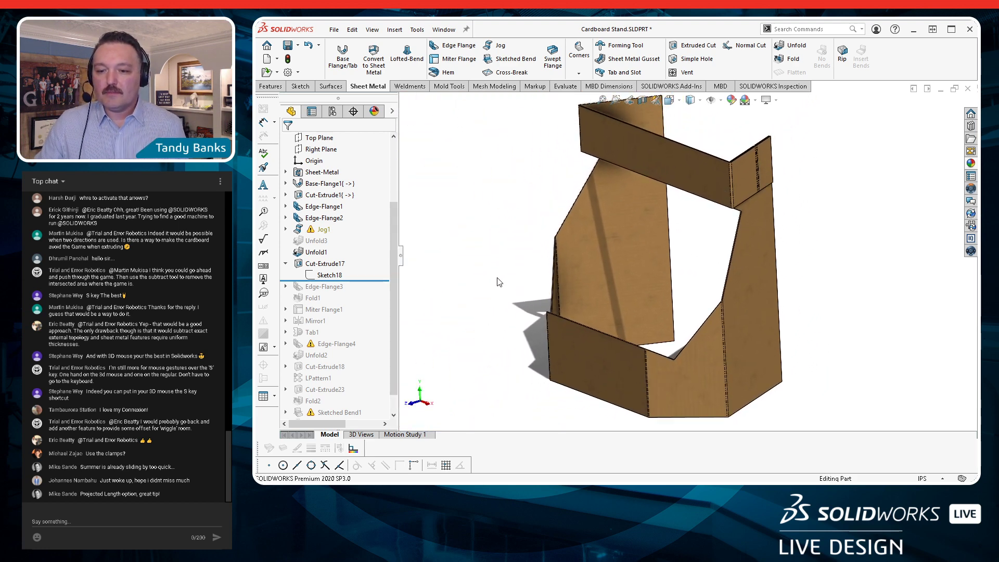
pyautogui.moveTo(358, 280); pyautogui.dragTo(364, 293)
pyautogui.click(324, 286)
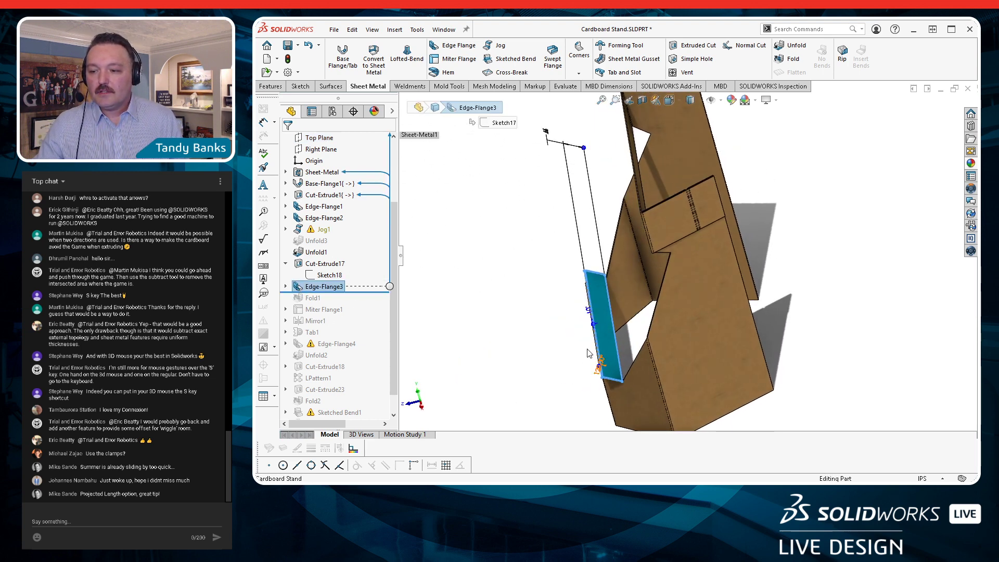
pyautogui.click(286, 286)
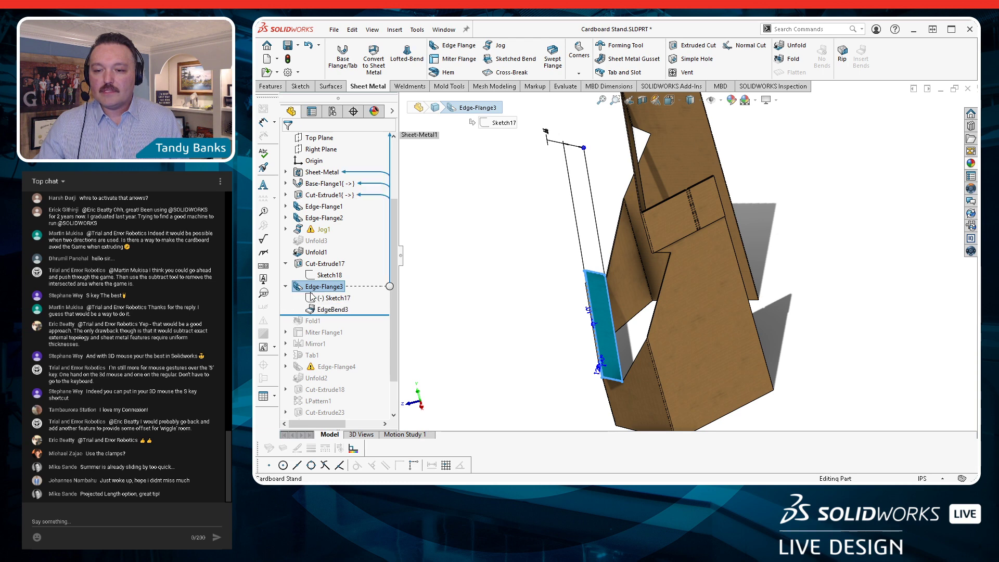
# Open Edge-Flange3 for editing, review its flange profile sketch, and finish the edit with the existing settings
pyautogui.click(327, 286)
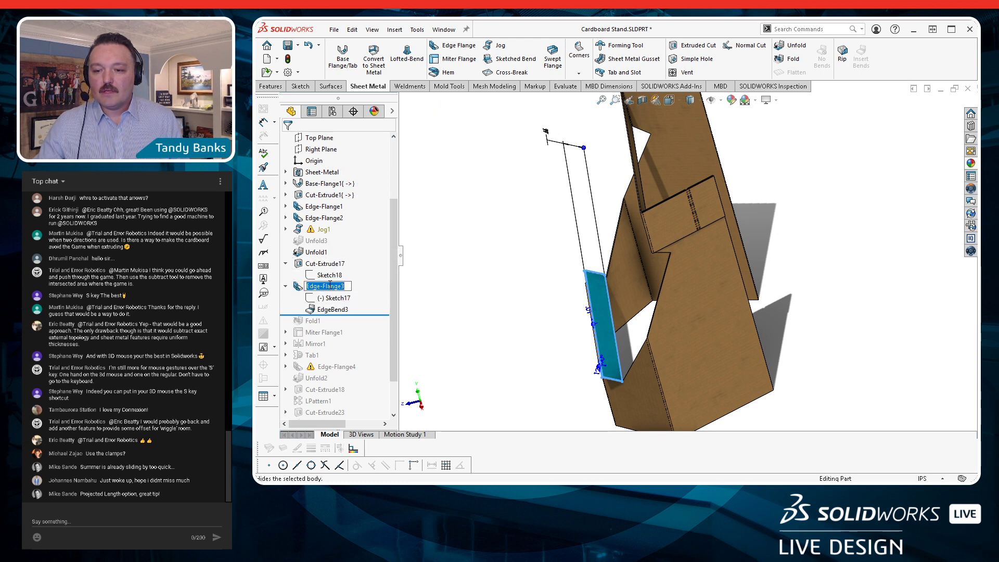
pyautogui.click(295, 290)
pyautogui.click(308, 258)
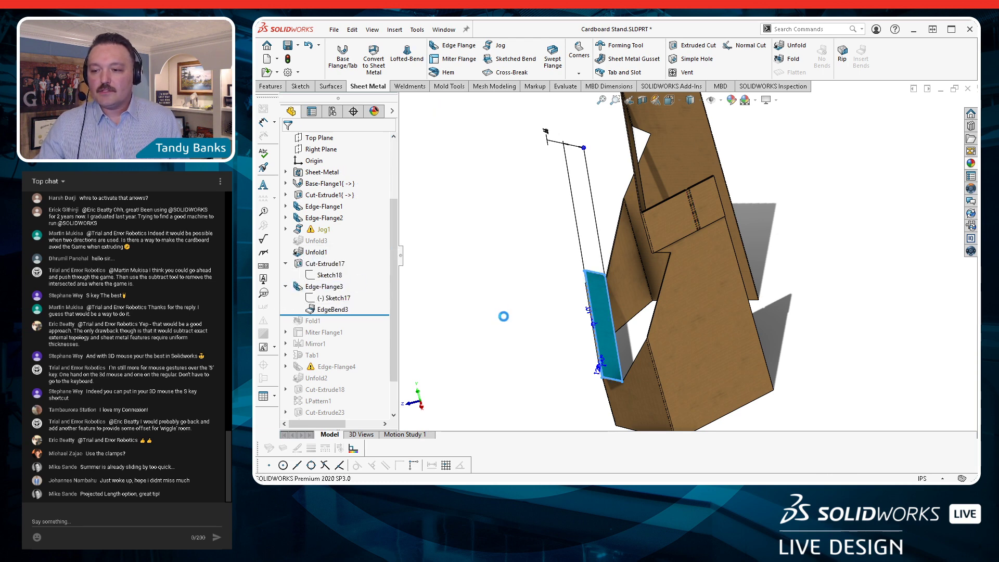
pyautogui.moveTo(593, 286); pyautogui.dragTo(642, 379, button='middle')
pyautogui.scroll(-5, 676, 370)
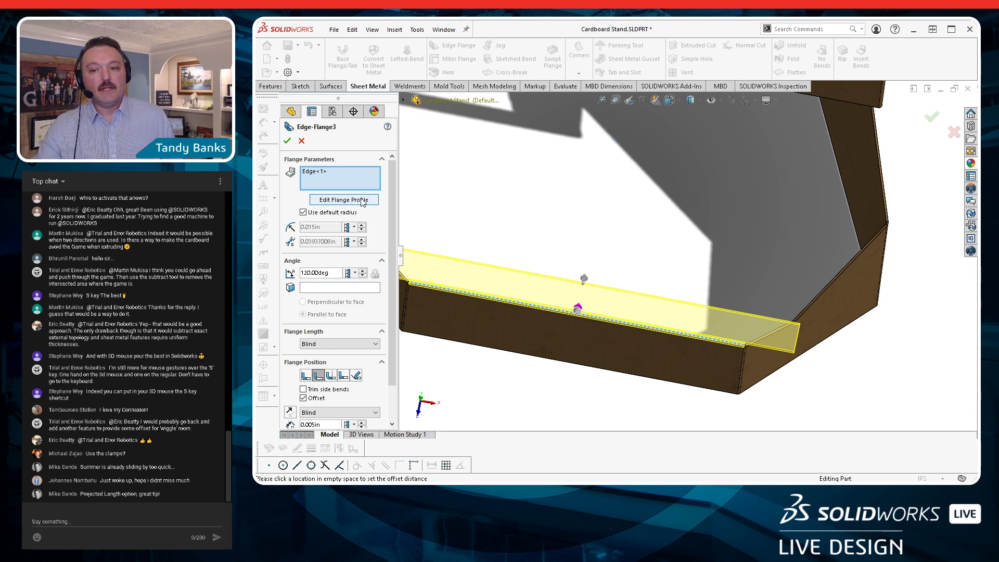
pyautogui.click(363, 200)
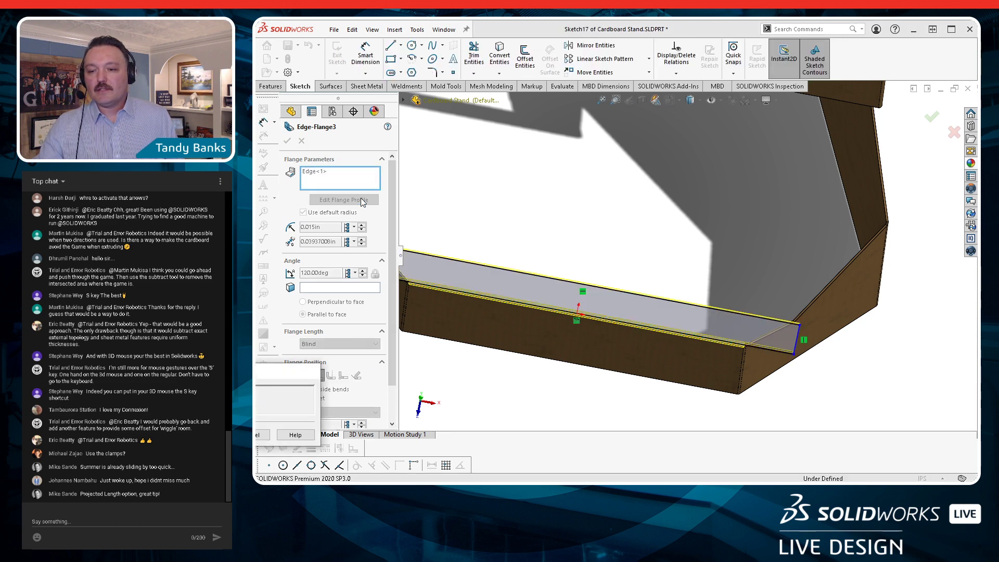
pyautogui.moveTo(269, 371); pyautogui.dragTo(377, 350)
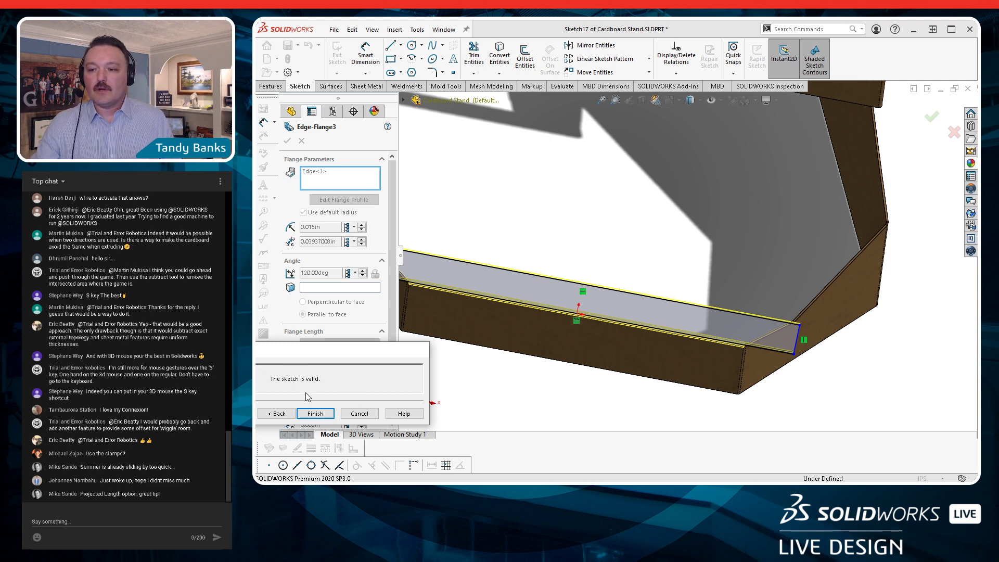
pyautogui.scroll(2, 642, 338)
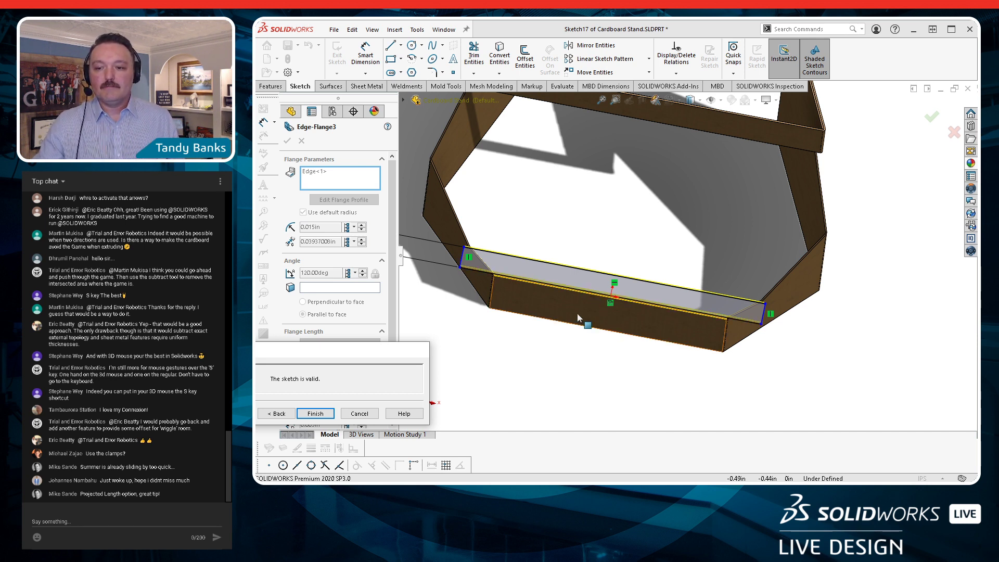
pyautogui.click(320, 413)
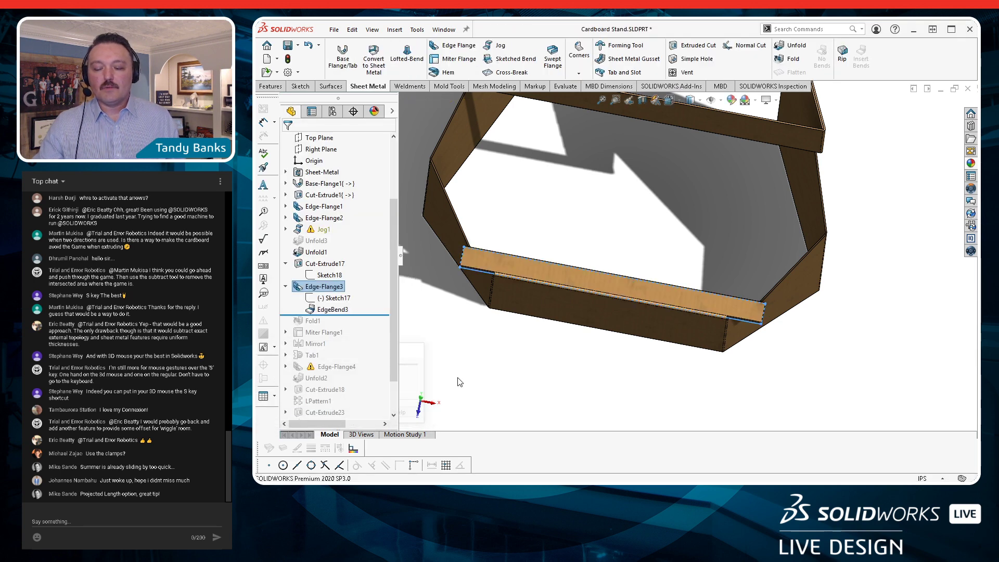
# Roll the history forward to the end of the part, view its flat pattern, and return it to the folded state
pyautogui.click(484, 382)
pyautogui.moveTo(583, 374); pyautogui.dragTo(620, 320, button='middle')
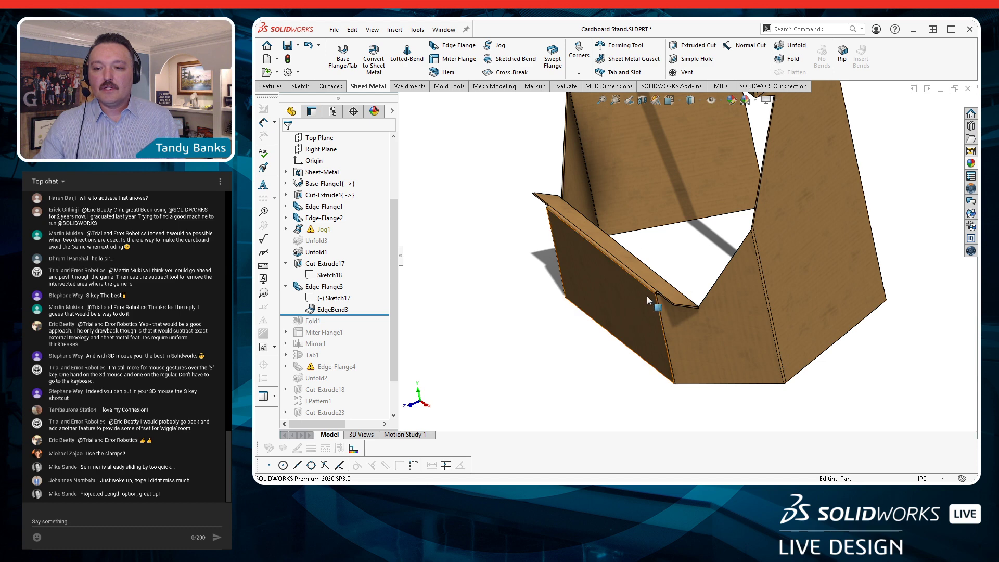
pyautogui.scroll(4, 669, 308)
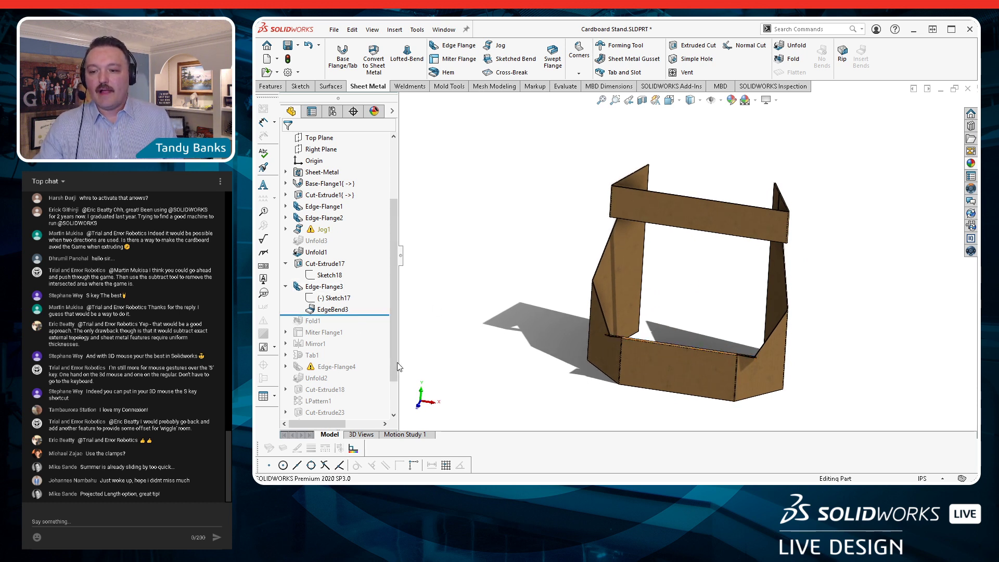
pyautogui.moveTo(395, 360); pyautogui.dragTo(395, 395)
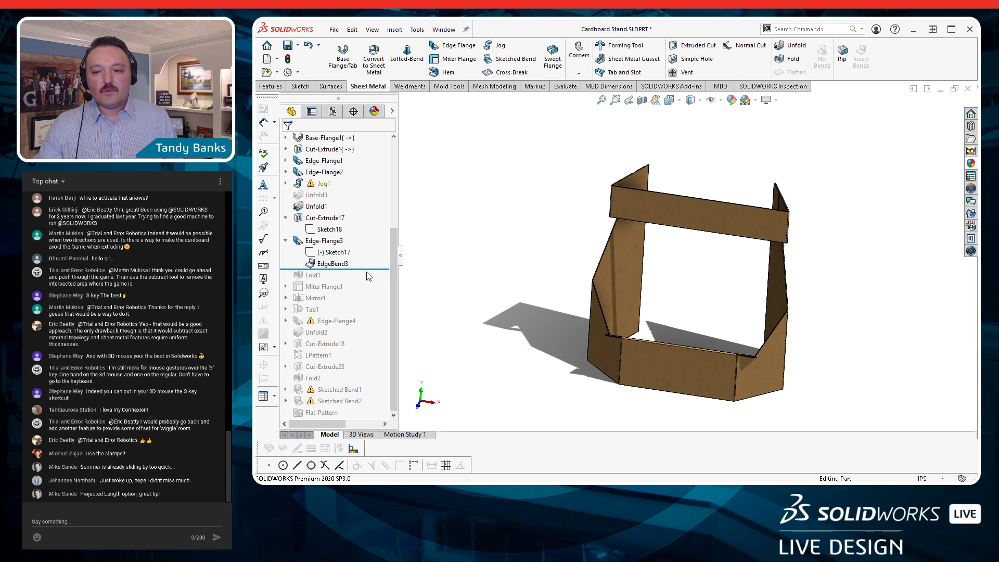
pyautogui.moveTo(371, 270); pyautogui.dragTo(367, 416)
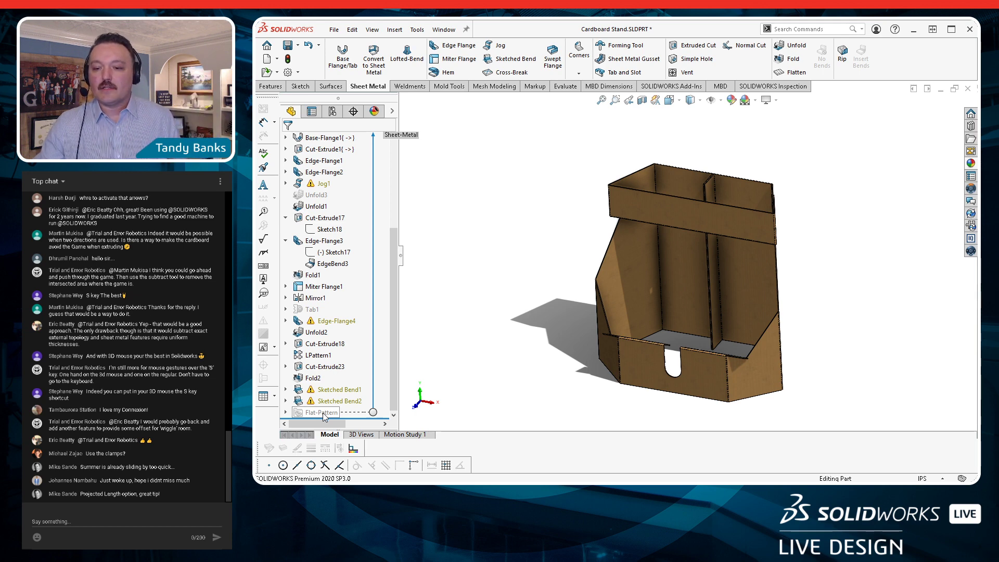
pyautogui.click(792, 73)
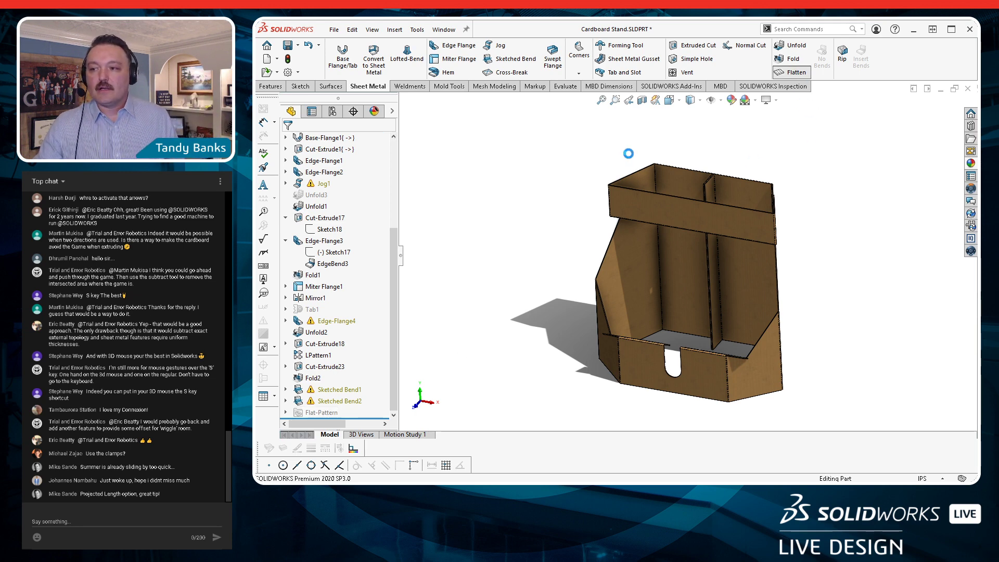
pyautogui.moveTo(735, 248); pyautogui.dragTo(756, 207, button='middle')
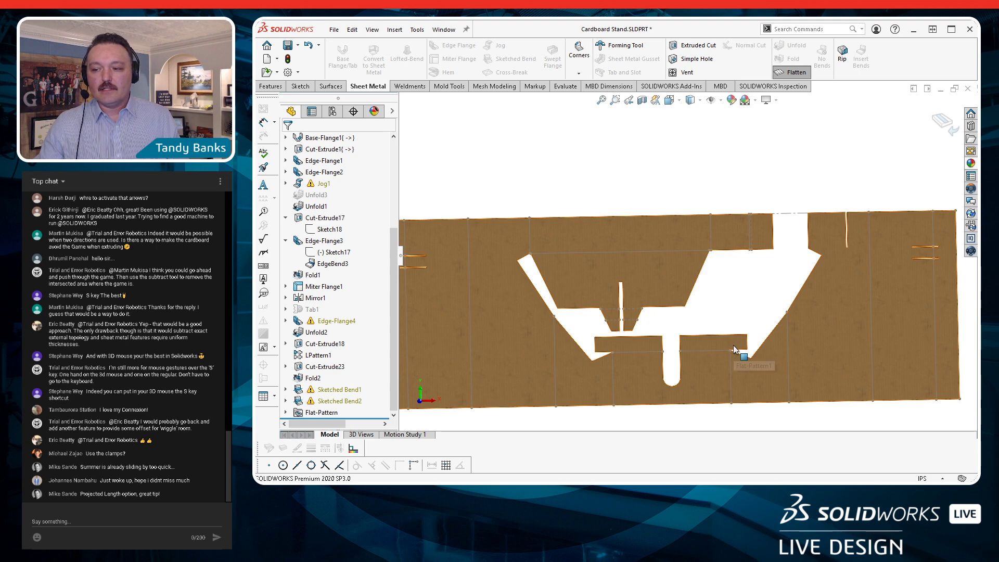
pyautogui.click(792, 77)
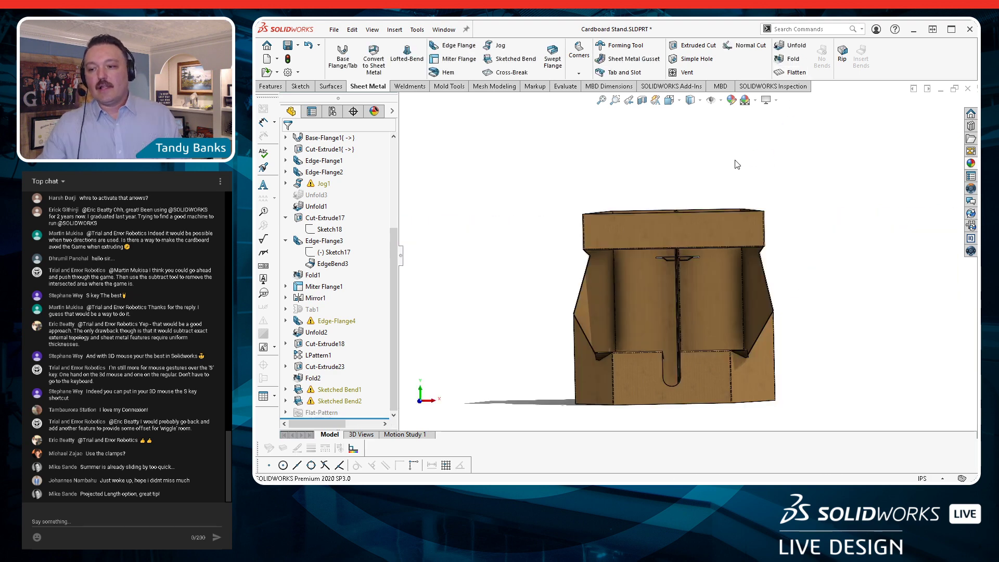
pyautogui.moveTo(858, 251); pyautogui.dragTo(828, 268, button='middle')
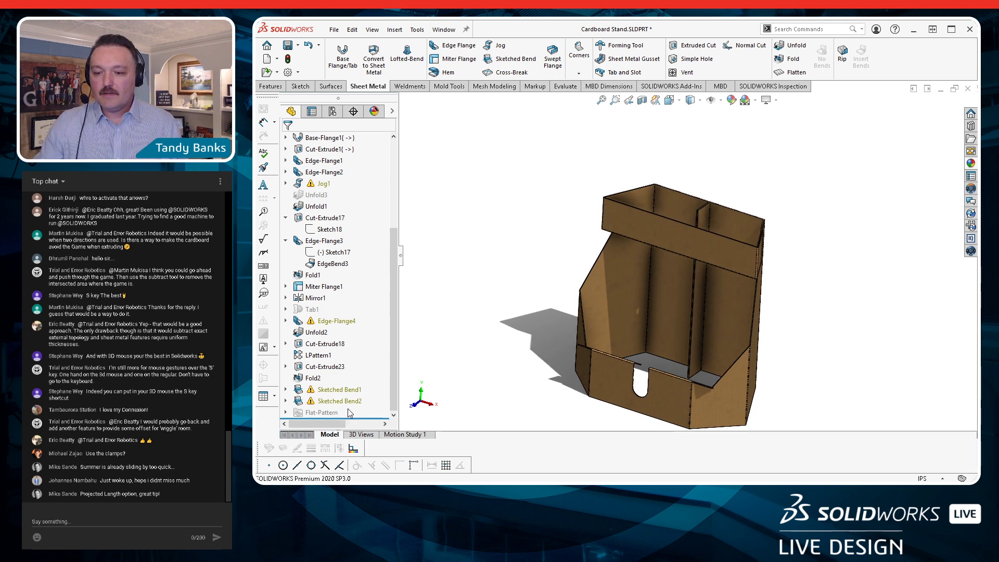
# Roll the history back to just after Fold1 and inspect the folded jog on the side flange
pyautogui.moveTo(359, 417); pyautogui.dragTo(353, 281)
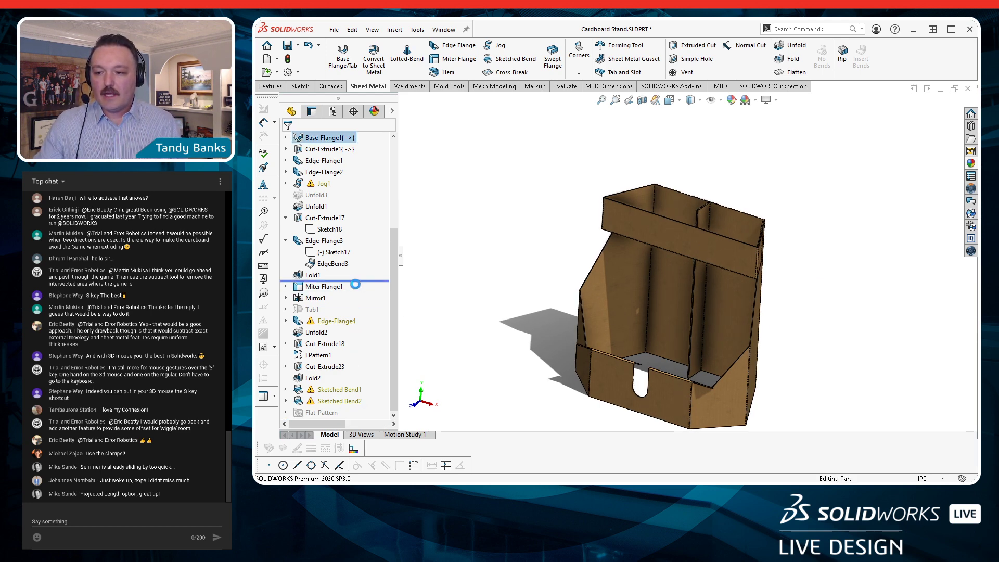
pyautogui.moveTo(503, 332); pyautogui.dragTo(489, 299, button='middle')
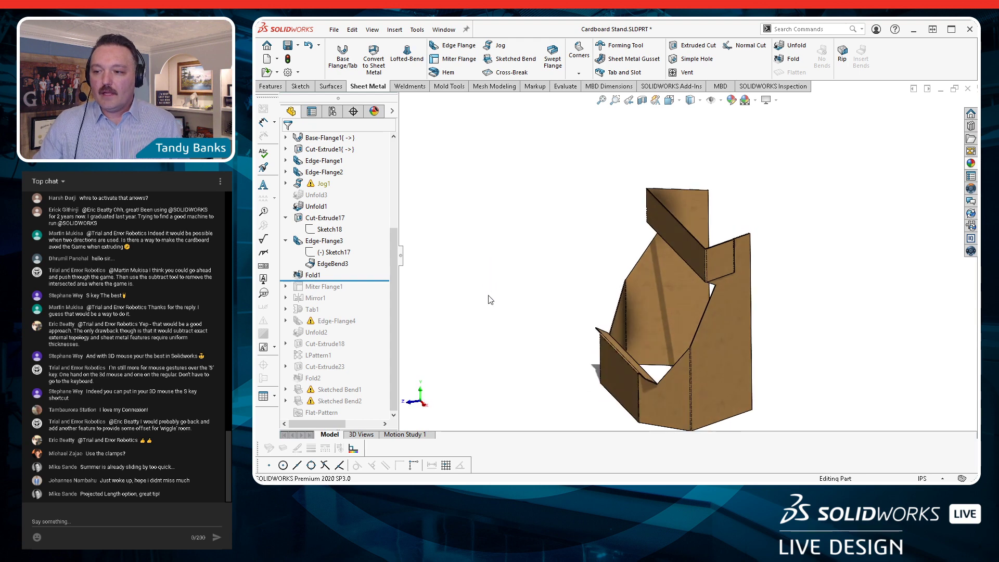
pyautogui.scroll(-8, 681, 233)
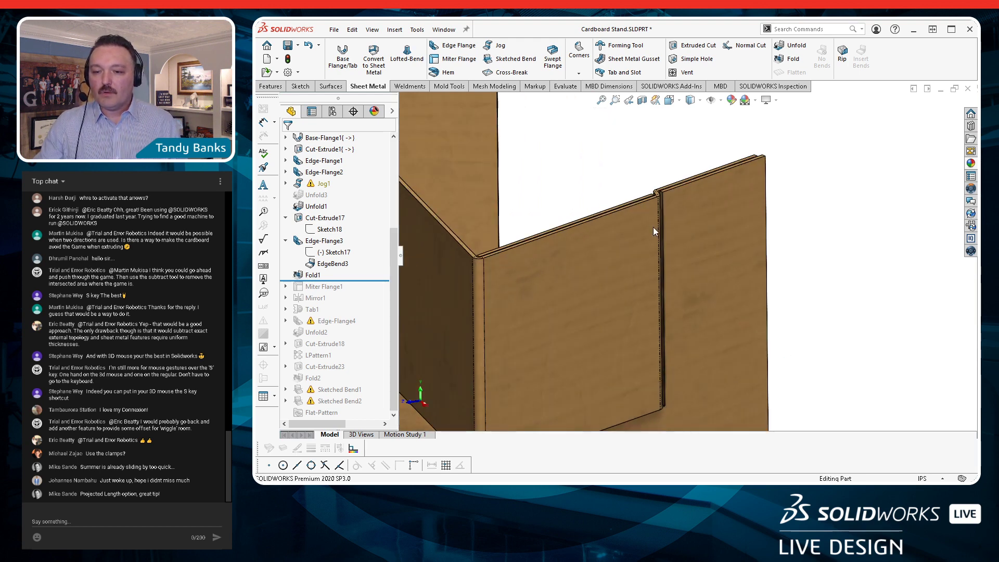
pyautogui.click(657, 229)
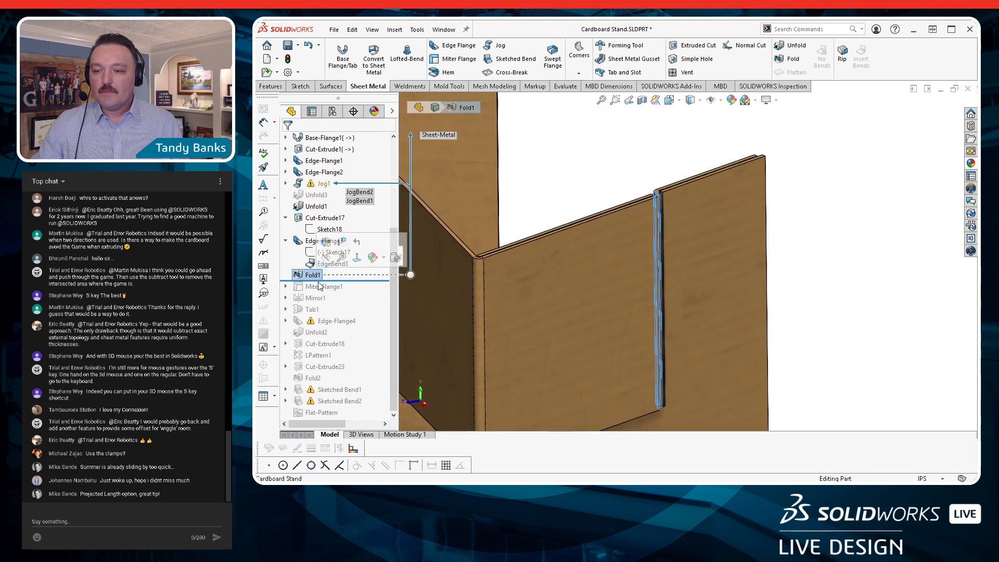
pyautogui.click(793, 61)
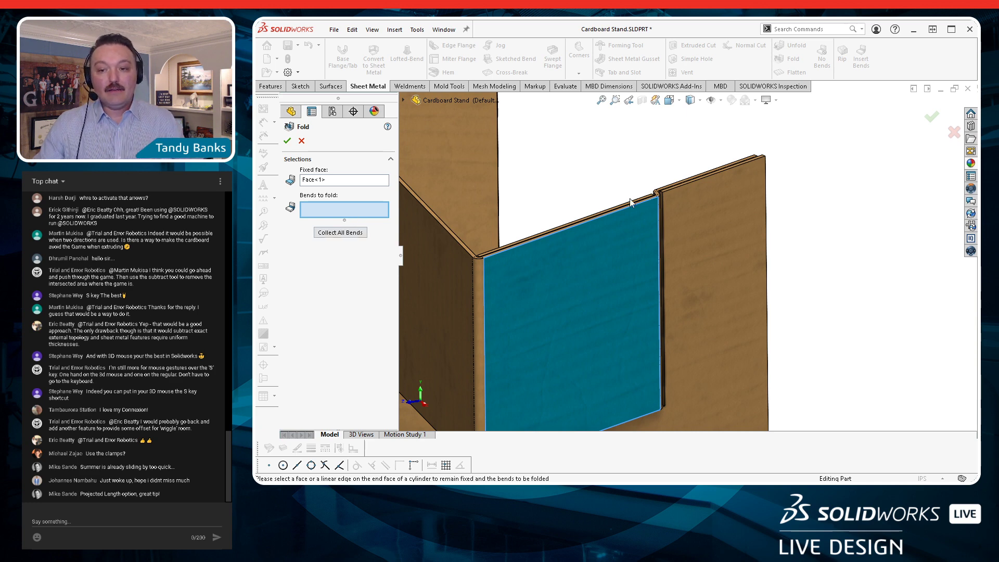
pyautogui.click(302, 141)
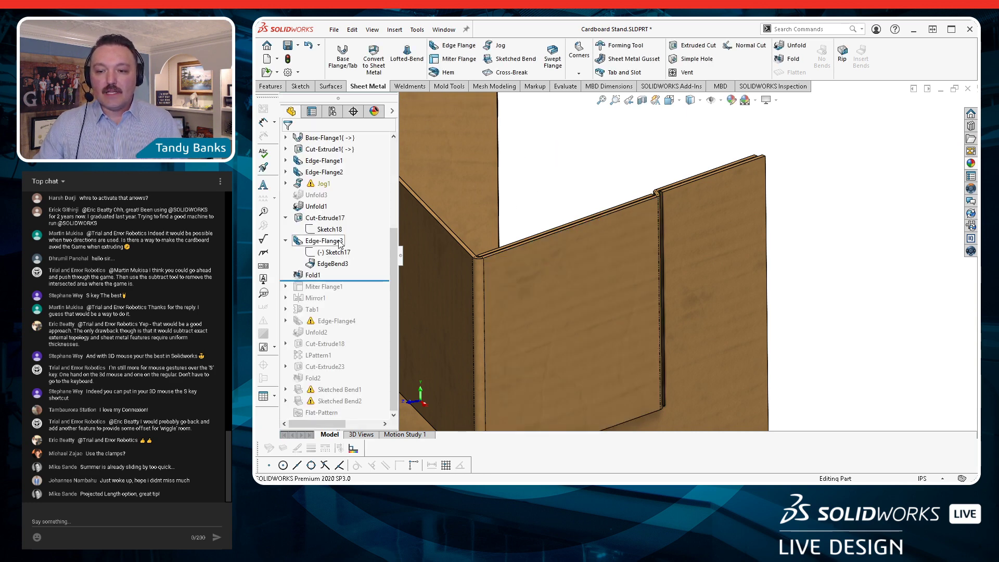
# Compare the bends used by Unfold1 and Fold1 at the jog
pyautogui.click(318, 207)
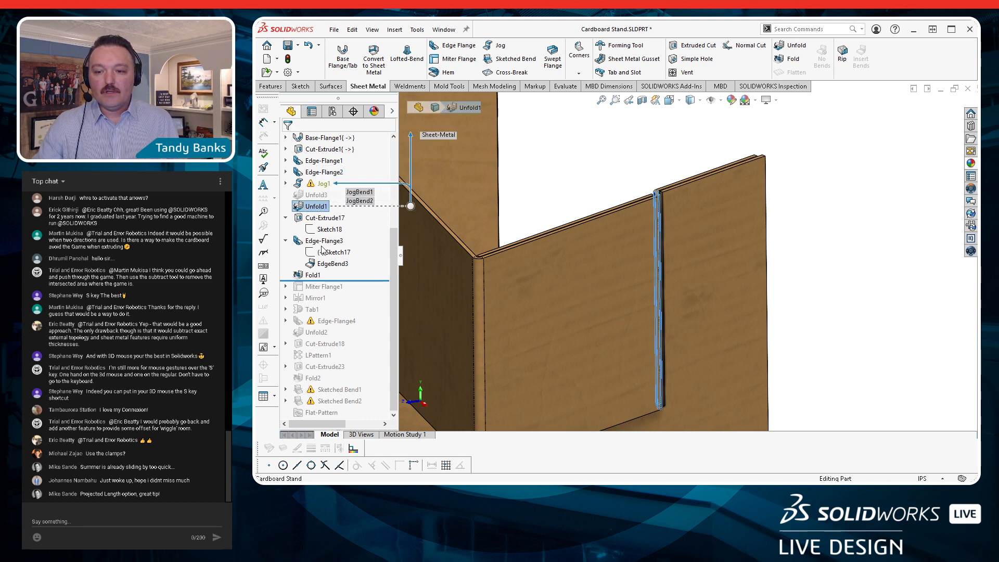
pyautogui.click(315, 276)
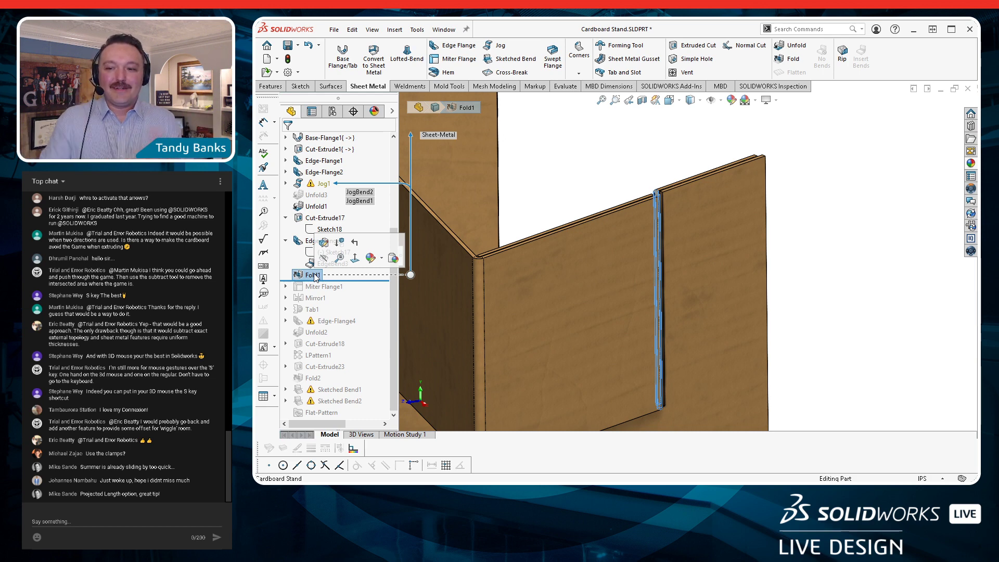
pyautogui.click(565, 171)
# Start a new sketch on the Top Plane after the Fold1 feature
pyautogui.scroll(6, 577, 308)
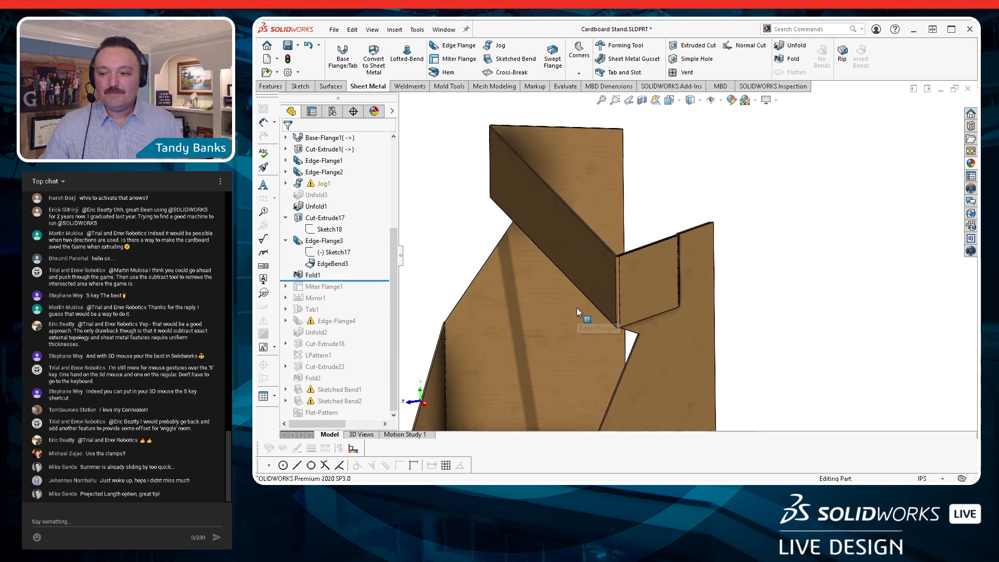
pyautogui.scroll(3, 577, 307)
pyautogui.moveTo(491, 265); pyautogui.dragTo(629, 268, button='middle')
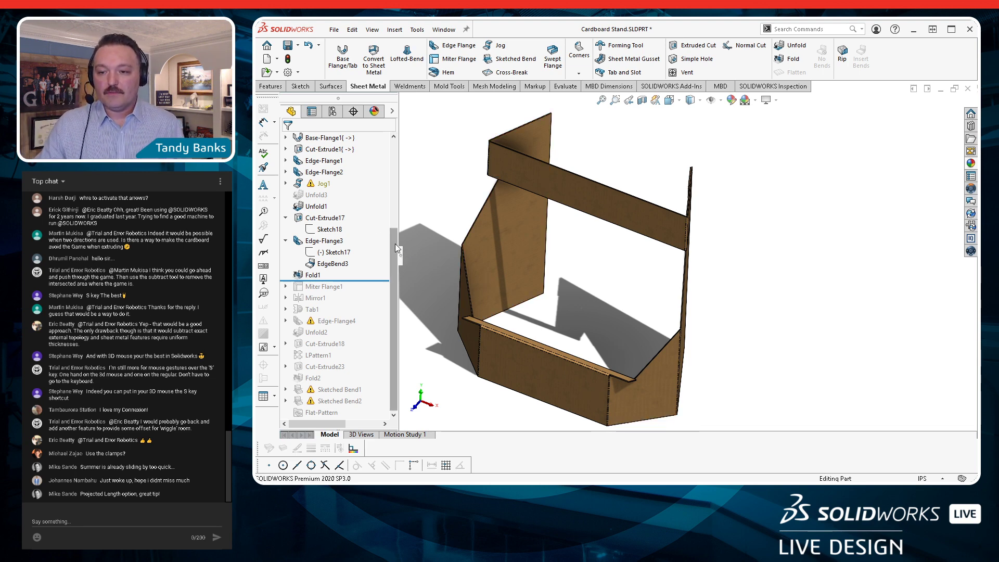
pyautogui.scroll(4, 395, 244)
pyautogui.click(329, 229)
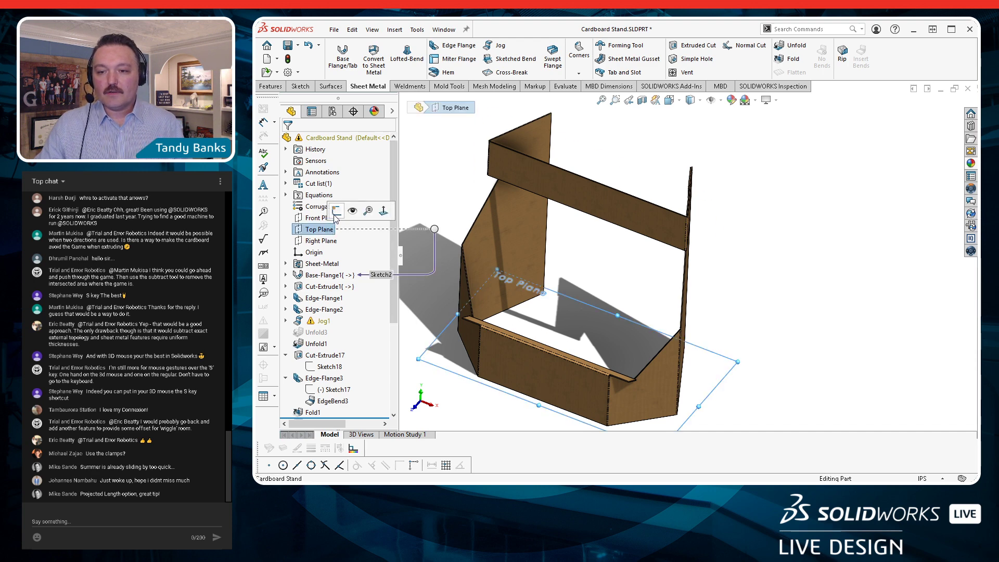
pyautogui.click(347, 231)
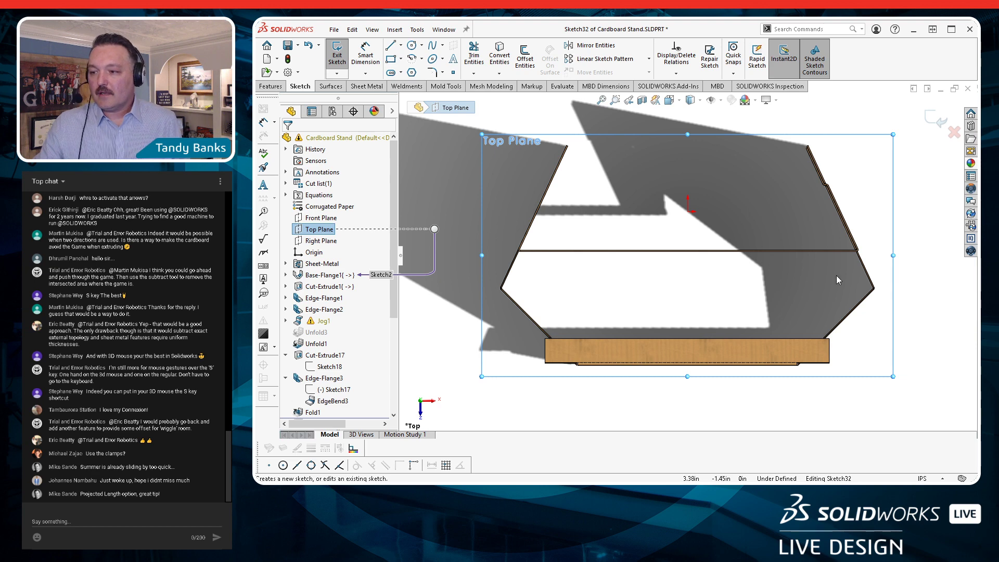
# Sketch an L-shaped profile from the jogged side flange's outer end corner: a horizontal line about 2.67 in long and a vertical line about 1.36 in long
pyautogui.scroll(-10, 797, 156)
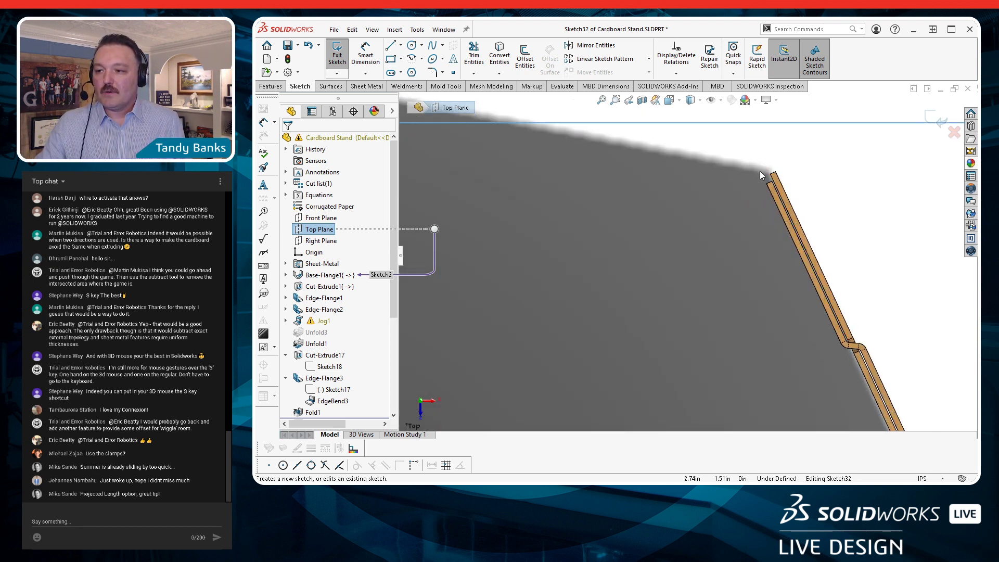
pyautogui.click(391, 46)
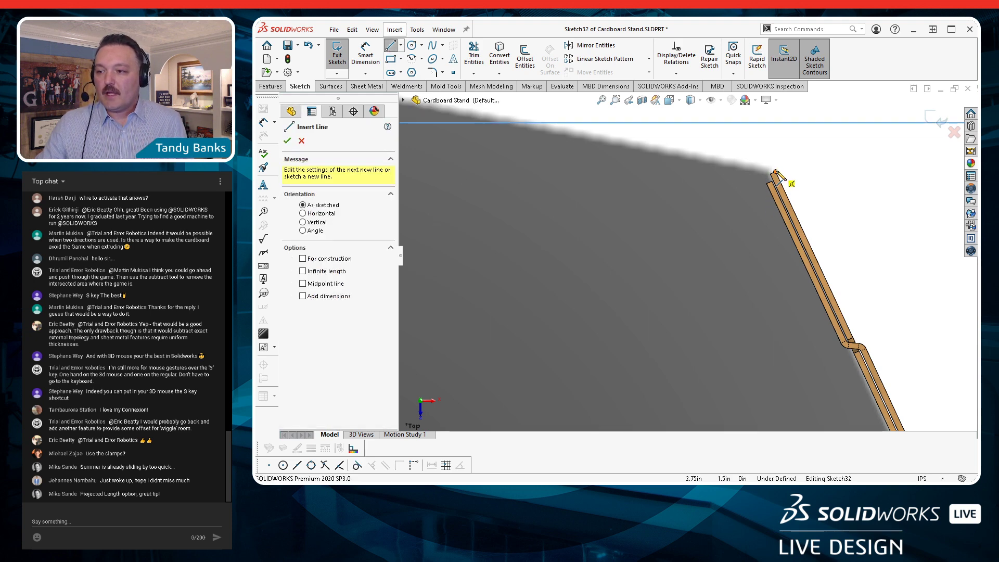
pyautogui.click(774, 174)
pyautogui.scroll(5, 596, 229)
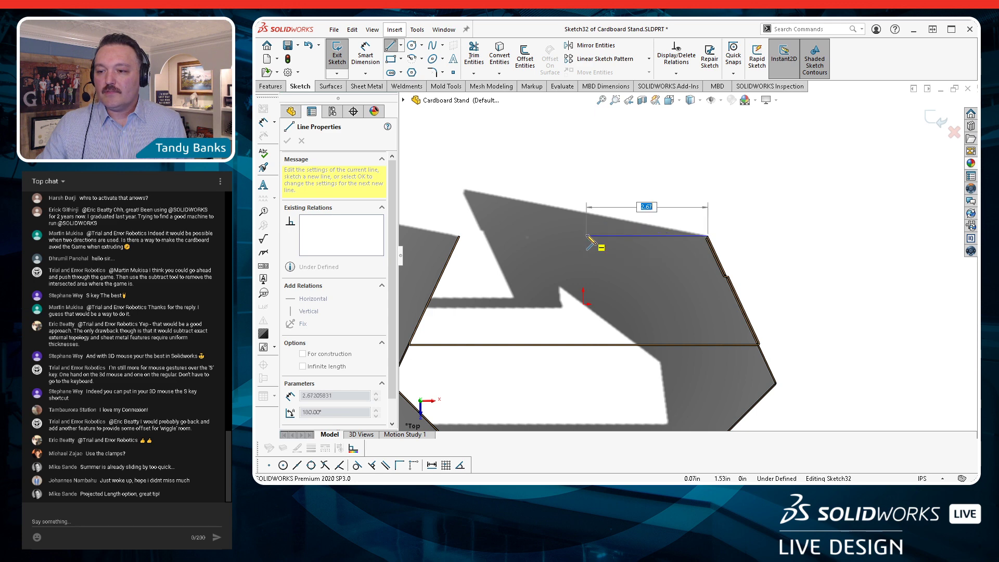
pyautogui.click(589, 236)
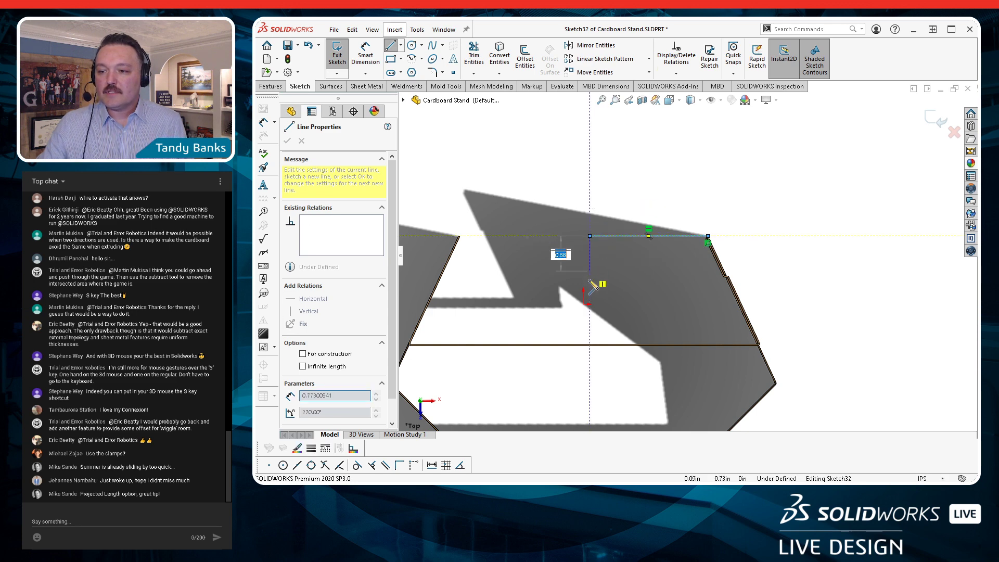
pyautogui.click(590, 298)
pyautogui.press('Escape')
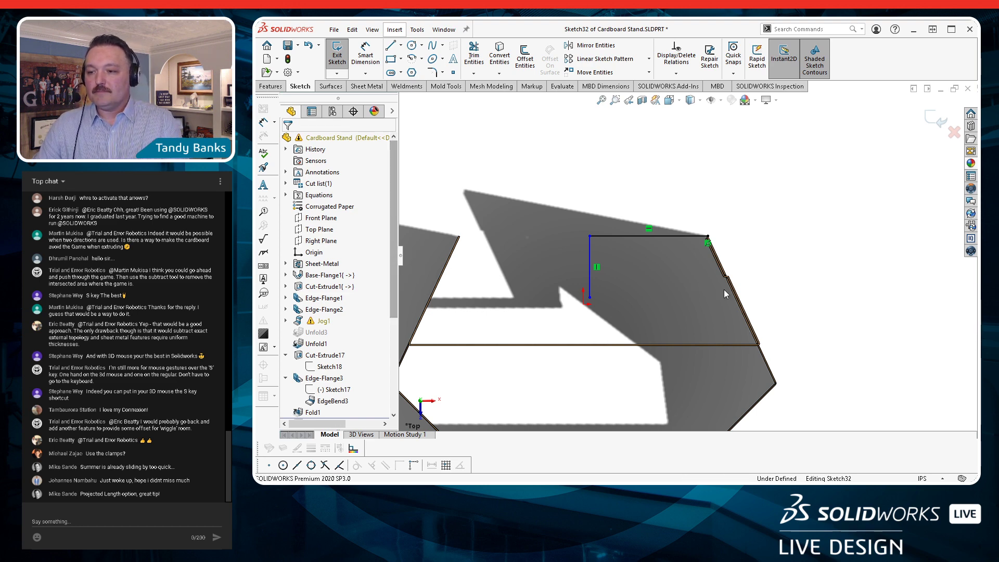
# Dimension the profile's vertical line at 0.01 in from the origin
pyautogui.scroll(-5, 711, 242)
pyautogui.scroll(-1, 713, 242)
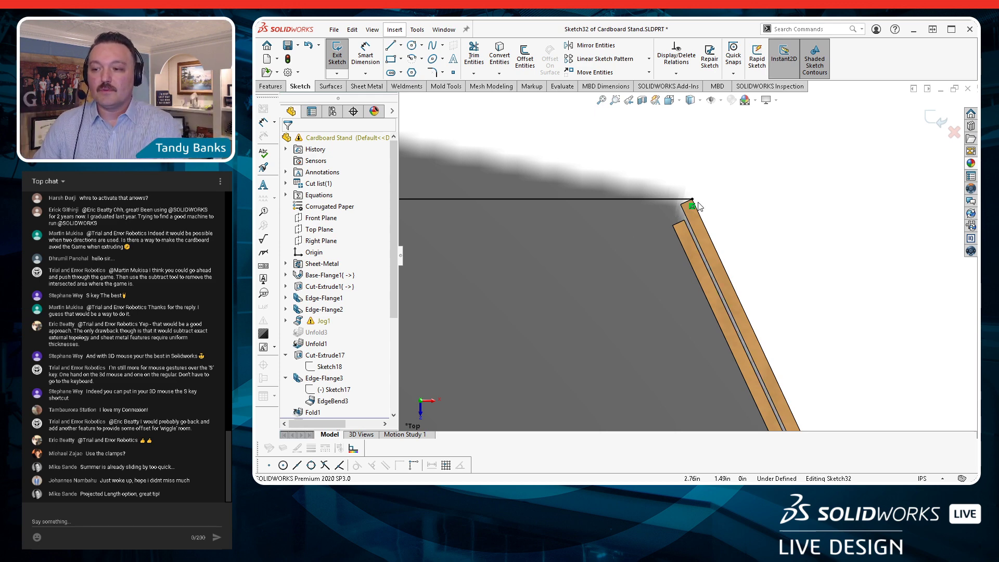
pyautogui.scroll(2, 636, 279)
pyautogui.scroll(7, 630, 283)
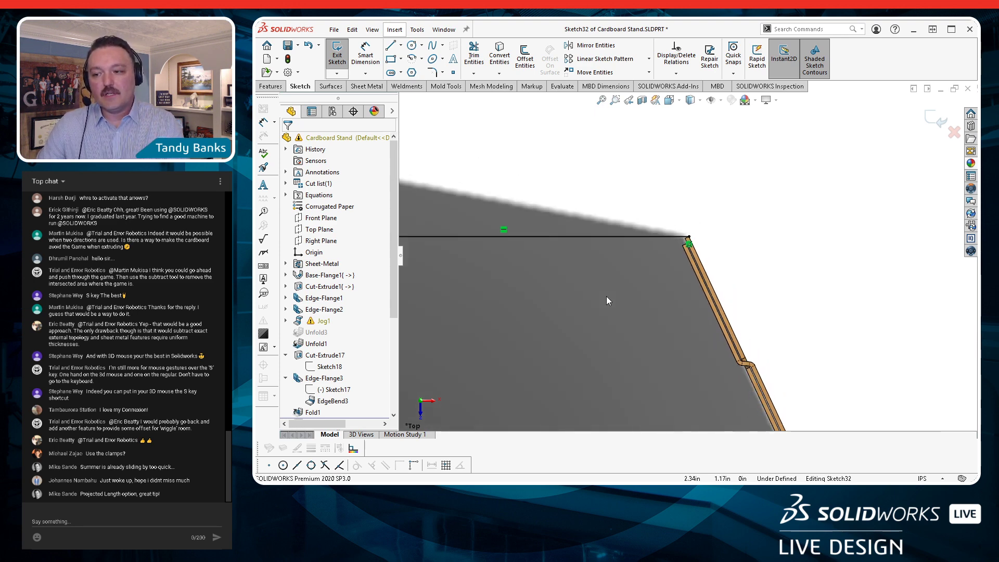
pyautogui.click(367, 59)
pyautogui.click(463, 368)
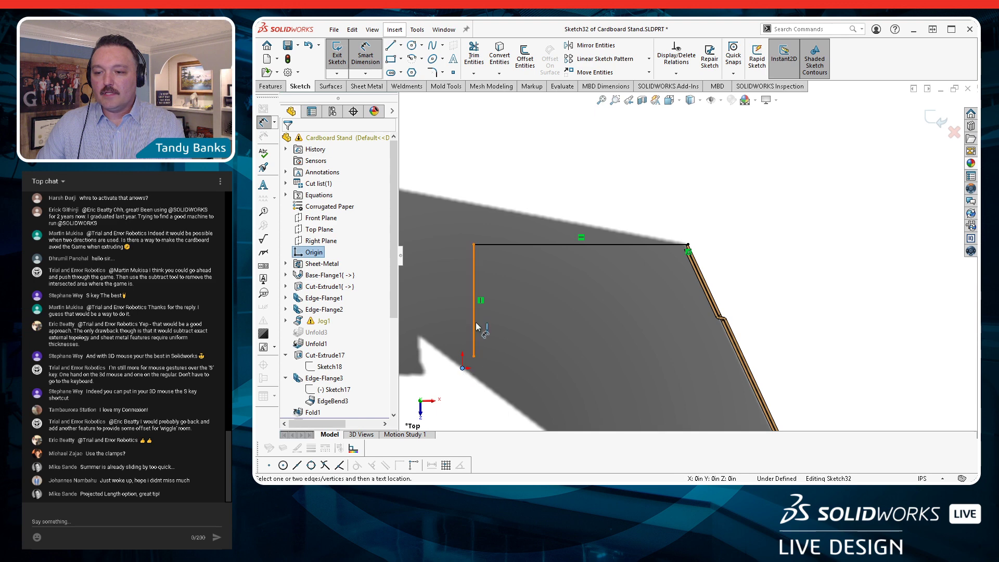
pyautogui.click(474, 331)
pyautogui.click(430, 214)
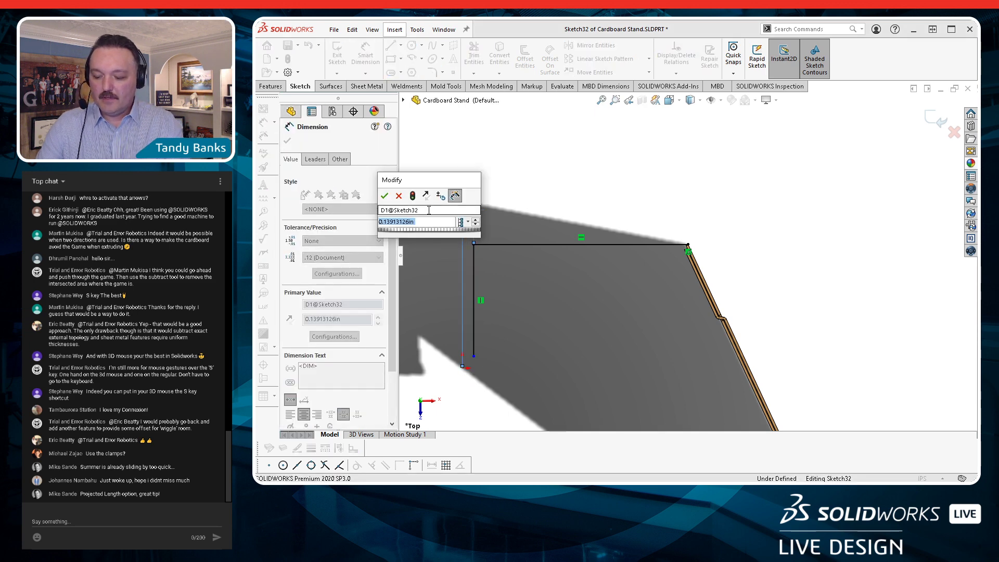
pyautogui.write('.')
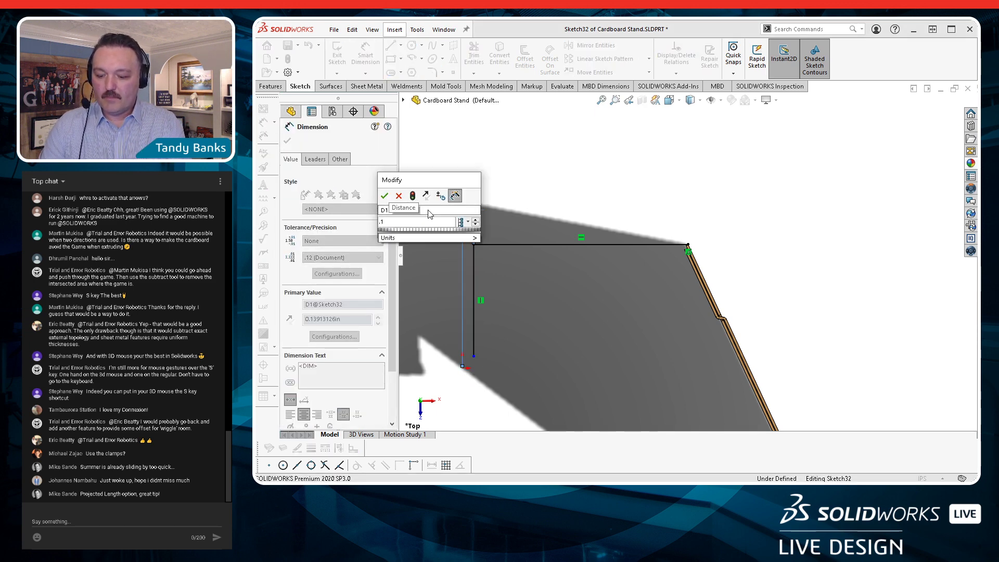
pyautogui.write('01')
pyautogui.press('Return')
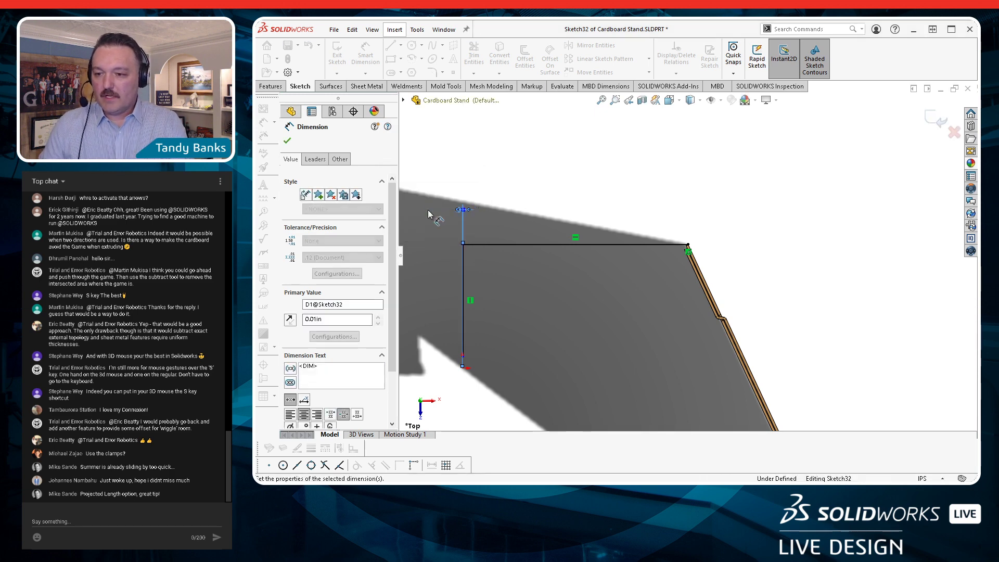
# Dimension the profile's vertical line to a length of 1 in
pyautogui.click(463, 307)
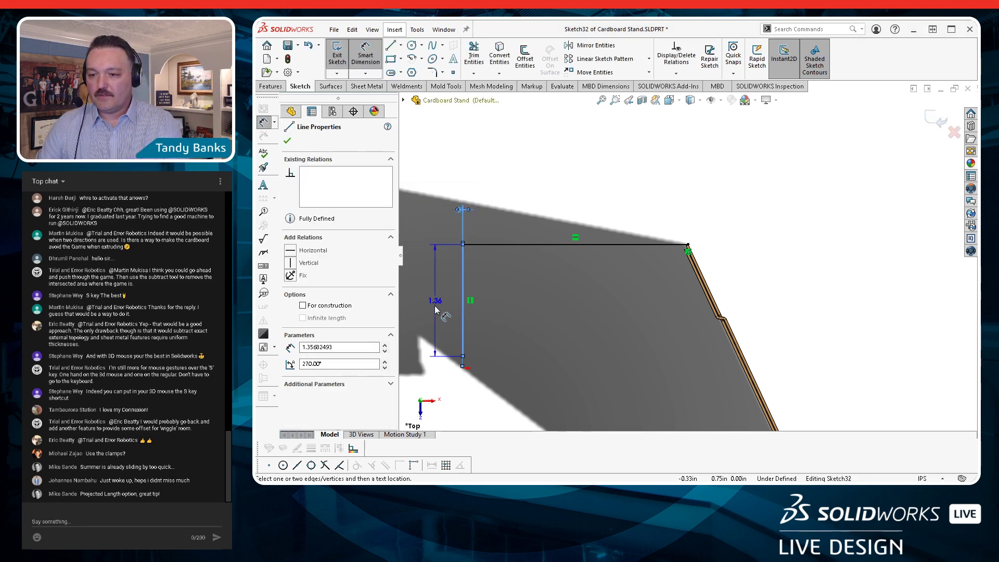
pyautogui.click(435, 305)
pyautogui.write('1')
pyautogui.press('Return')
pyautogui.scroll(3, 685, 296)
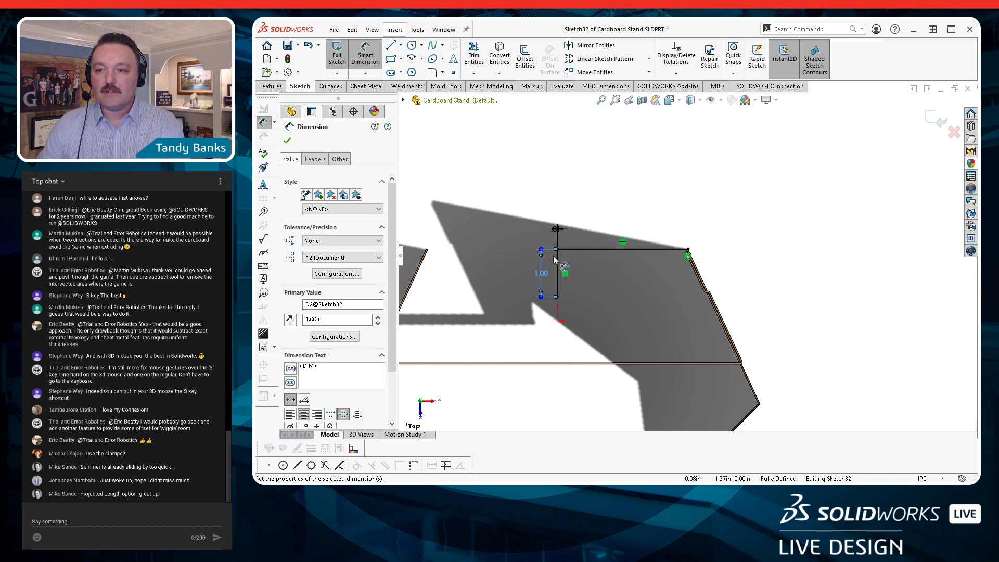
# Create a miter flange from the L-shaped profile along the side flange's end edge, keeping the default radius and 0.01 in gap
pyautogui.click(367, 86)
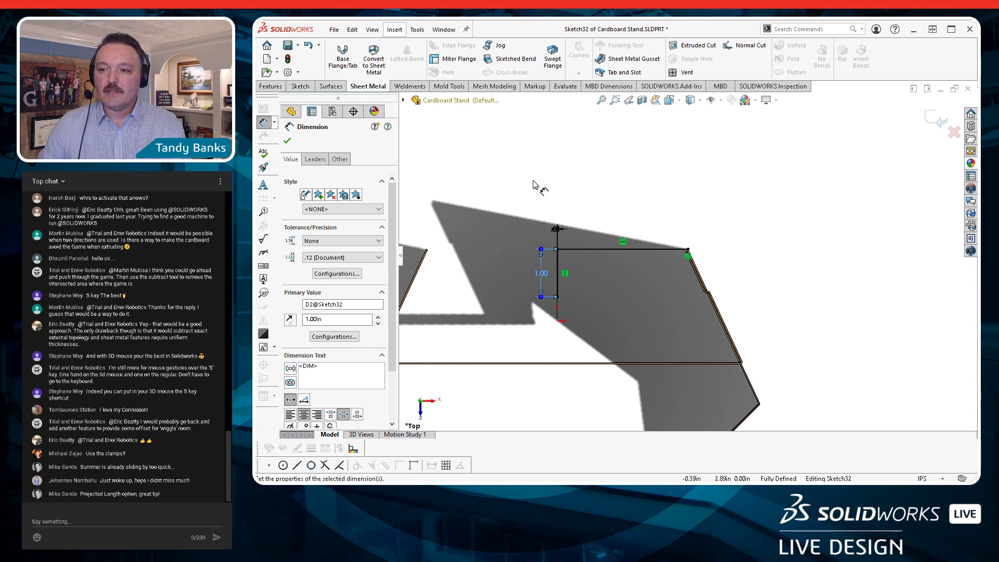
pyautogui.click(451, 64)
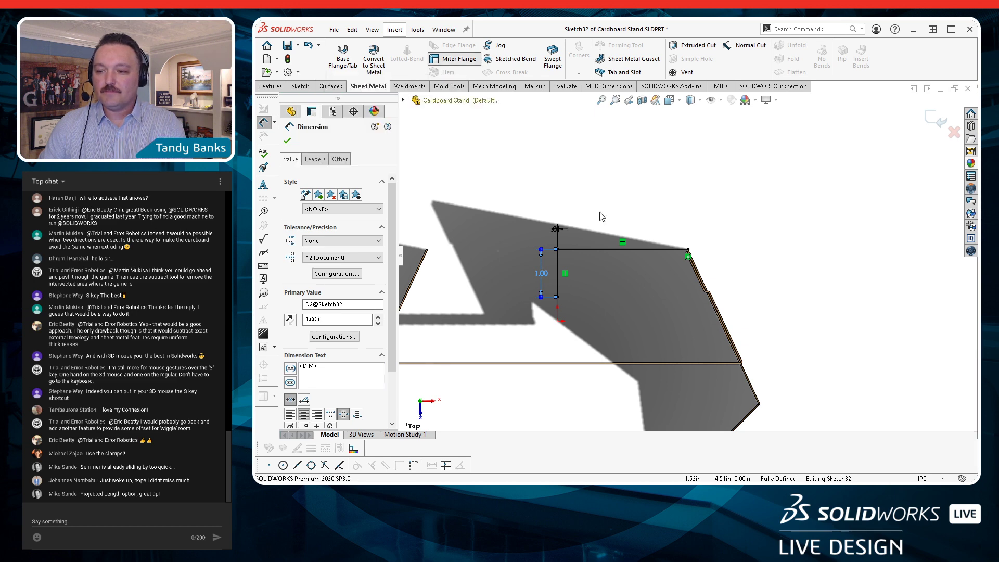
pyautogui.moveTo(634, 273); pyautogui.dragTo(621, 189, button='middle')
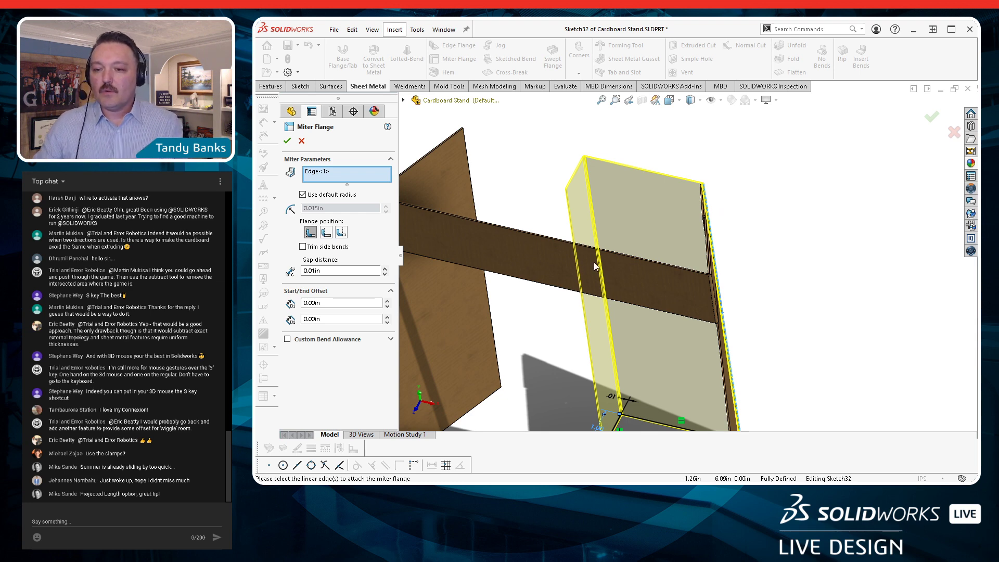
pyautogui.click(287, 140)
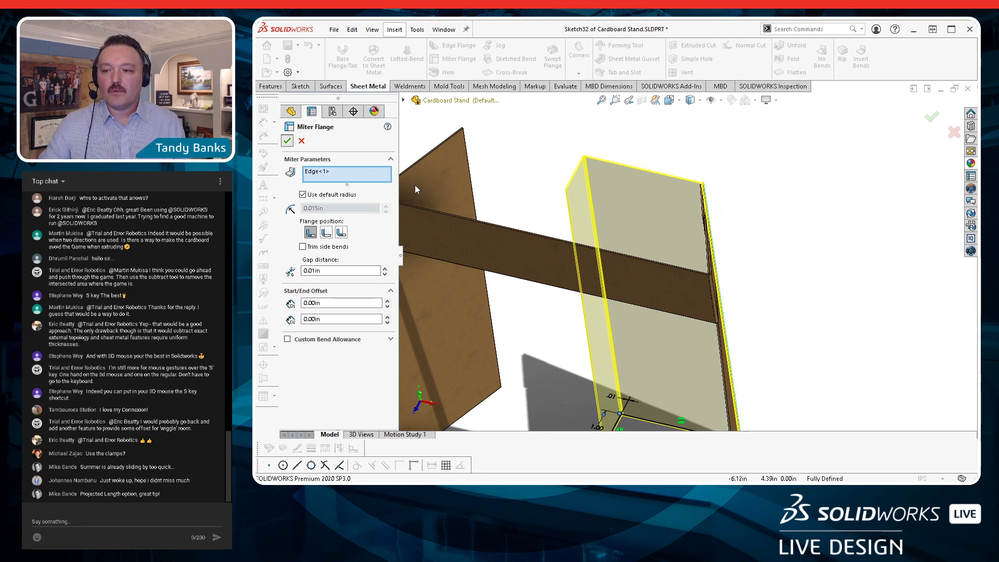
# Suppress the new Miter Flange2 and roll the history forward to just after Mirror1
pyautogui.moveTo(590, 278); pyautogui.dragTo(458, 203, button='middle')
pyautogui.moveTo(396, 216); pyautogui.dragTo(399, 315)
pyautogui.click(324, 275)
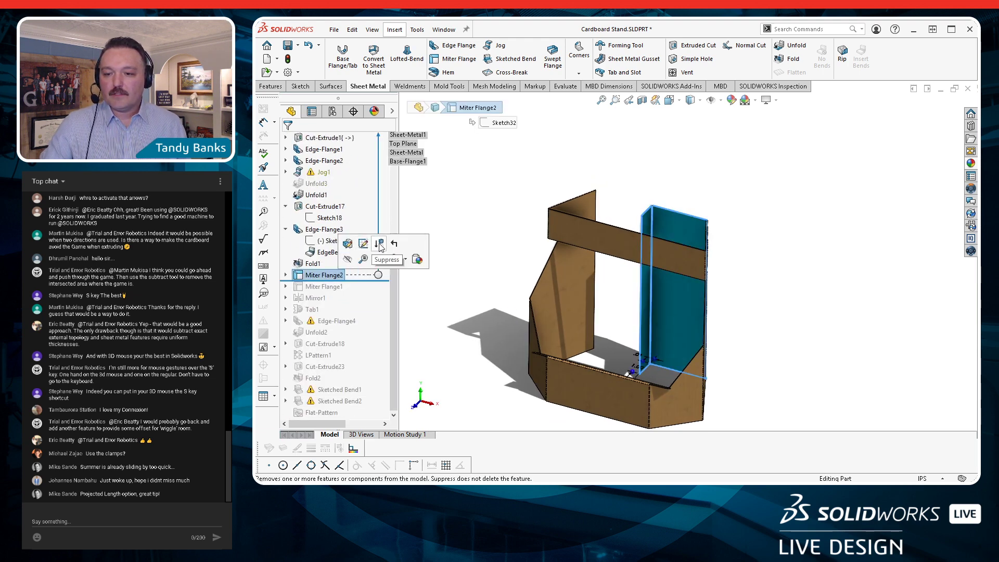
pyautogui.click(379, 244)
pyautogui.moveTo(377, 280); pyautogui.dragTo(365, 307)
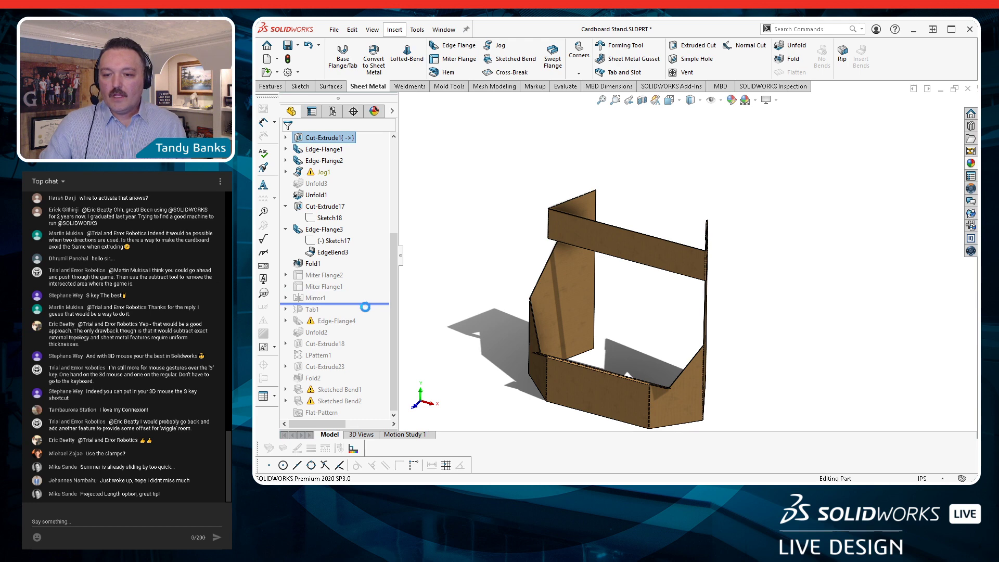
# Highlight the flanges mirrored by Mirror1 and look up the Mirror command among the feature pattern tools
pyautogui.click(316, 298)
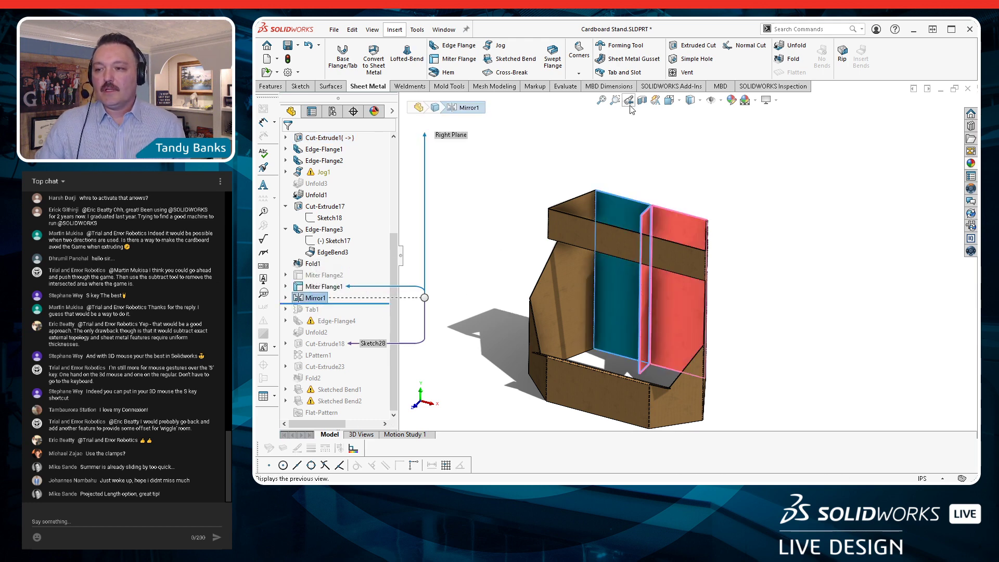
pyautogui.click(271, 86)
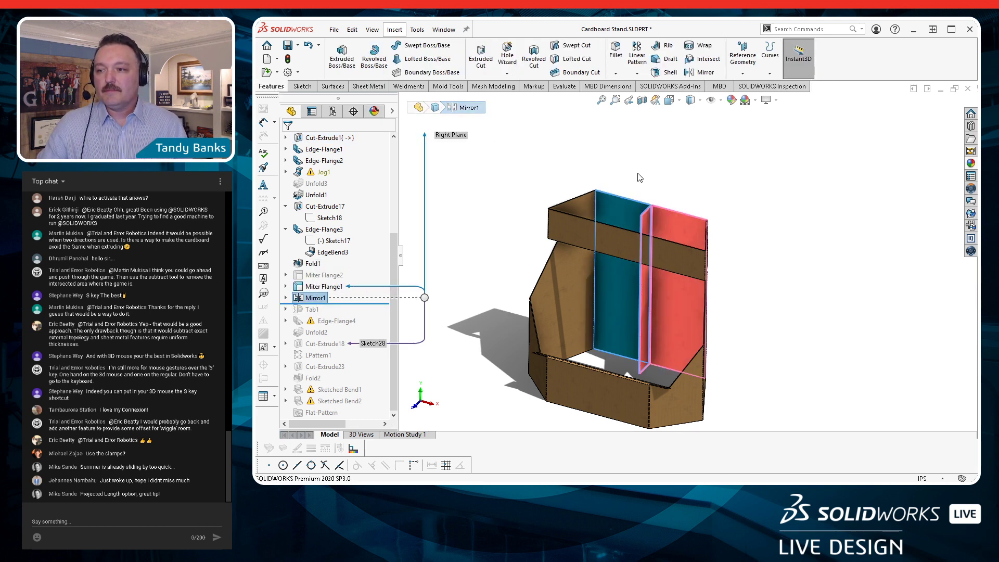
pyautogui.click(637, 73)
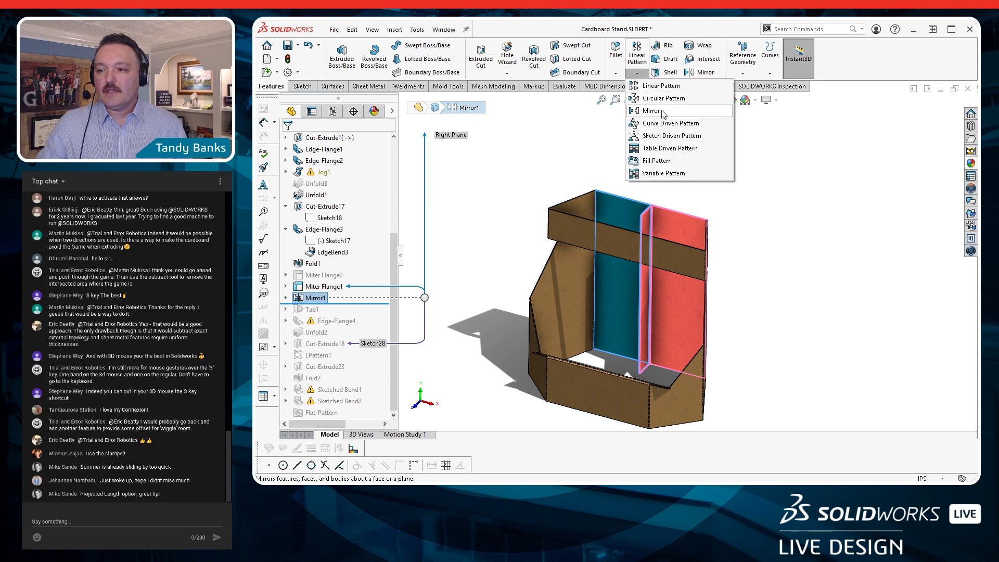
pyautogui.click(576, 150)
# Inspect the gap and bends between the original and mirrored miter flanges at the center of the stand
pyautogui.moveTo(514, 170); pyautogui.dragTo(521, 265, button='middle')
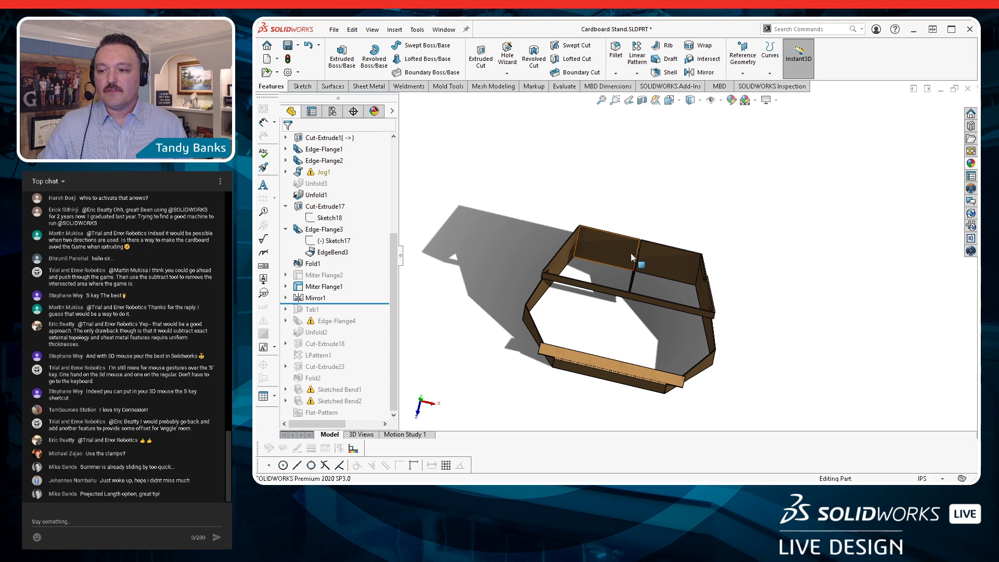
pyautogui.scroll(-10, 673, 234)
pyautogui.scroll(-5, 672, 234)
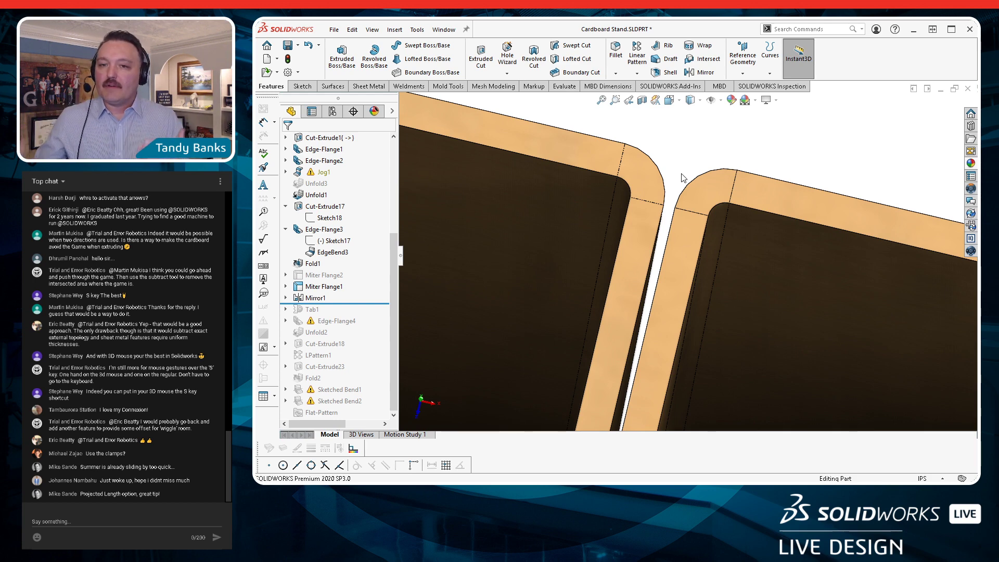
pyautogui.scroll(12, 776, 319)
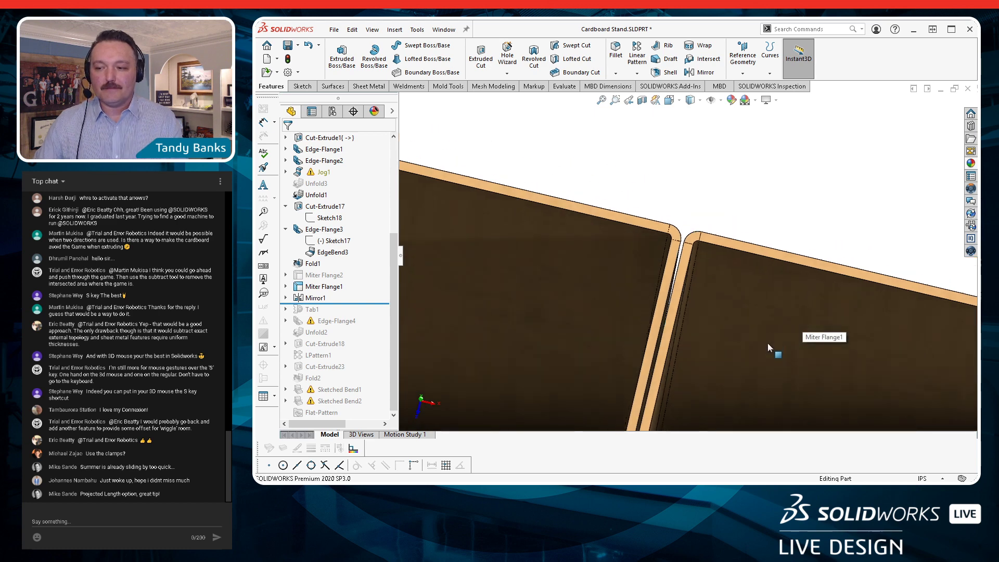
pyautogui.scroll(3, 759, 350)
pyautogui.moveTo(759, 349); pyautogui.dragTo(817, 250, button='middle')
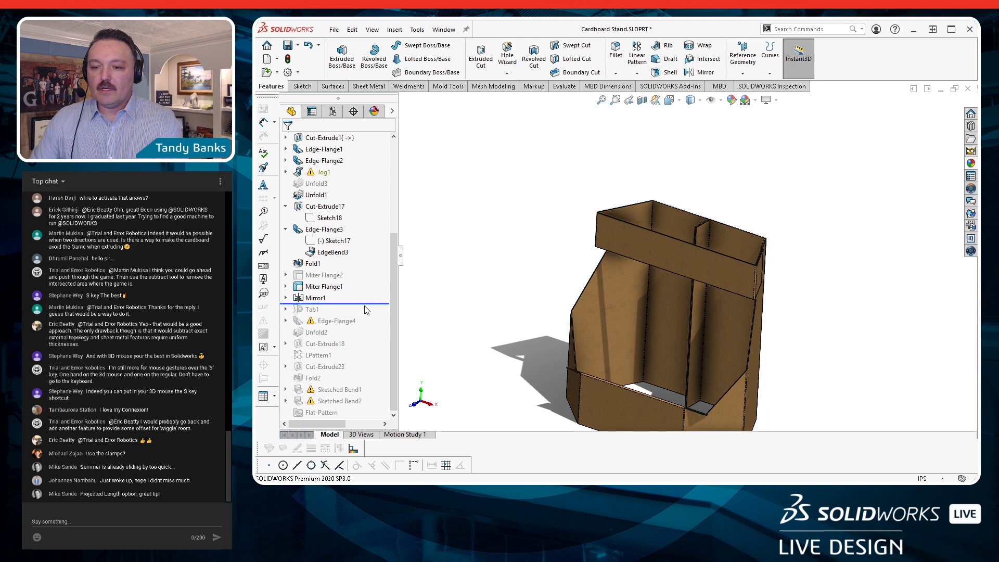
# Roll the history forward to just after Edge-Flange4 and review its flange profile sketch, keeping the profile as it is
pyautogui.moveTo(368, 304); pyautogui.dragTo(368, 328)
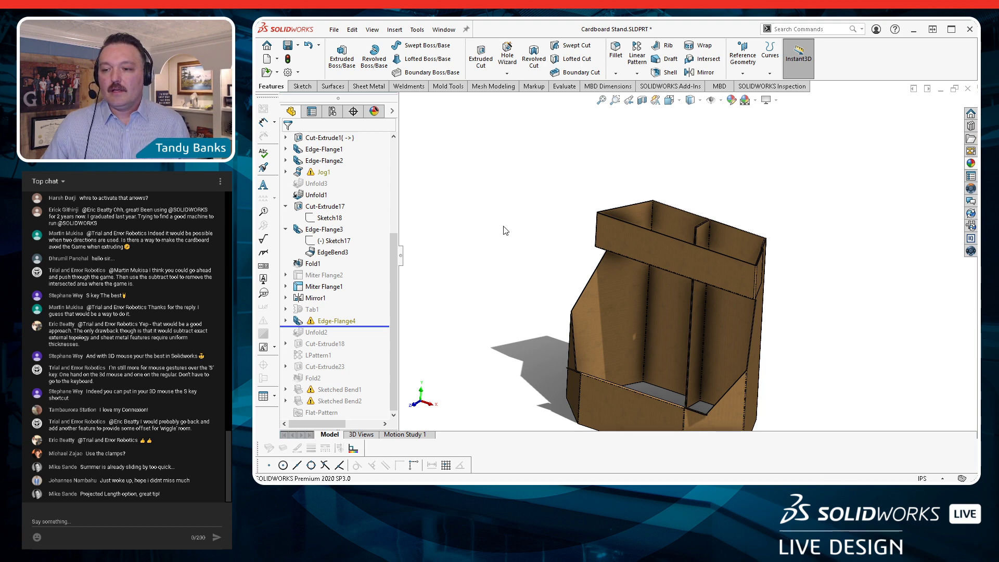
pyautogui.moveTo(506, 230)
pyautogui.mouseDown(button='middle')
pyautogui.moveTo(503, 253)
pyautogui.moveTo(506, 227)
pyautogui.mouseUp(button='middle')
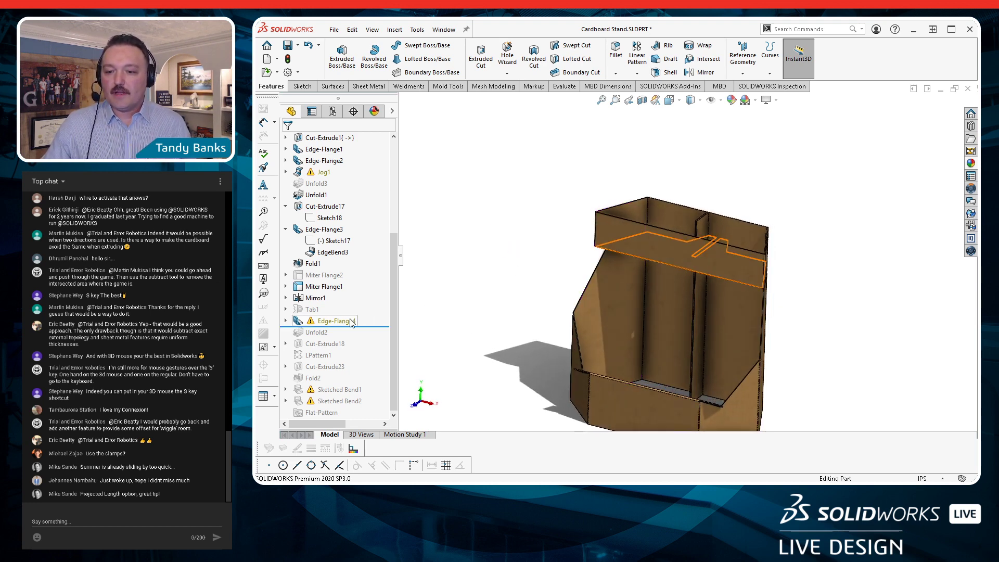
pyautogui.click(349, 320)
pyautogui.click(320, 290)
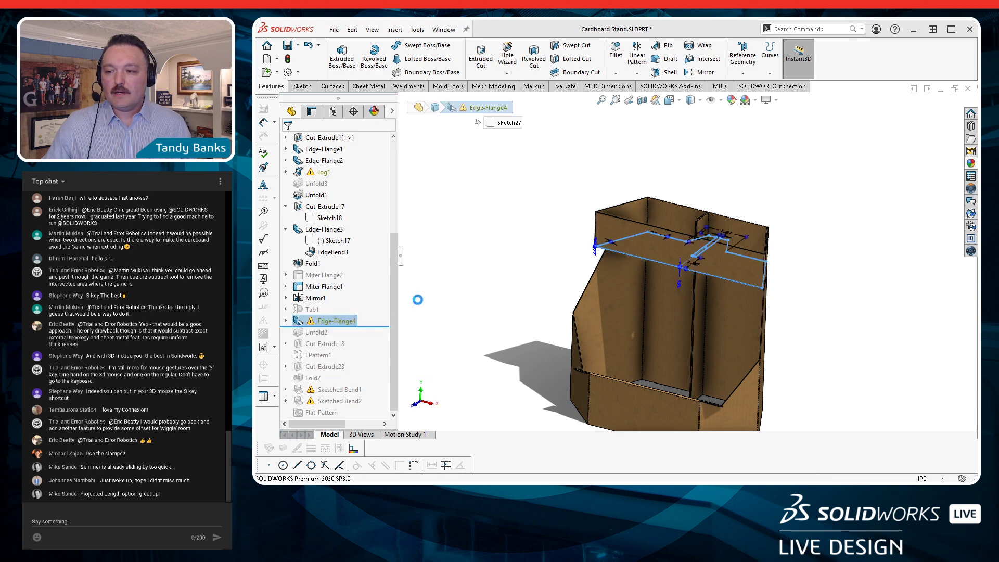
pyautogui.moveTo(472, 198); pyautogui.dragTo(491, 307, button='middle')
pyautogui.click(344, 200)
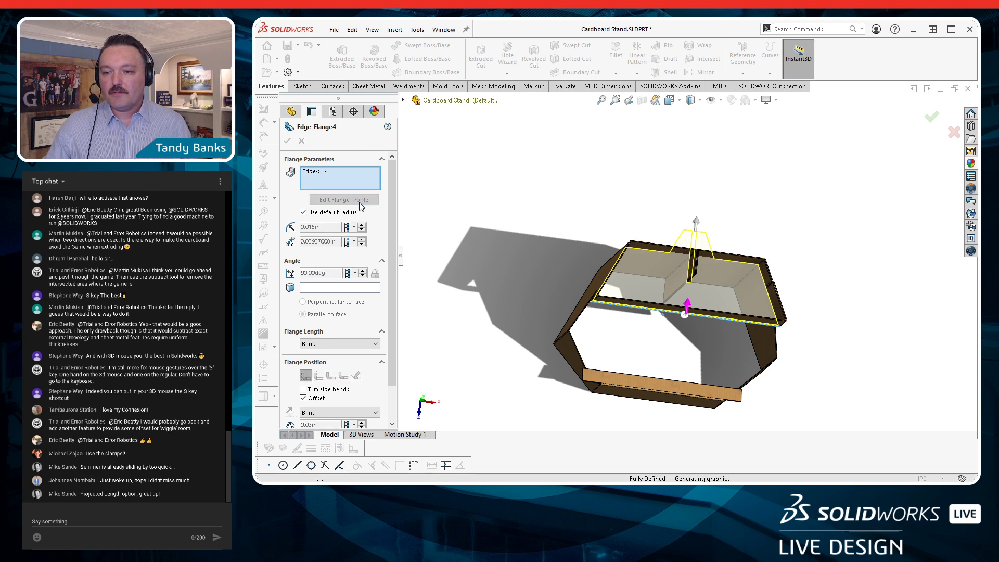
pyautogui.scroll(-3, 667, 328)
pyautogui.scroll(-3, 732, 272)
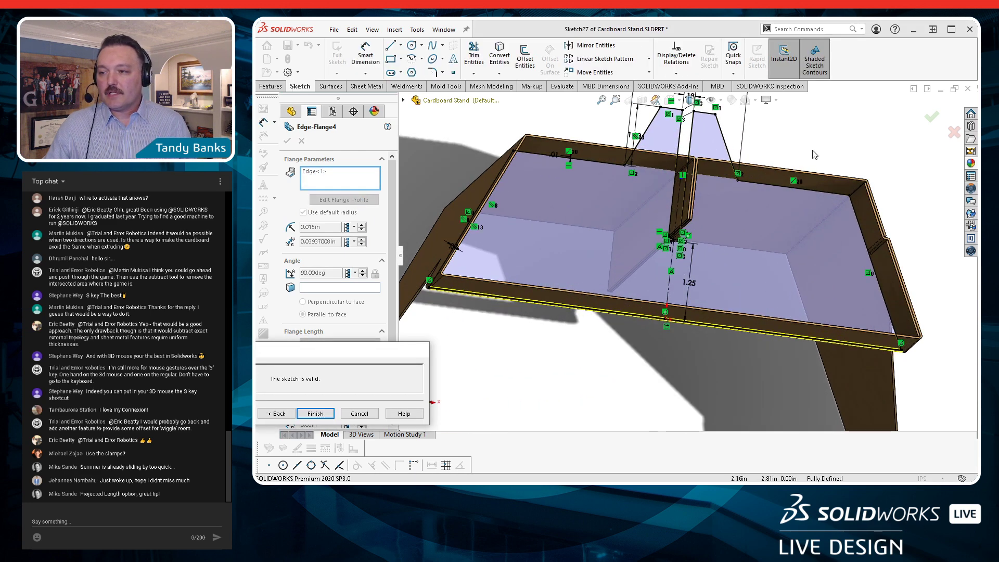
pyautogui.moveTo(626, 321); pyautogui.dragTo(613, 318, button='middle')
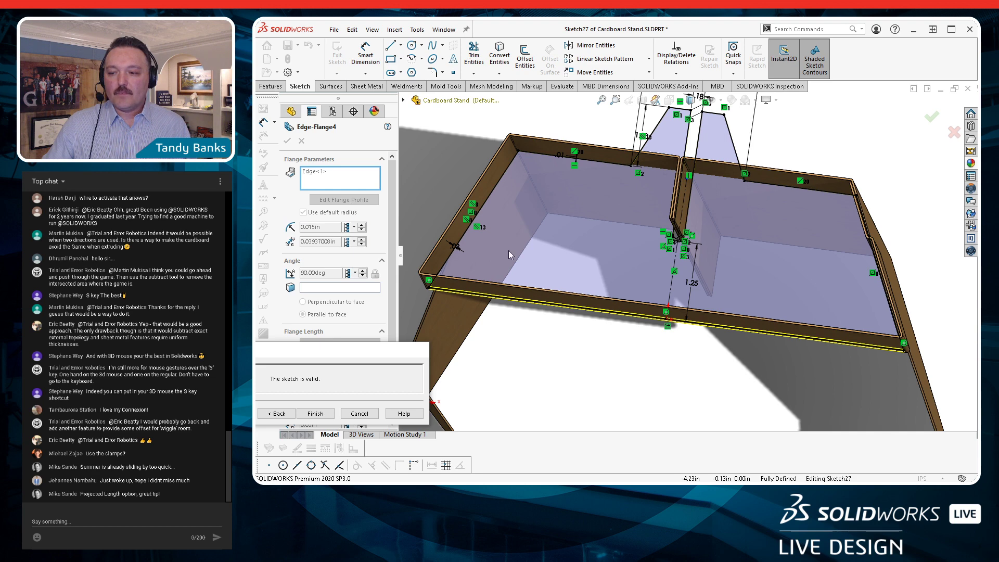
pyautogui.click(315, 413)
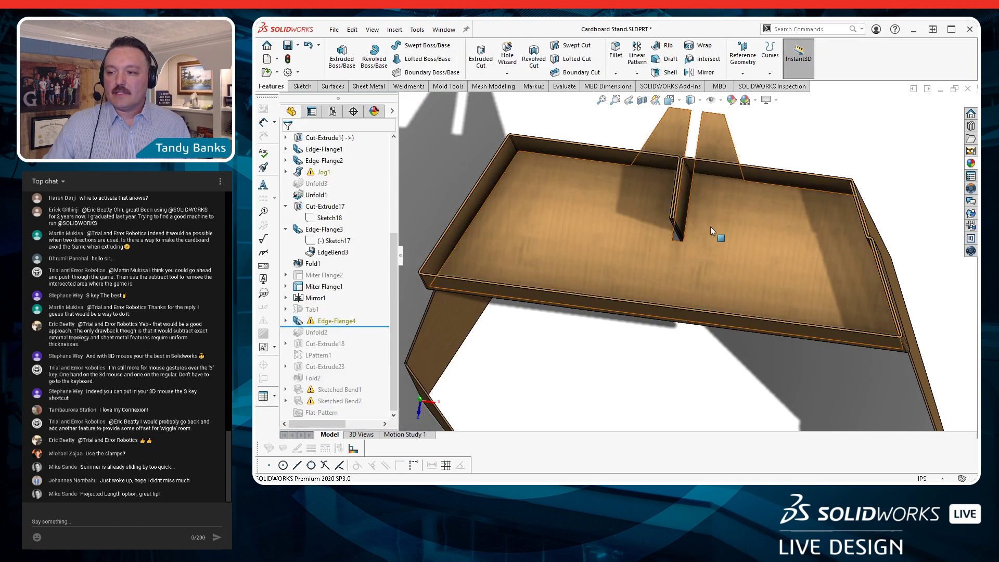
# Roll the history forward to just after Cut-Extrude18 and inspect the unfolded Edge-Flange4 beneath the Edge-Flange1 face
pyautogui.moveTo(752, 235); pyautogui.dragTo(633, 237, button='middle')
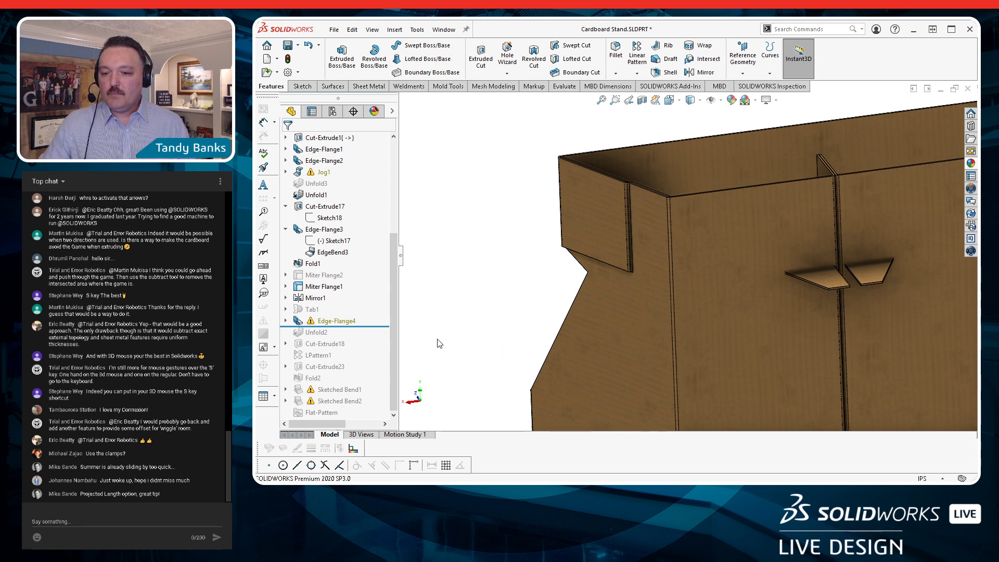
pyautogui.moveTo(380, 326); pyautogui.dragTo(378, 349)
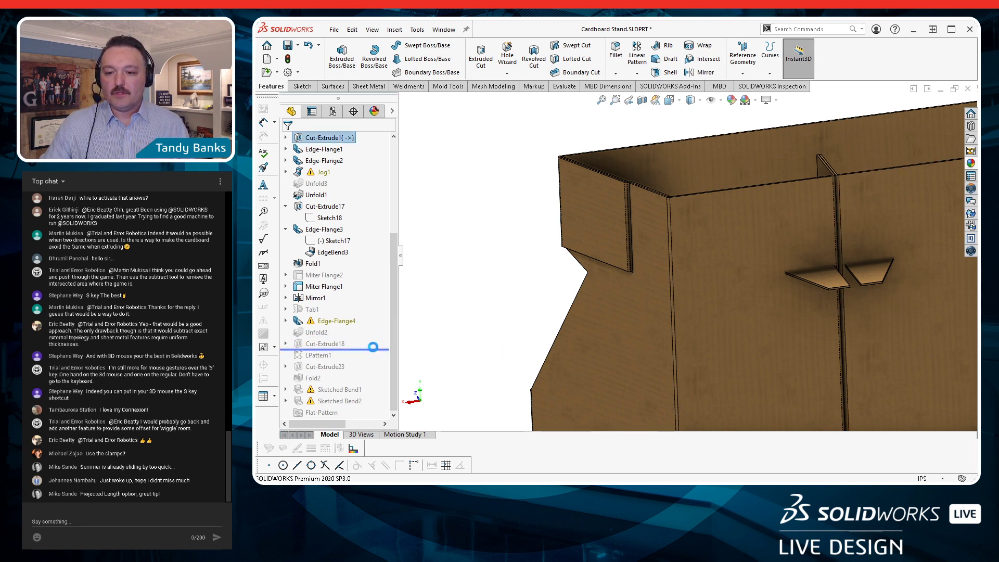
pyautogui.moveTo(486, 281)
pyautogui.mouseDown(button='middle')
pyautogui.moveTo(551, 225)
pyautogui.moveTo(566, 327)
pyautogui.moveTo(499, 291)
pyautogui.mouseUp(button='middle')
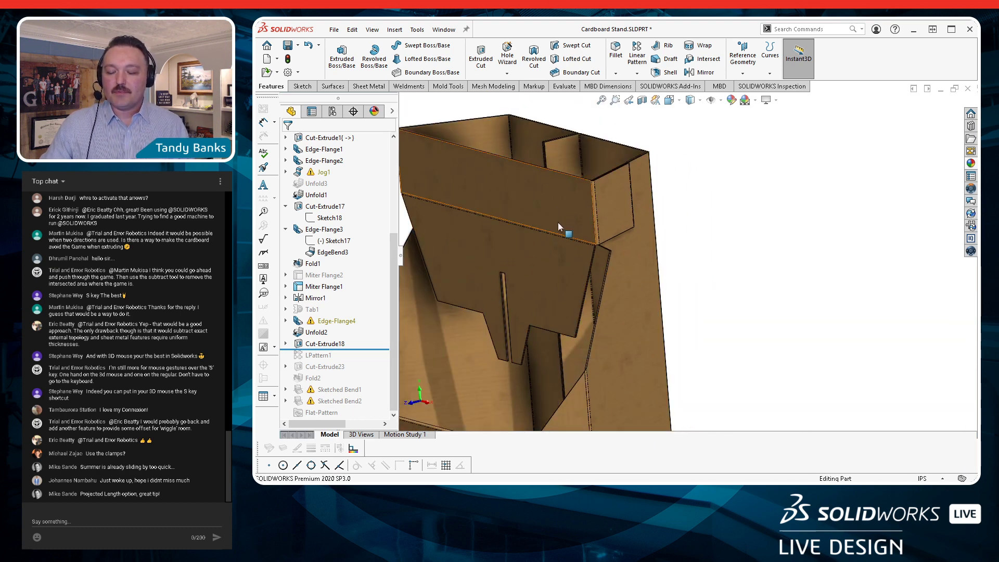
pyautogui.click(527, 191)
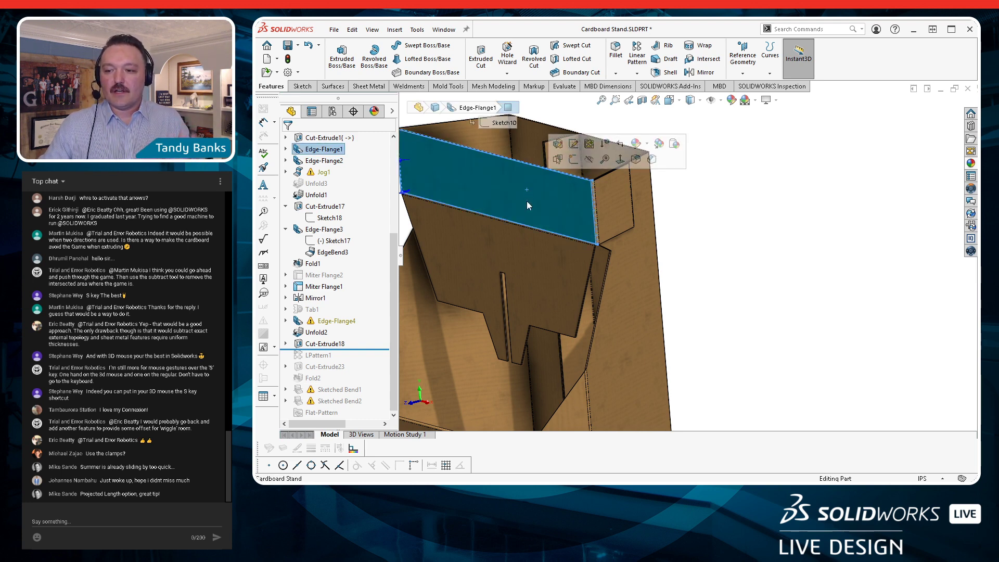
pyautogui.scroll(-5, 577, 250)
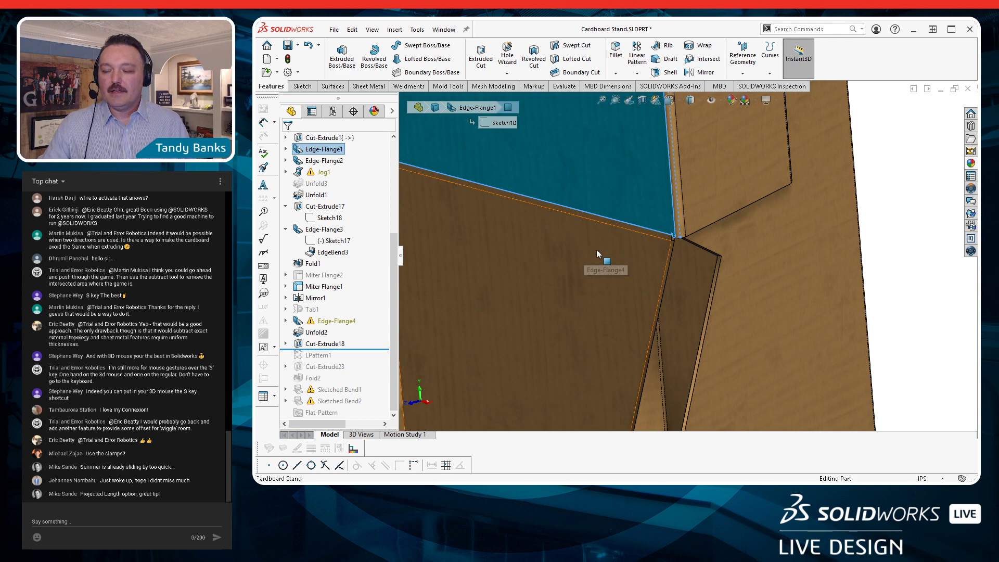
pyautogui.scroll(5, 593, 250)
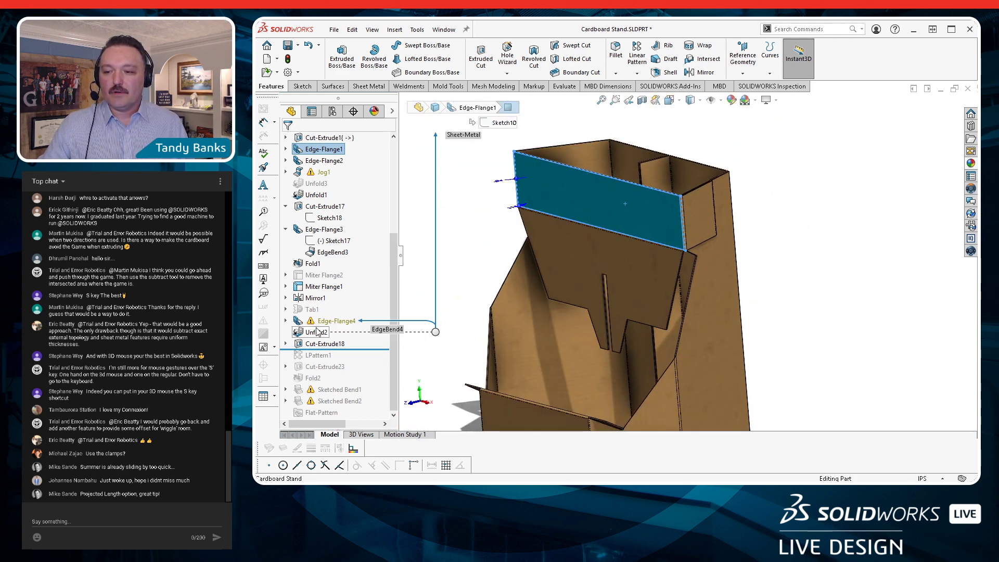
# Highlight Cut-Extrude18 and inspect its slot profile across the center miter bends on the back of the stand
pyautogui.click(318, 344)
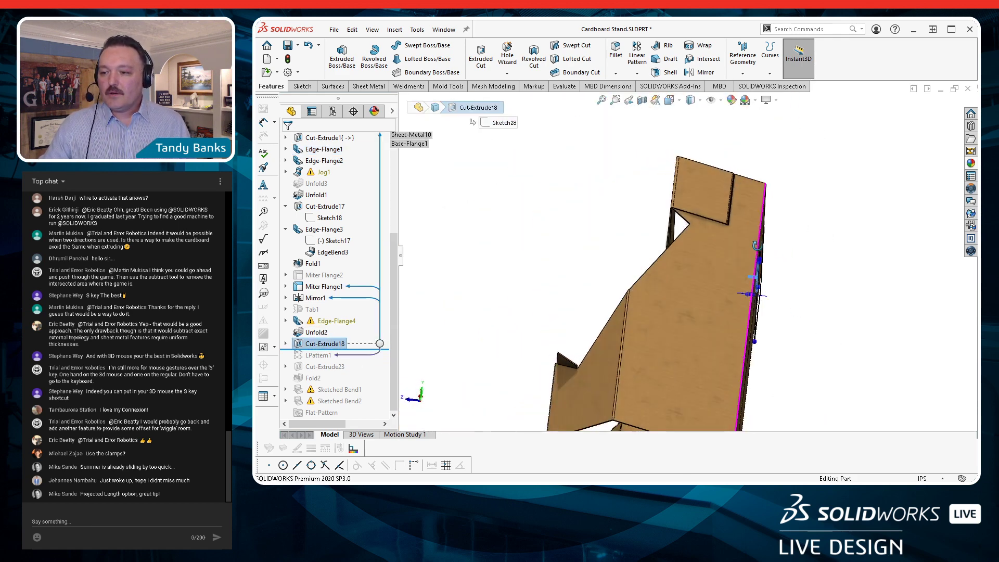
pyautogui.moveTo(757, 246)
pyautogui.mouseDown(button='middle')
pyautogui.moveTo(729, 300)
pyautogui.moveTo(659, 311)
pyautogui.mouseUp(button='middle')
pyautogui.scroll(-2, 863, 222)
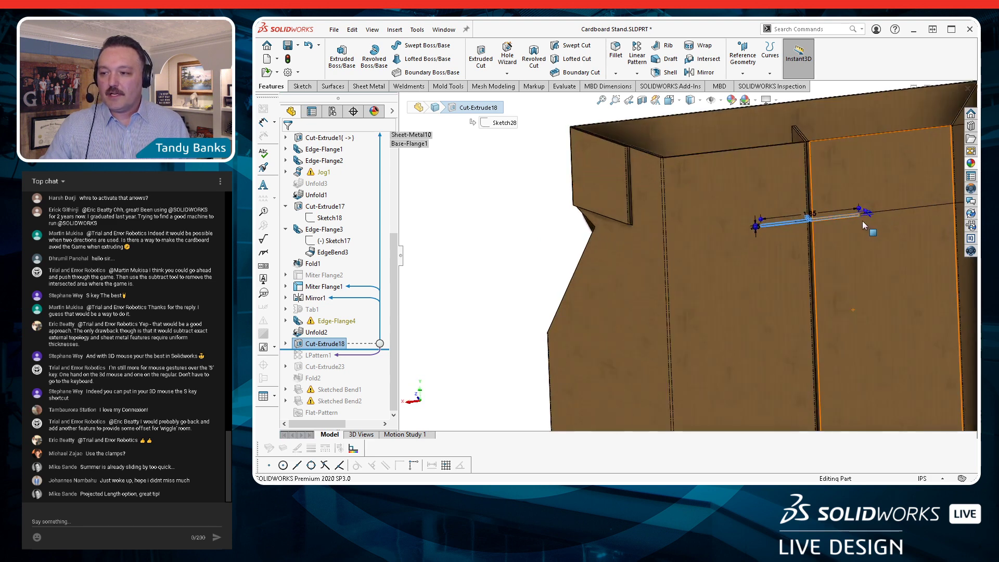
pyautogui.scroll(-7, 862, 223)
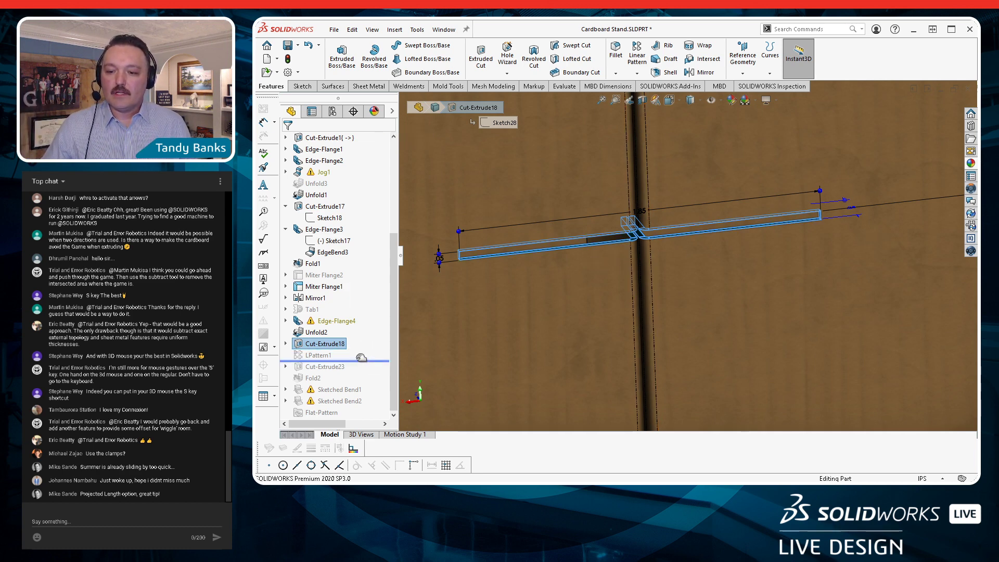
# Roll the history forward past LPattern1, checking its pattern settings, and on to just after Fold2
pyautogui.moveTo(359, 349); pyautogui.dragTo(360, 361)
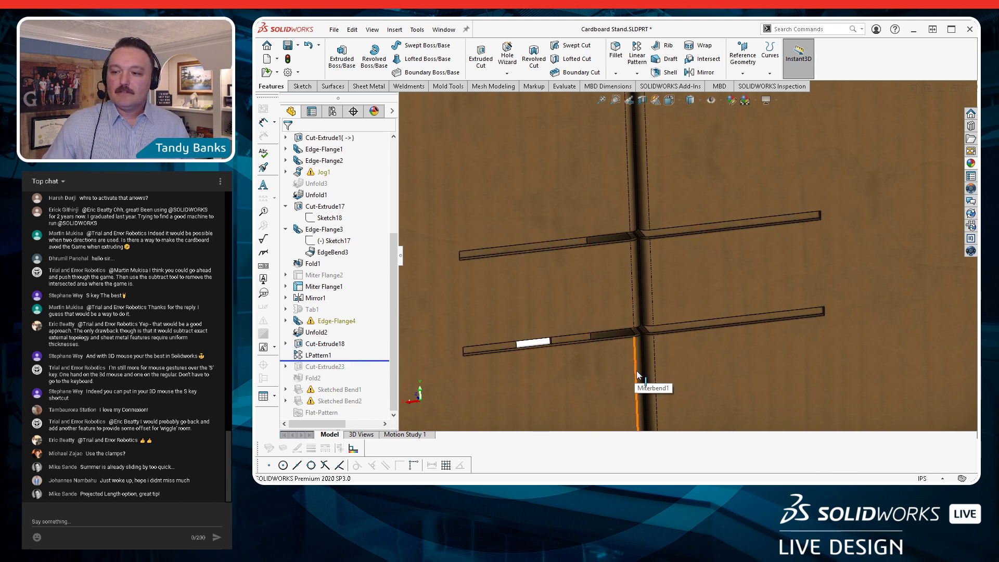
pyautogui.moveTo(327, 357)
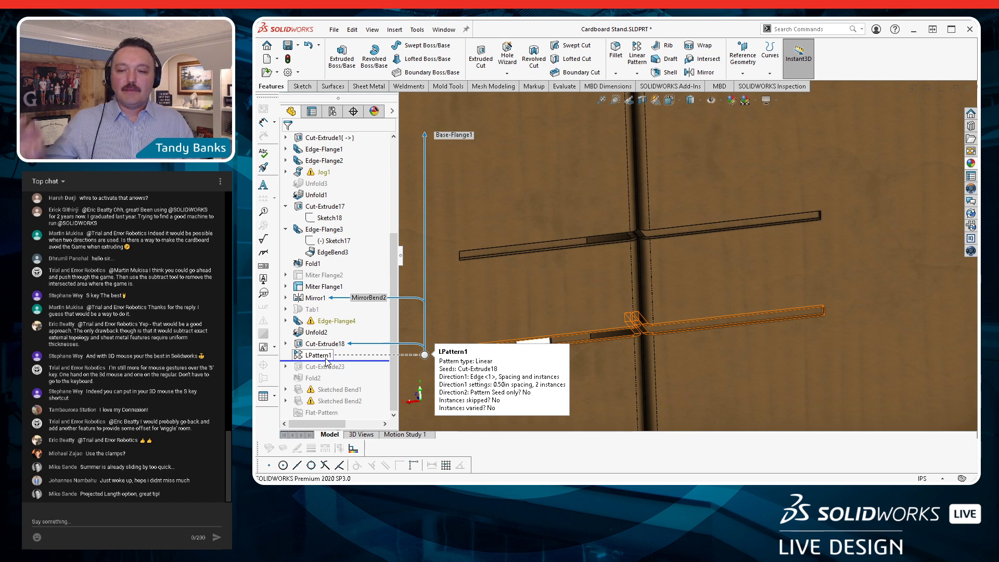
pyautogui.moveTo(323, 360); pyautogui.dragTo(359, 383)
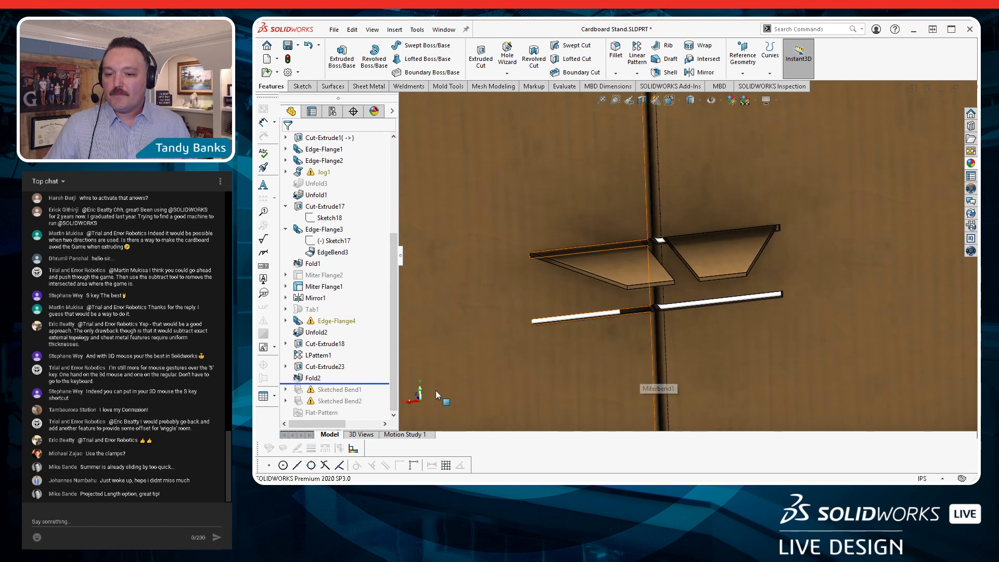
# Highlight Cut-Extrude23 and inspect its rounded cutout in the lower front of the stand
pyautogui.click(327, 366)
pyautogui.scroll(3, 576, 357)
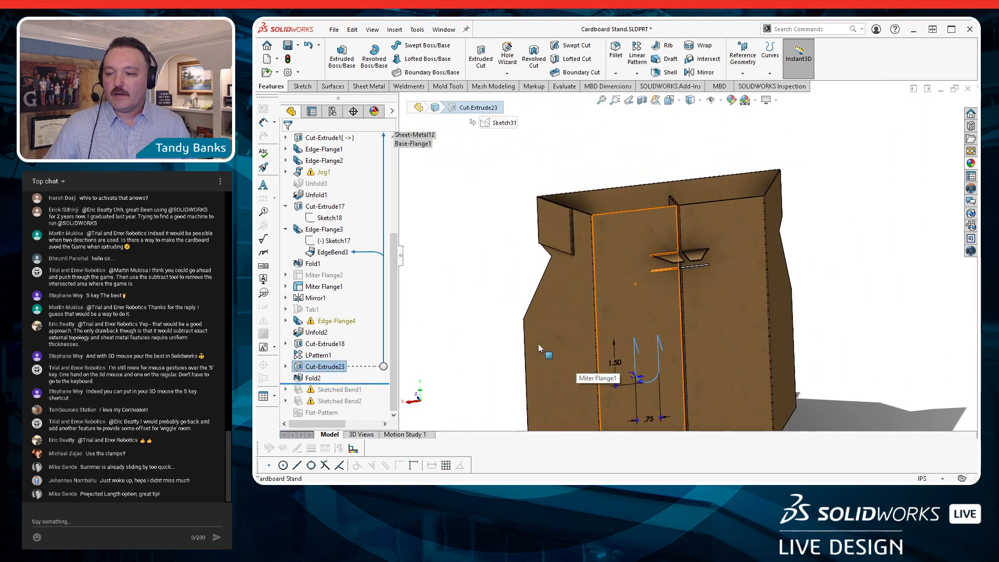
pyautogui.moveTo(540, 346); pyautogui.dragTo(619, 336, button='middle')
pyautogui.scroll(2, 593, 345)
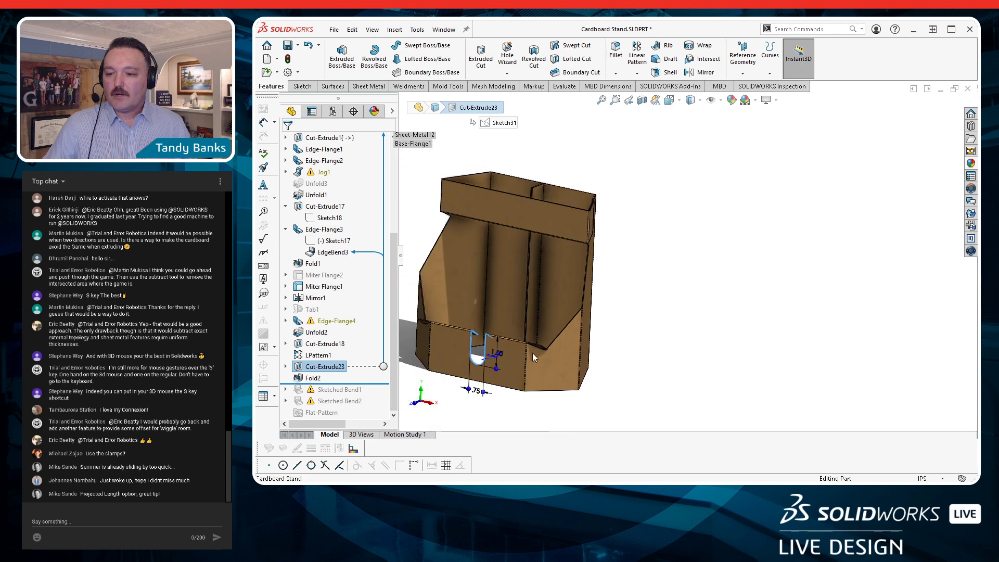
pyautogui.scroll(-4, 531, 354)
pyautogui.click(500, 420)
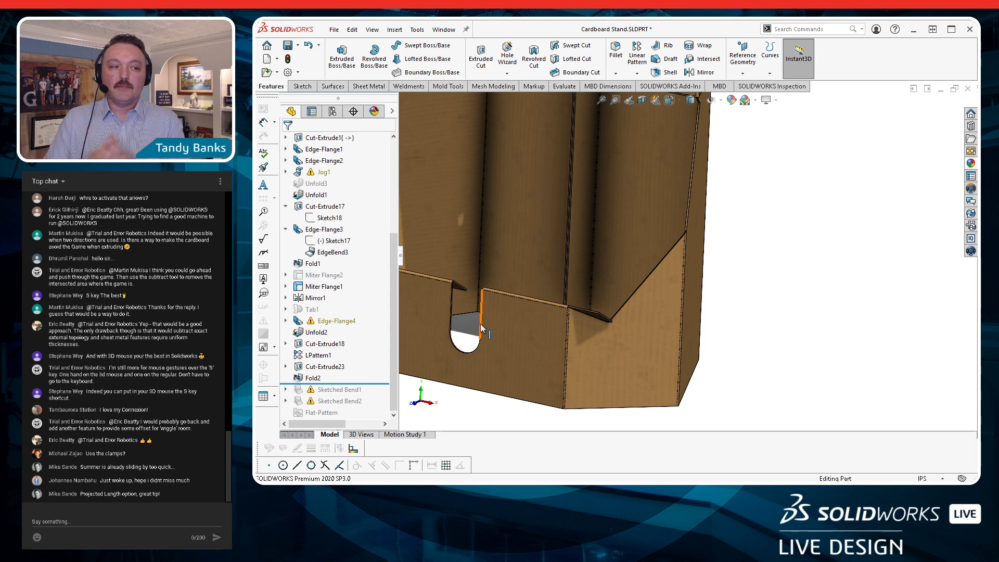
# Highlight Fold2 and inspect the refolded Edge-Flange4 tabs passing through the back slot
pyautogui.click(347, 378)
pyautogui.press('f')
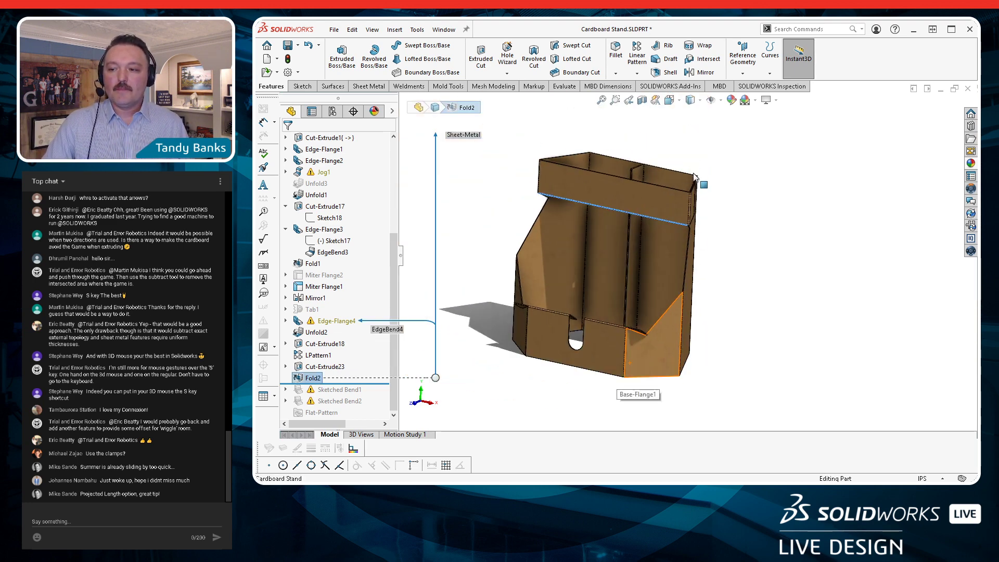
pyautogui.scroll(-2, 695, 179)
pyautogui.moveTo(775, 291); pyautogui.dragTo(702, 316, button='middle')
pyautogui.scroll(2, 704, 316)
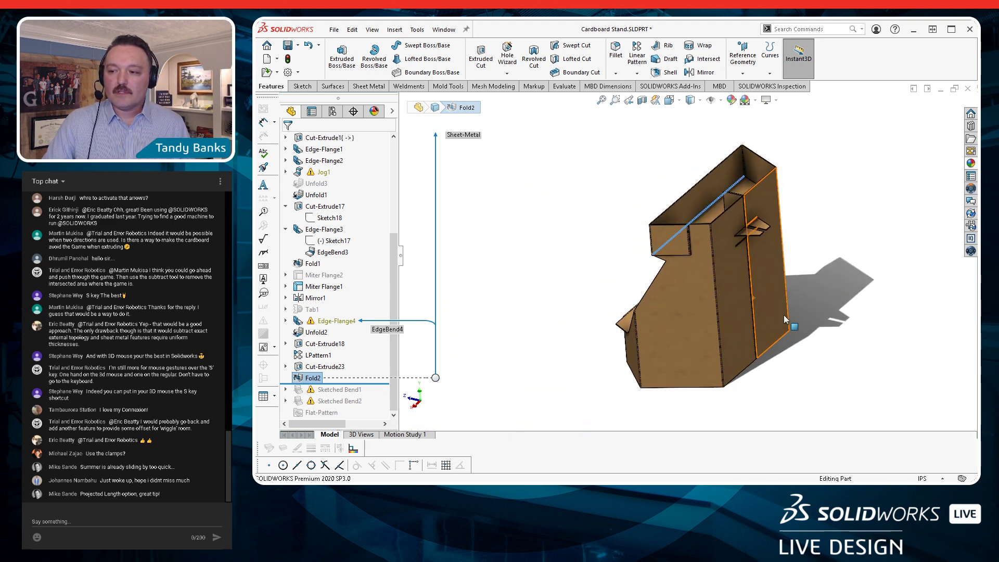
pyautogui.scroll(-6, 781, 224)
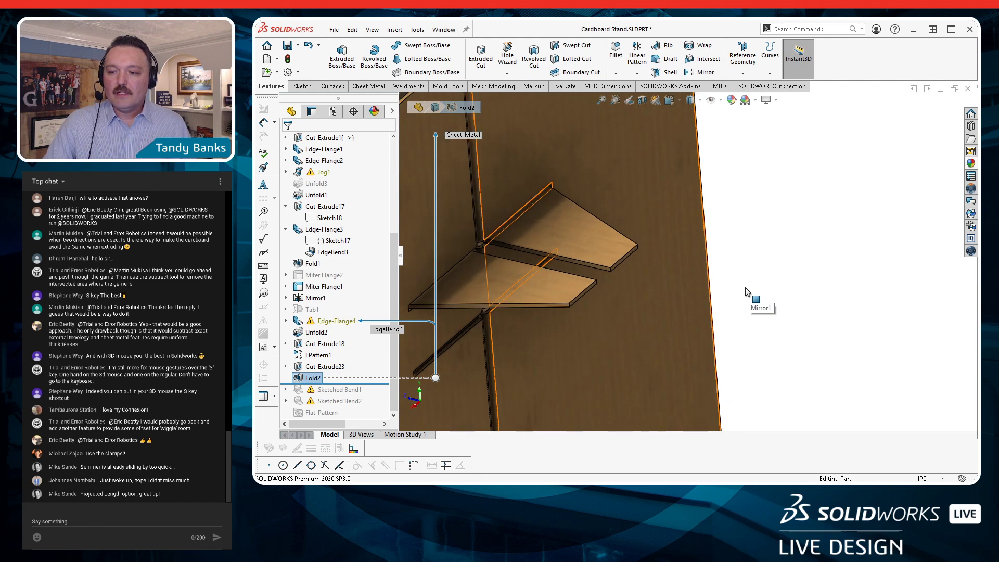
# Start a sketched bend on the Edge-Flange4 face and sketch a horizontal bend line about 1.44 in long across both tabs
pyautogui.click(593, 244)
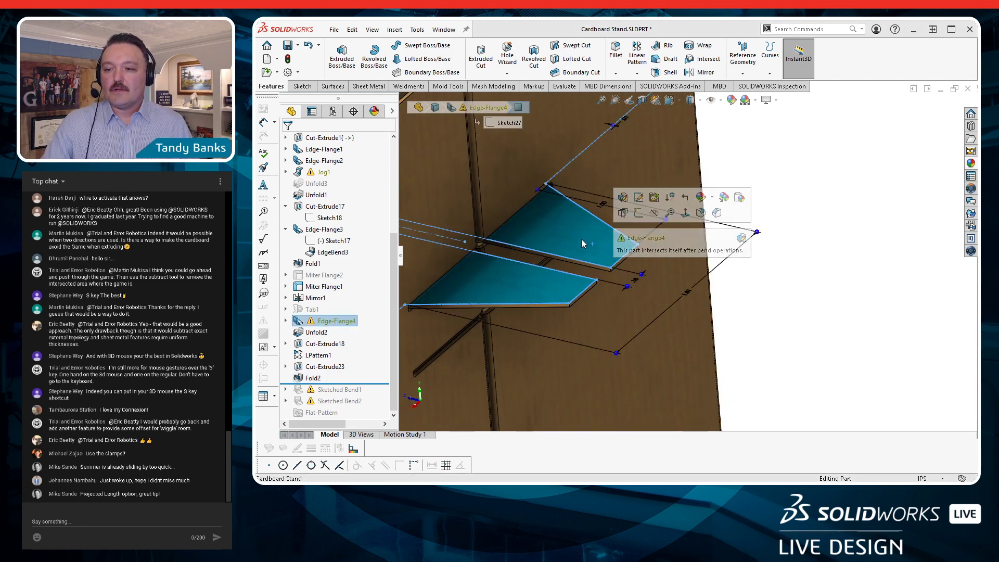
pyautogui.click(364, 87)
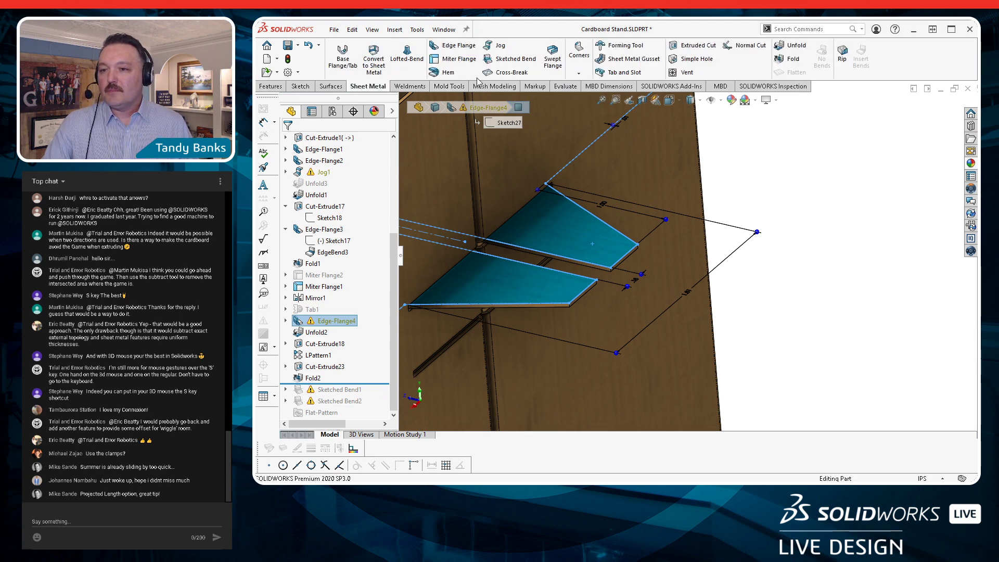
pyautogui.click(506, 61)
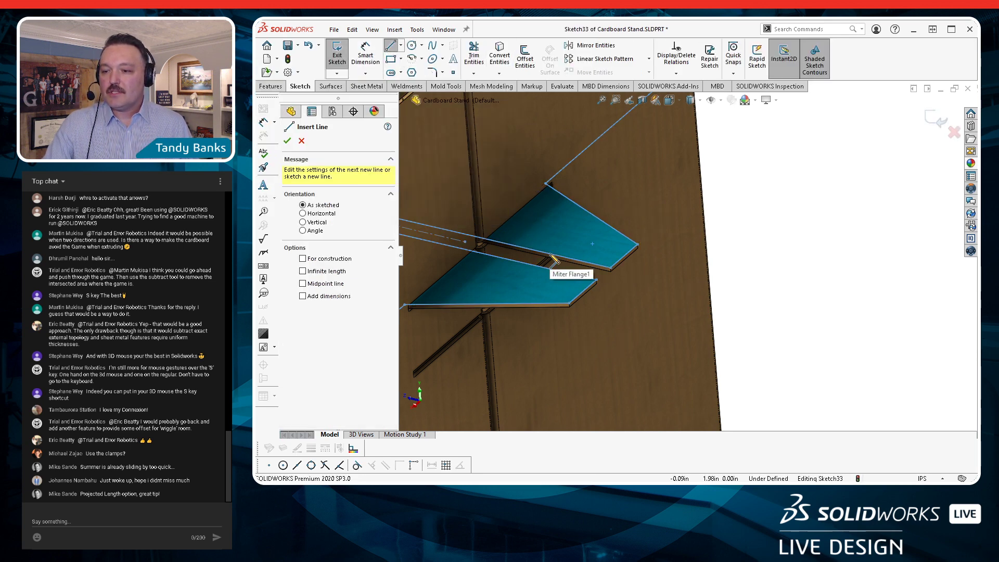
pyautogui.click(473, 304)
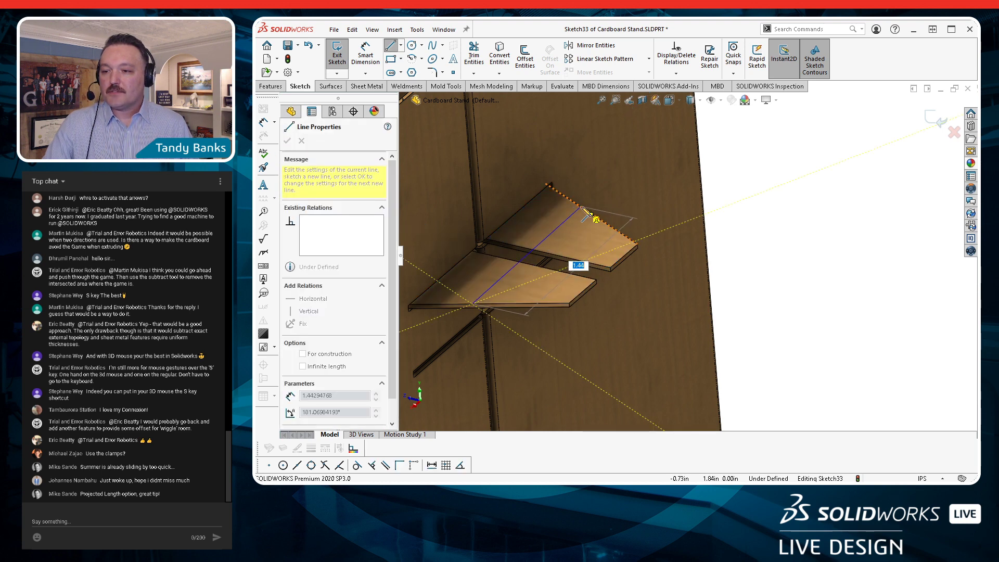
pyautogui.doubleClick(581, 207)
pyautogui.press('Escape')
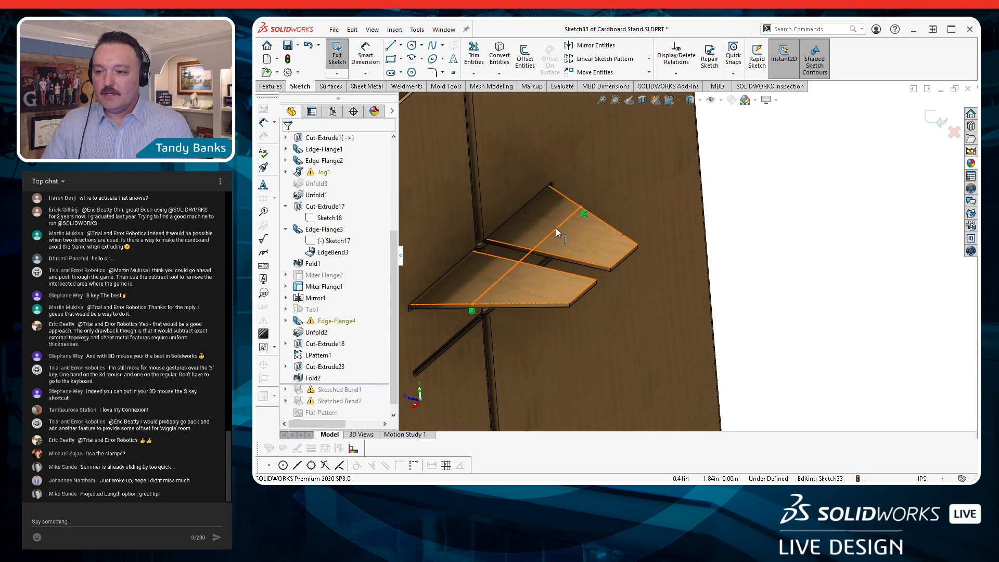
pyautogui.click(556, 228)
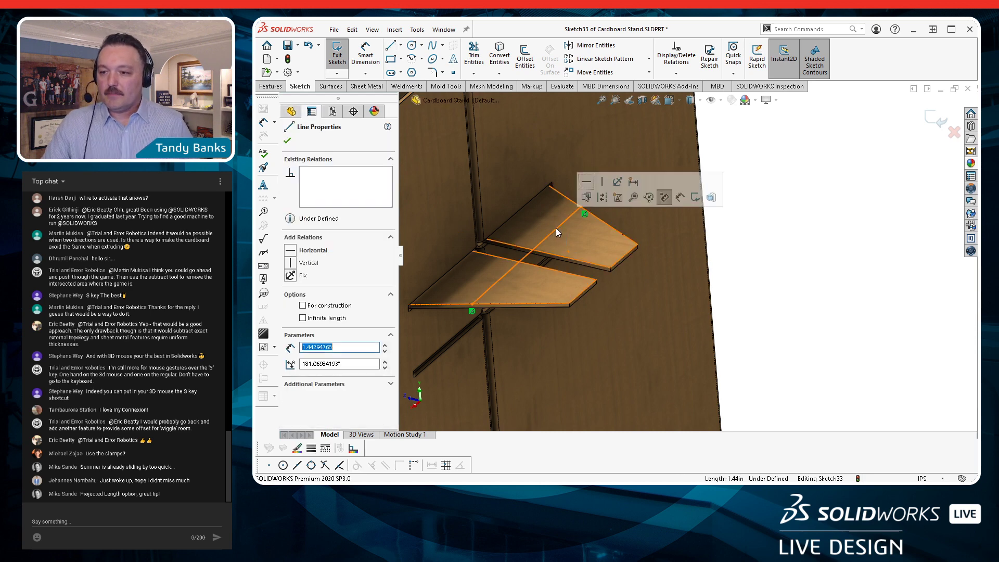
pyautogui.click(802, 270)
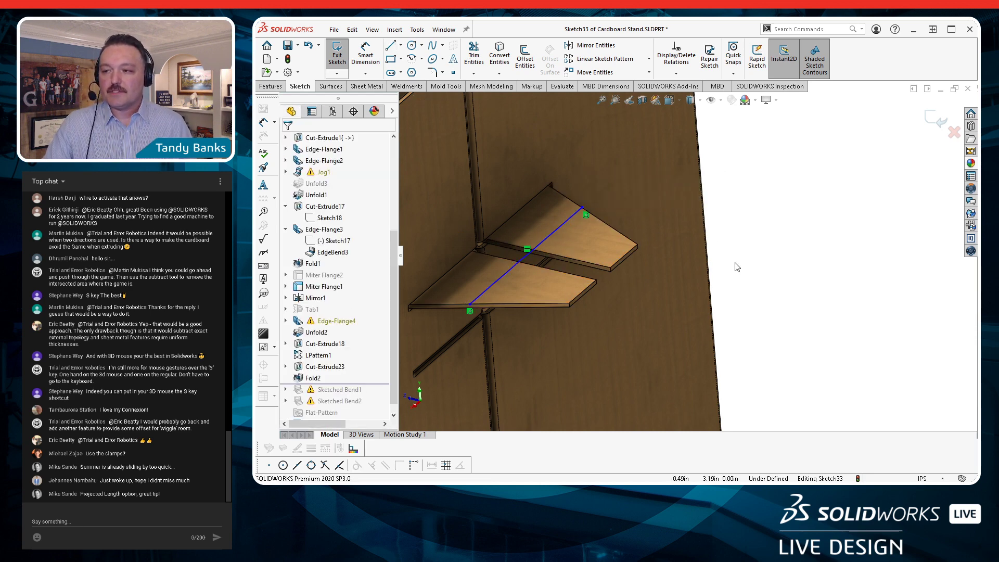
# Create a 90° sketched bend from the line with the default radius, fixing the part of the tab nearest the back panel
pyautogui.click(931, 118)
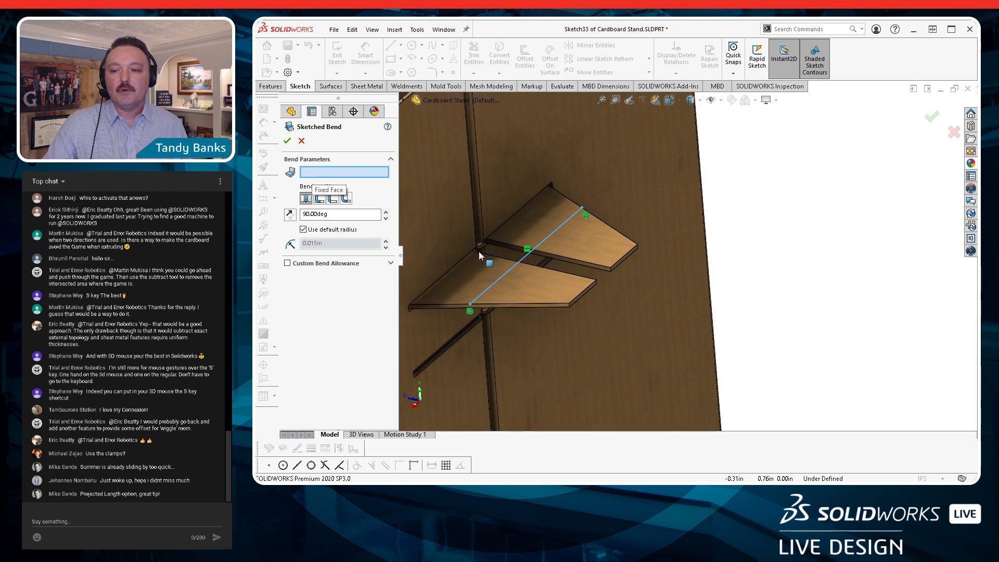
pyautogui.click(480, 273)
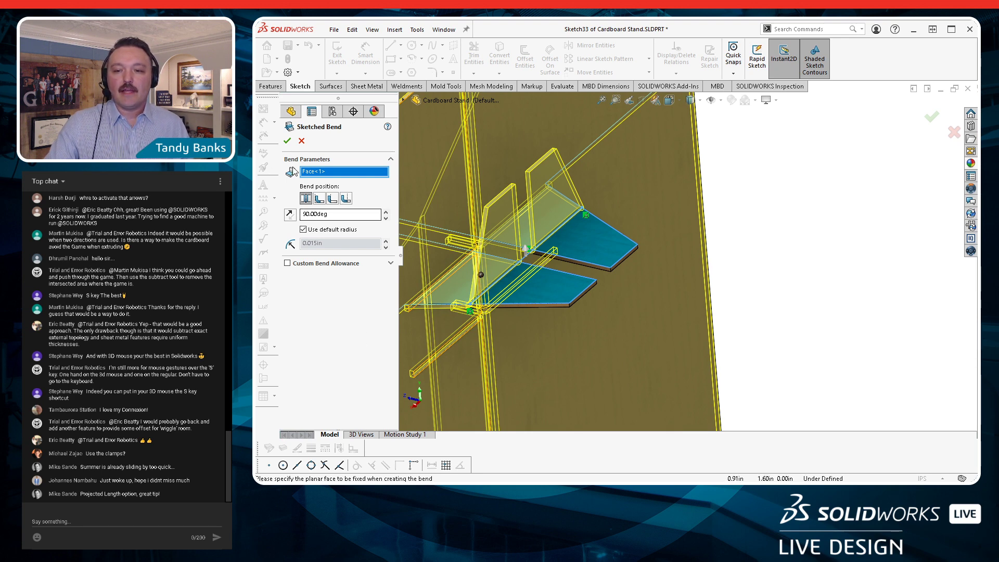
pyautogui.click(286, 141)
pyautogui.moveTo(818, 293); pyautogui.dragTo(614, 312, button='middle')
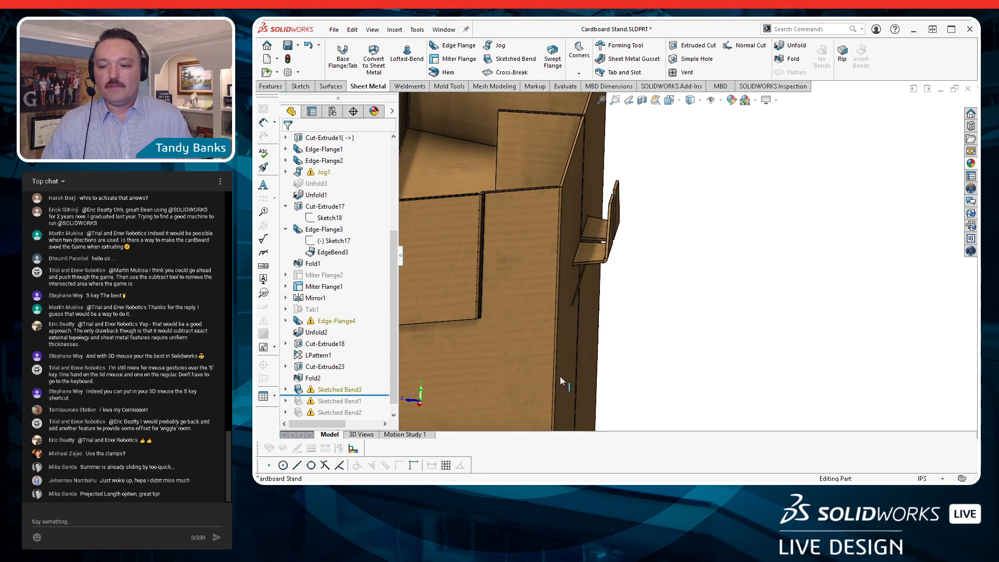
# Reopen Sketched Bend3 for editing, review its bend position options and accept the bend
pyautogui.click(344, 390)
pyautogui.click(353, 358)
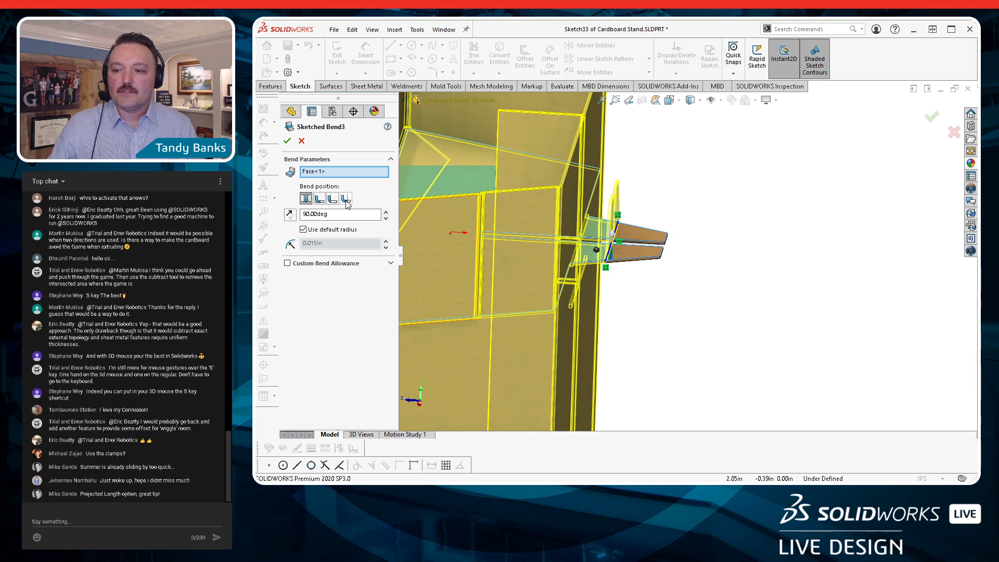
pyautogui.click(287, 141)
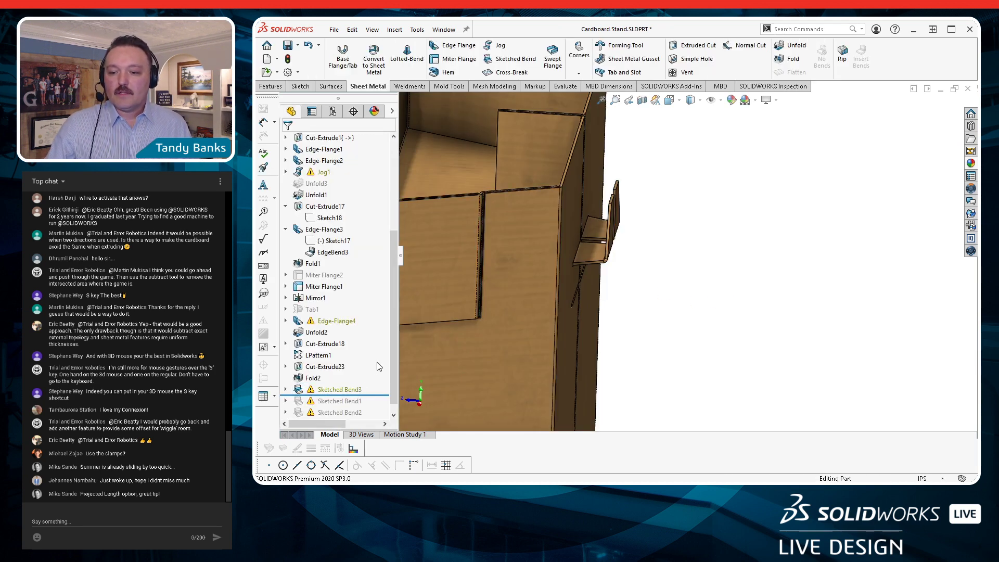
# Suppress Sketched Bend3 and roll the model forward past Sketched Bend1 and Sketched Bend2 to the end of the feature history
pyautogui.rightClick(355, 391)
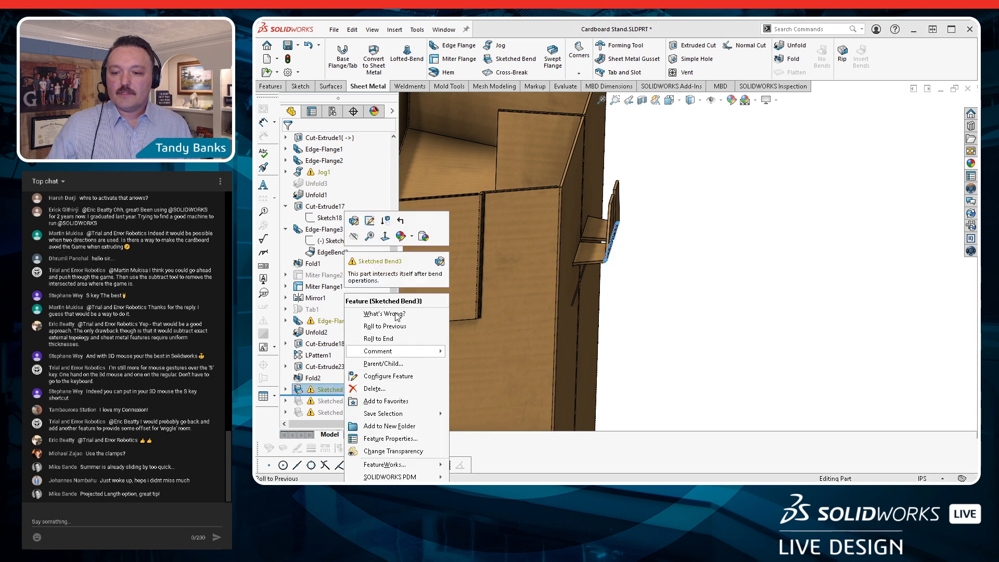
pyautogui.click(353, 236)
pyautogui.scroll(-1, 395, 352)
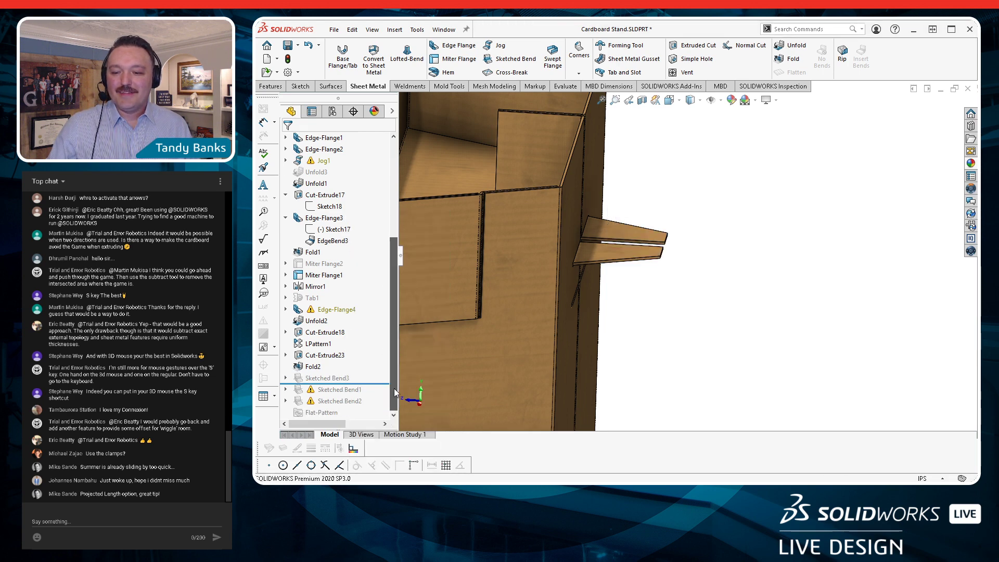
pyautogui.moveTo(365, 384); pyautogui.dragTo(364, 418)
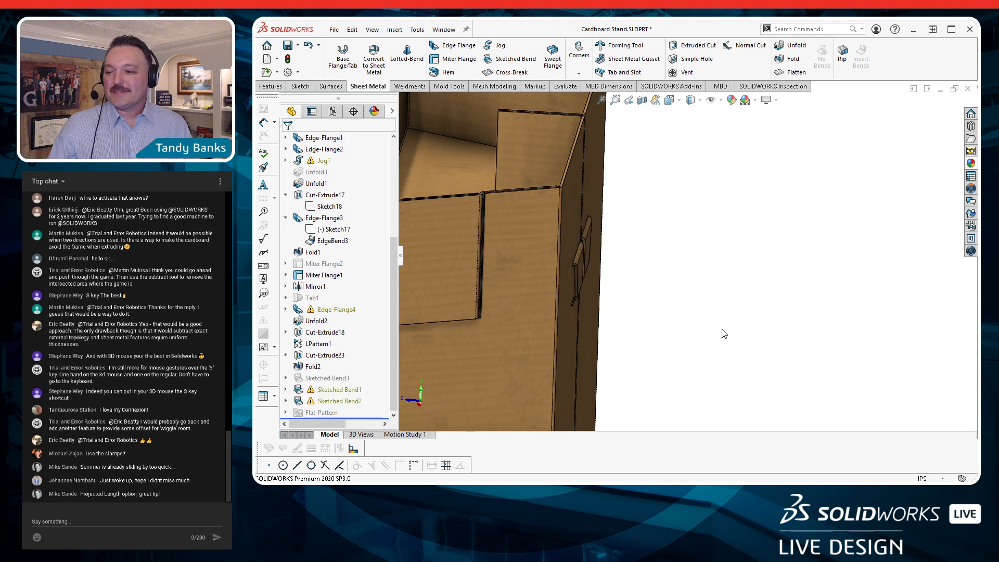
# Examine the bent tabs at the back panel slots and the overall shape of the folded stand from the front
pyautogui.moveTo(755, 323); pyautogui.dragTo(711, 332, button='middle')
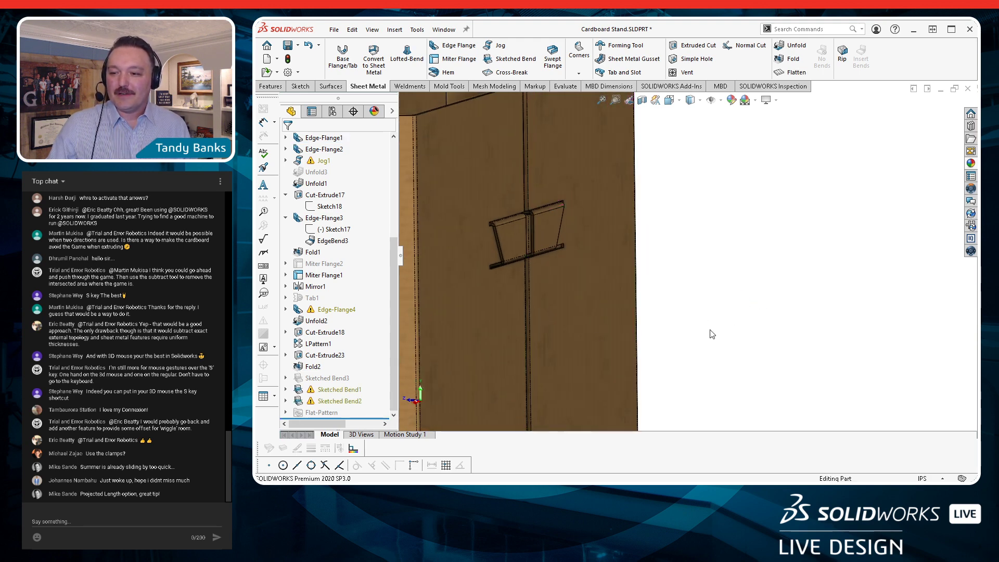
pyautogui.scroll(-6, 579, 254)
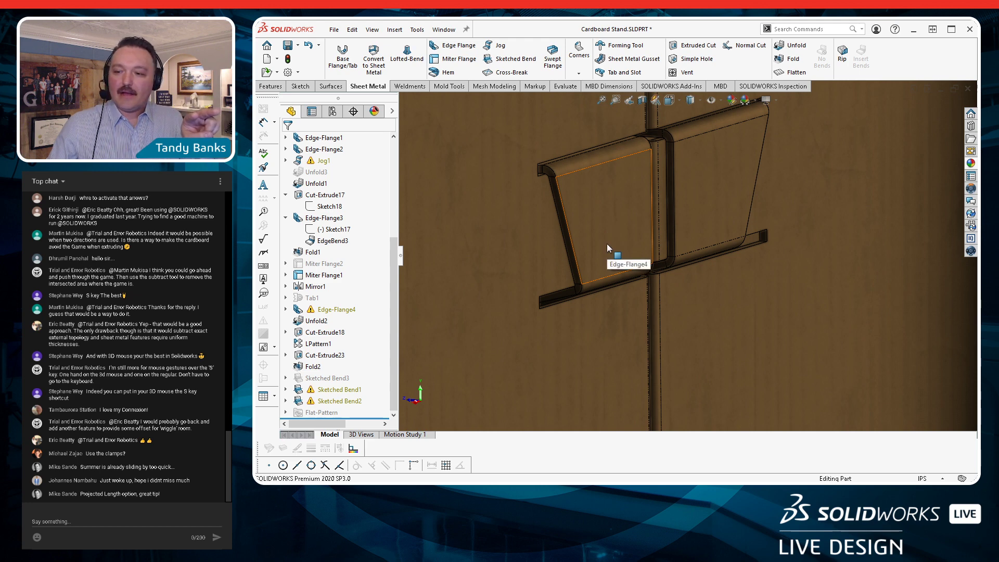
pyautogui.scroll(6, 692, 322)
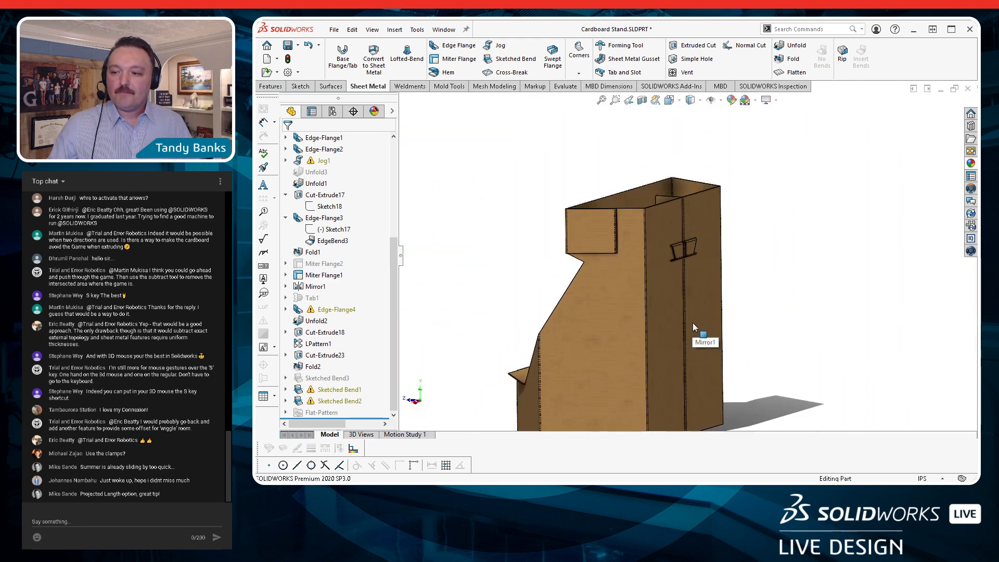
pyautogui.moveTo(692, 327); pyautogui.dragTo(811, 375, button='middle')
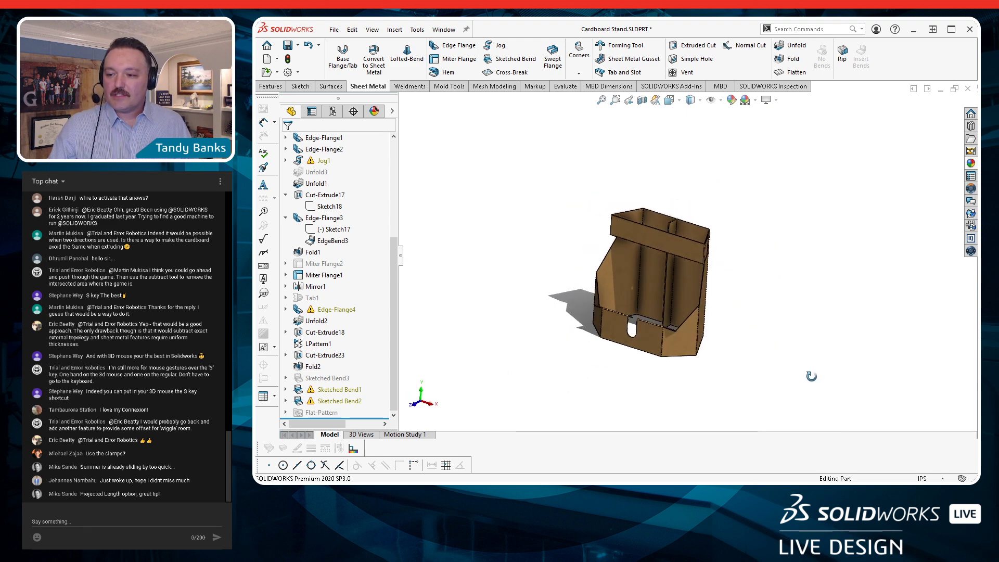
pyautogui.scroll(-5, 729, 326)
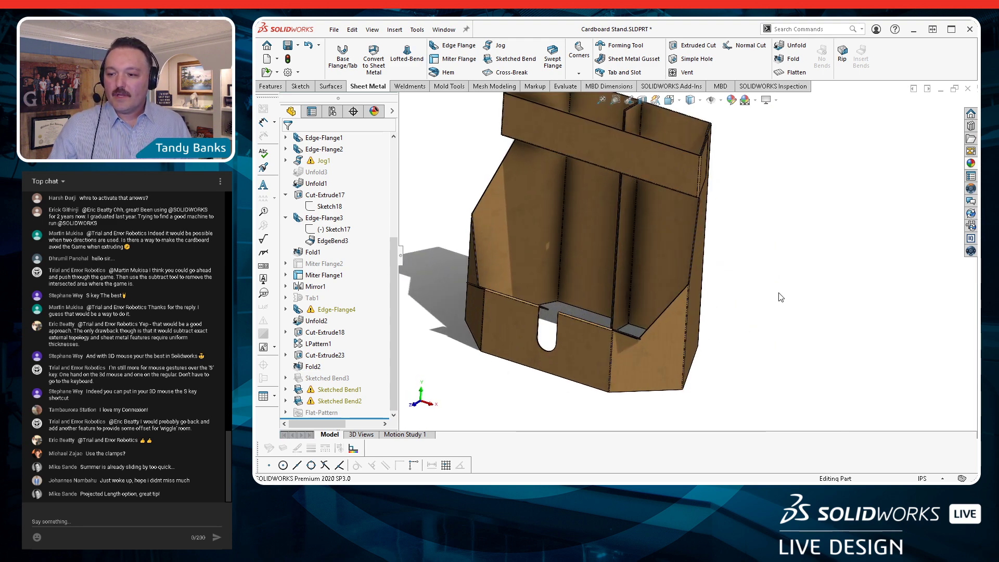
pyautogui.moveTo(770, 271); pyautogui.dragTo(773, 236, button='middle')
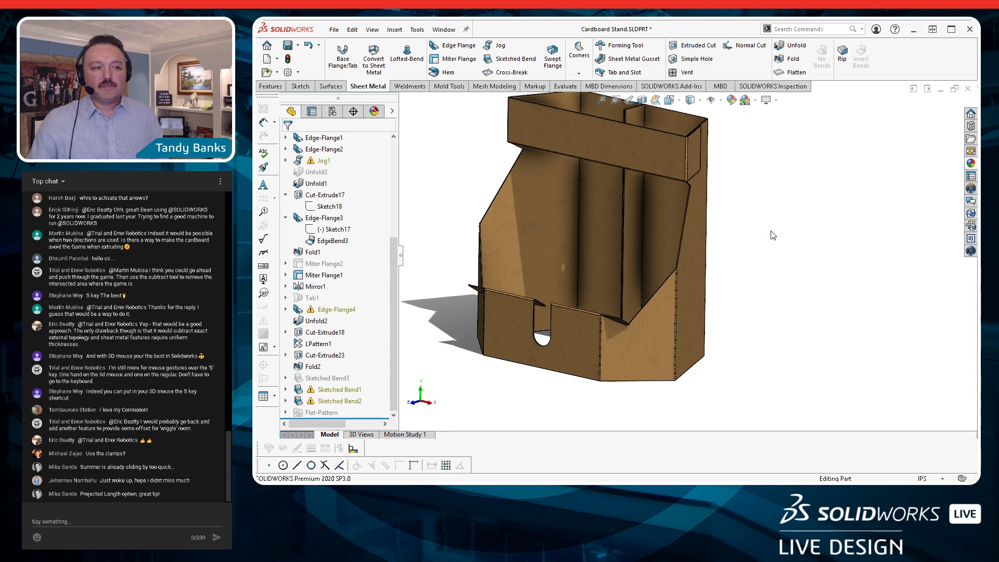
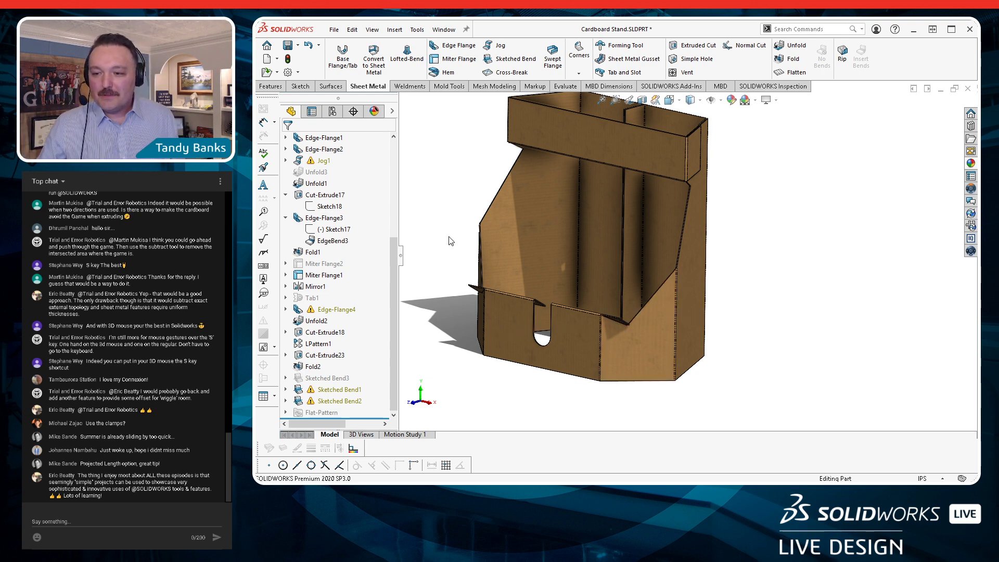
pyautogui.scroll(2, 743, 220)
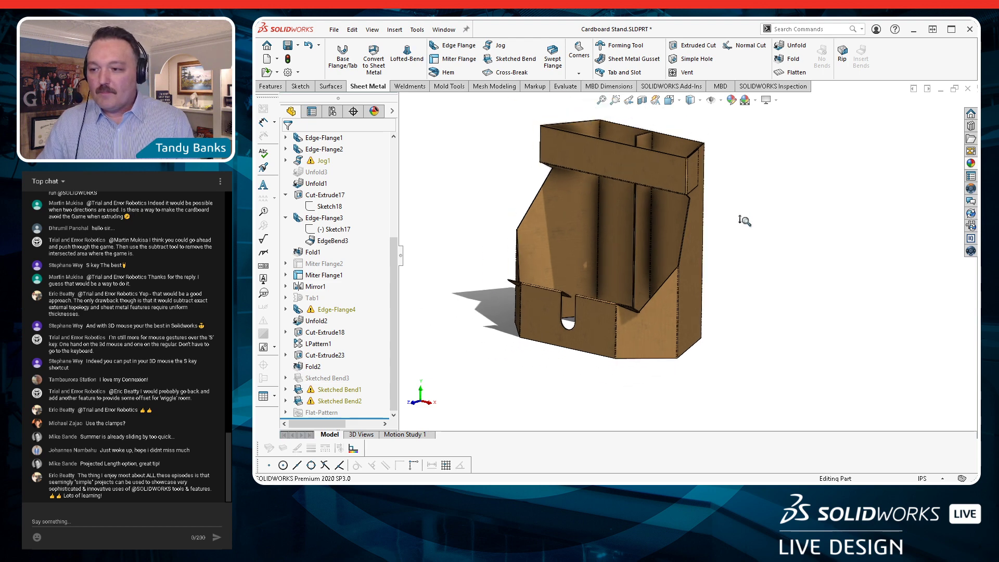
pyautogui.keyDown('shift'); pyautogui.moveTo(745, 221); pyautogui.dragTo(754, 227, button='middle'); pyautogui.keyUp('shift')
pyautogui.keyDown('ctrl'); pyautogui.moveTo(754, 227); pyautogui.dragTo(774, 256, button='middle'); pyautogui.keyUp('ctrl')
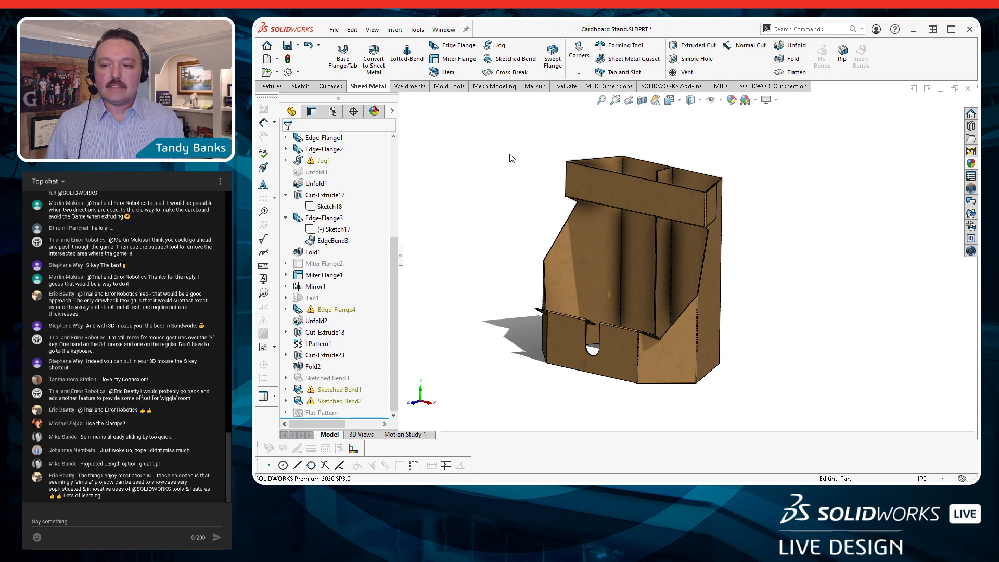
# Flatten the Cardboard Stand, inspect its flat pattern and return the part to its folded state
pyautogui.click(793, 73)
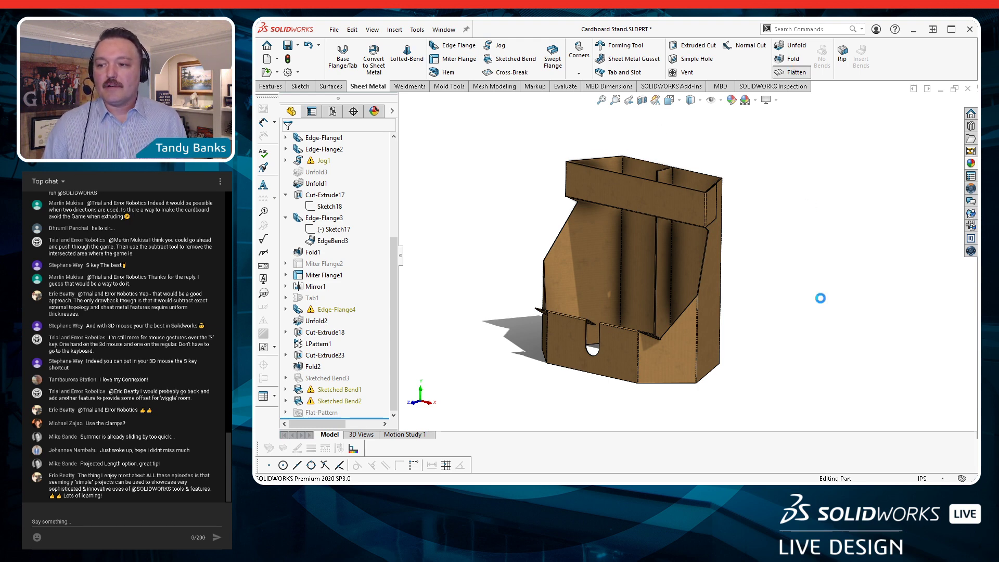
pyautogui.scroll(3, 648, 287)
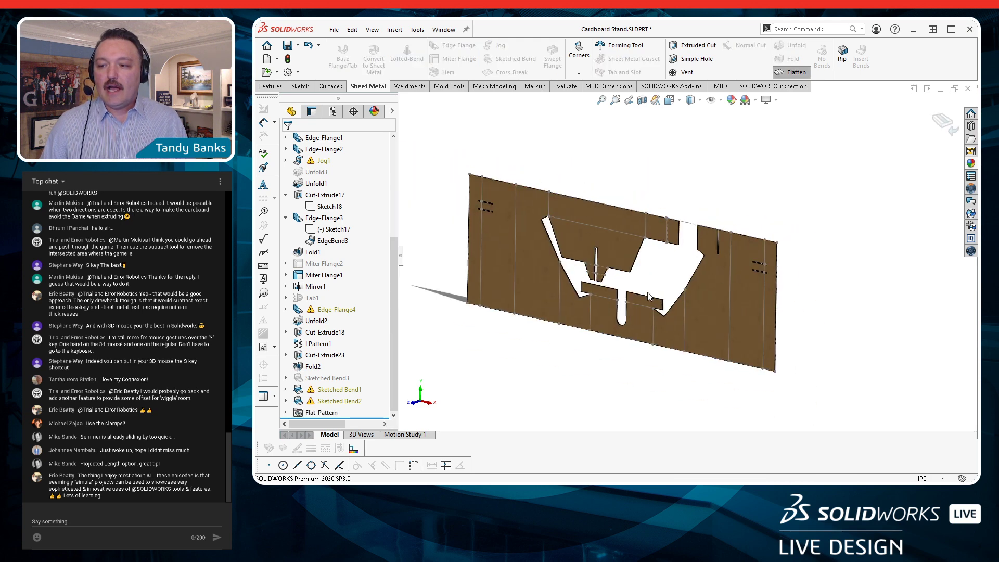
pyautogui.moveTo(452, 261); pyautogui.dragTo(488, 264, button='middle')
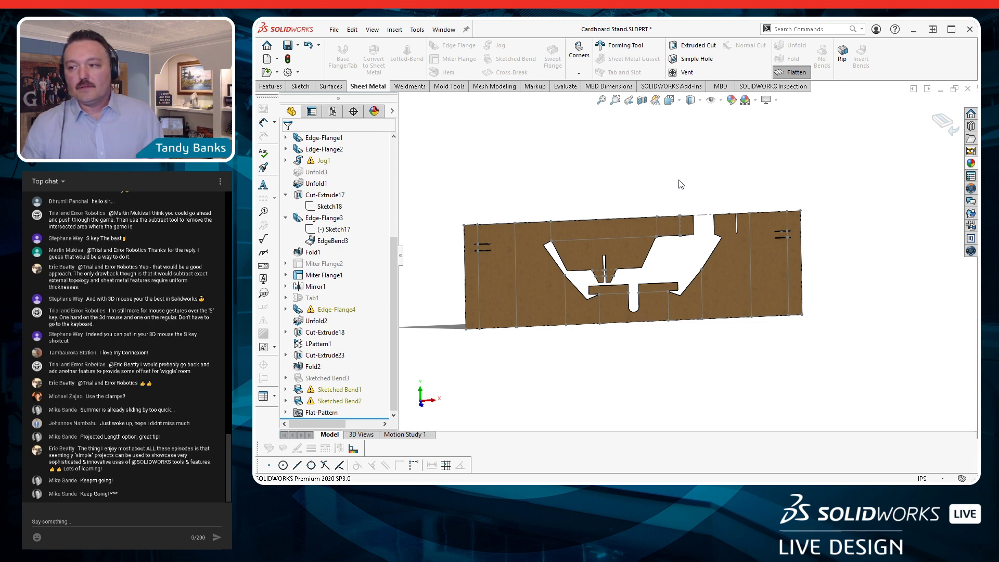
pyautogui.click(944, 123)
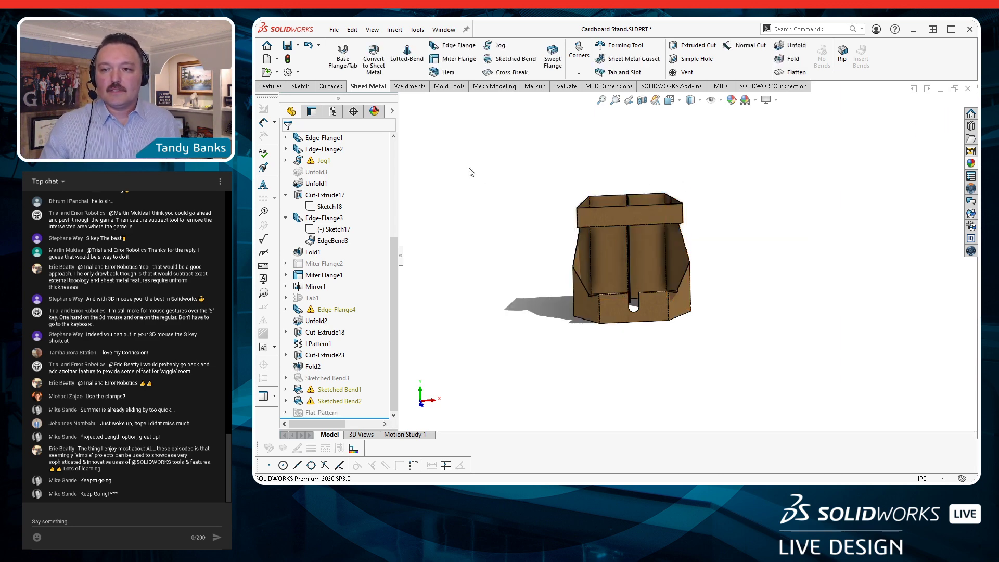
# Create a new drawing on an A4 (ISO) sheet with the sheet format display turned off
pyautogui.click(267, 60)
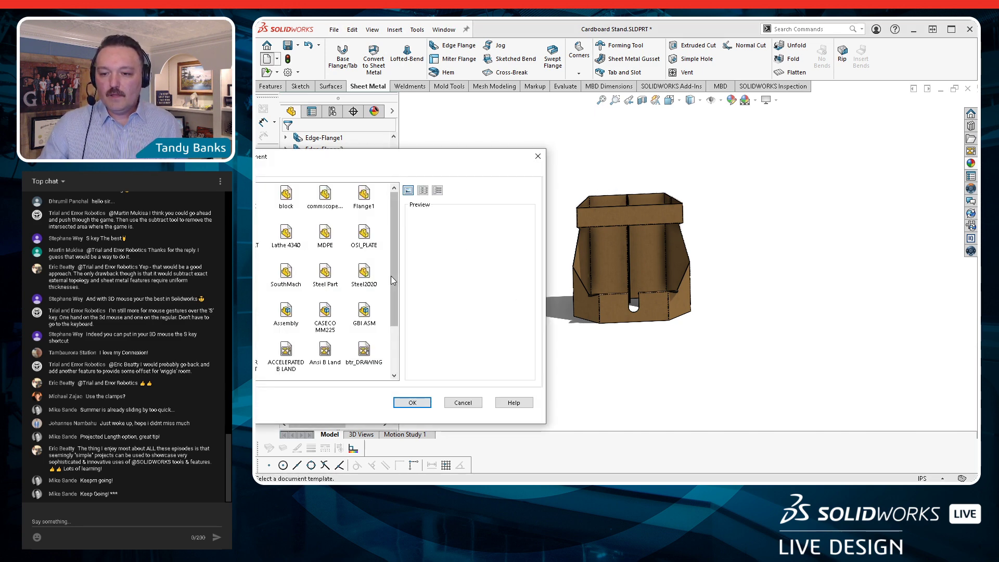
pyautogui.moveTo(391, 275); pyautogui.dragTo(395, 335)
pyautogui.doubleClick(255, 322)
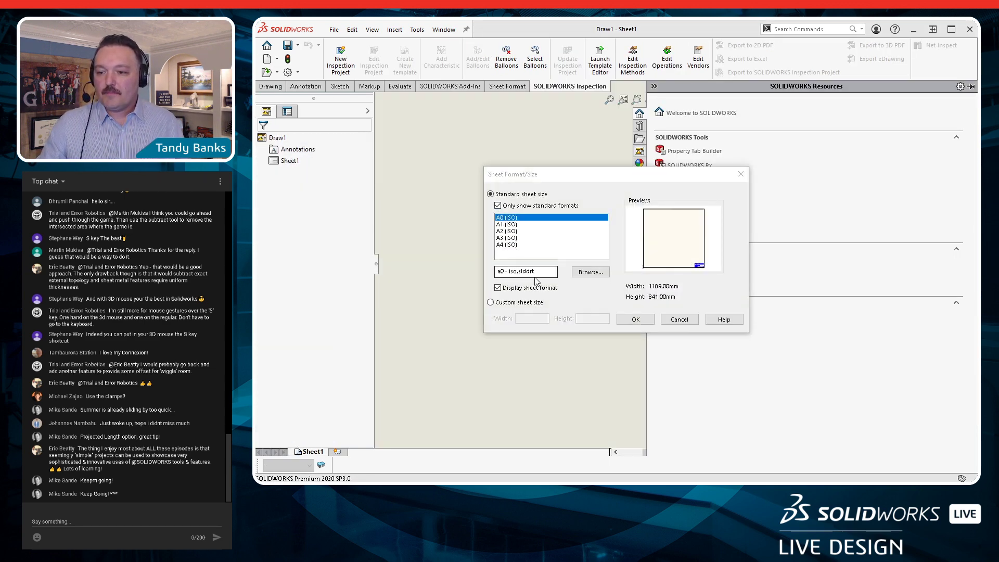
pyautogui.click(515, 245)
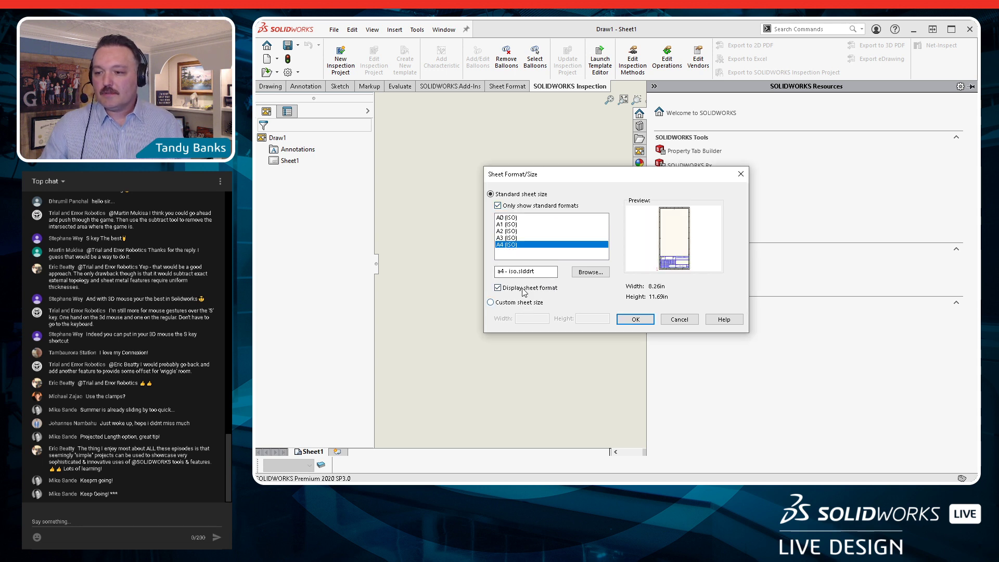
pyautogui.click(593, 274)
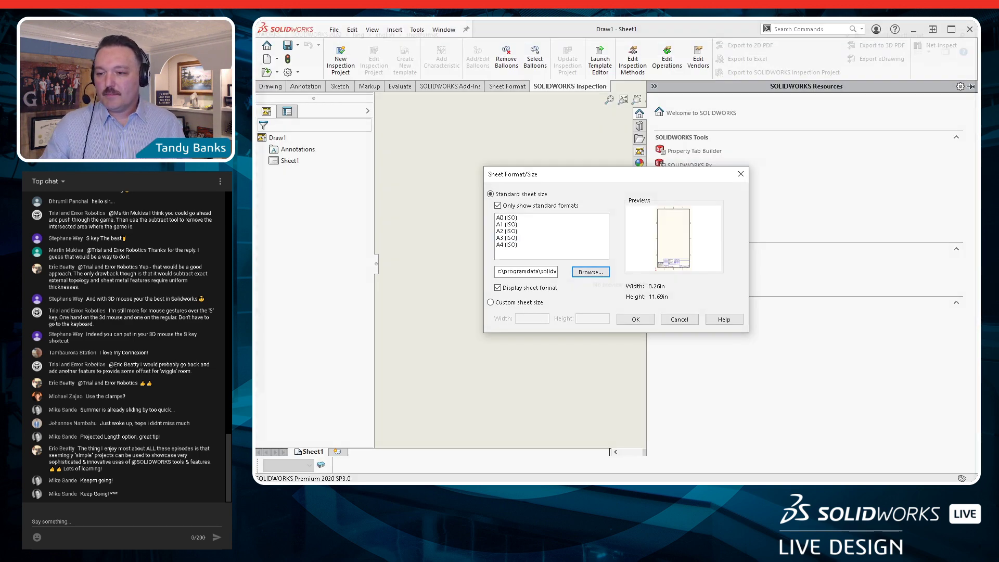
pyautogui.click(498, 288)
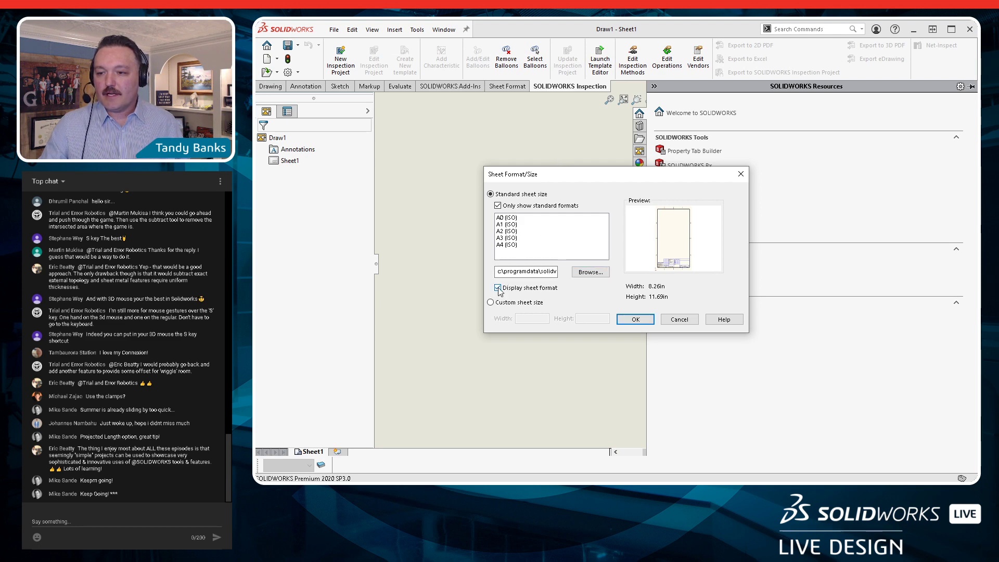
pyautogui.click(507, 245)
pyautogui.click(635, 319)
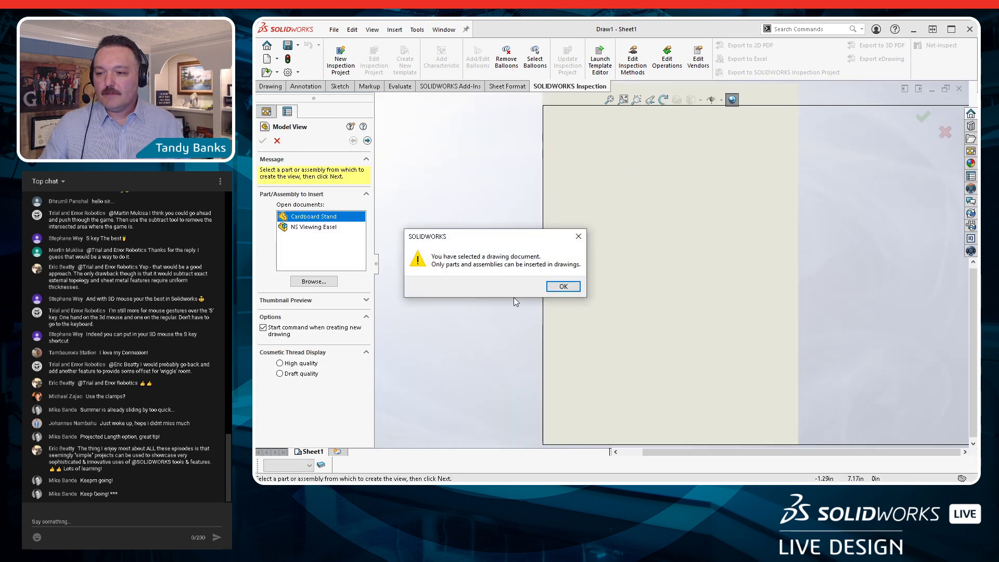
# Insert a flat pattern view of the Cardboard Stand on the drawing sheet, without any projected views
pyautogui.click(566, 286)
pyautogui.scroll(5, 471, 283)
pyautogui.scroll(-2, 819, 264)
pyautogui.scroll(1, 819, 264)
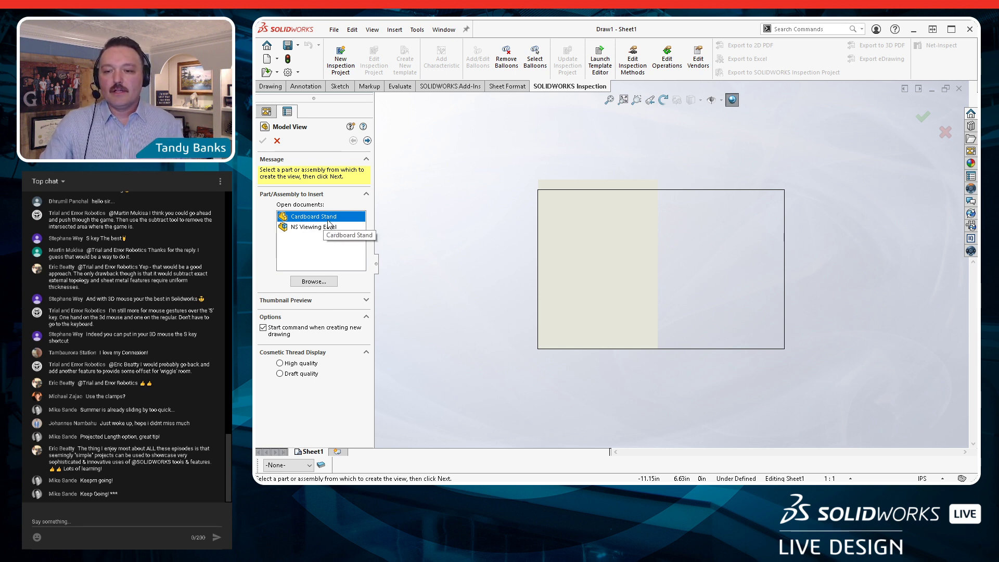
pyautogui.click(367, 141)
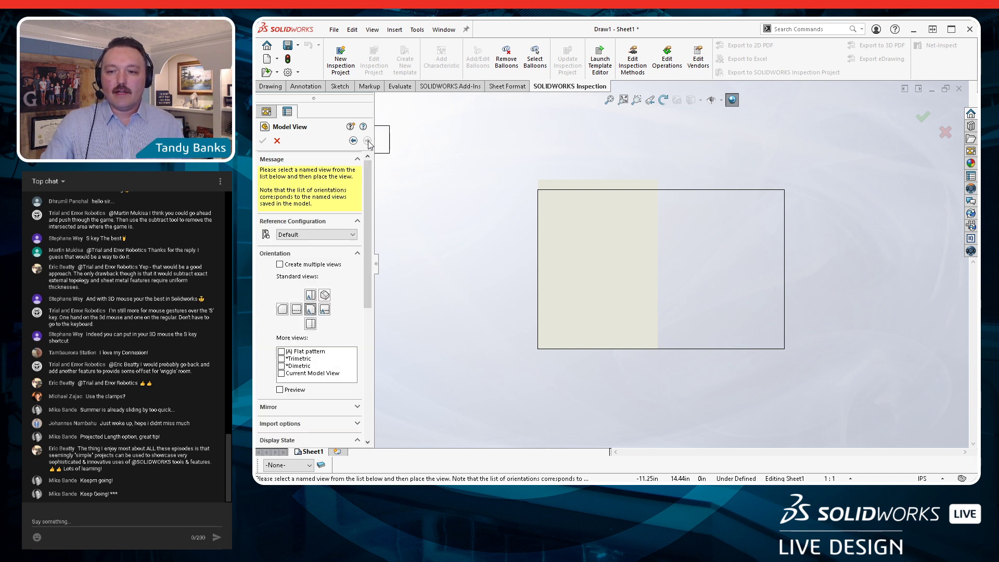
pyautogui.click(293, 352)
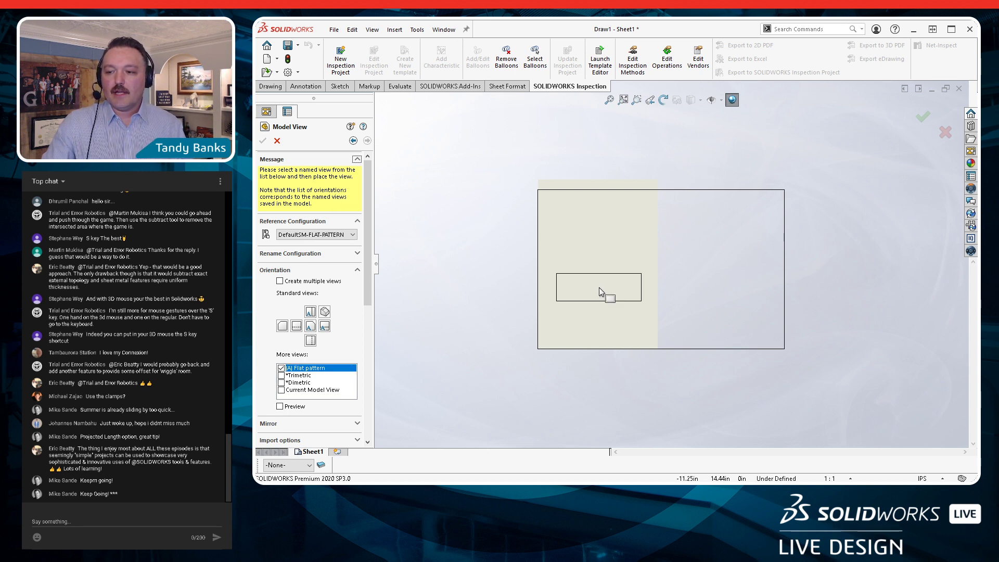
pyautogui.click(604, 272)
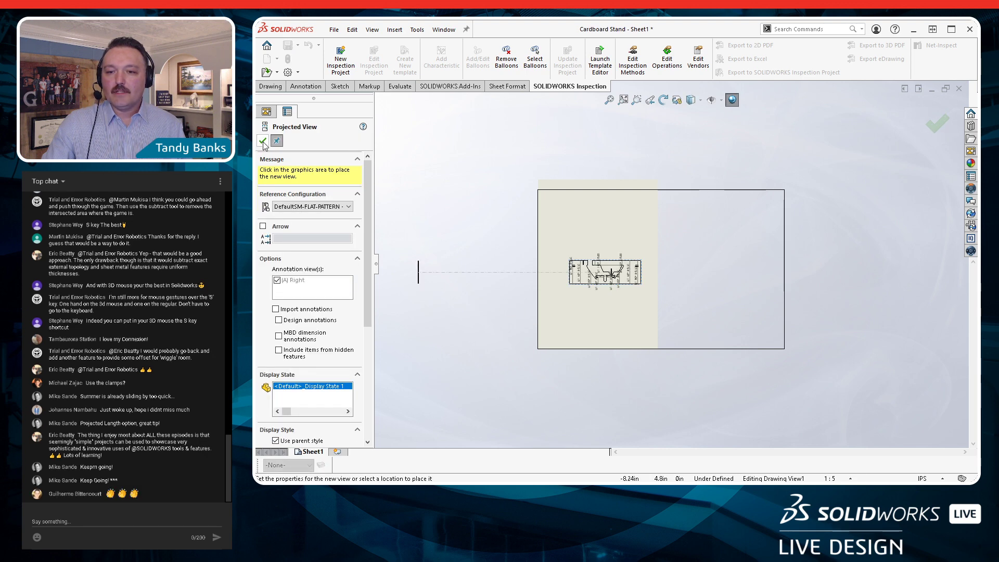
pyautogui.click(263, 140)
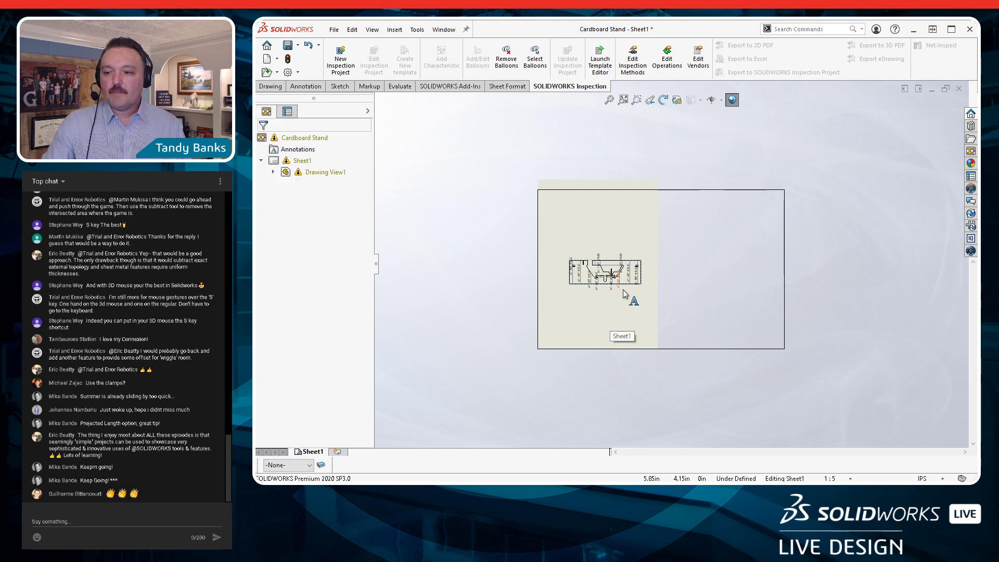
# Set the sheet scale to 1:1 and rotate the flat pattern view by 90°
pyautogui.click(851, 479)
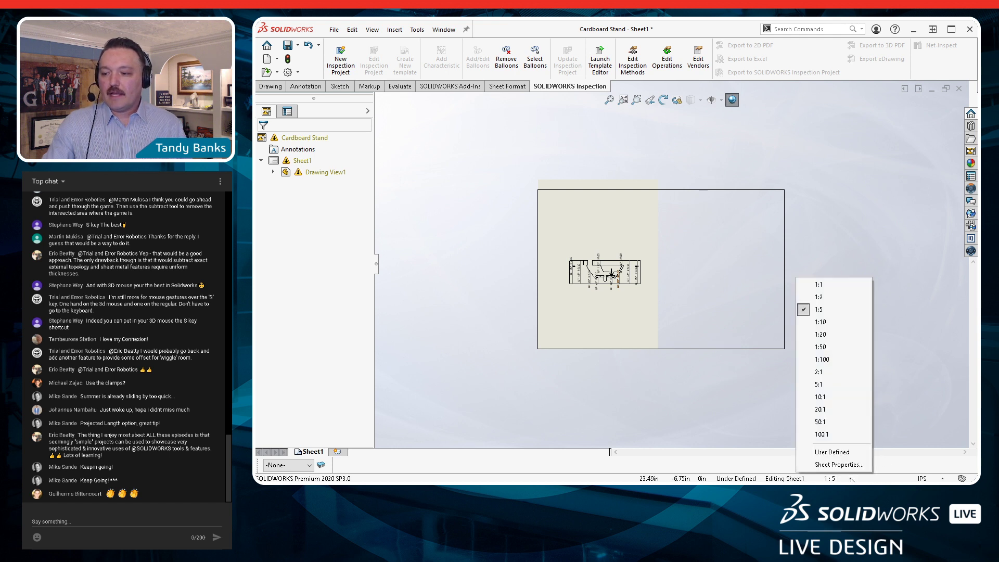
pyautogui.click(817, 281)
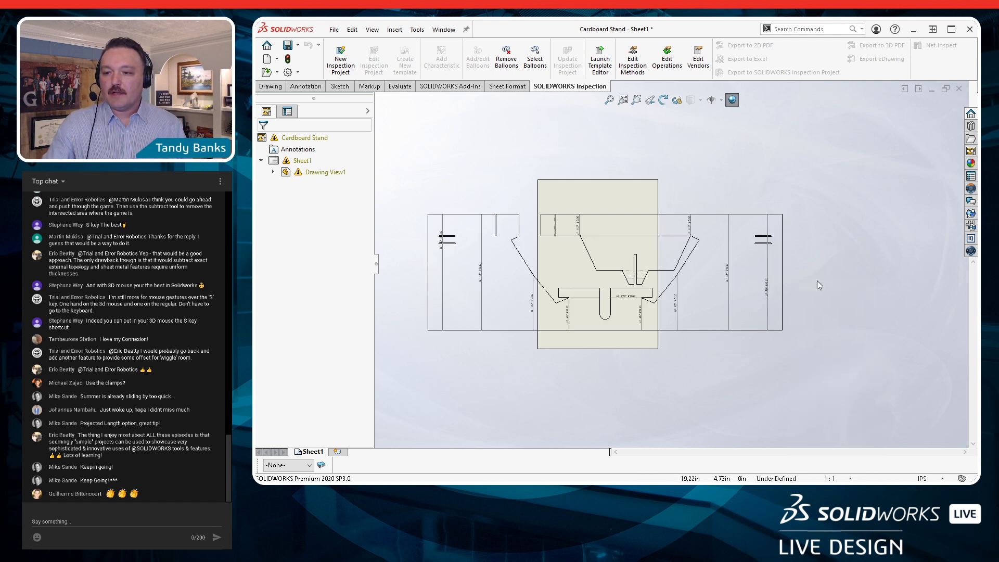
pyautogui.click(688, 334)
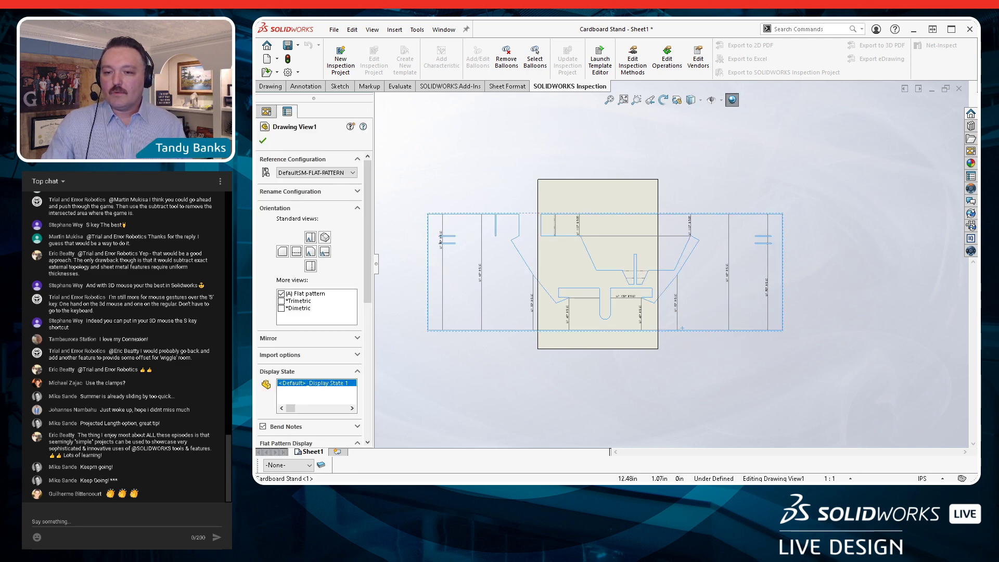
pyautogui.click(663, 101)
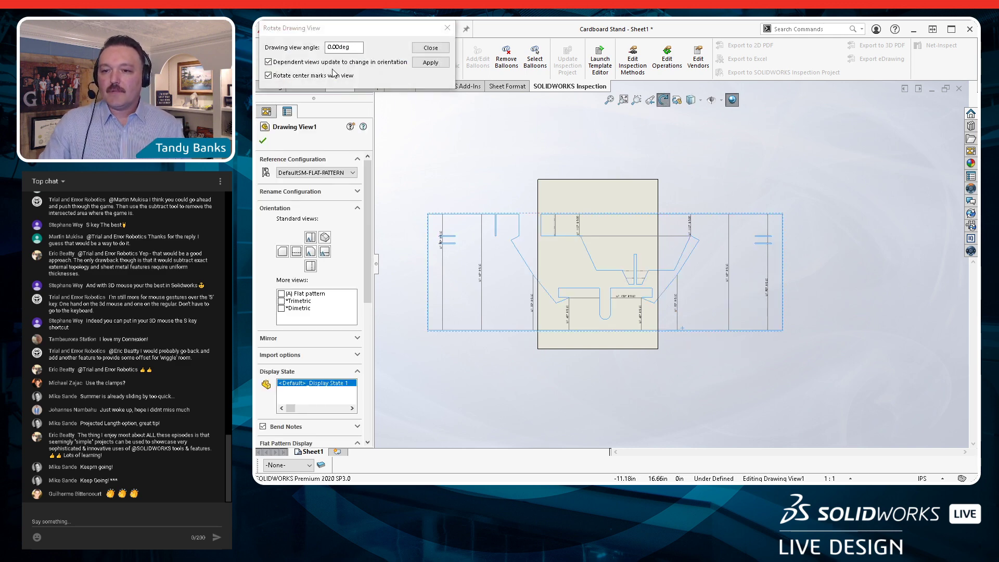
pyautogui.write('90')
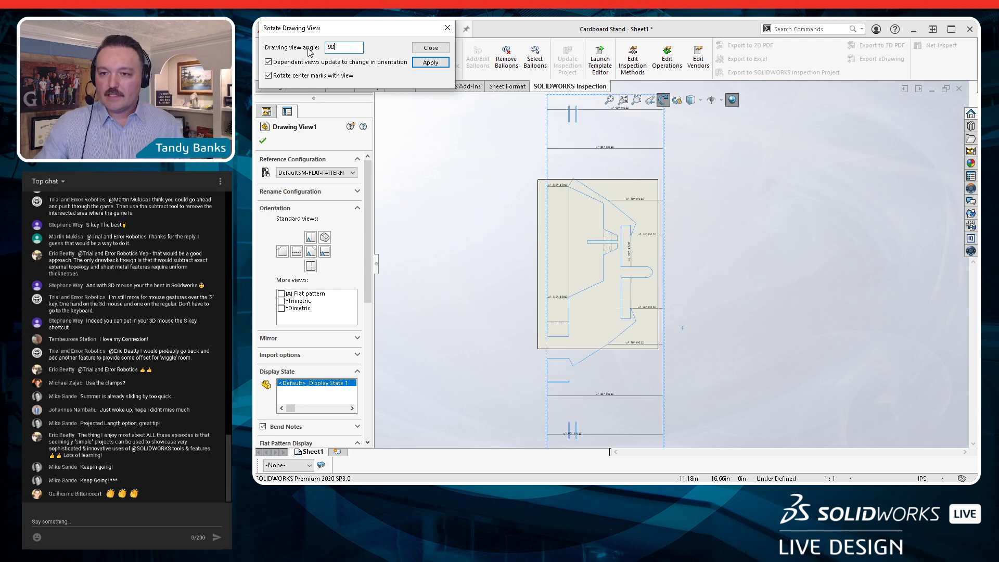
pyautogui.click(429, 47)
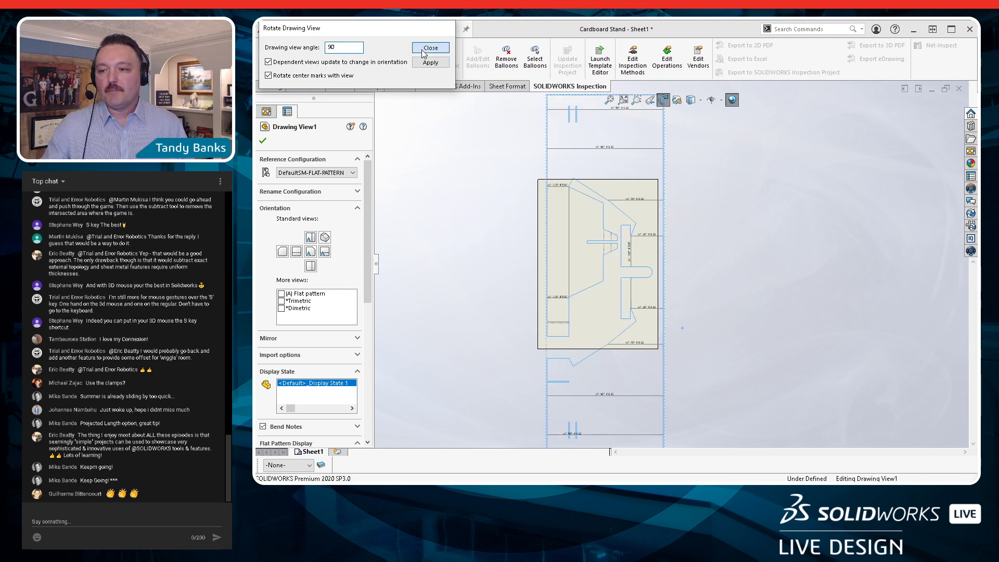
# Move the flat pattern view down so its upper end lies within the drawing sheet's borders
pyautogui.moveTo(663, 119); pyautogui.dragTo(655, 205)
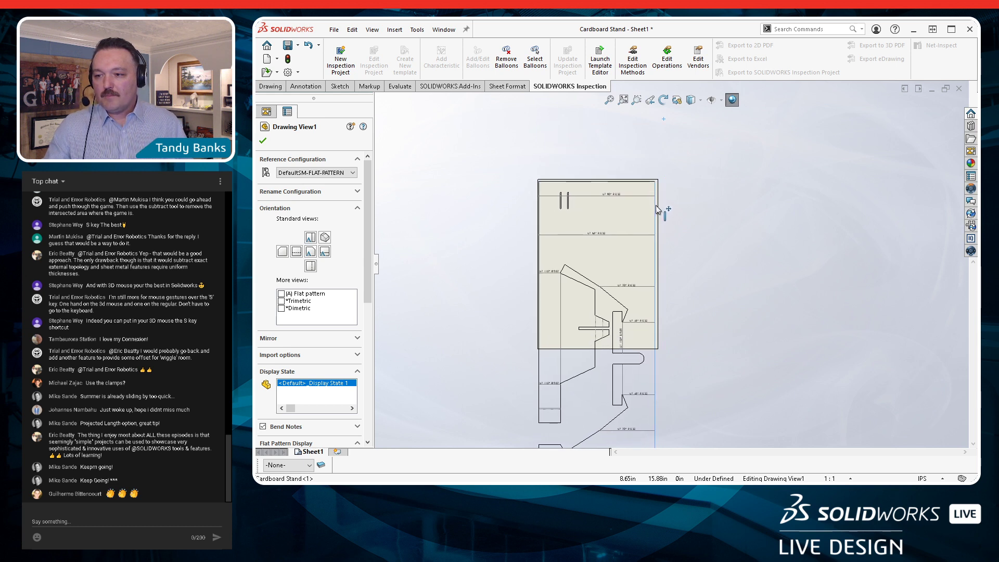
pyautogui.click(498, 136)
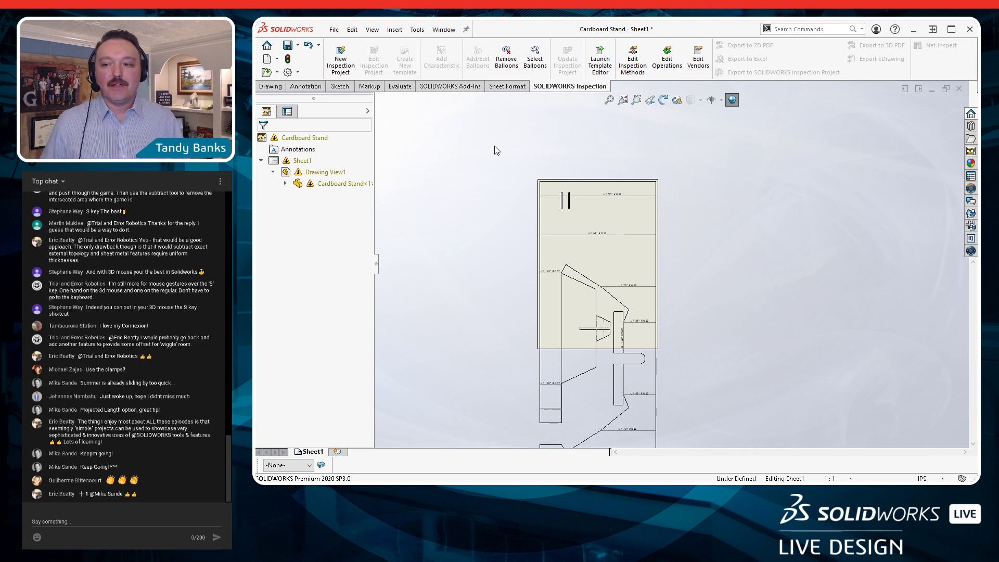
pyautogui.click(578, 234)
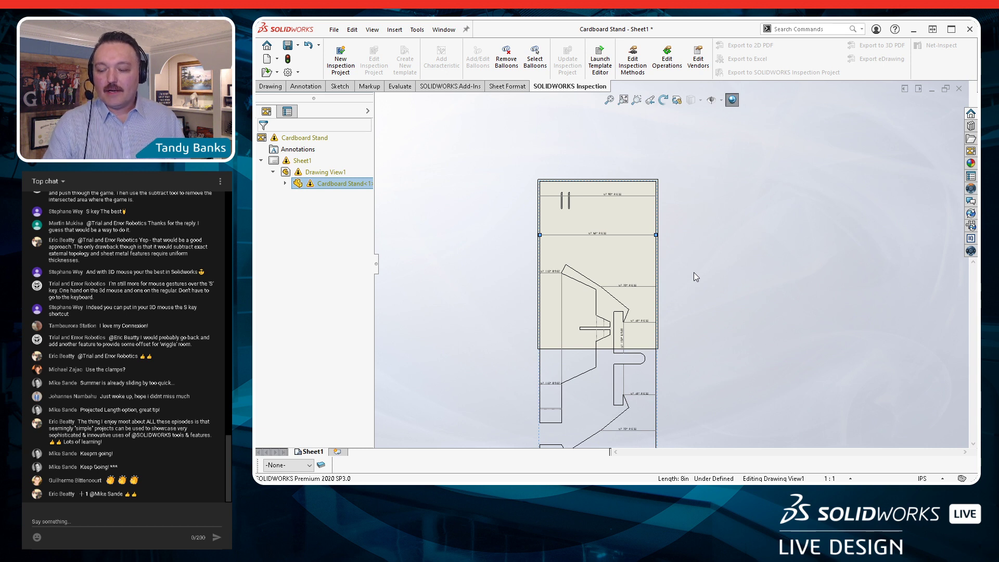
# Shift the flat pattern view up the sheet so its lower end falls within the sheet's borders
pyautogui.click(628, 311)
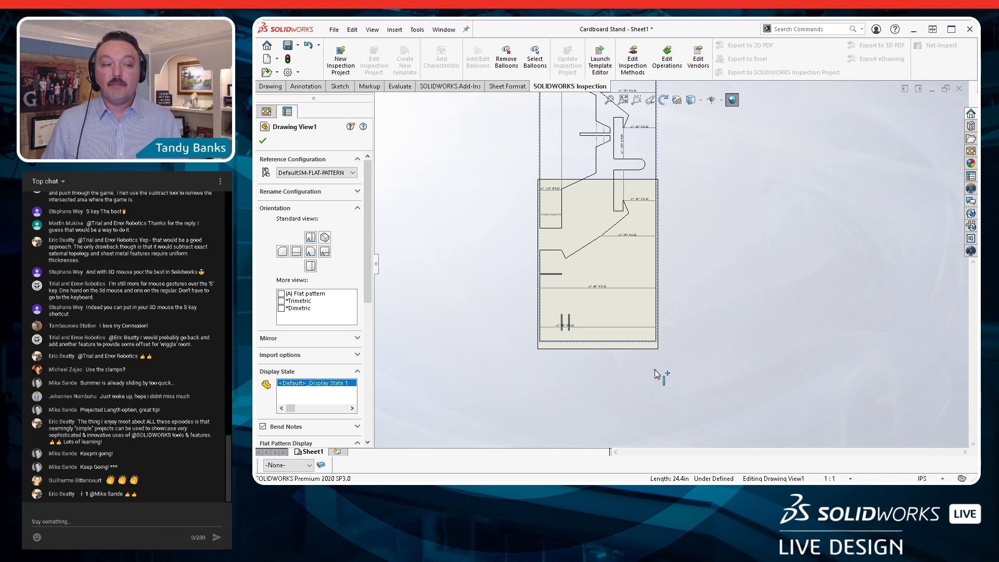
pyautogui.click(729, 324)
pyautogui.scroll(-4, 633, 303)
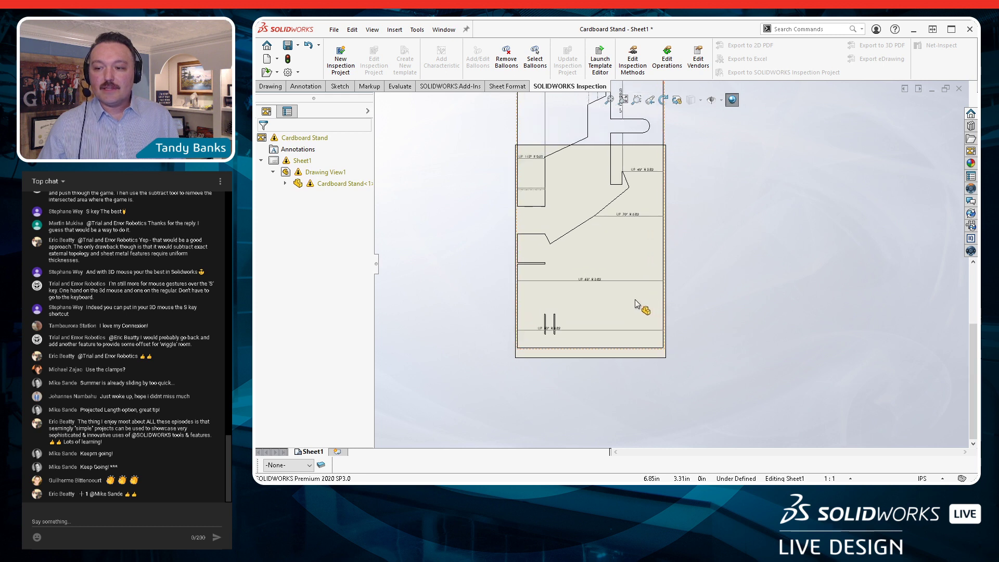
pyautogui.scroll(-2, 541, 286)
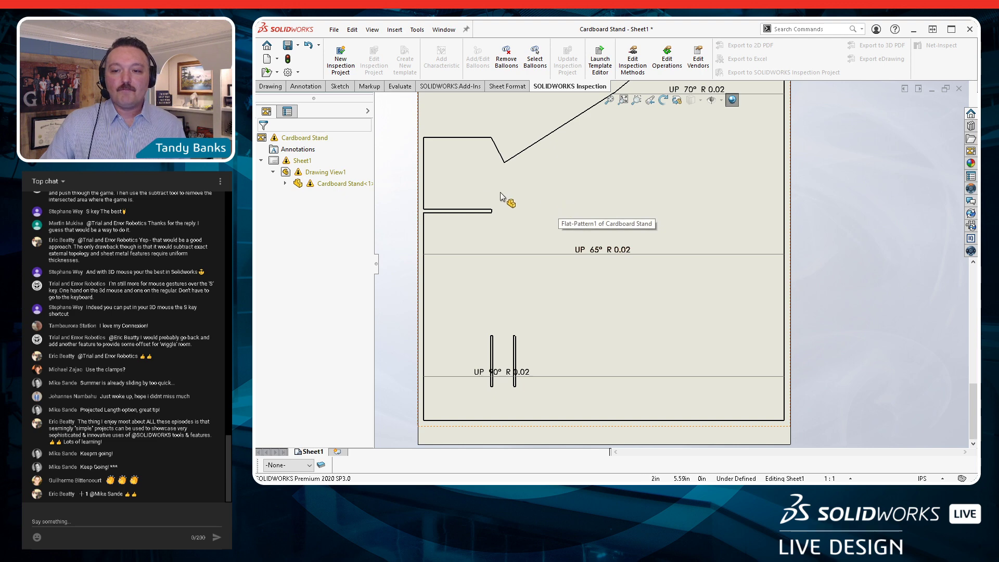
pyautogui.click(270, 86)
pyautogui.click(335, 57)
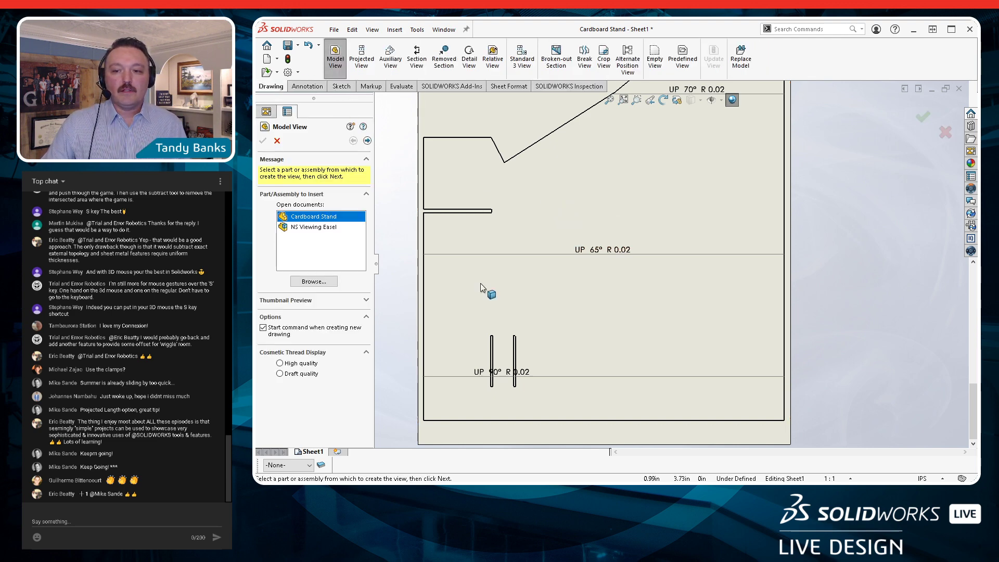
pyautogui.click(367, 141)
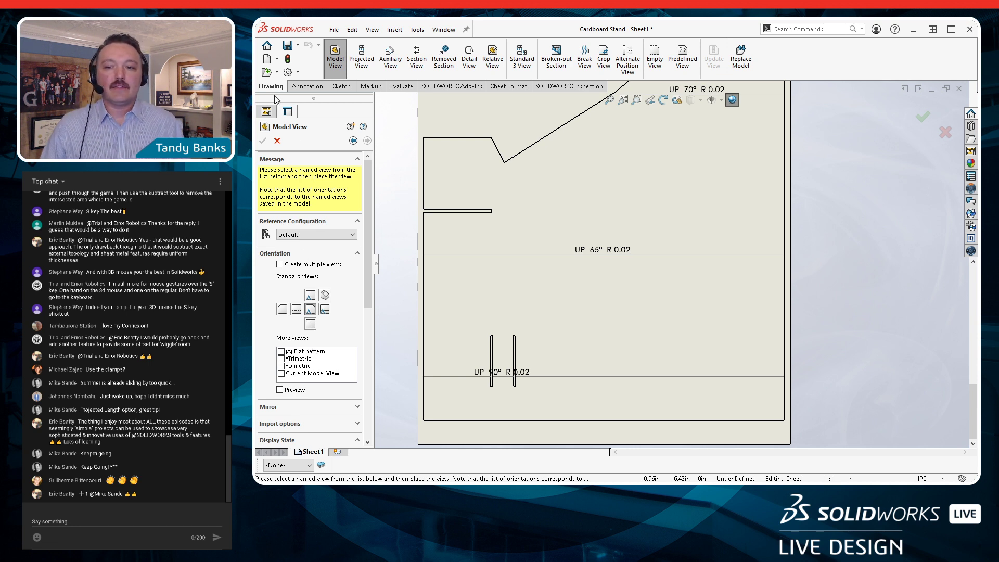
pyautogui.click(278, 141)
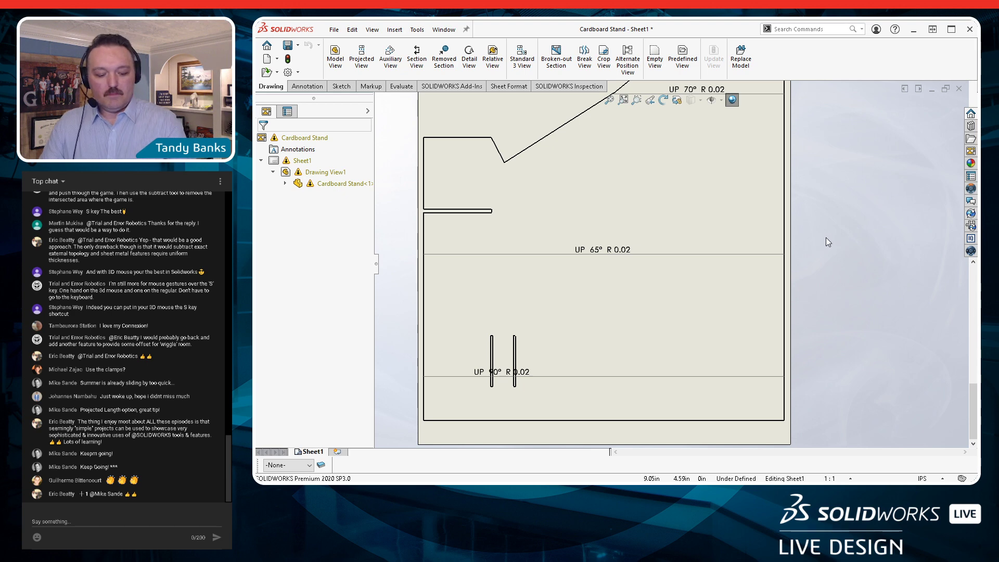
# Switch to the Cardboard Stand part and hide the sketch lines displayed around the model
pyautogui.hotkey('ctrl', 'Tab')
pyautogui.click(604, 281)
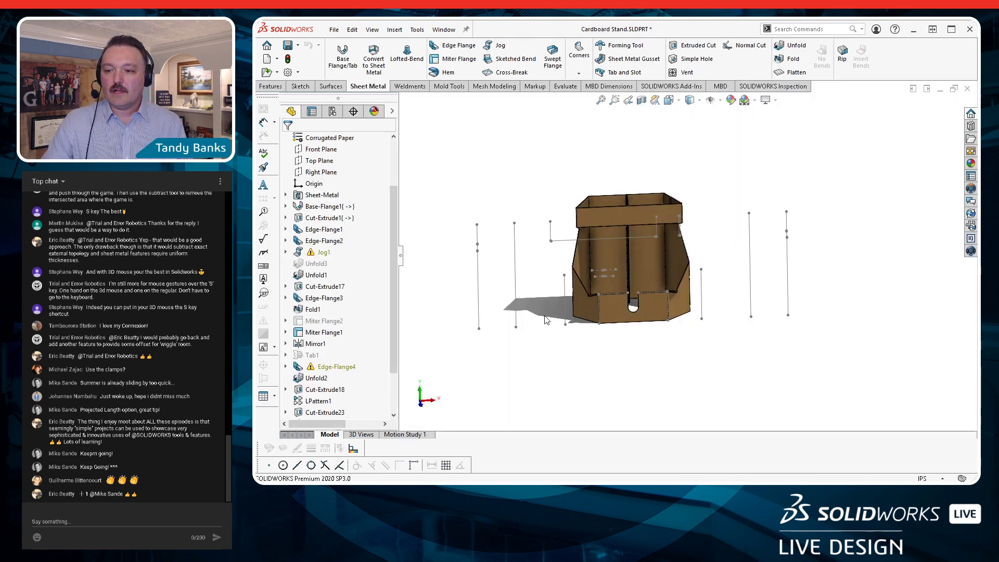
pyautogui.moveTo(545, 320); pyautogui.dragTo(452, 289, button='middle')
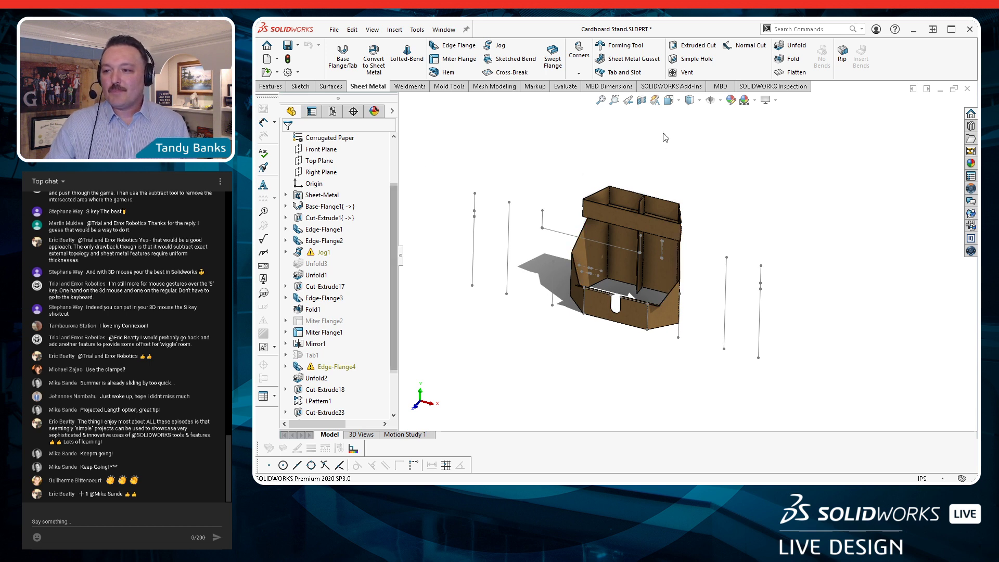
pyautogui.click(720, 100)
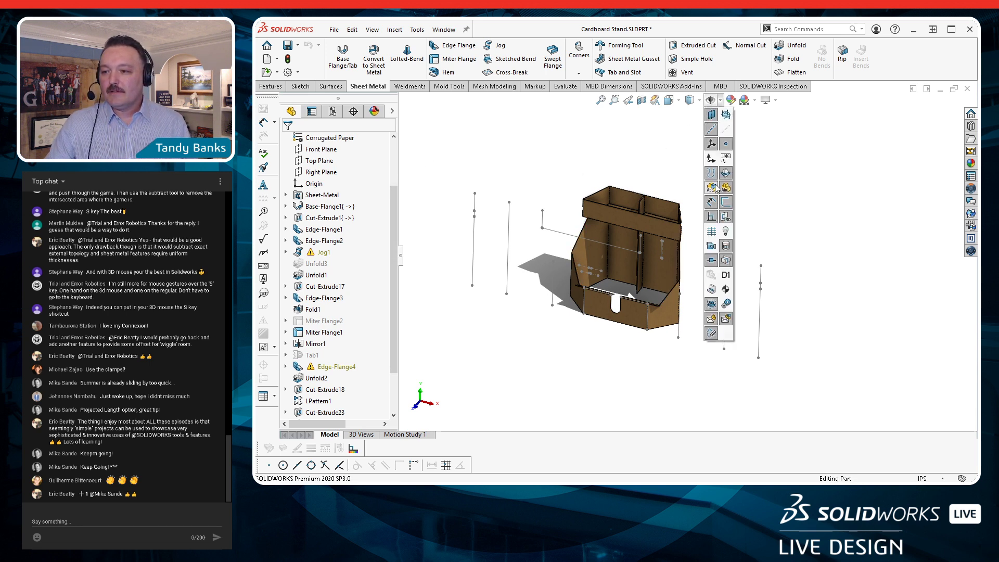
pyautogui.click(726, 172)
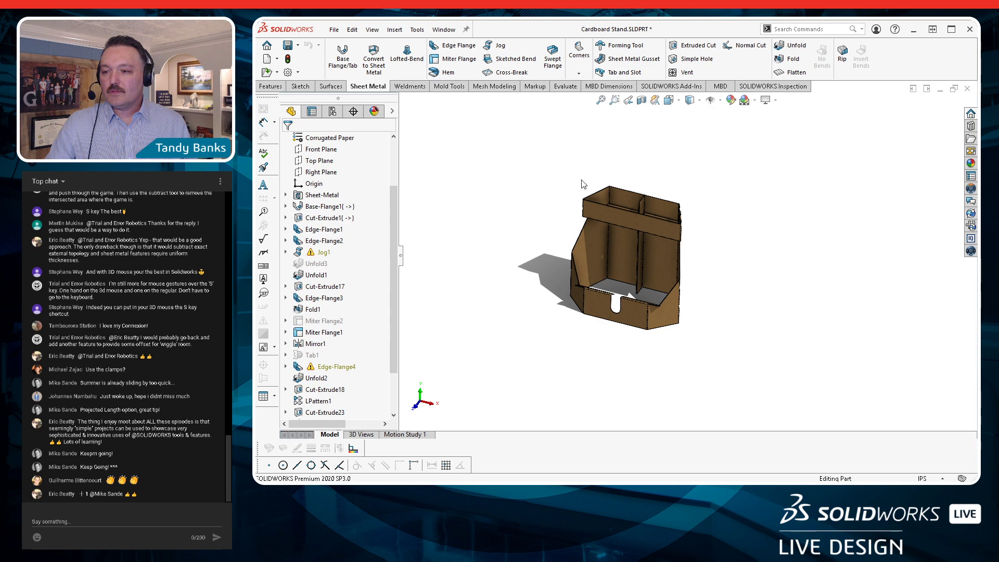
# Activate the flat-pattern configuration derived from the part's Default configuration
pyautogui.scroll(-6, 618, 229)
pyautogui.scroll(2, 848, 171)
pyautogui.scroll(-1, 841, 181)
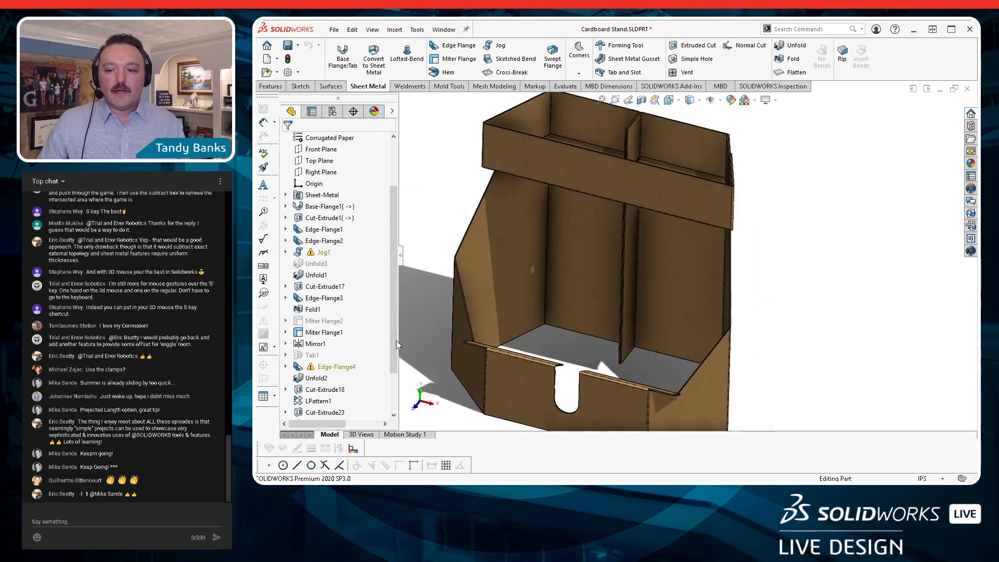
pyautogui.click(338, 112)
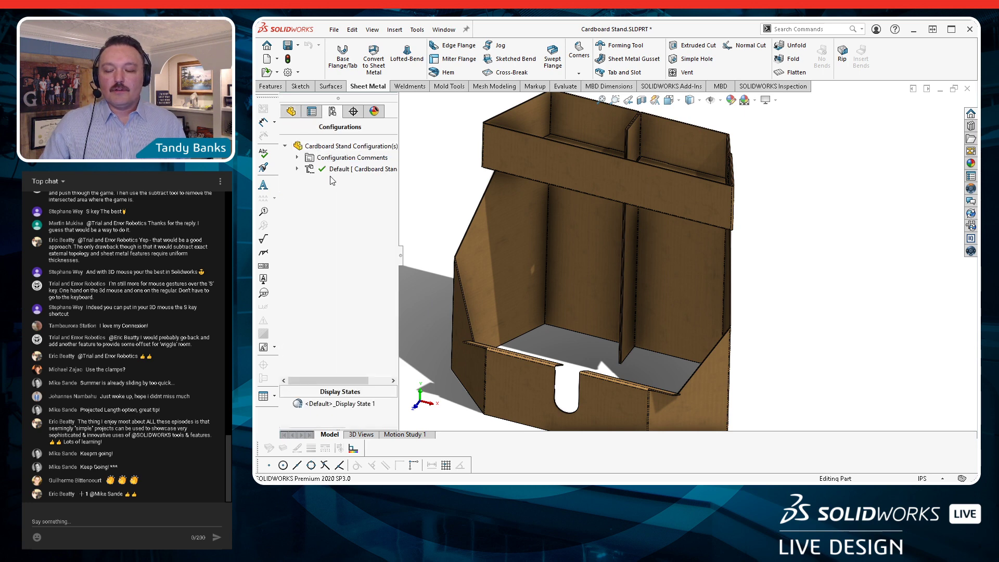
pyautogui.click(362, 172)
pyautogui.click(297, 169)
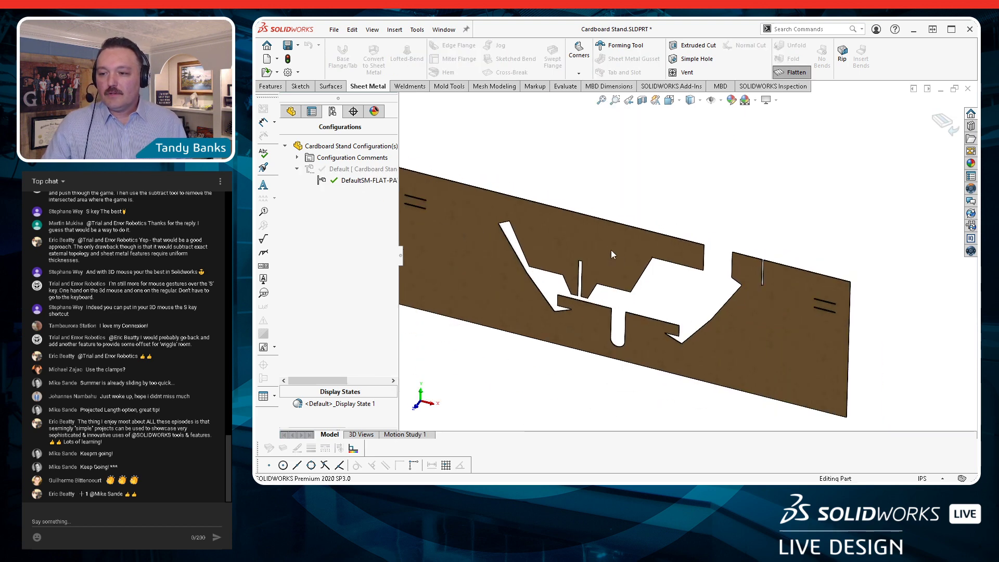
# Export the flat pattern as Cardboard Stand.DXF, using the Sheet metal export type with only Geometry included
pyautogui.rightClick(610, 249)
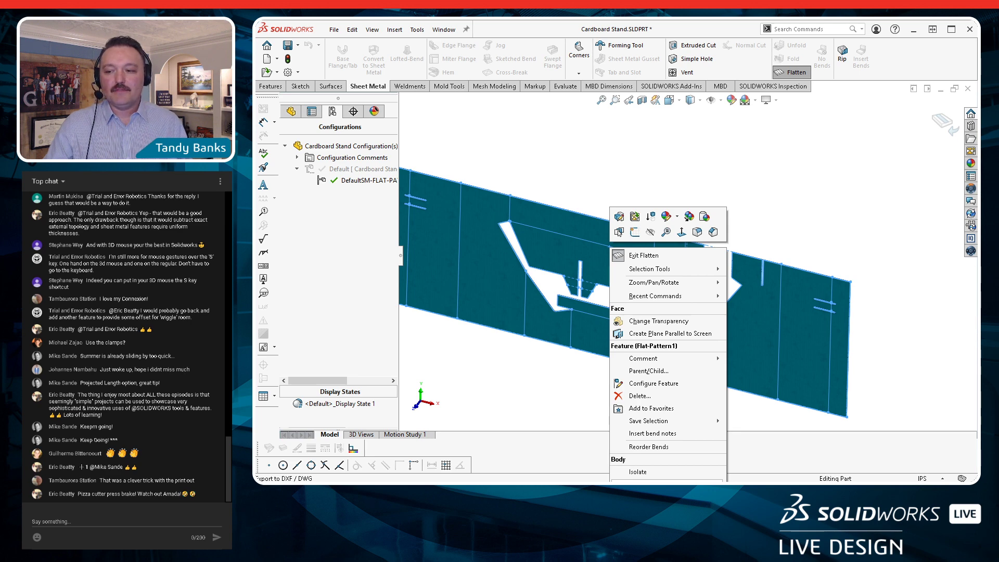
pyautogui.click(631, 484)
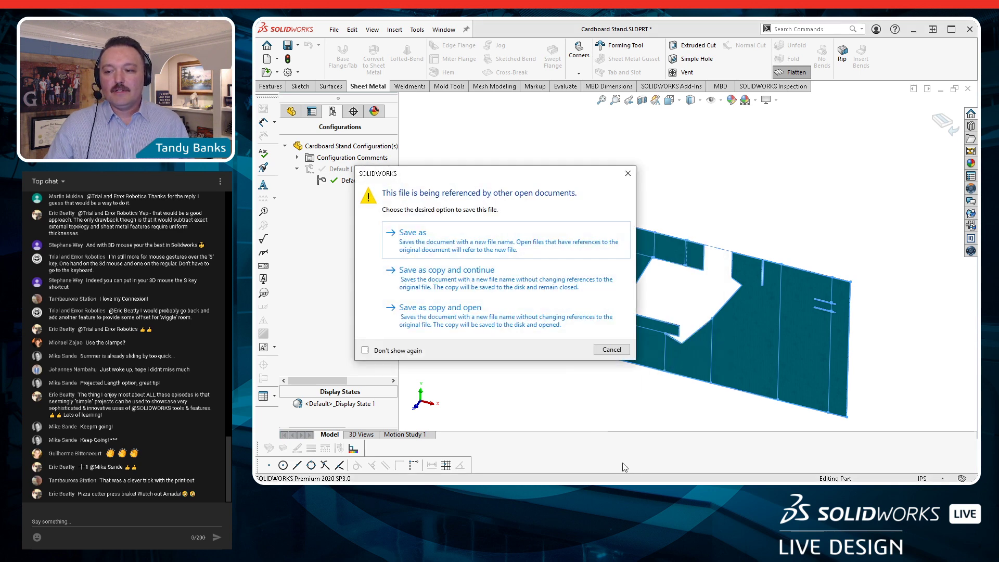
pyautogui.click(462, 244)
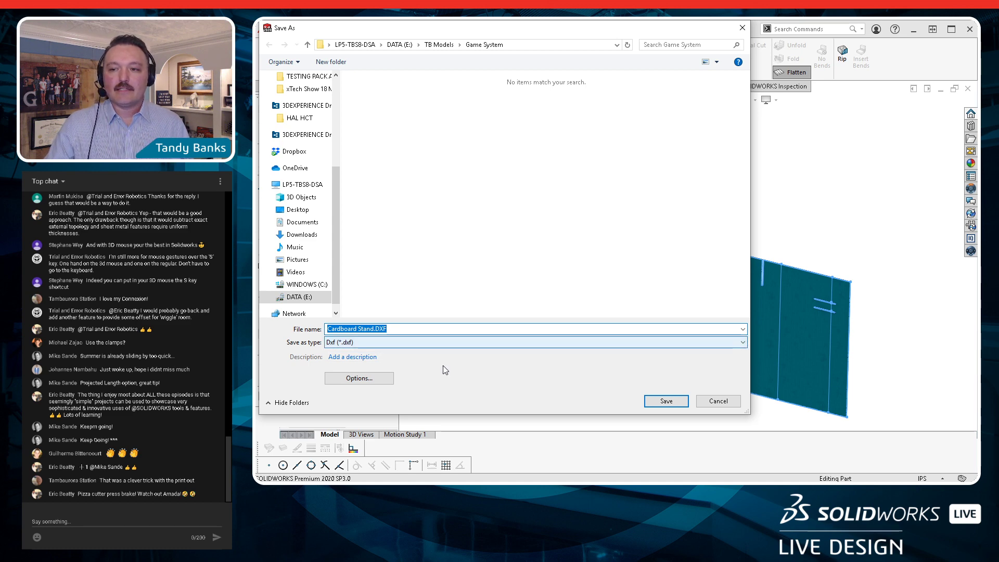
pyautogui.click(666, 400)
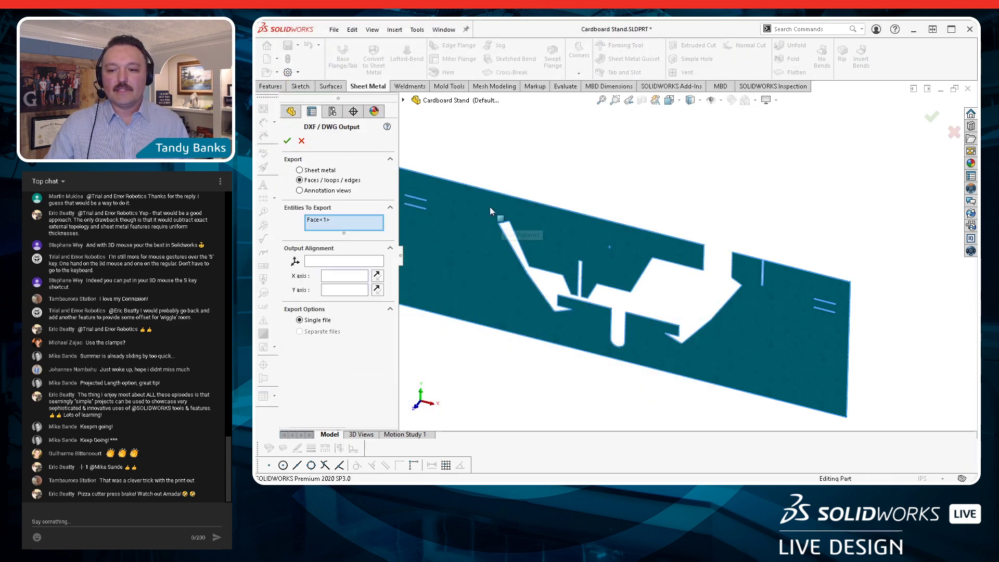
pyautogui.click(319, 171)
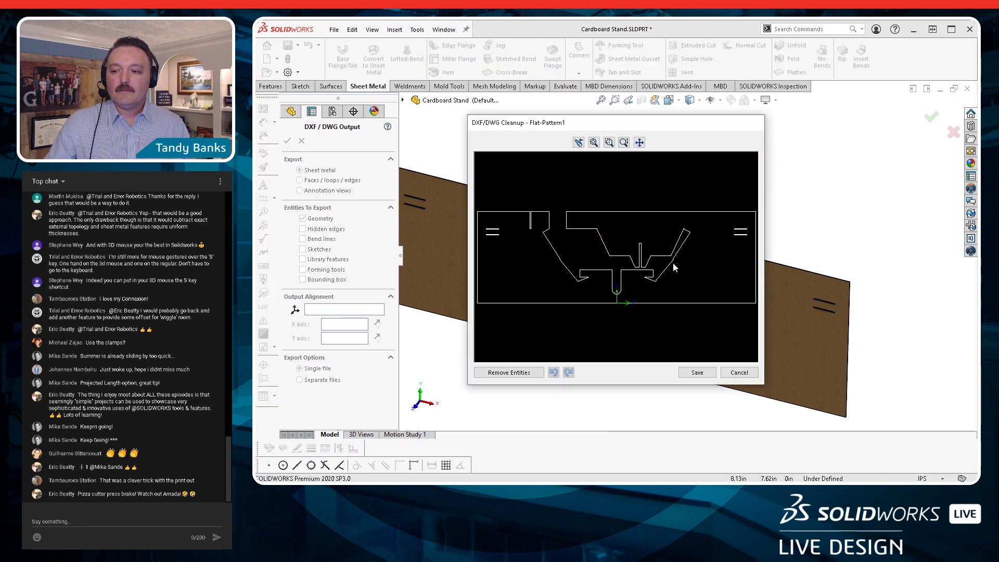
pyautogui.click(686, 373)
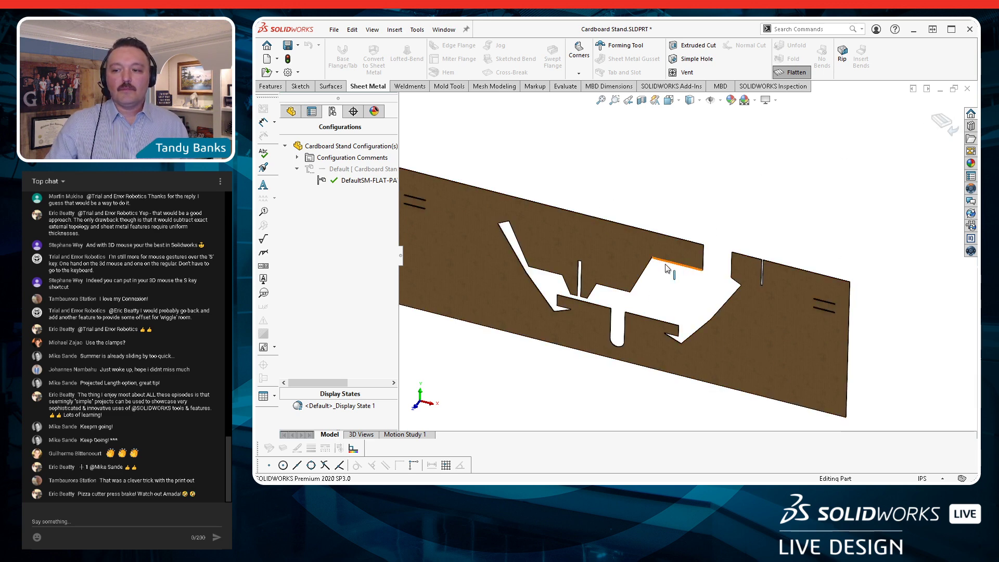
# Exit the flattened state to return the Cardboard Stand to its folded form
pyautogui.click(948, 124)
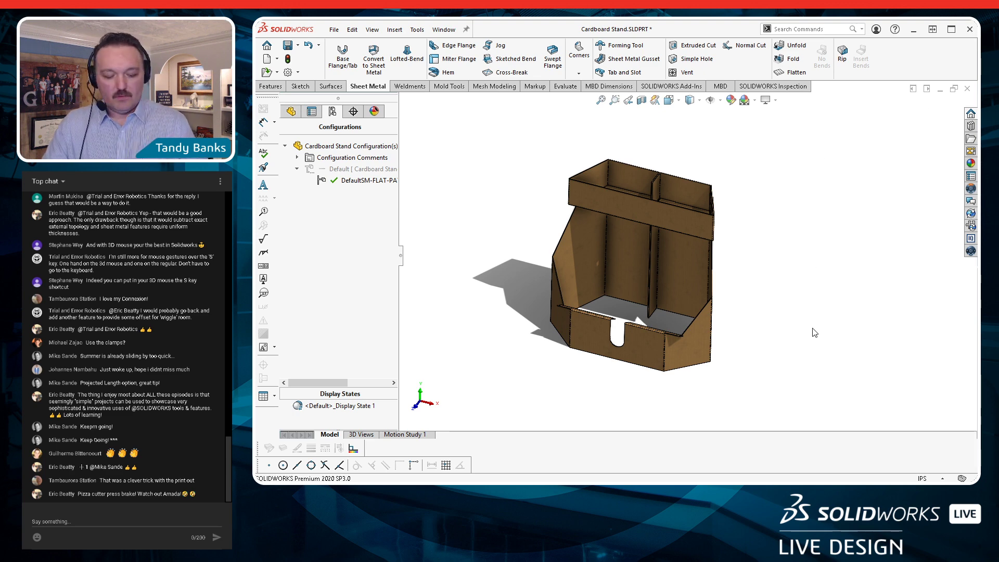
pyautogui.hotkey('ctrl', 'Tab')
pyautogui.hotkey('ctrl', 'Tab')
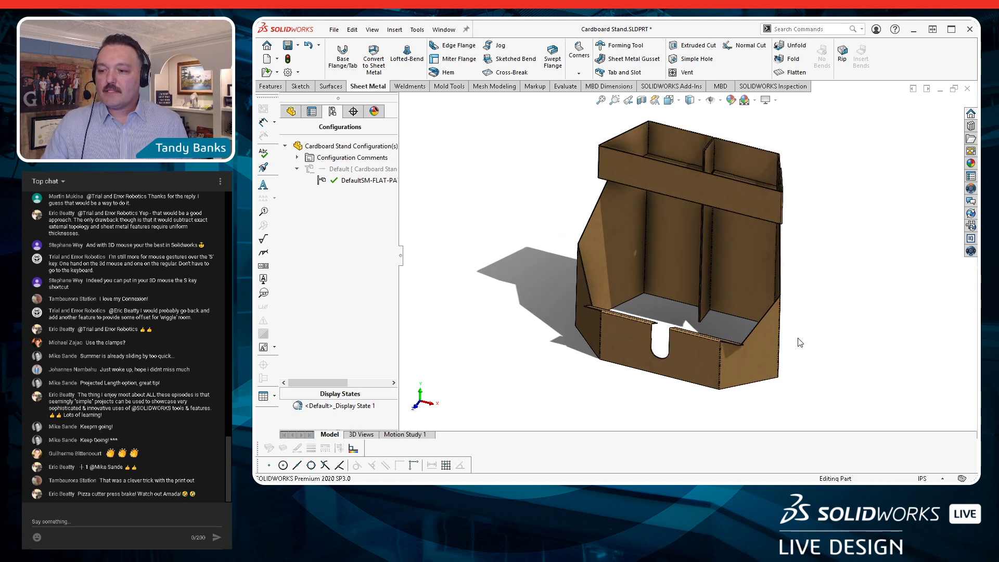
pyautogui.moveTo(824, 340); pyautogui.dragTo(806, 324, button='middle')
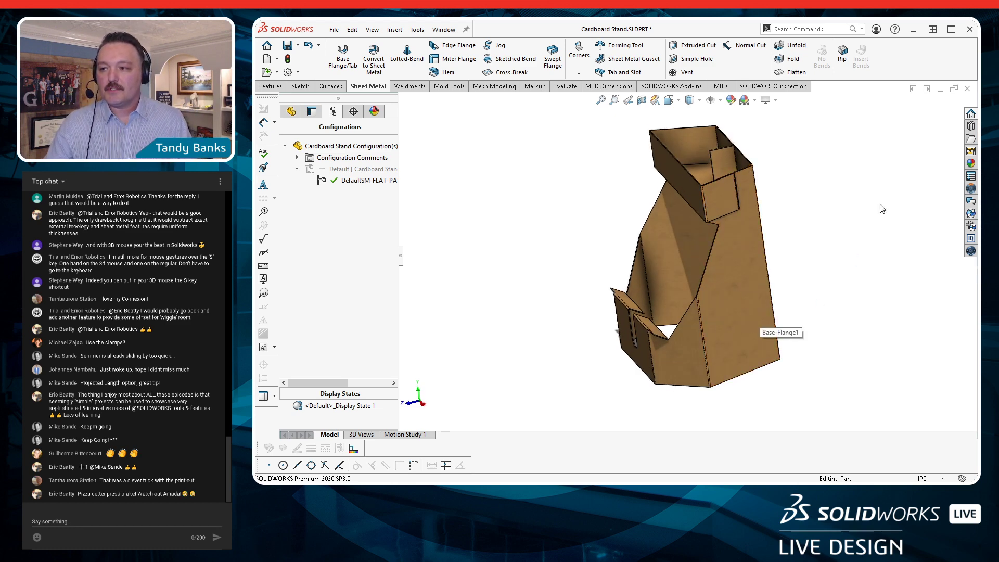
# Try to place the sw-a142 cutout from the Design Library's Sheetmetal features on the stand's side face
pyautogui.click(971, 125)
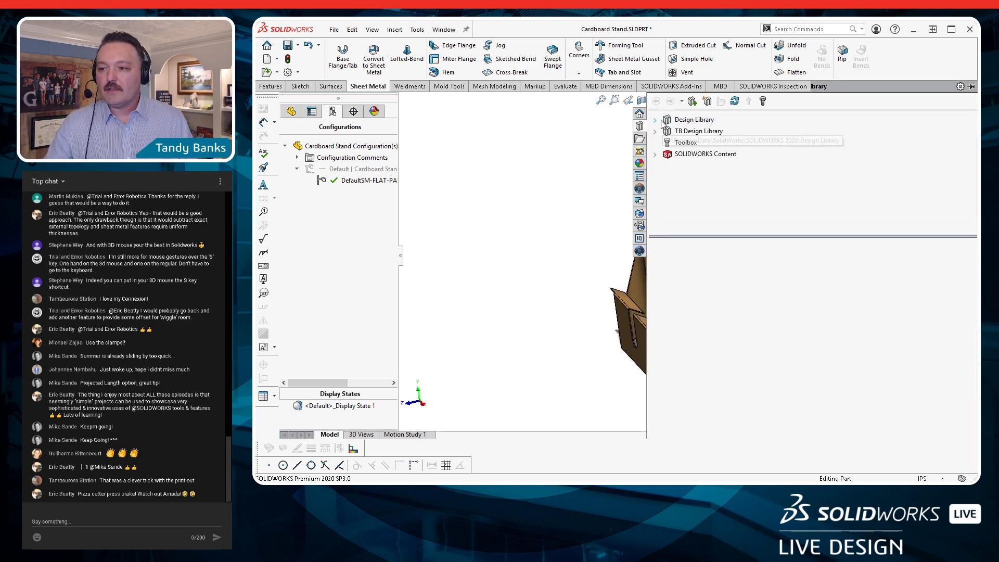
pyautogui.click(697, 119)
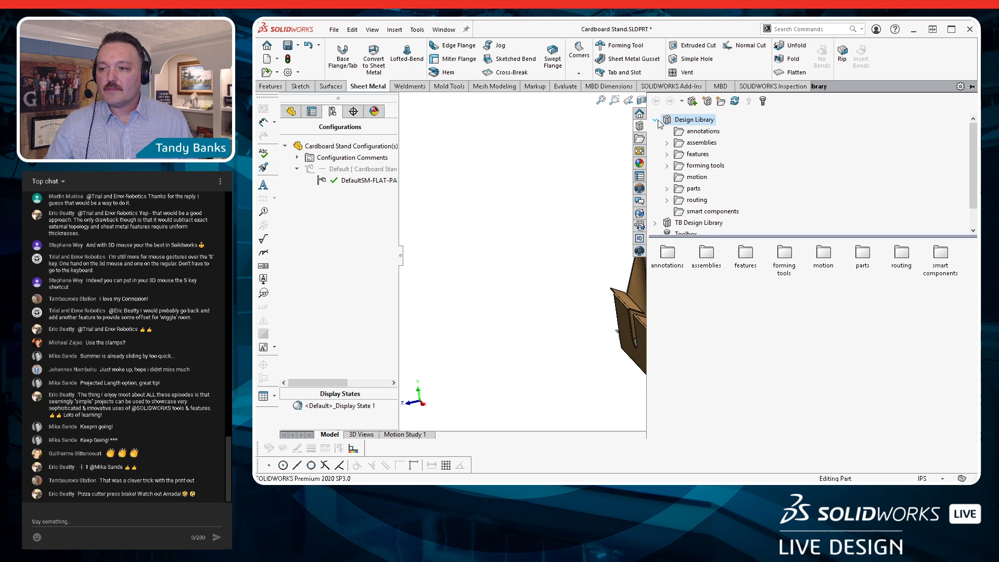
pyautogui.click(698, 155)
pyautogui.doubleClick(756, 266)
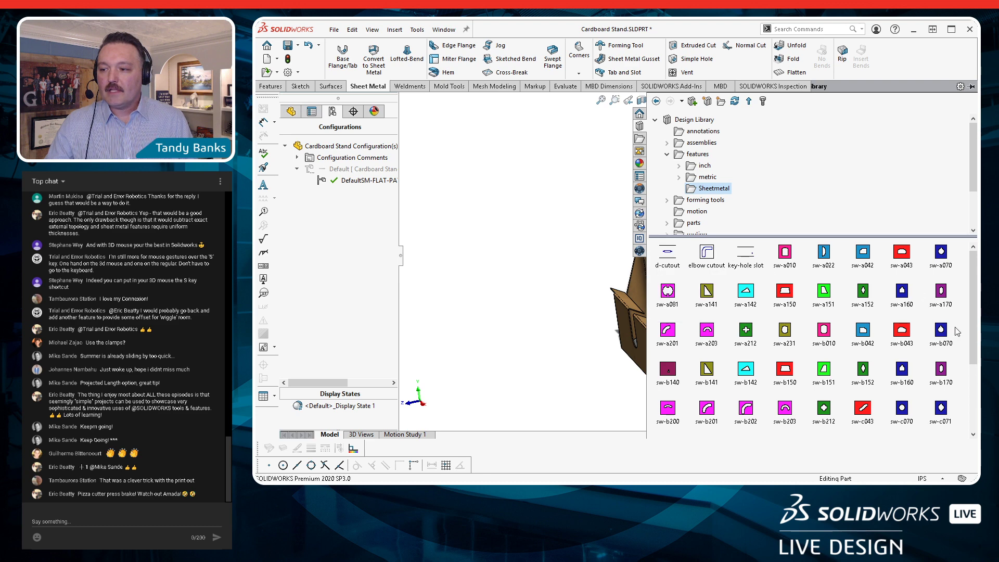
pyautogui.moveTo(747, 297)
pyautogui.mouseDown()
pyautogui.moveTo(660, 315)
pyautogui.moveTo(732, 295)
pyautogui.mouseUp()
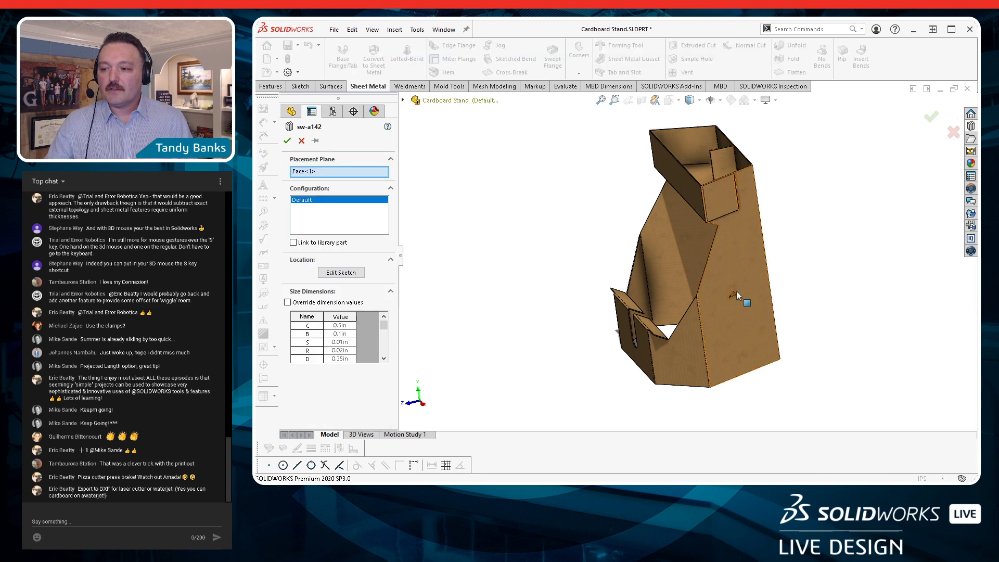
pyautogui.moveTo(736, 292); pyautogui.dragTo(775, 299, button='middle')
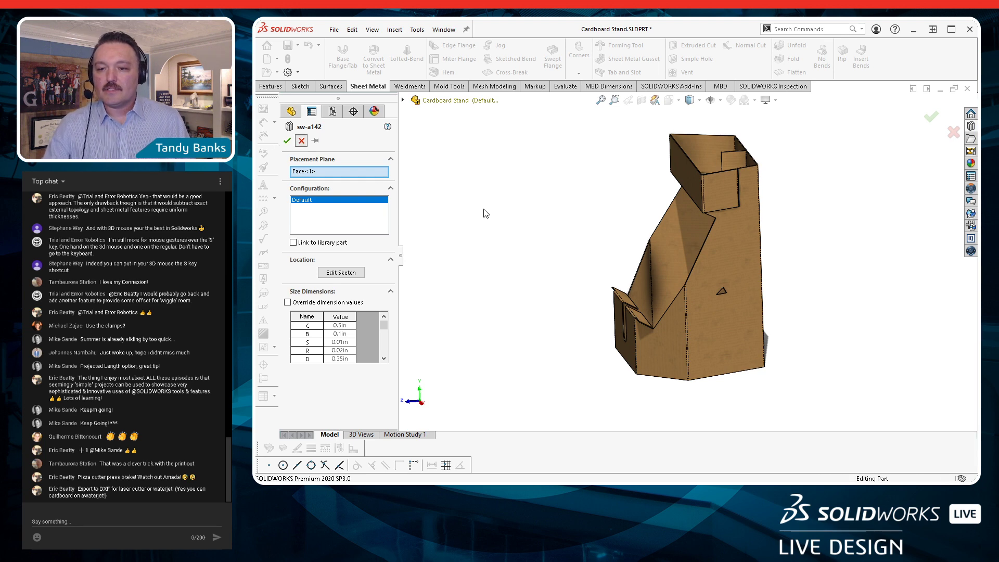
pyautogui.press('Escape')
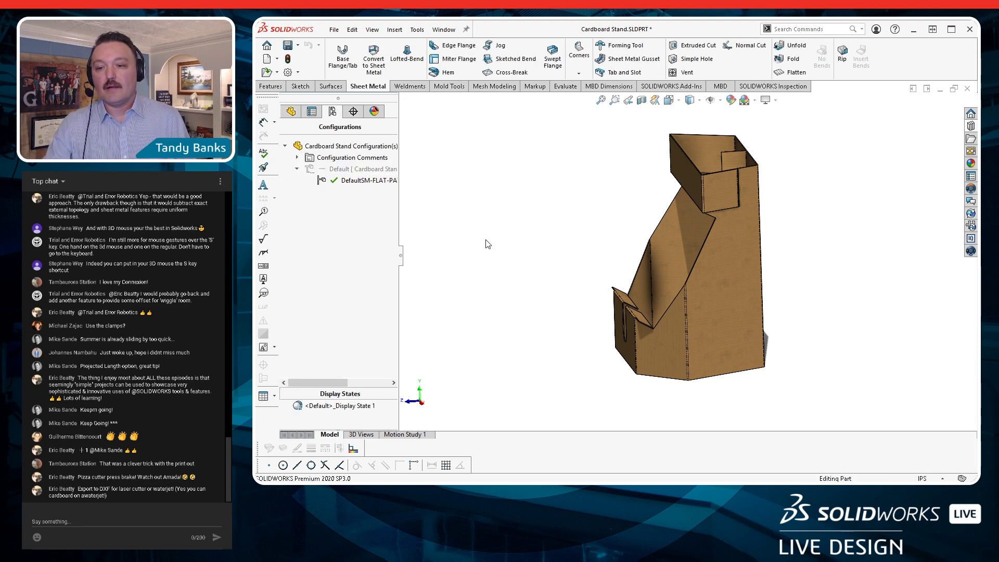
# Display the part's feature tree and browse the annotations folder of the TB Design Library
pyautogui.click(291, 112)
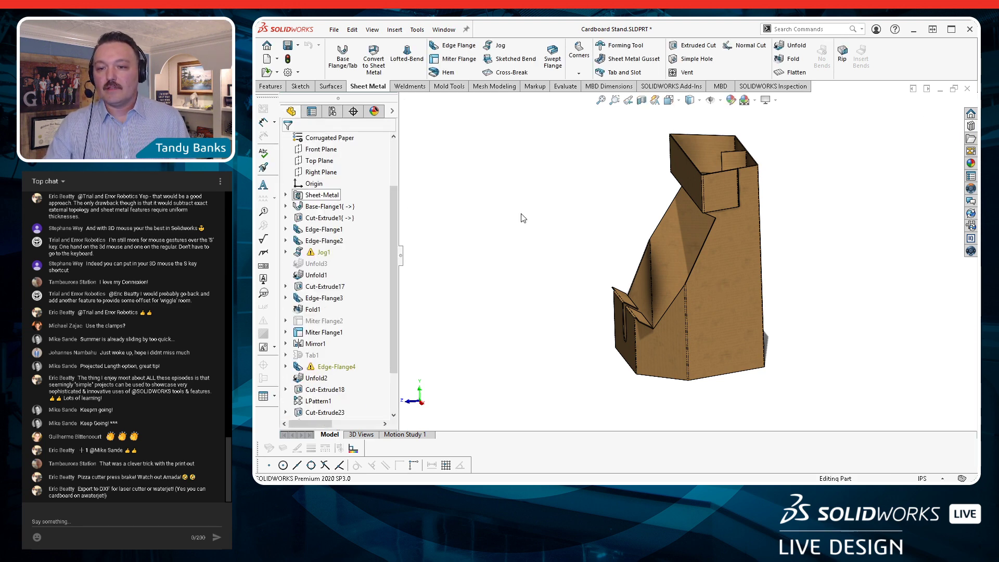
pyautogui.click(971, 139)
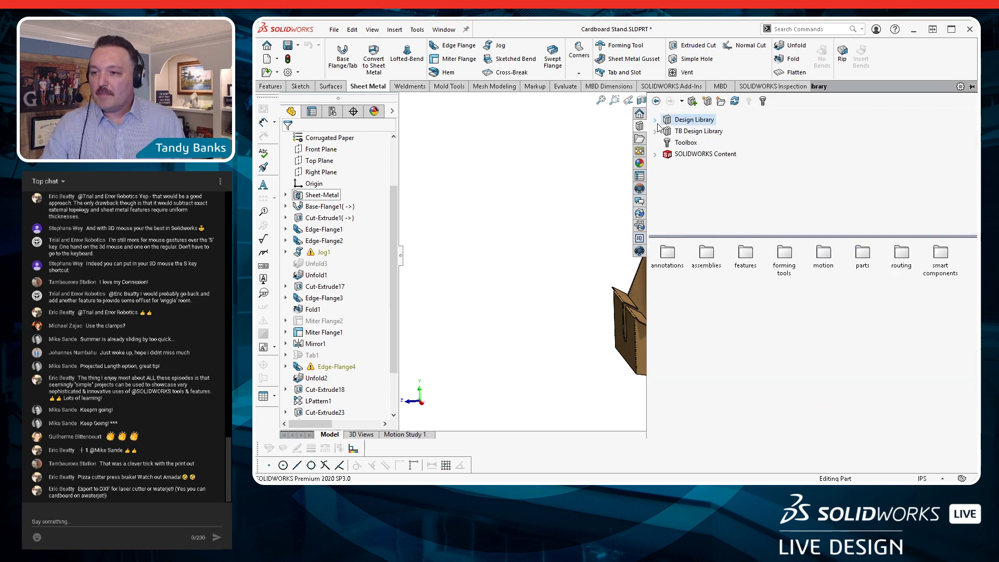
pyautogui.click(692, 132)
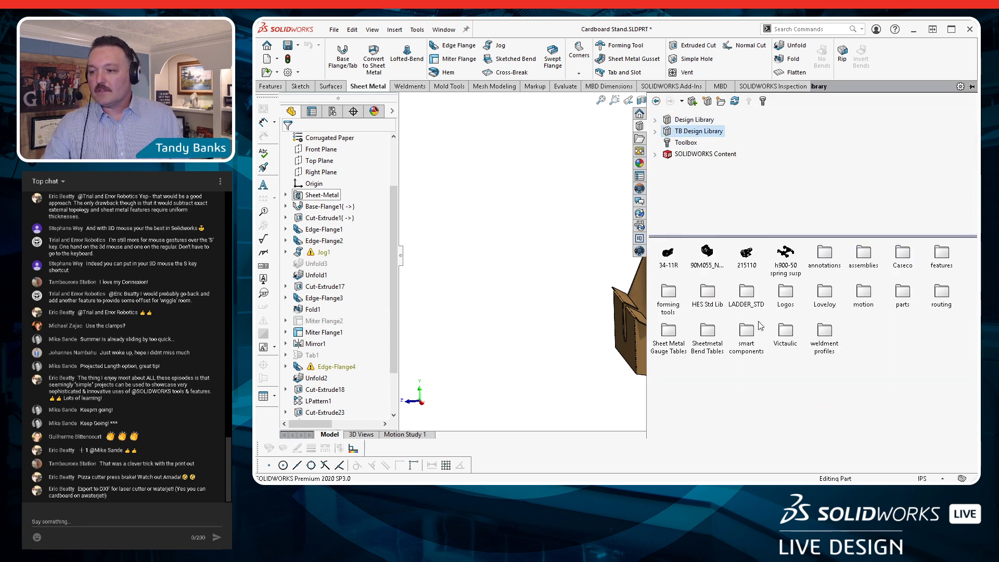
pyautogui.doubleClick(828, 263)
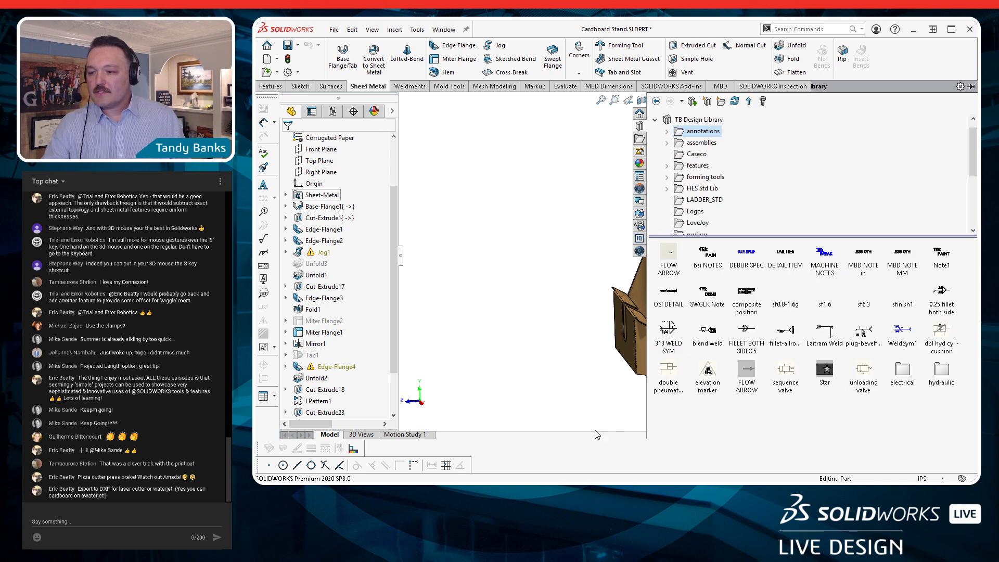
# Insert the Star block from the Design Library's annotations folder onto the stand's large side face at scale 1 and 0 degrees
pyautogui.click(590, 397)
pyautogui.scroll(-3, 759, 324)
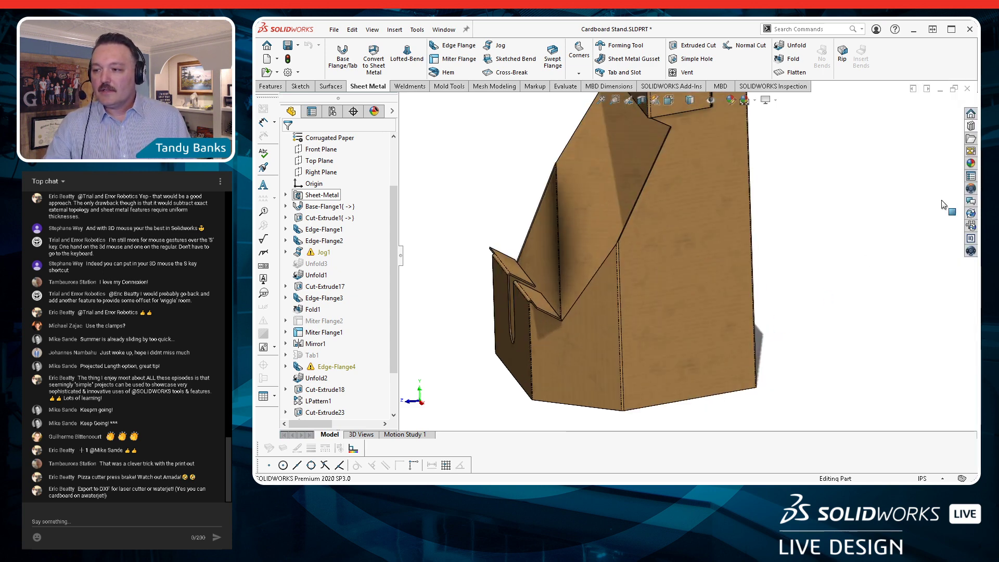
pyautogui.click(971, 139)
pyautogui.click(640, 270)
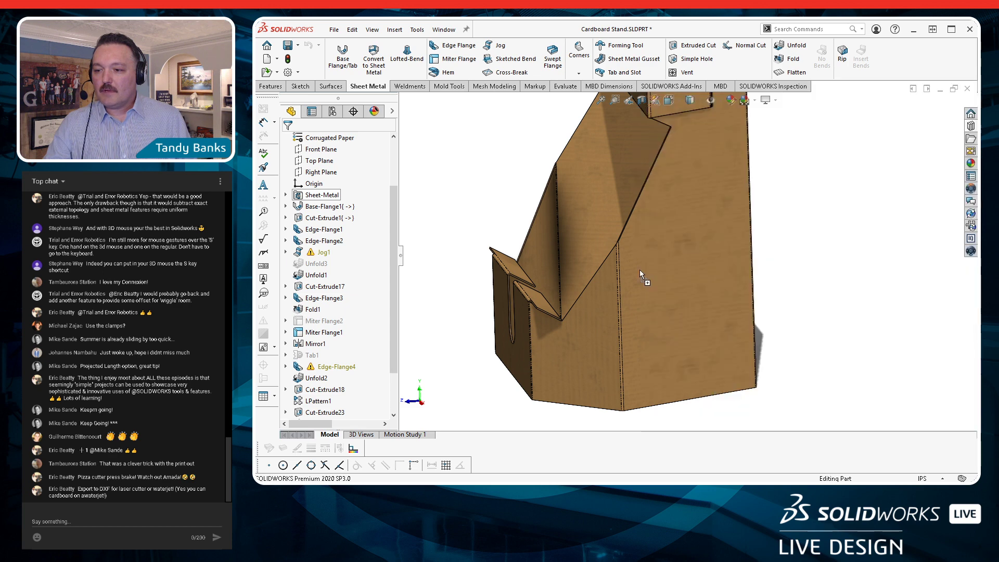
pyautogui.moveTo(689, 303); pyautogui.dragTo(690, 314)
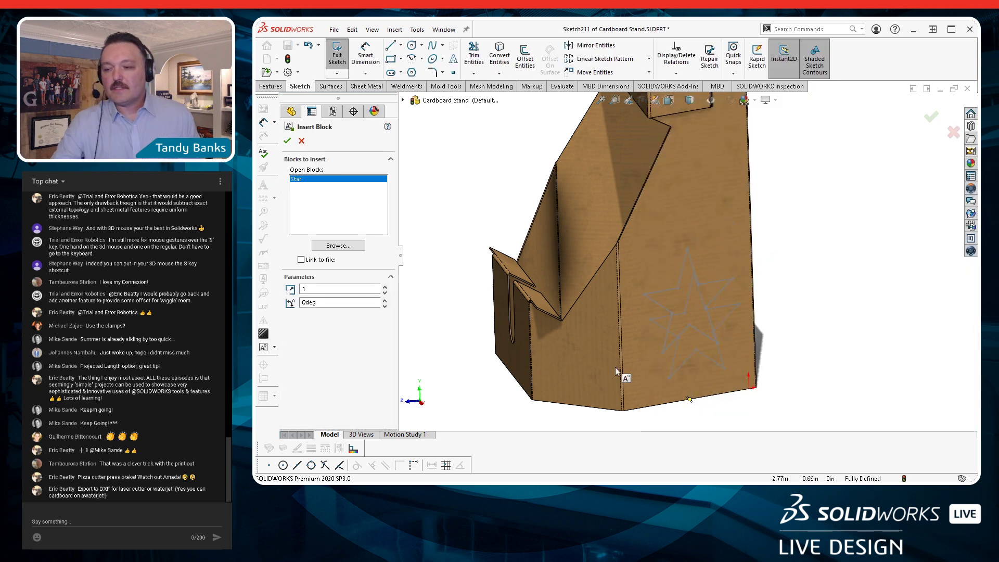
pyautogui.press('Escape')
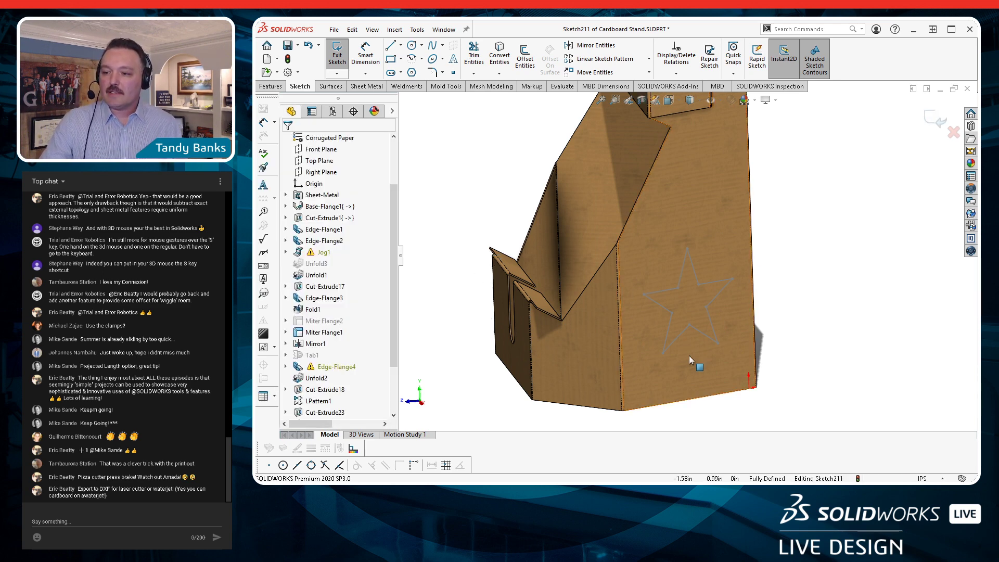
# Try to cut the star through the side face with a blind Extruded Cut linked to thickness, using Normal cut
pyautogui.moveTo(689, 355); pyautogui.dragTo(745, 333, button='middle')
pyautogui.click(271, 86)
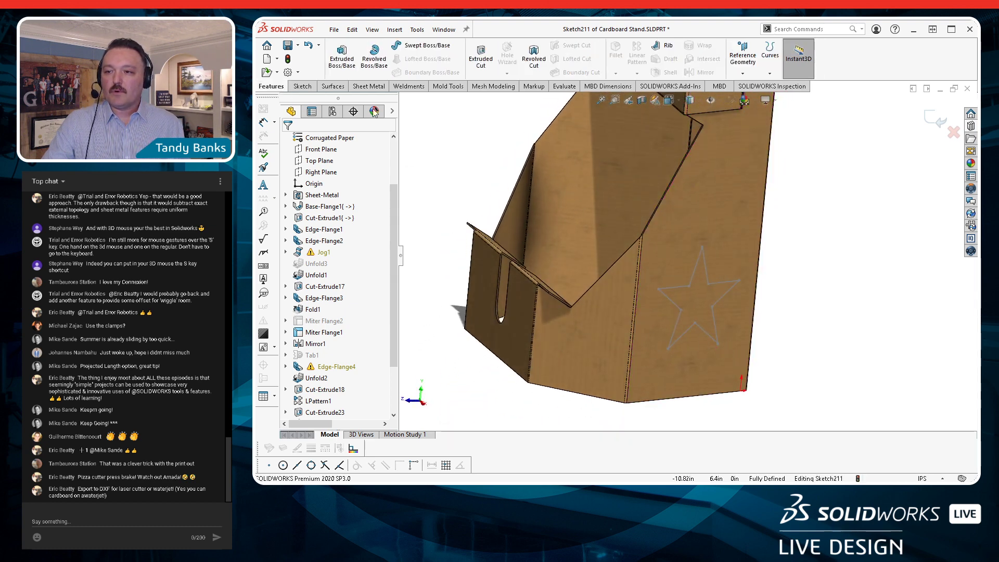
pyautogui.click(481, 56)
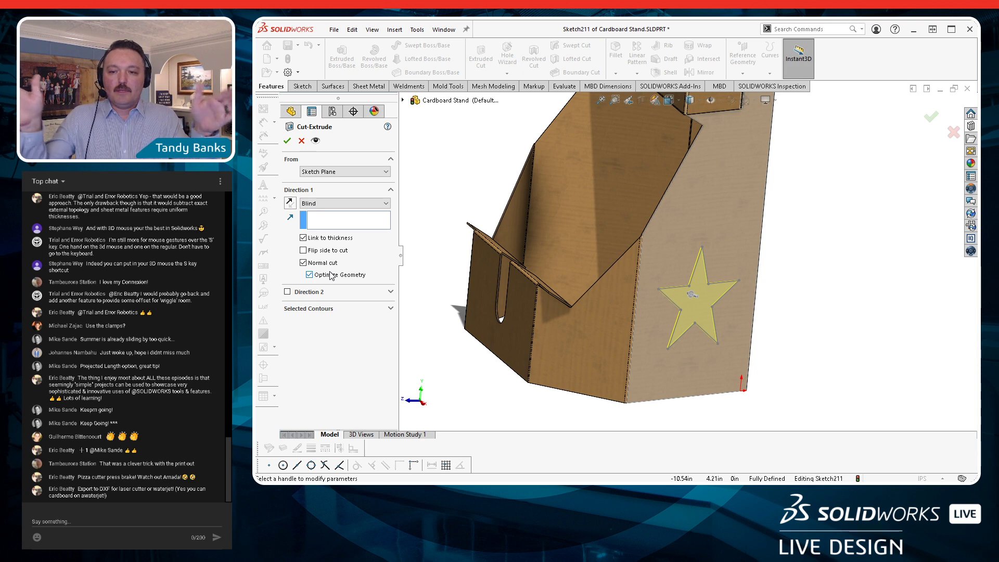
pyautogui.click(286, 140)
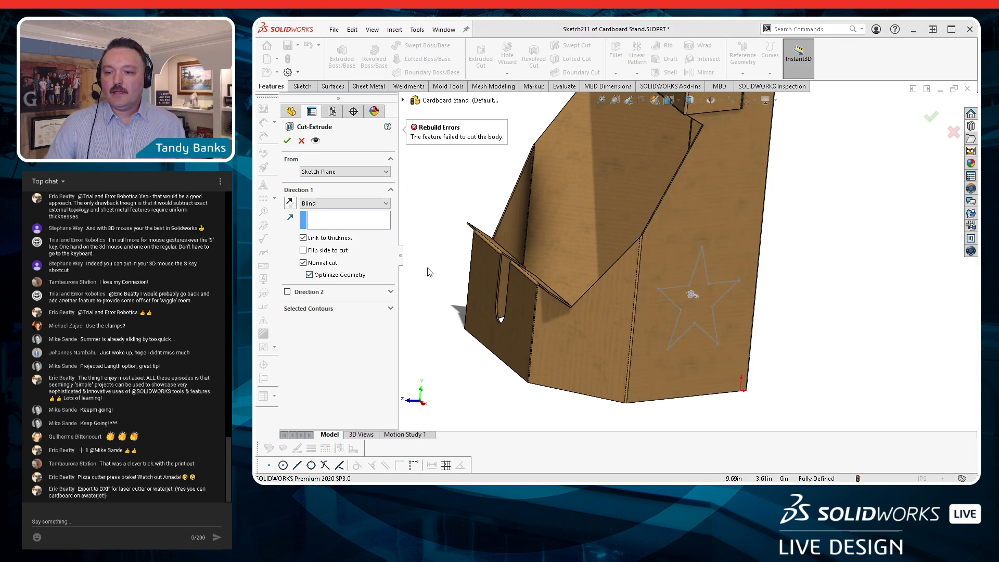
pyautogui.click(302, 141)
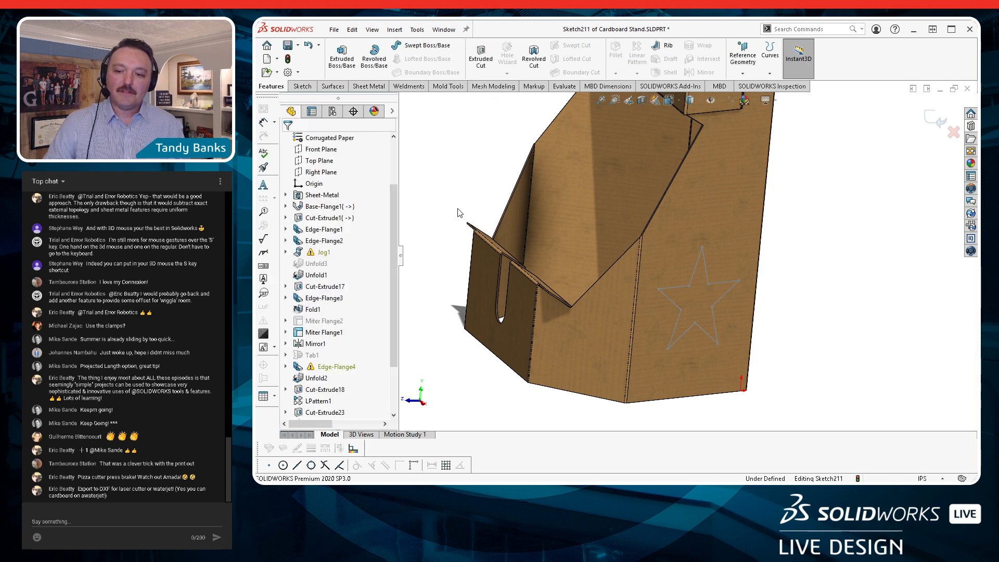
# Exit the star sketch, reorder it ahead of Fold2, and roll the part back to directly after the sketch
pyautogui.scroll(-5, 300, 390)
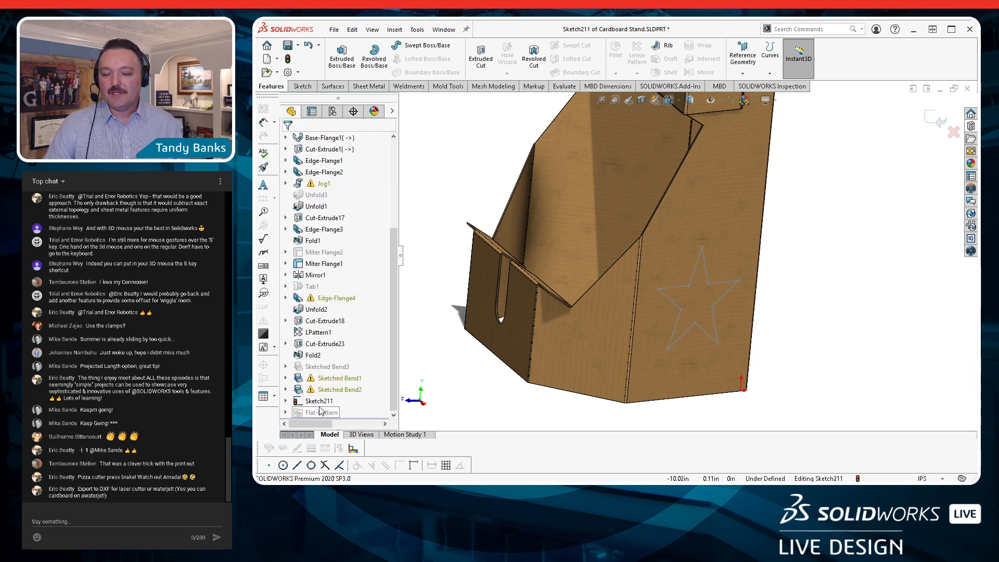
pyautogui.click(319, 403)
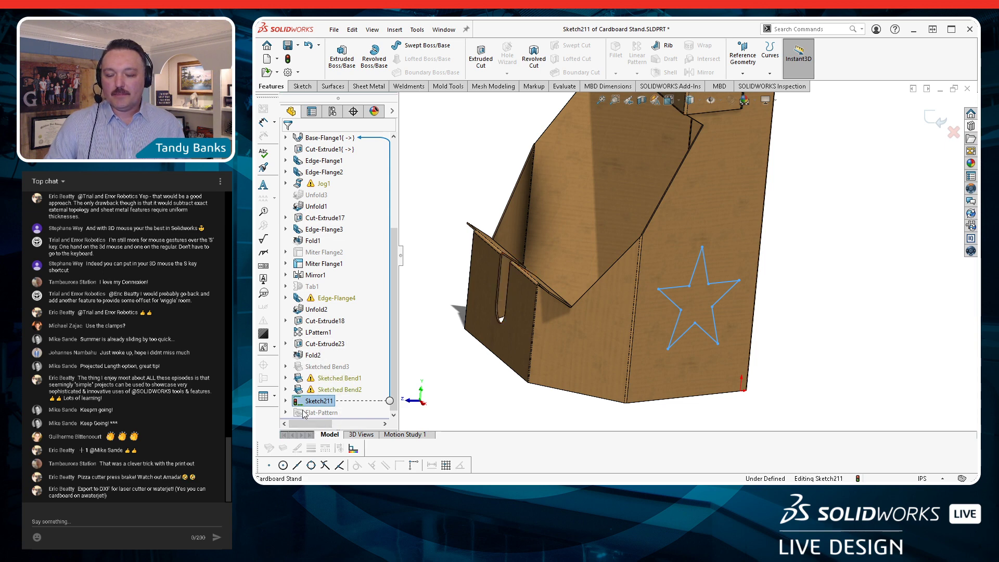
pyautogui.click(935, 120)
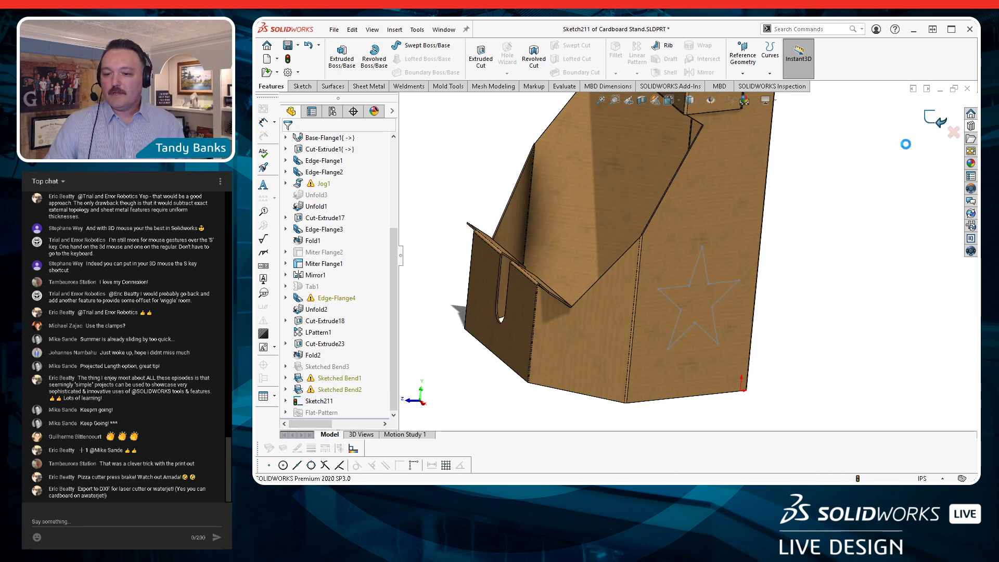
pyautogui.moveTo(320, 402); pyautogui.dragTo(311, 350)
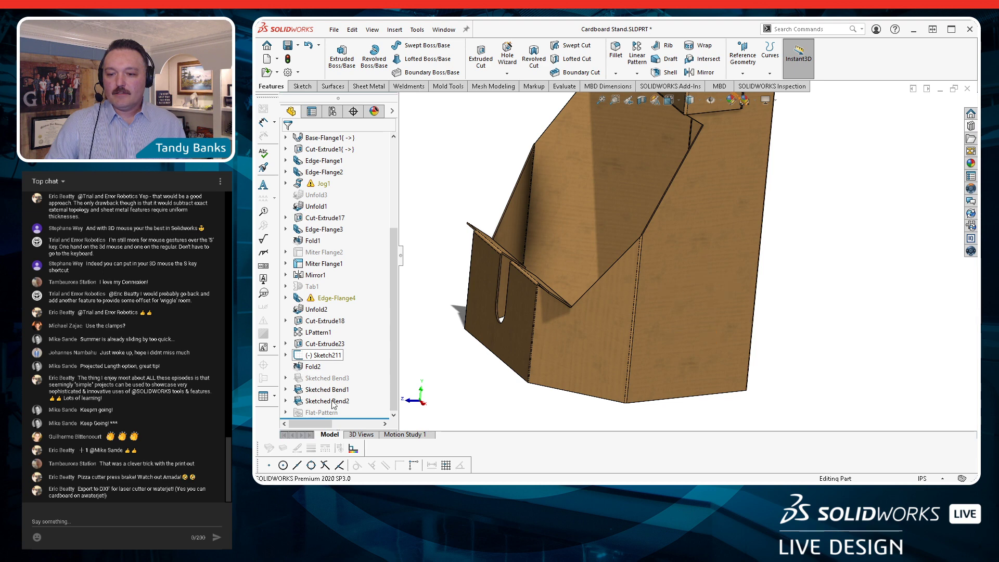
pyautogui.moveTo(350, 418); pyautogui.dragTo(350, 361)
# Cut the star through the side face with a blind Extruded Cut linked to thickness, using Normal cut with Optimize Geometry
pyautogui.click(352, 356)
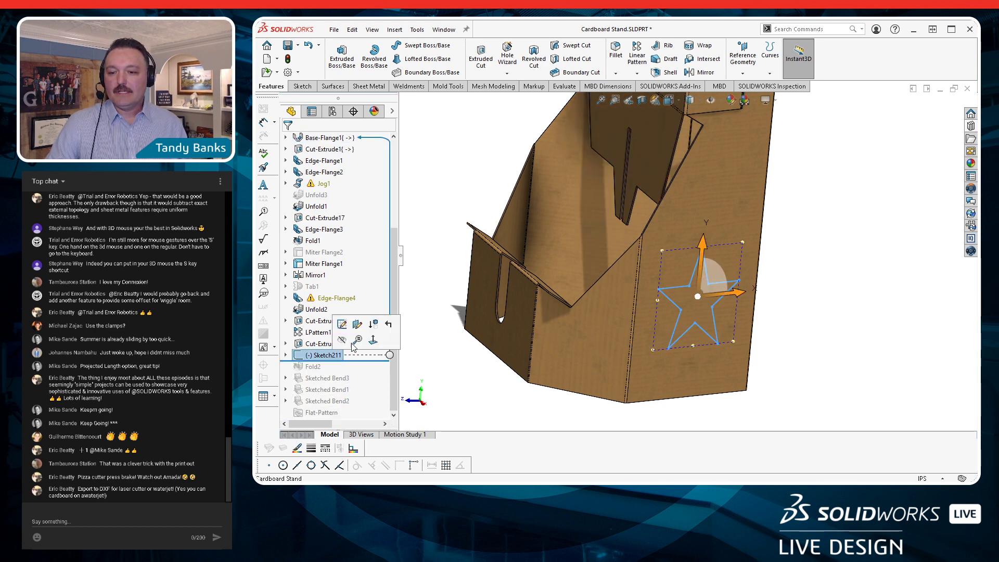
pyautogui.click(481, 57)
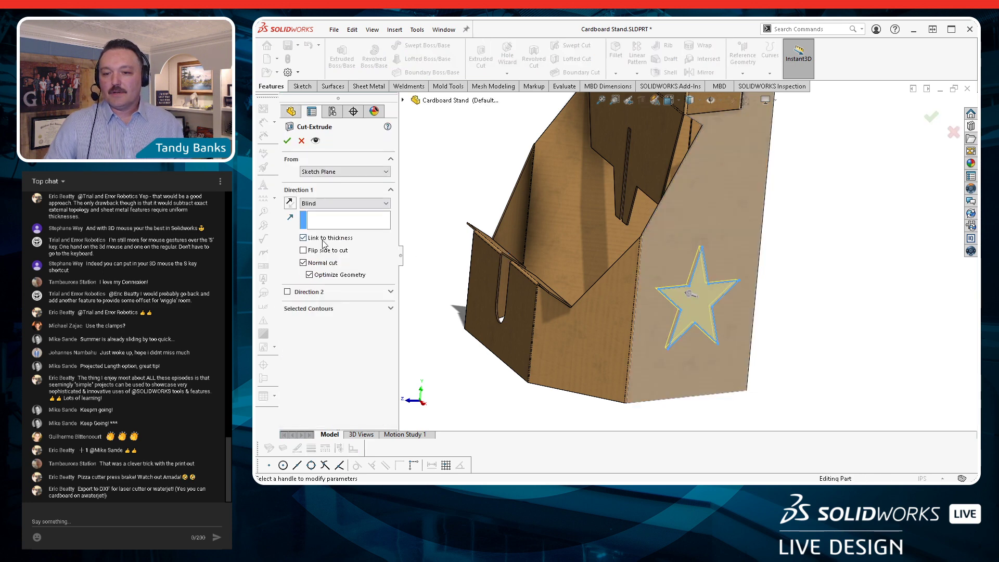
pyautogui.click(287, 140)
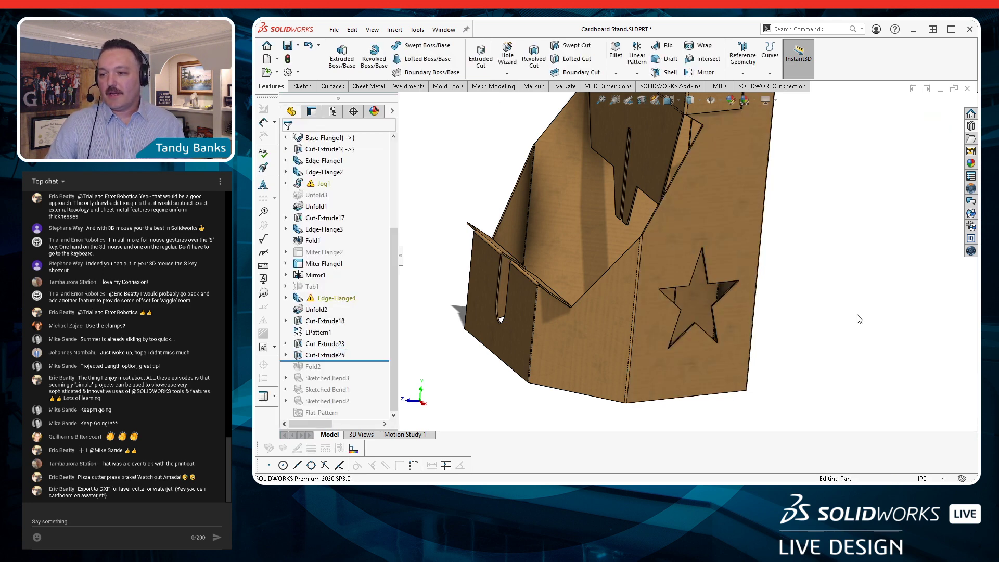
pyautogui.moveTo(859, 319)
pyautogui.mouseDown(button='middle')
pyautogui.moveTo(889, 315)
pyautogui.moveTo(863, 332)
pyautogui.moveTo(869, 319)
pyautogui.mouseUp(button='middle')
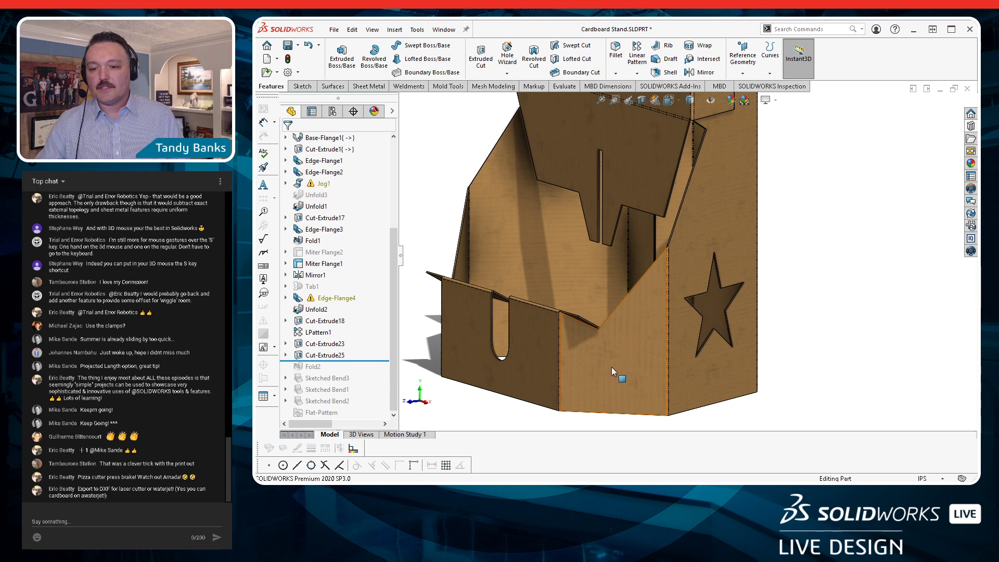
# Start adding the star cut to the TB Design Library's annotations folder as a Lib Feat Part (*.sldlfp)
pyautogui.click(342, 356)
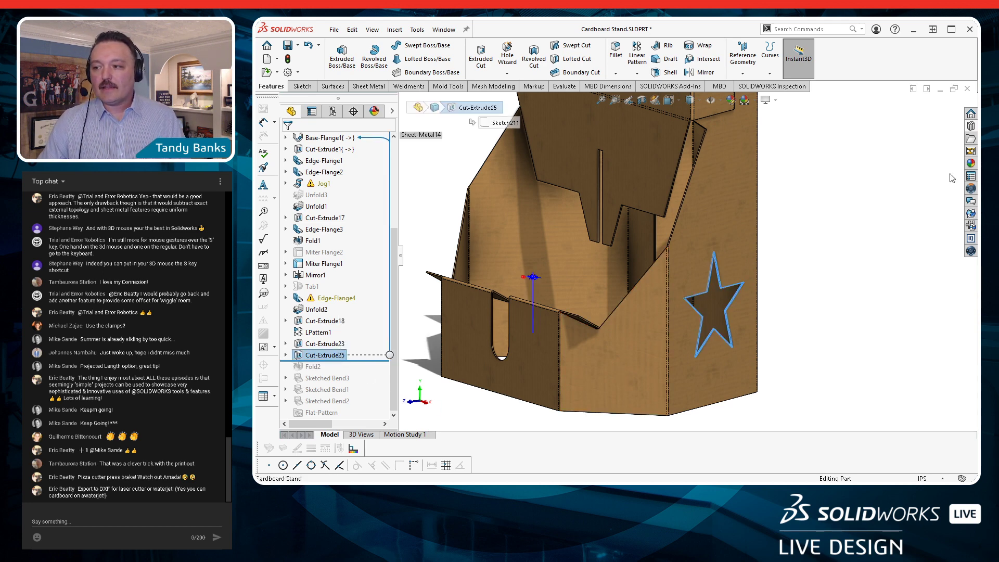
pyautogui.click(970, 126)
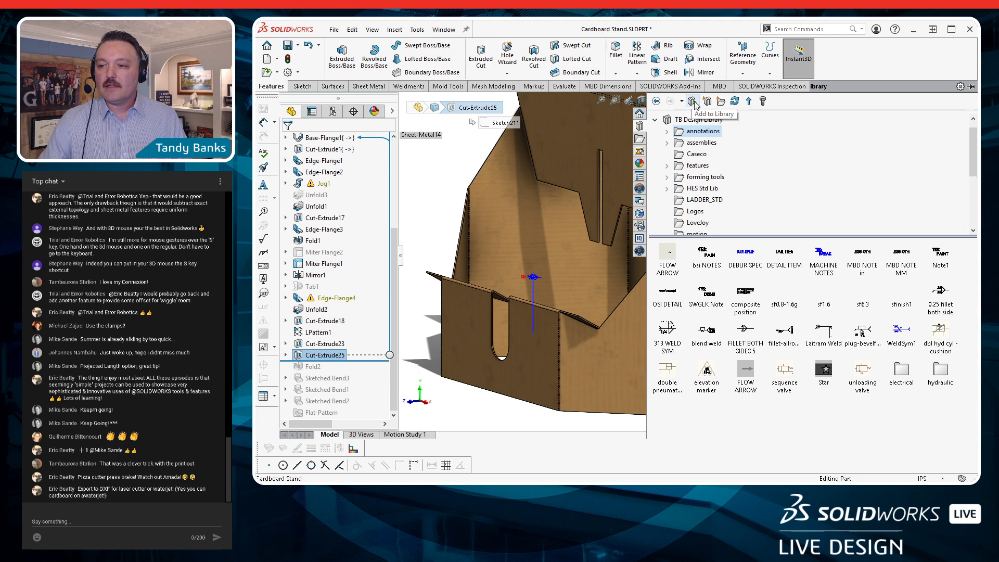
pyautogui.click(692, 101)
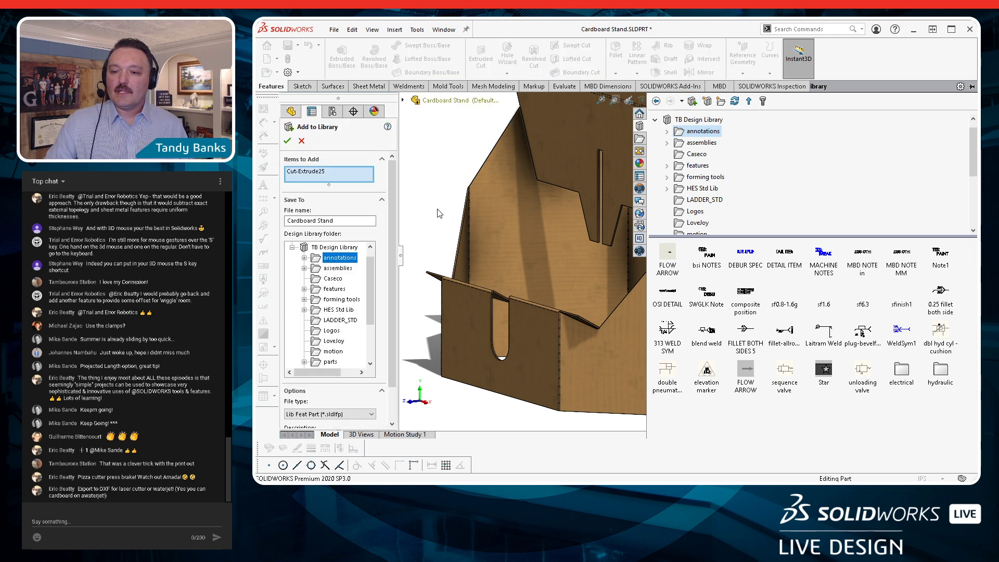
pyautogui.moveTo(394, 192); pyautogui.dragTo(392, 268)
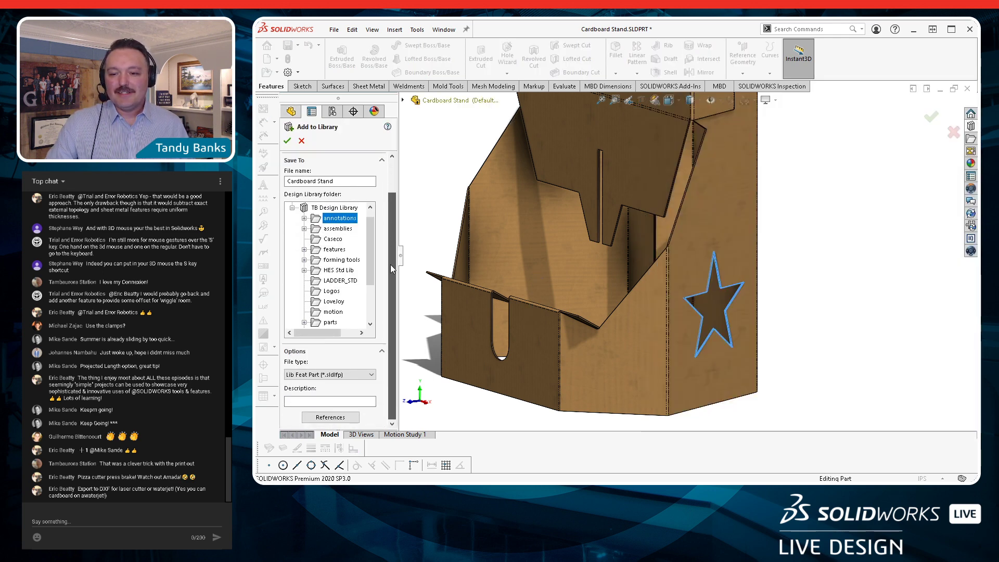
pyautogui.scroll(2, 390, 265)
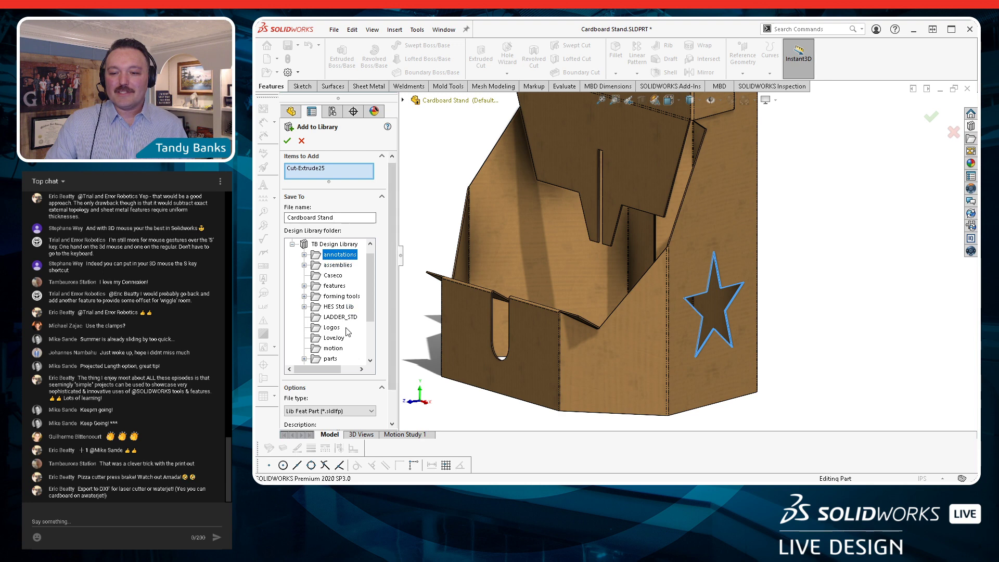
pyautogui.moveTo(389, 341); pyautogui.dragTo(388, 382)
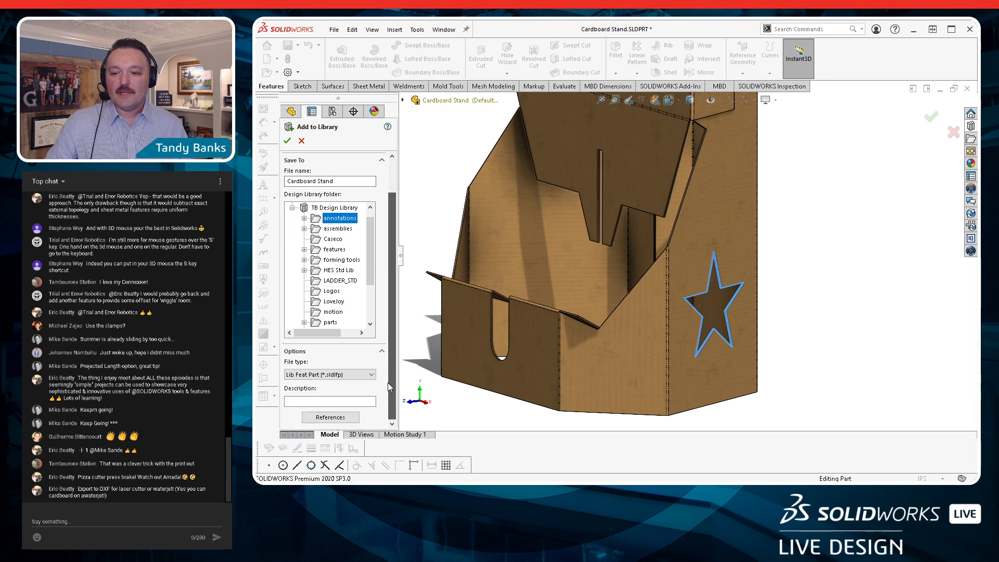
# Describe the library feature as "Star Cutout for SM", save it as a simplified library feature part, and display the annotations folder
pyautogui.click(329, 402)
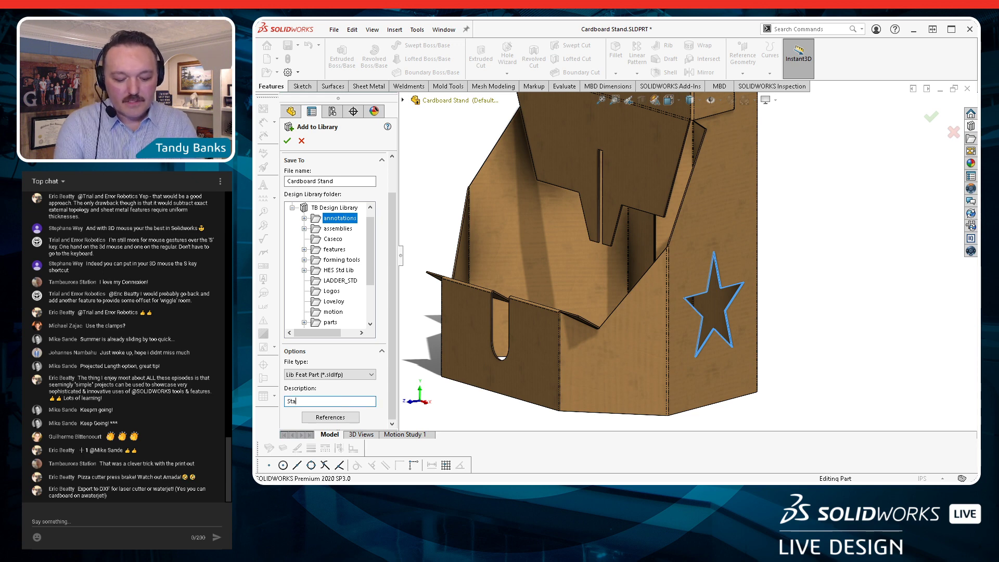
pyautogui.write('Star Cutout')
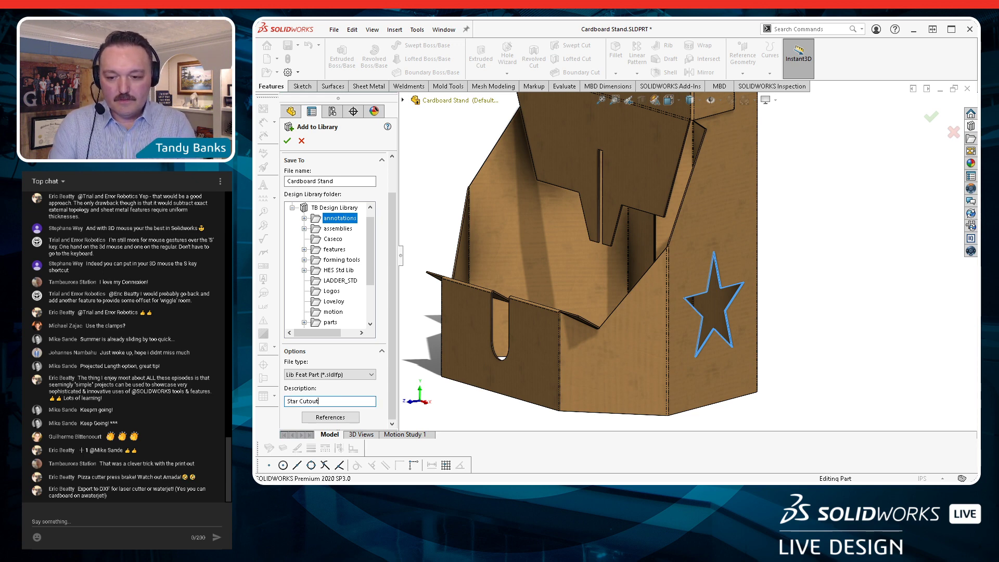
pyautogui.write(' g')
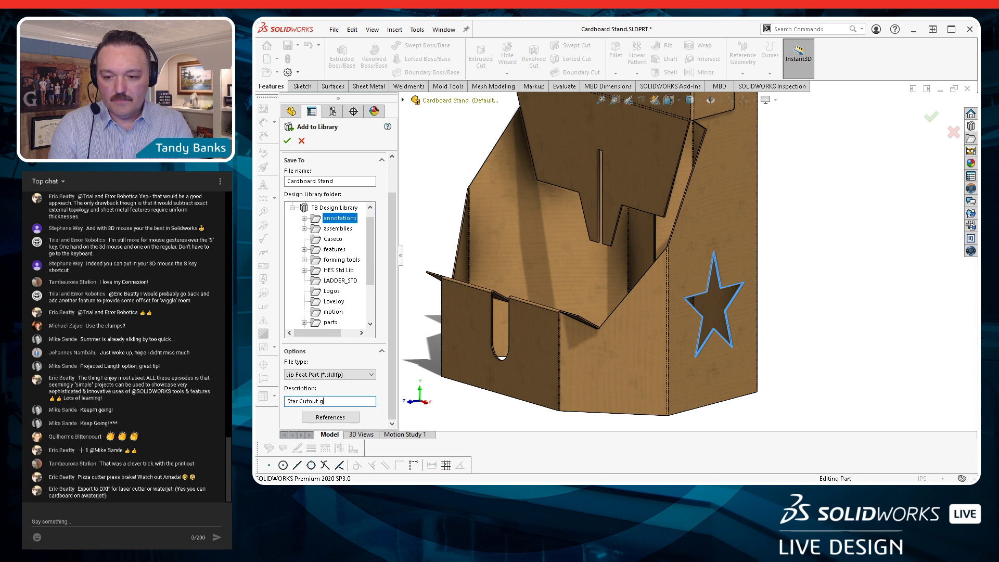
pyautogui.write('ot SM')
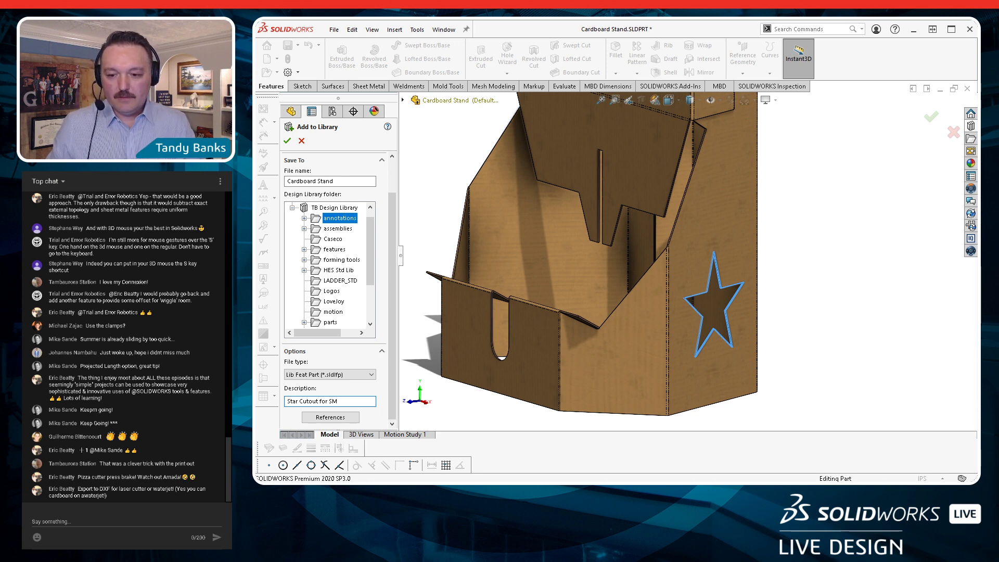
pyautogui.click(287, 141)
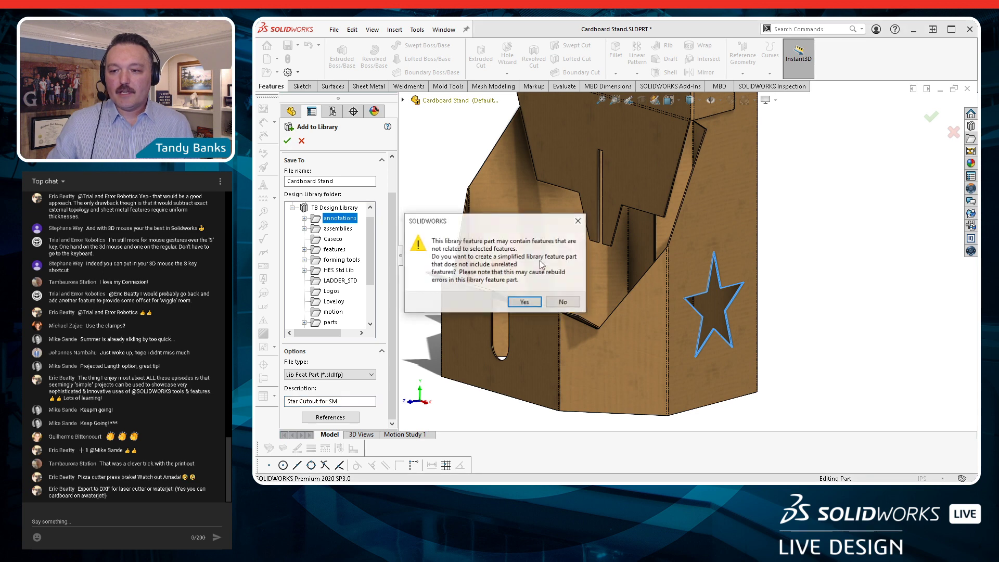
pyautogui.click(520, 307)
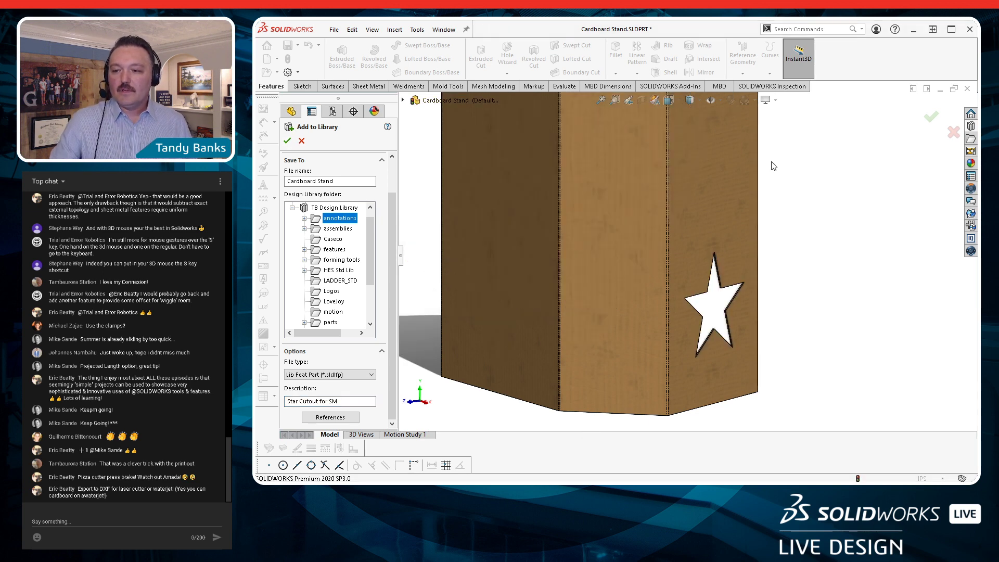
pyautogui.click(971, 126)
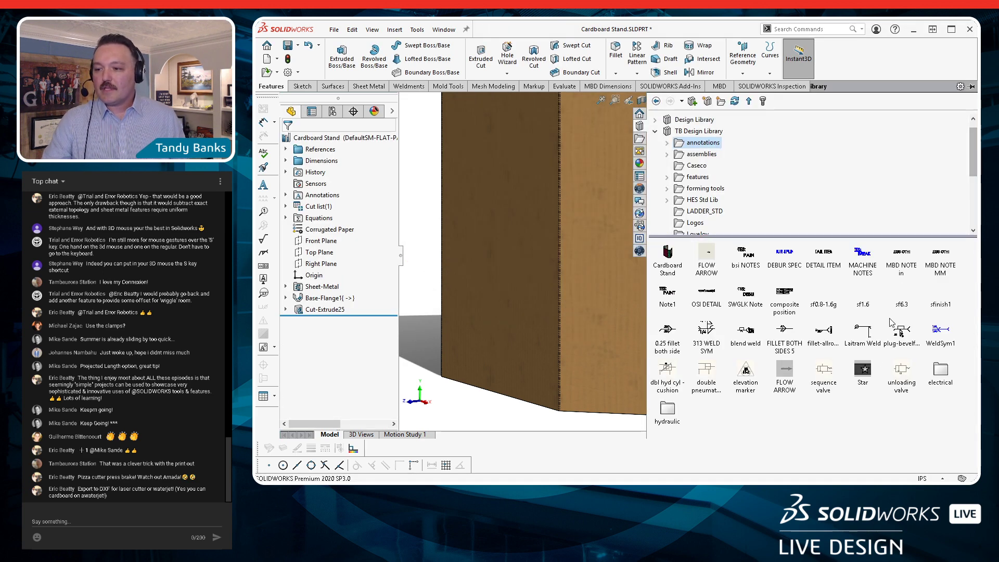